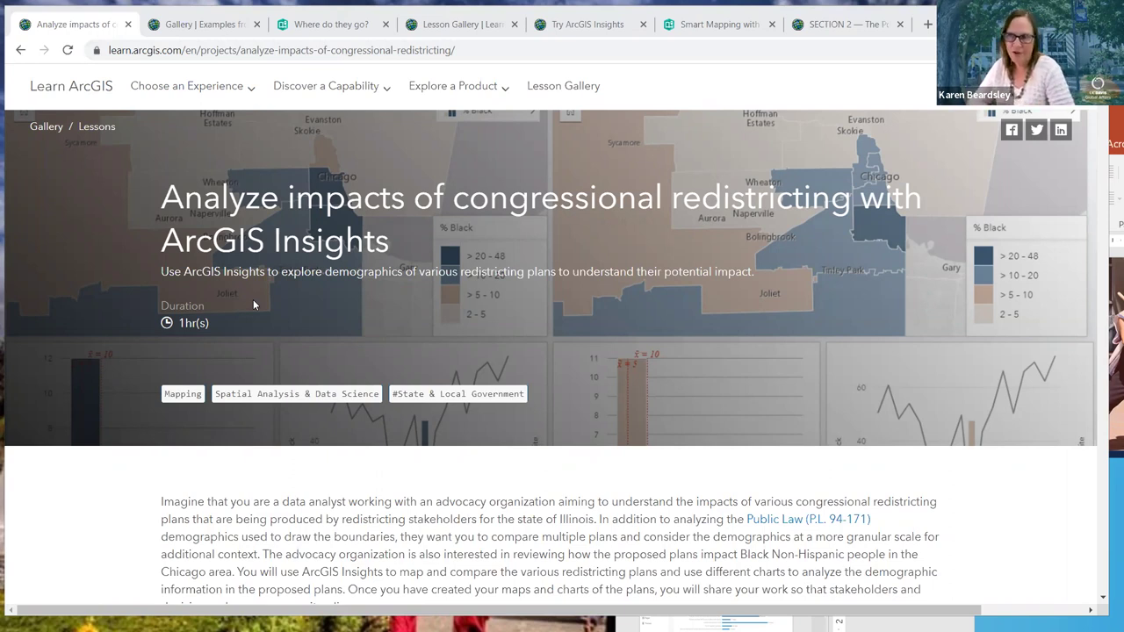
Scroll the redistricting lesson and highlight the line giving its last-tested date
scroll(175, 351, down, 2)
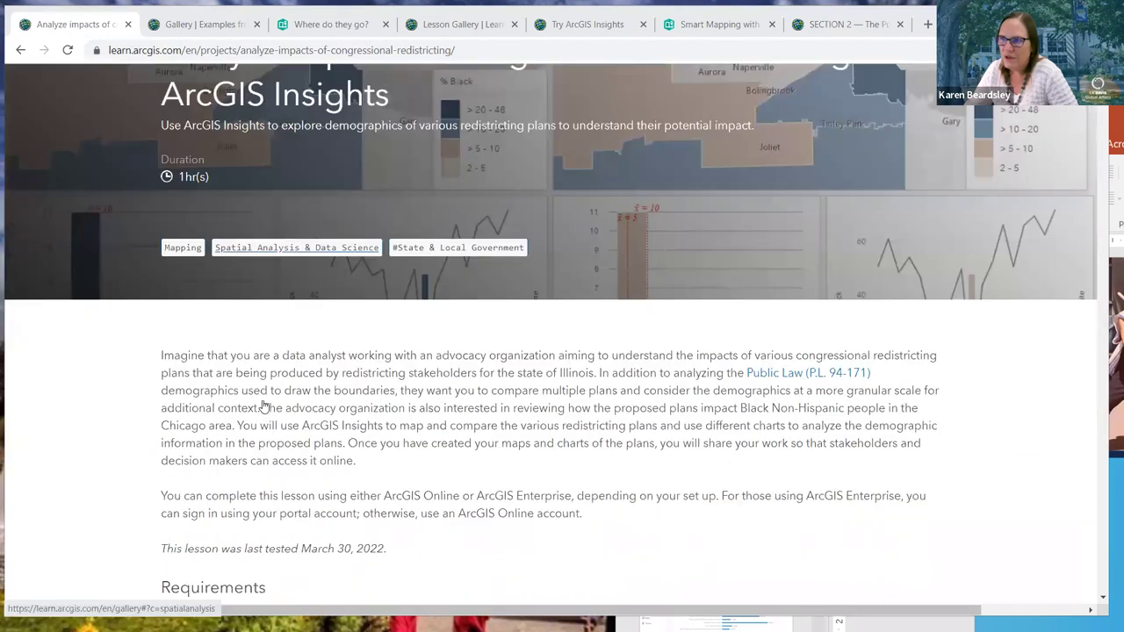
scroll(72, 275, up, 1)
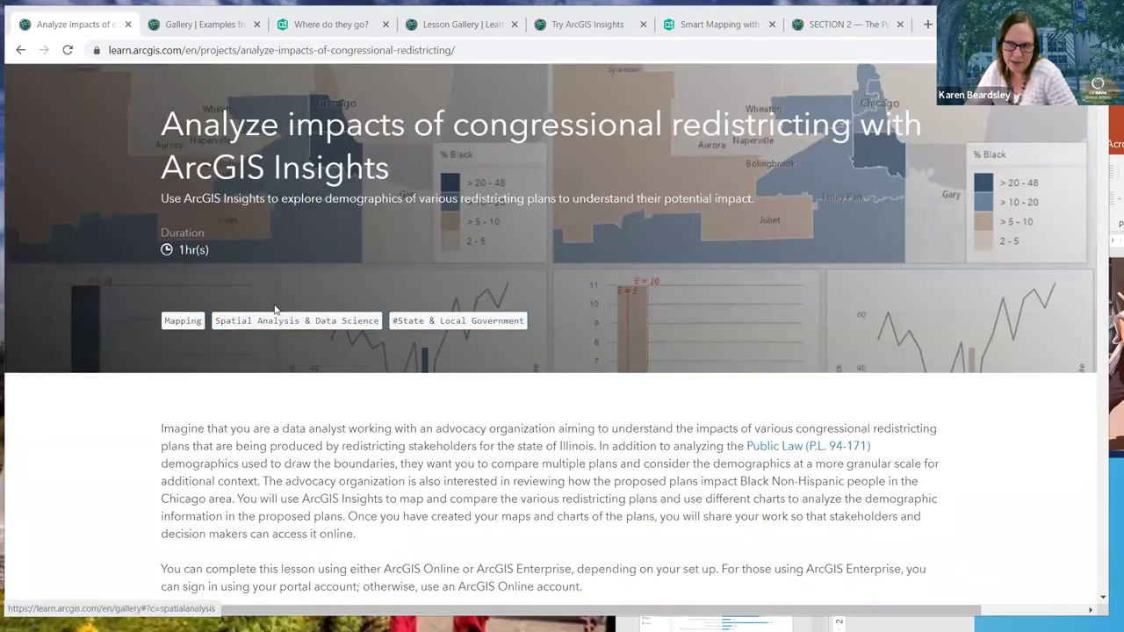
scroll(346, 474, down, 2)
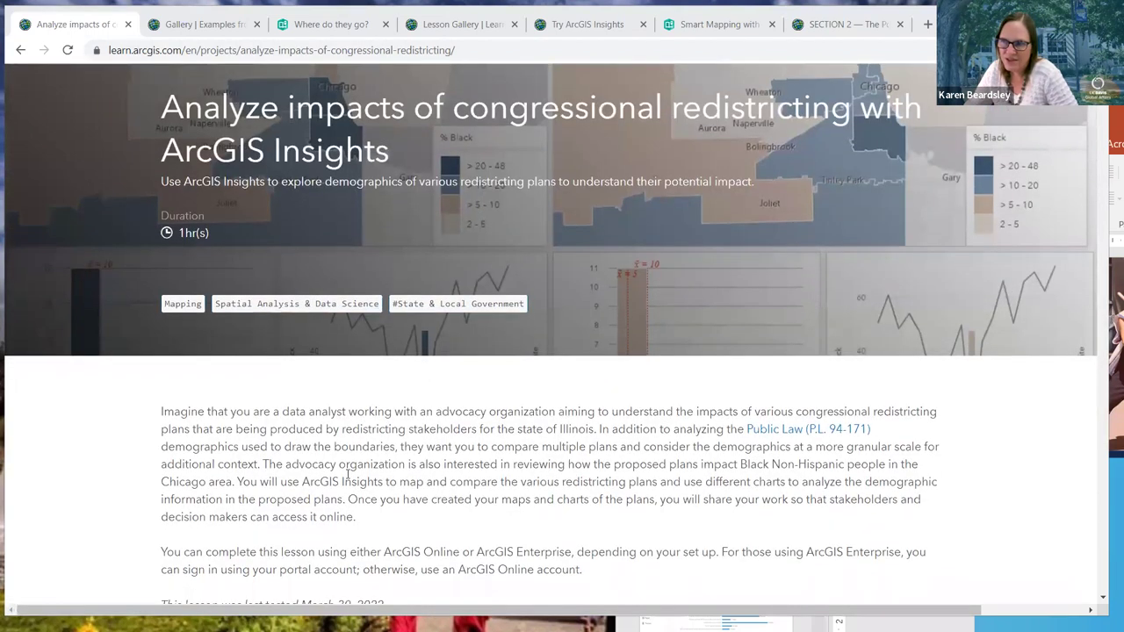
scroll(347, 474, down, 1)
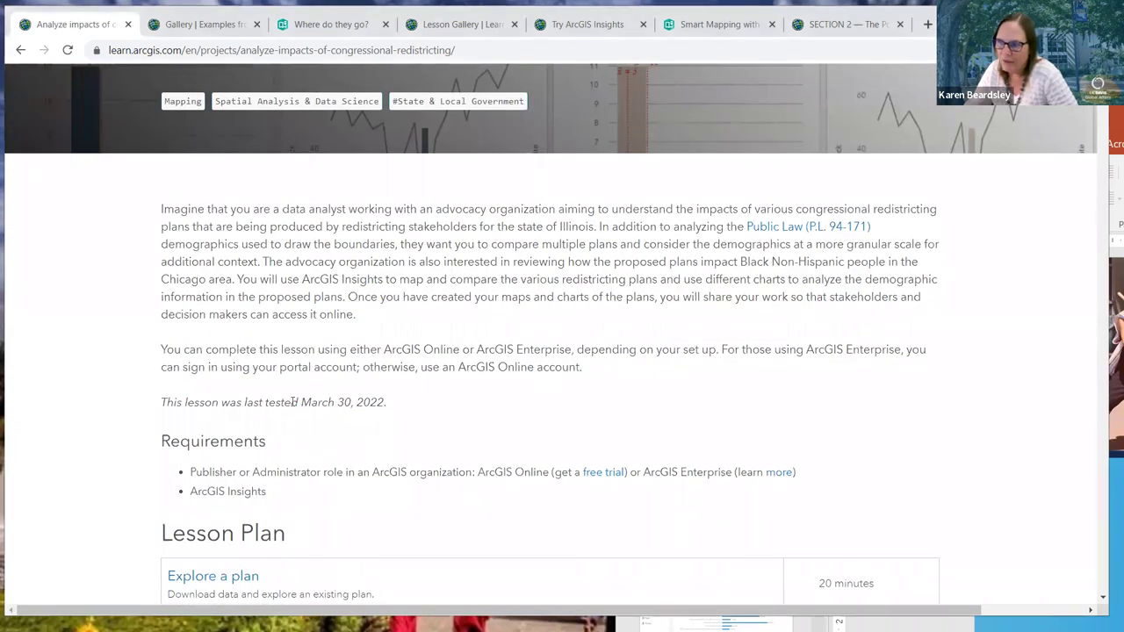
drag(388, 403, 120, 400)
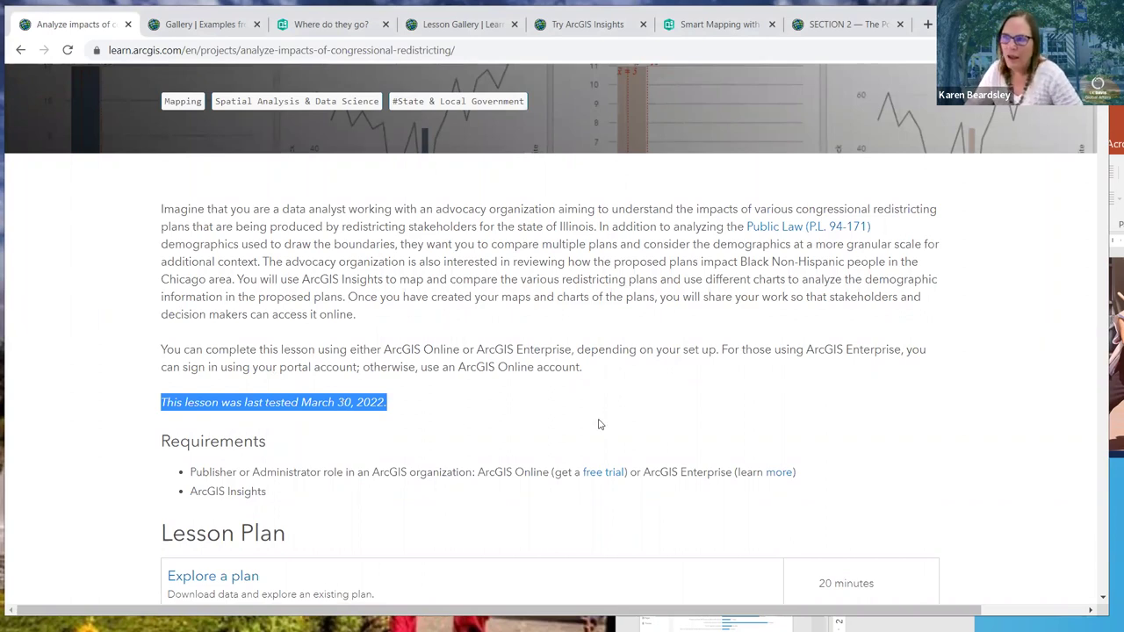
scroll(522, 336, down, 2)
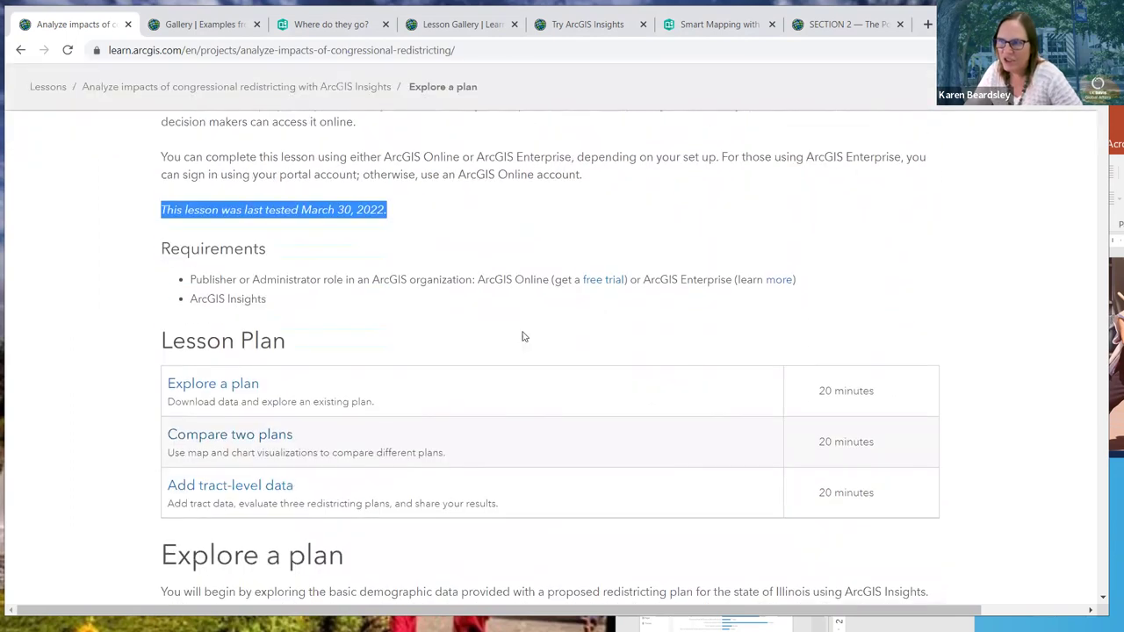
scroll(522, 336, up, 4)
scroll(522, 336, down, 5)
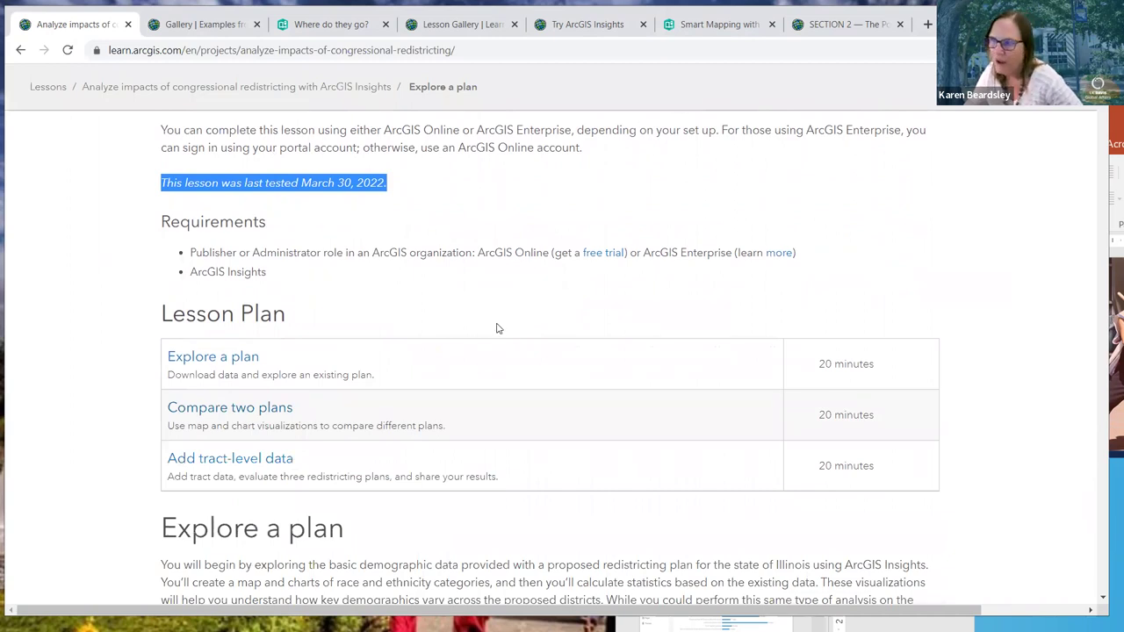
scroll(496, 328, down, 1)
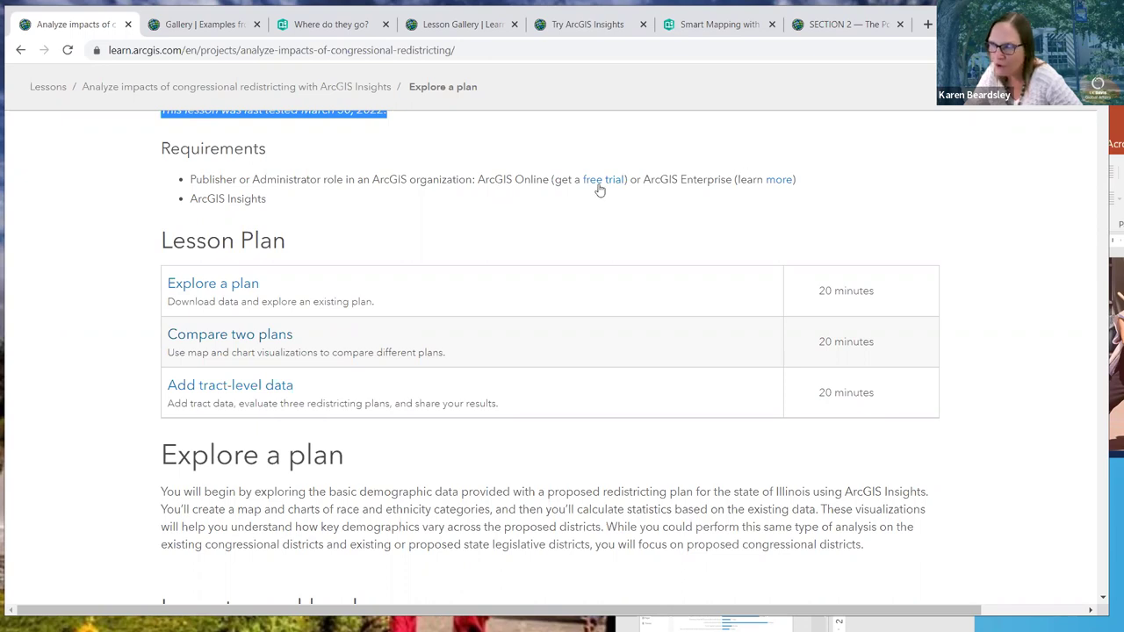
Clear the highlight, review the three-part lesson plan, and open a new blank tab
click(402, 221)
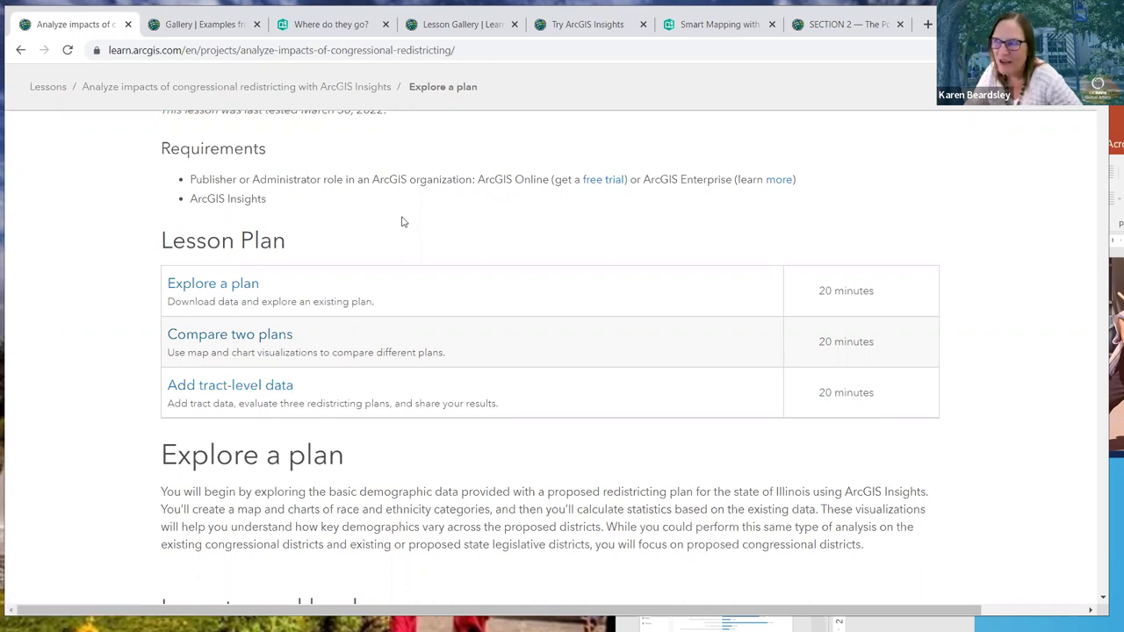
scroll(400, 223, down, 1)
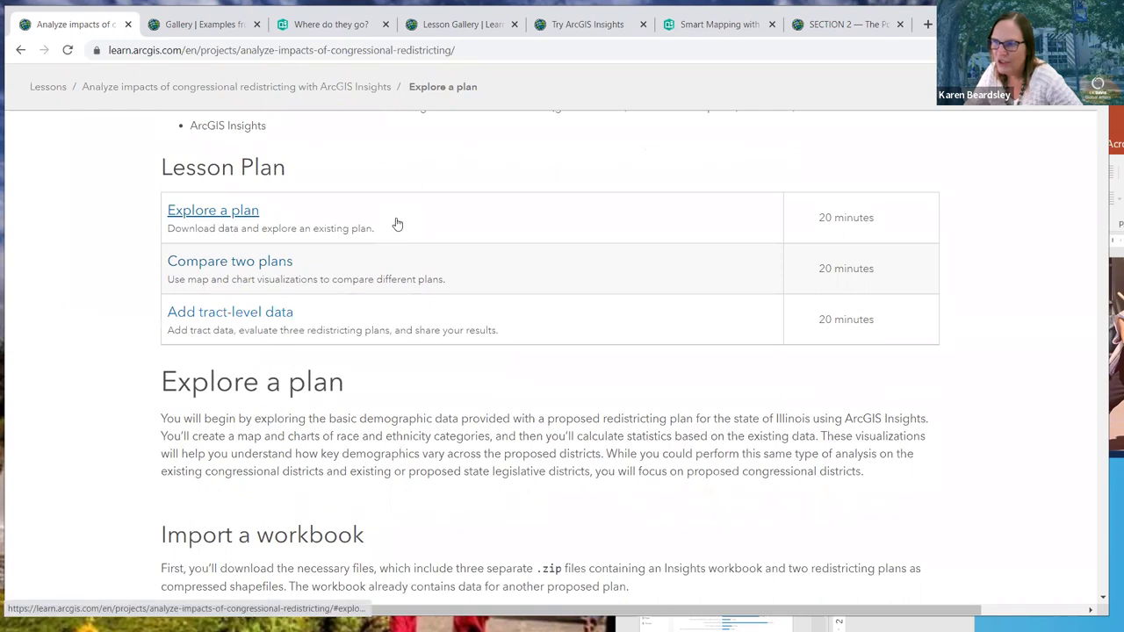
scroll(397, 224, up, 1)
scroll(397, 224, down, 1)
scroll(396, 224, up, 1)
scroll(396, 223, up, 2)
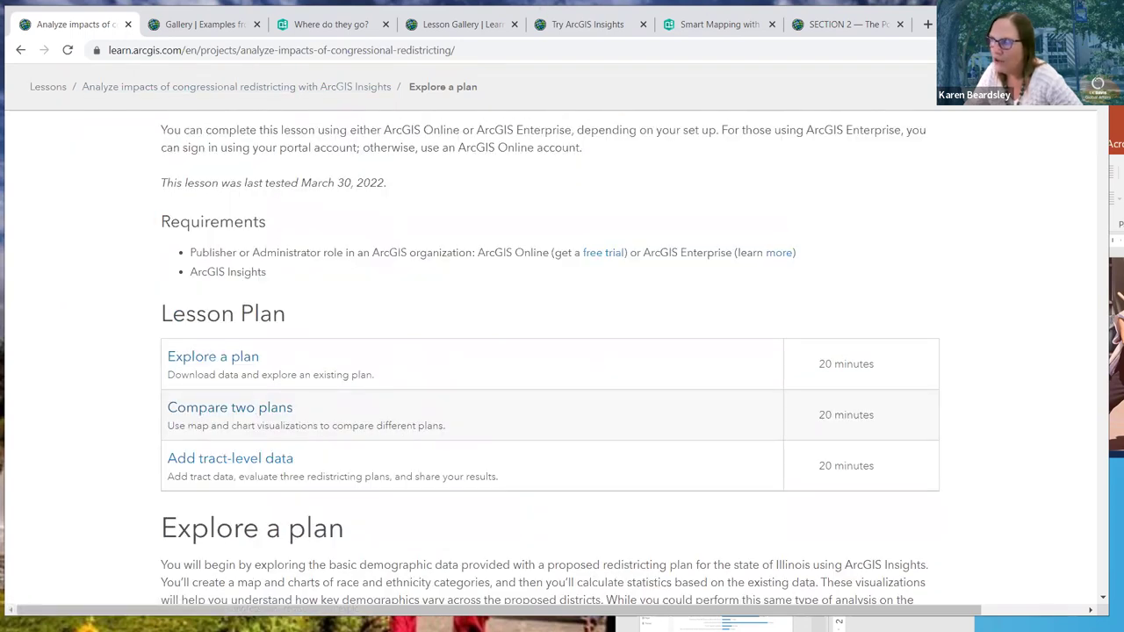
click(928, 24)
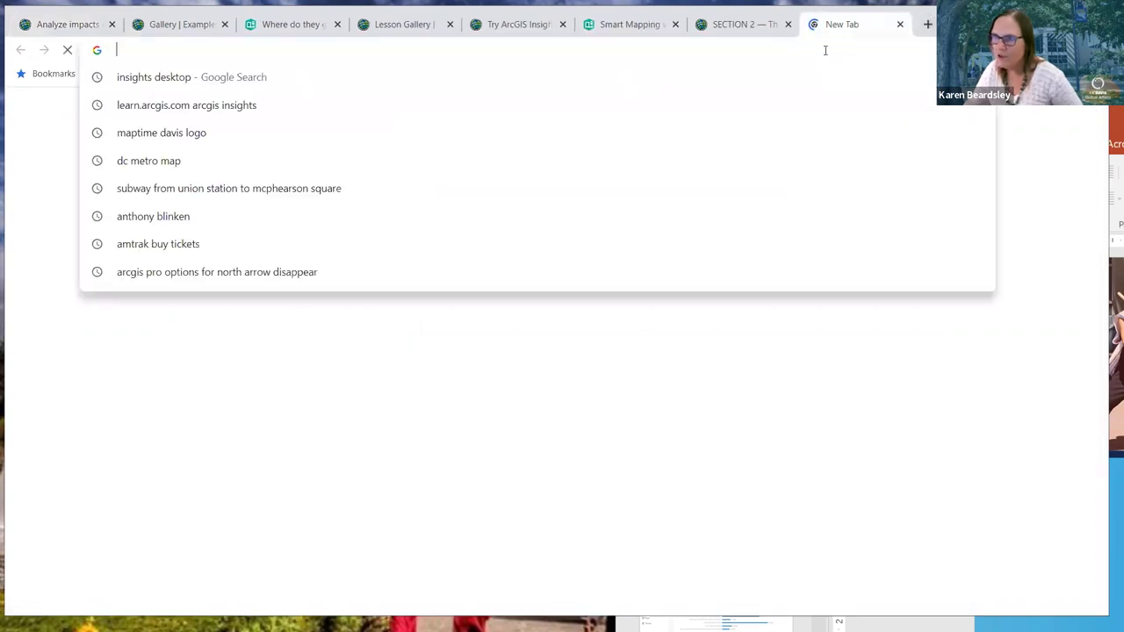
Go to ucdavis.maps.arcgis.com and sign out of the current account
text(map)
key(BackSpace)
key(BackSpace)
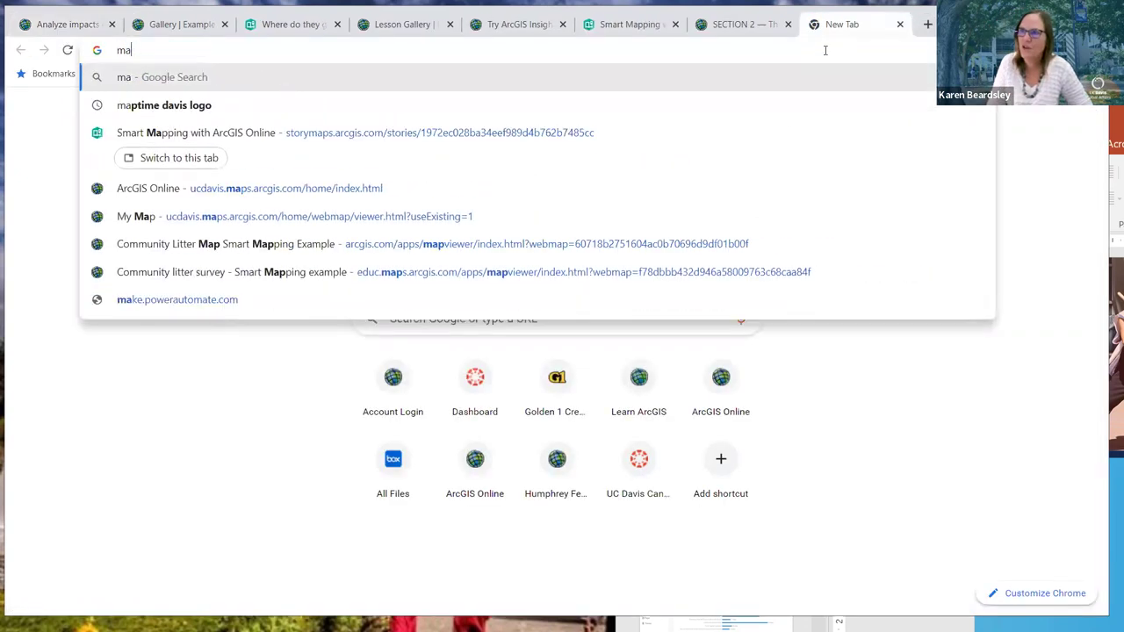
key(BackSpace)
key(BackSpace)
text(ucdavis)
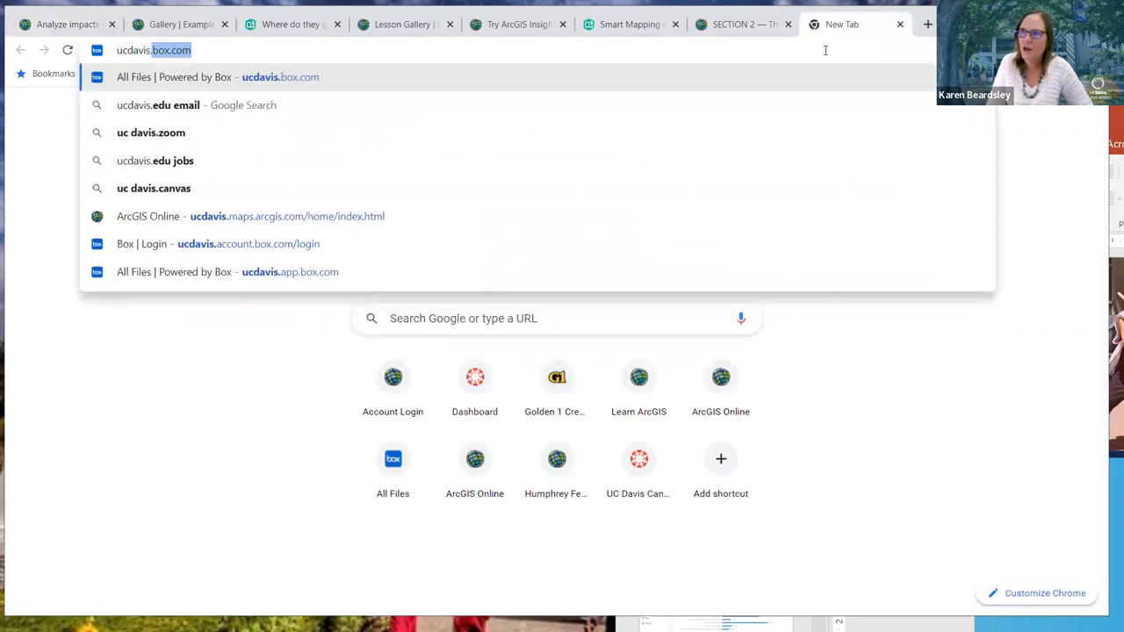
text(.maps.arcgis.com)
key(Return)
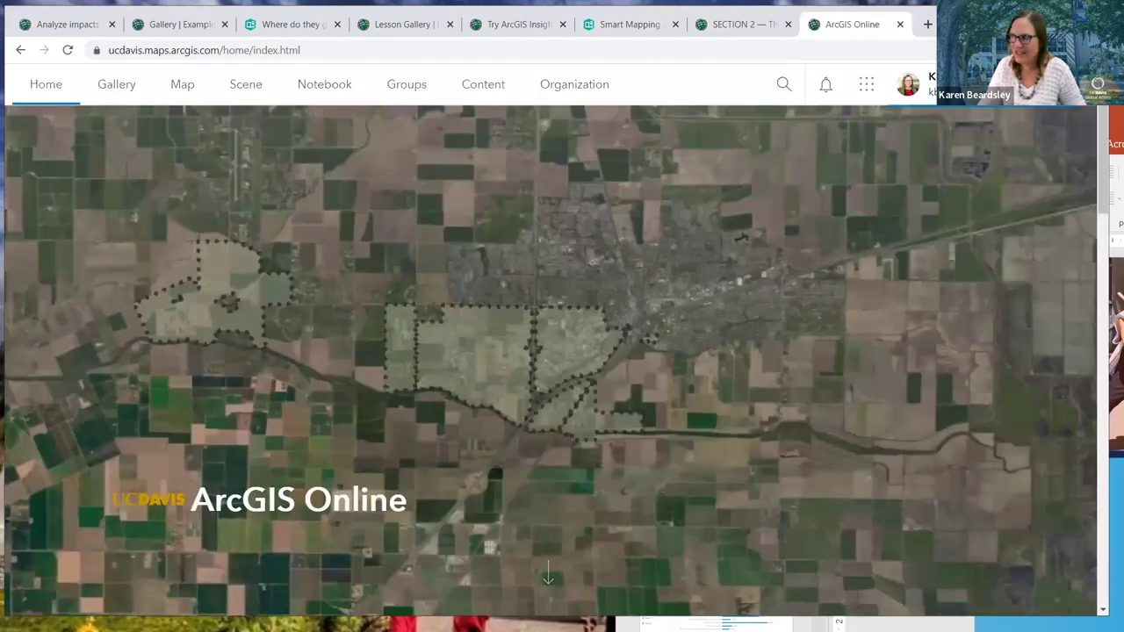
click(910, 83)
click(1010, 351)
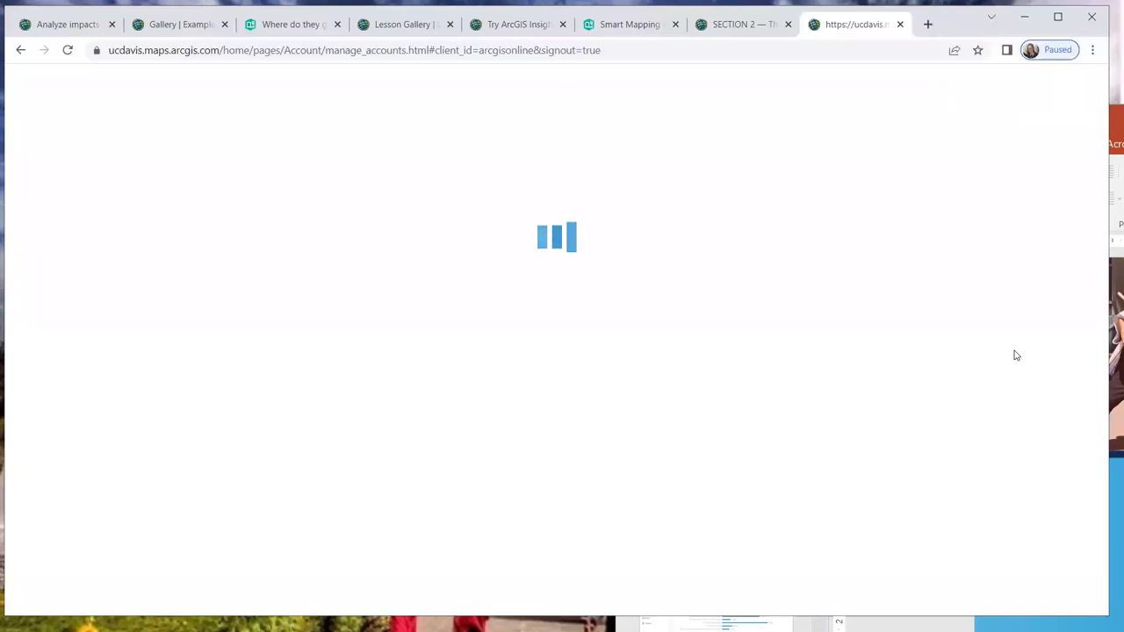
Remove the sign-out path from the web address to load the ArcGIS Online site root
click(635, 50)
drag(635, 50, 255, 50)
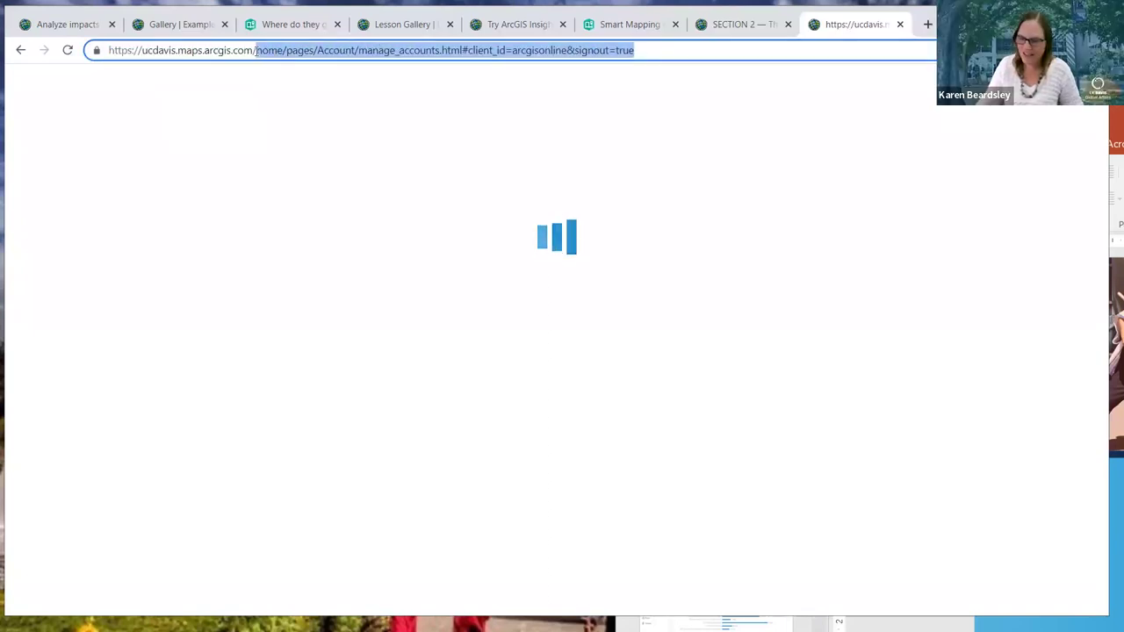
key(BackSpace)
key(Return)
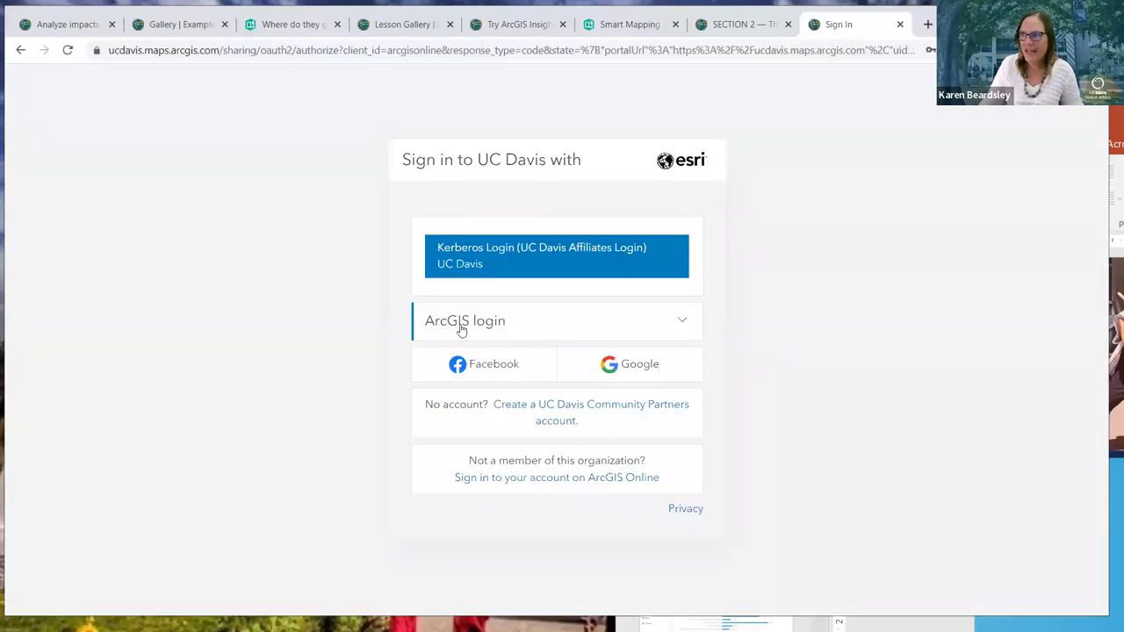
Sign in as a university affiliate with the university e-mail and account password
click(462, 255)
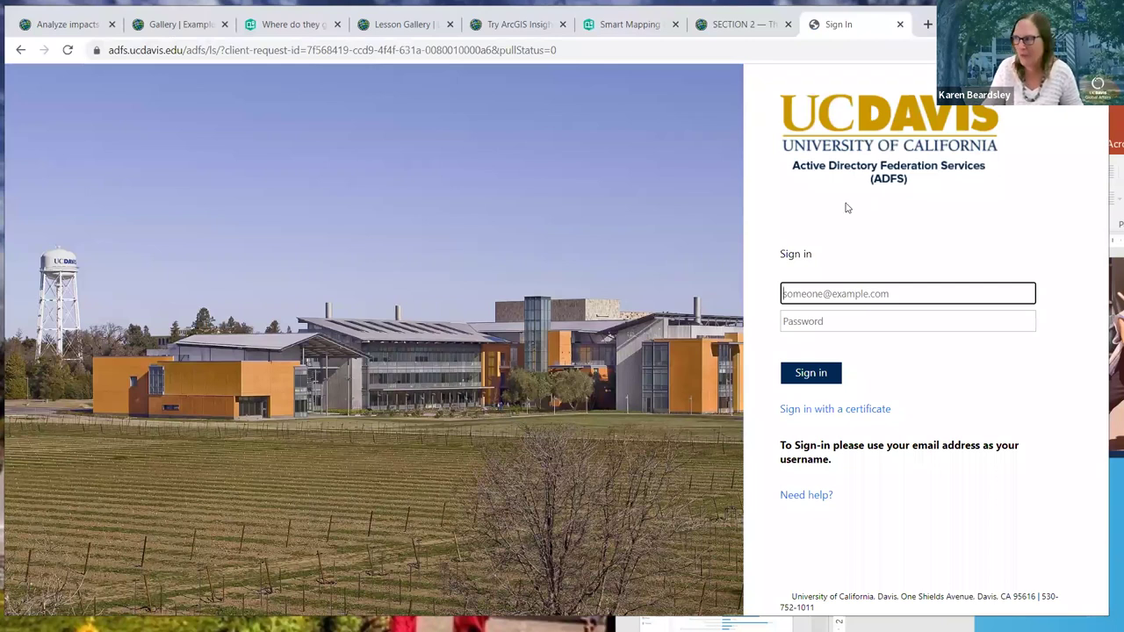
click(807, 296)
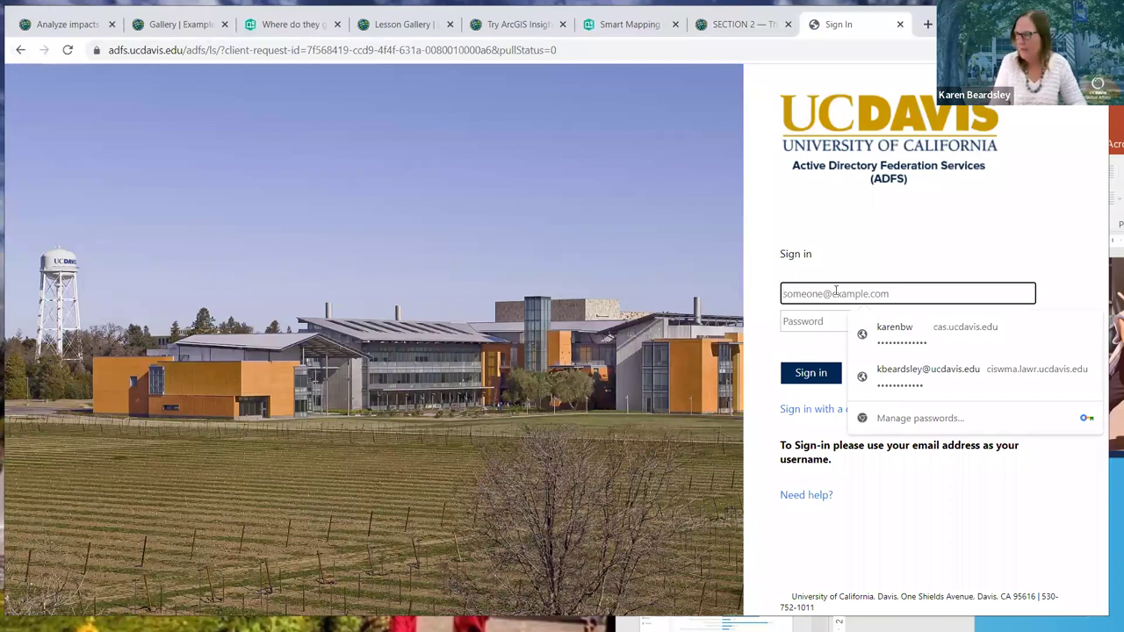
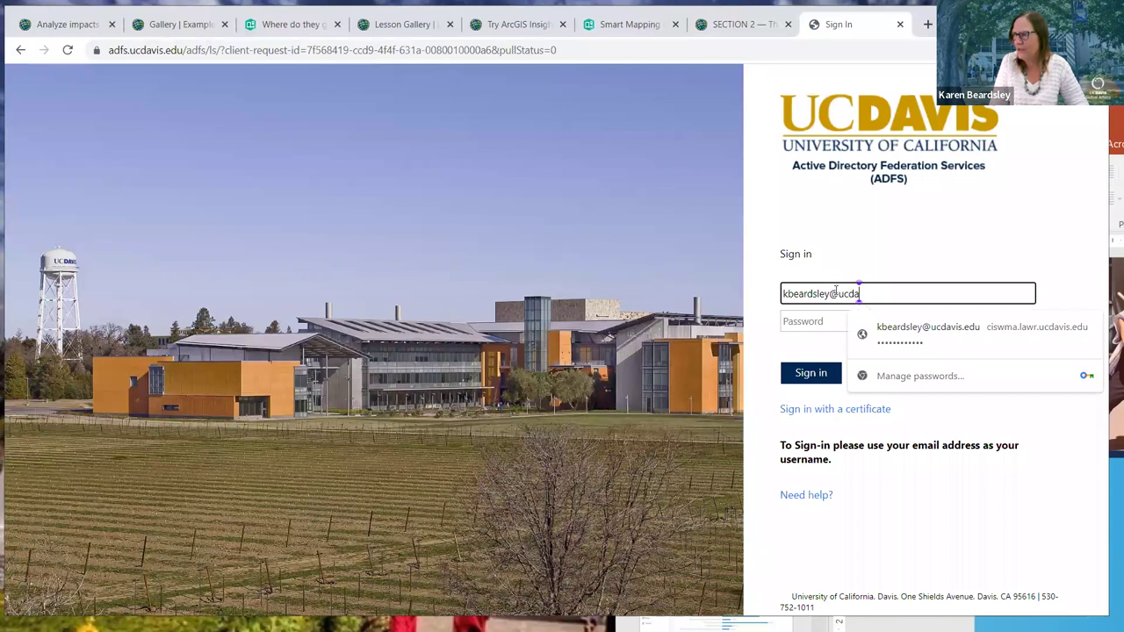
click(824, 316)
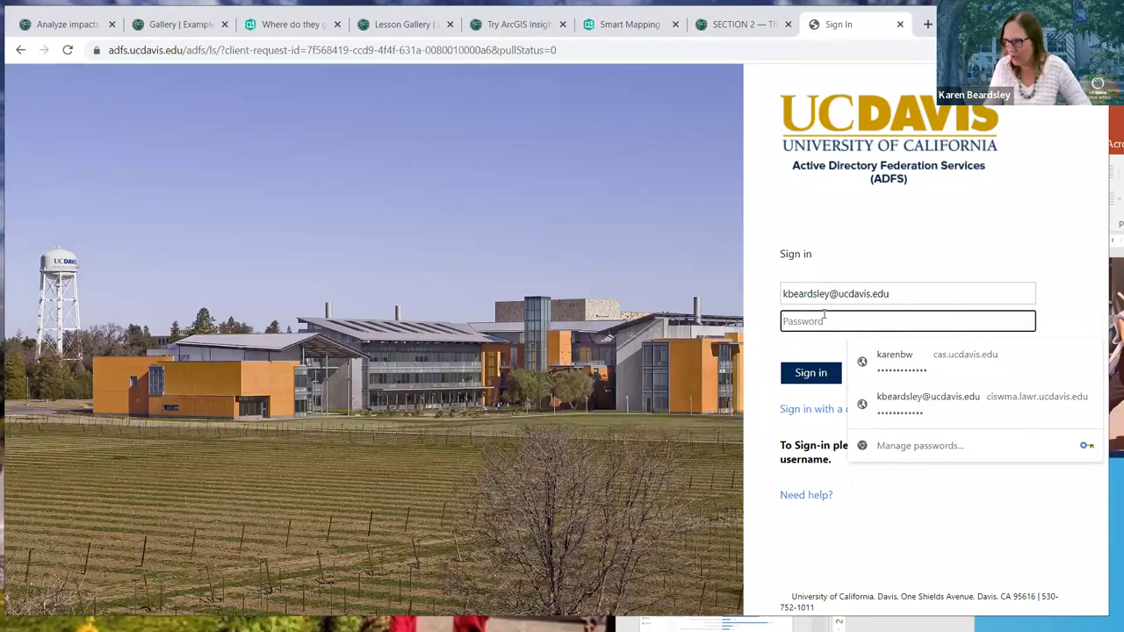
text(••)
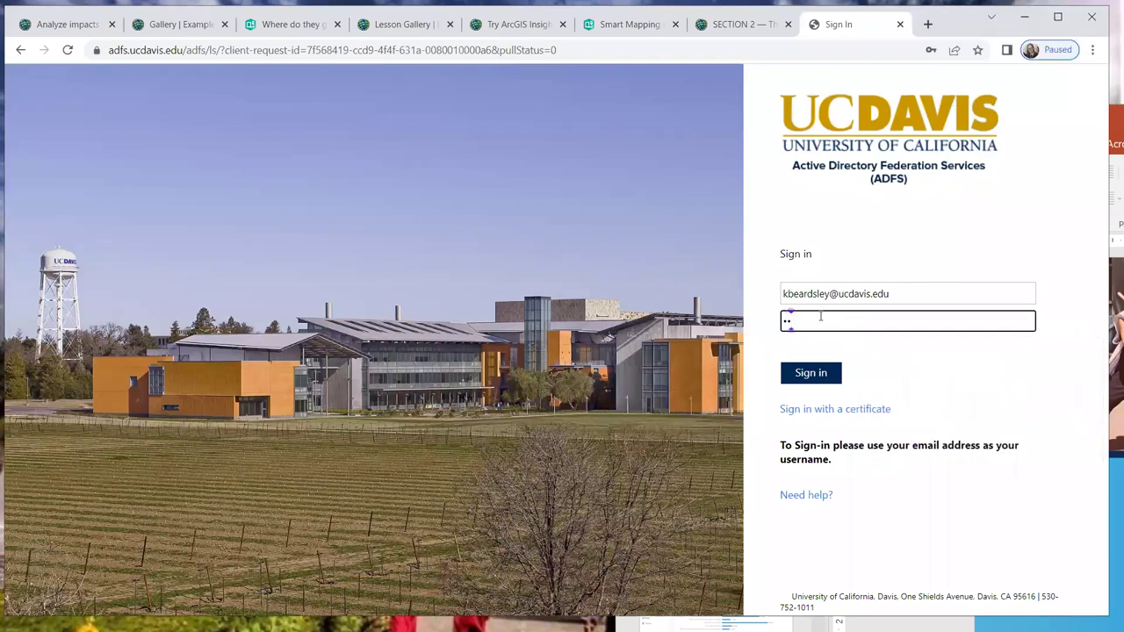
text(•••••••••••)
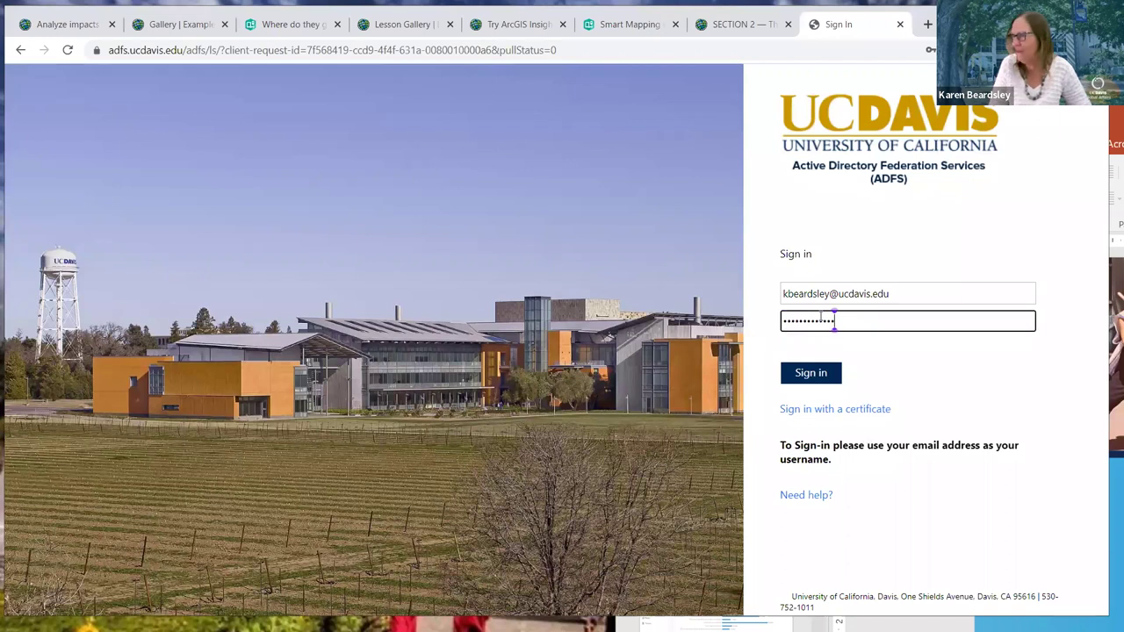
key(Return)
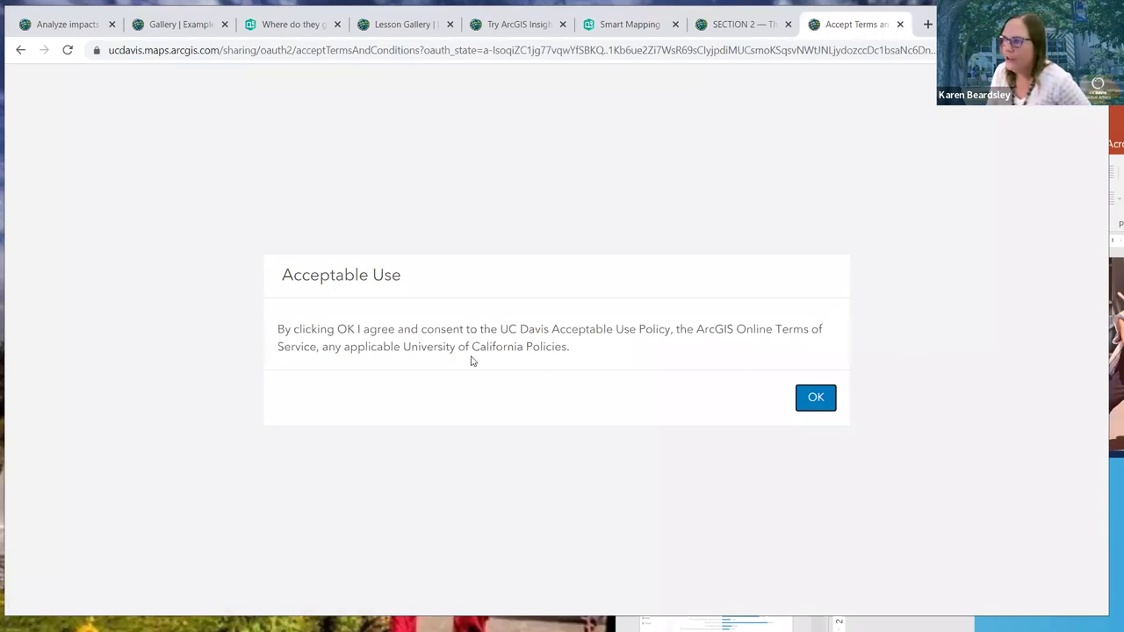
Accept the Acceptable Use terms, then open a fresh blank browser tab
click(831, 396)
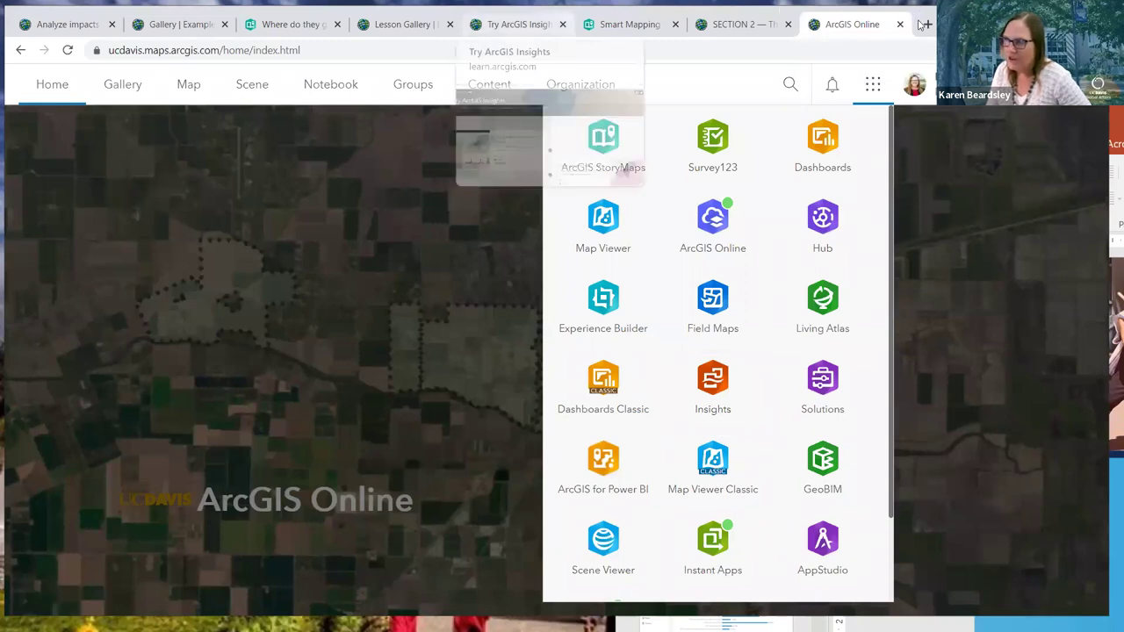
key(ctrl+t)
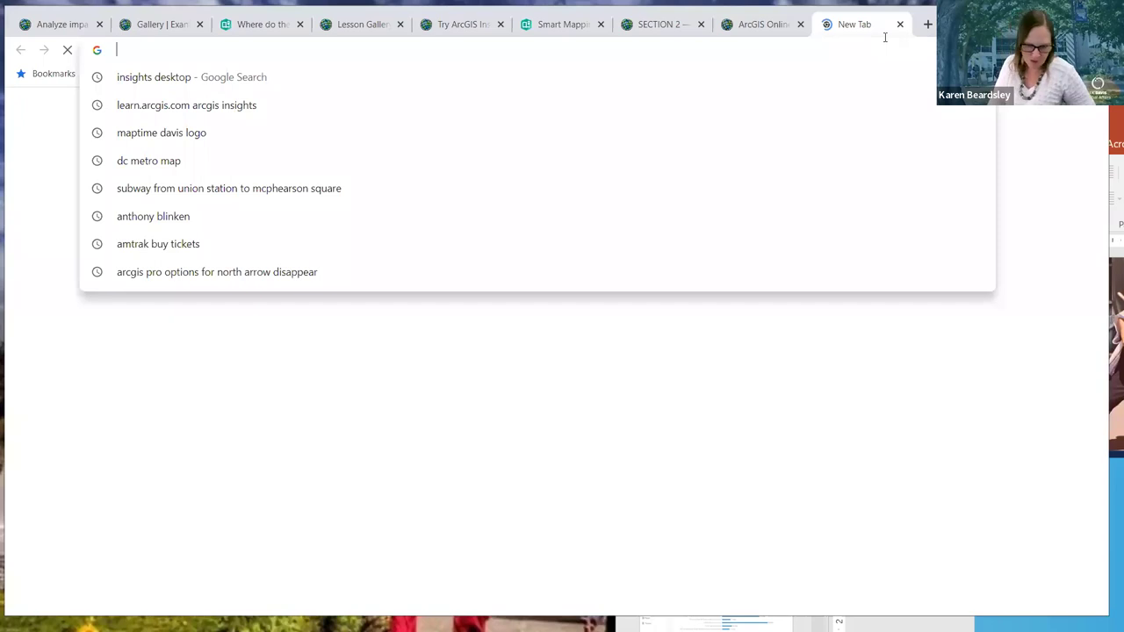
Load the insights.arcgis.com address, then launch Insights from the ArcGIS Online apps launcher
text(insig)
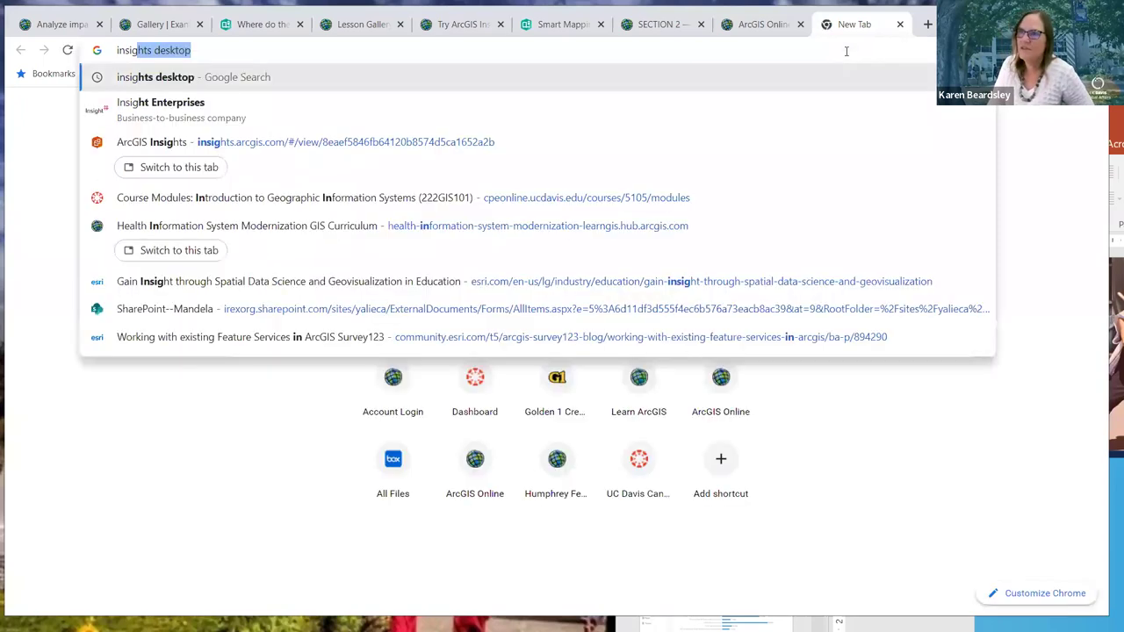
text(hts.)
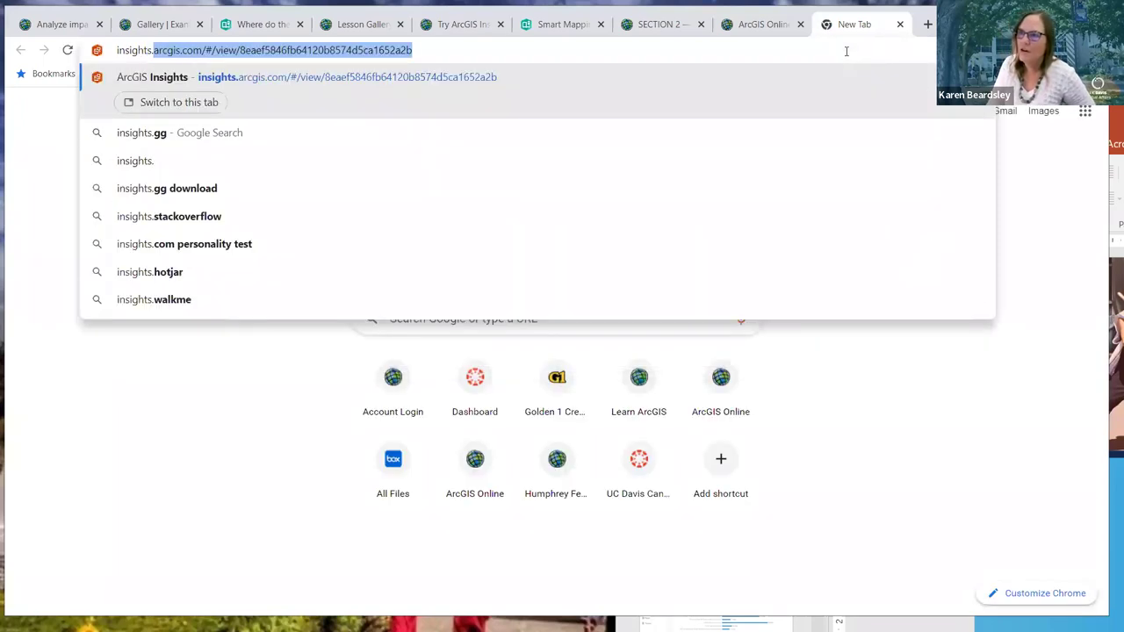
text(arcgi)
key(Return)
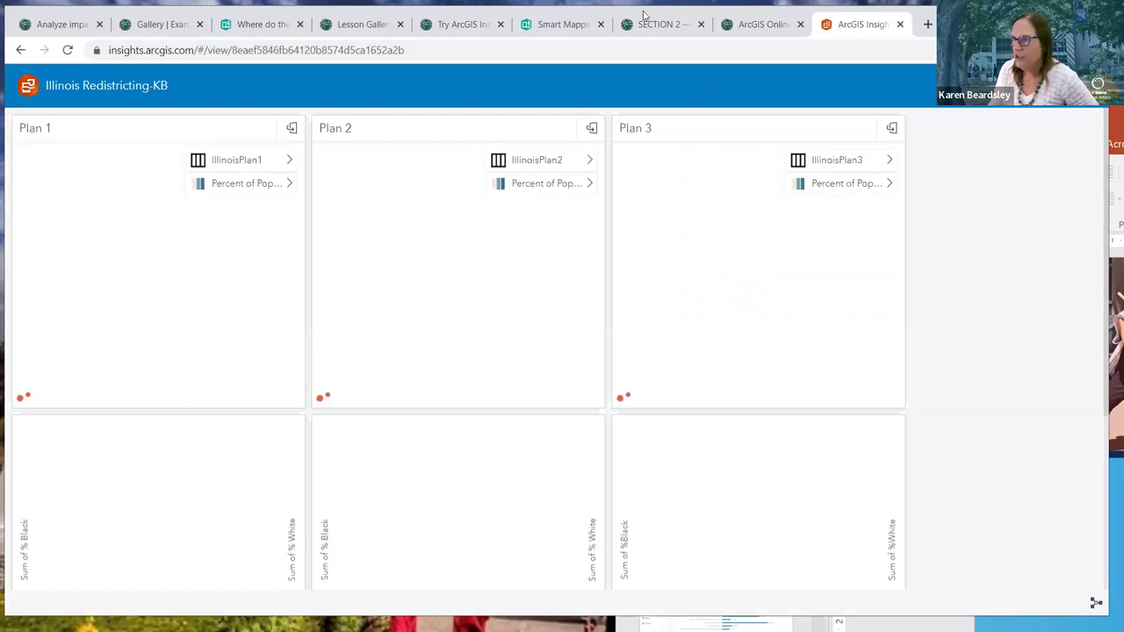
key(ctrl+shift+Tab)
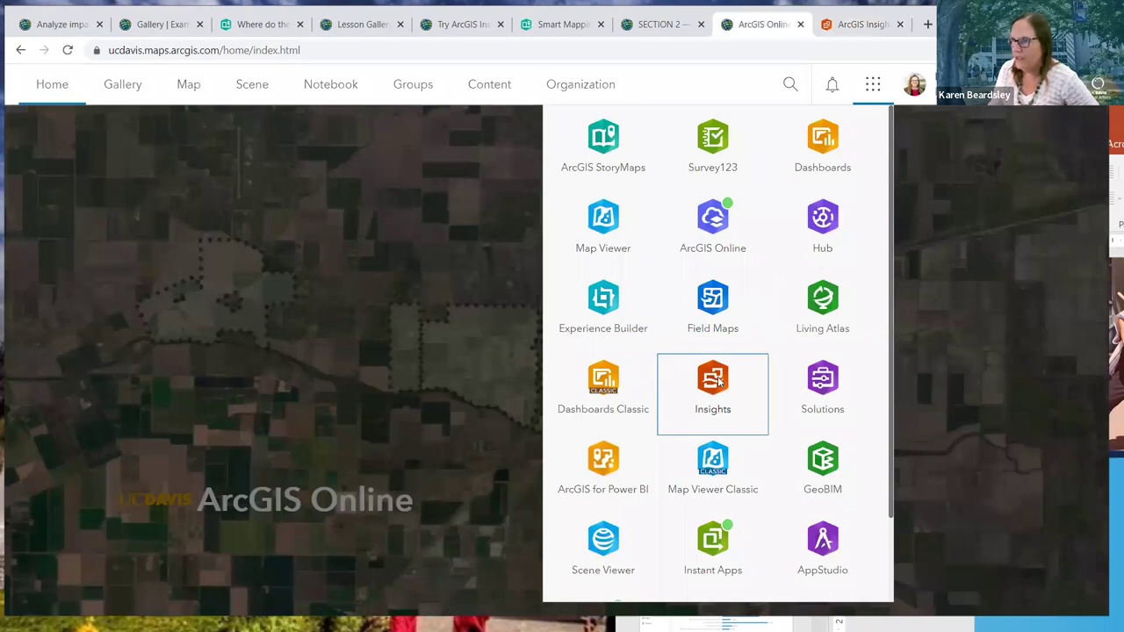
click(718, 380)
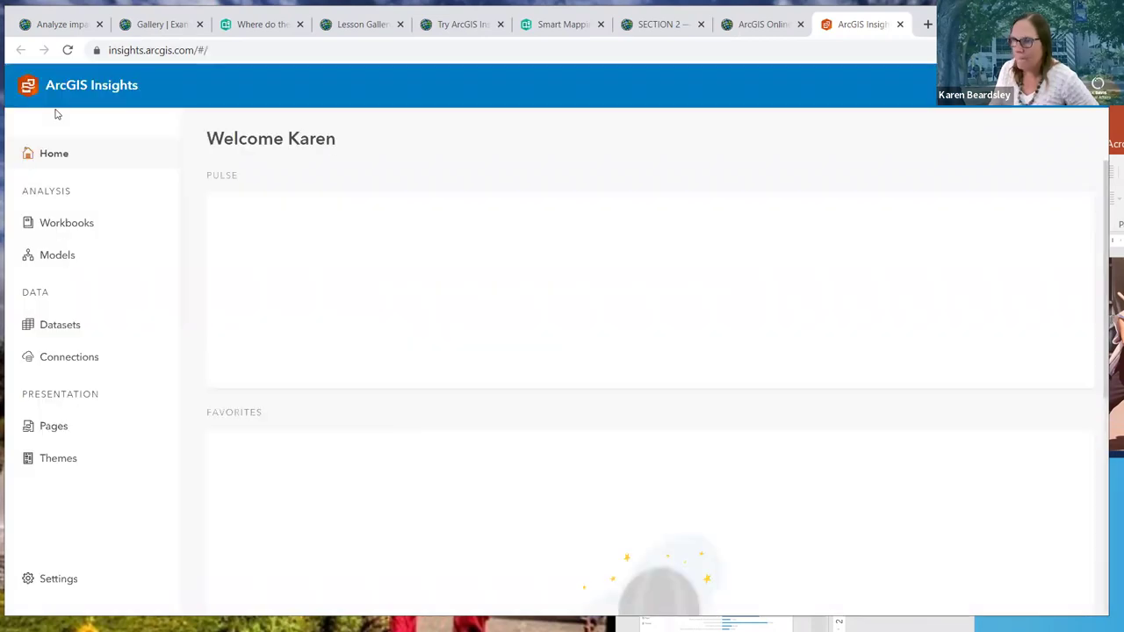
mouse_move(725, 234)
mouse_move(289, 258)
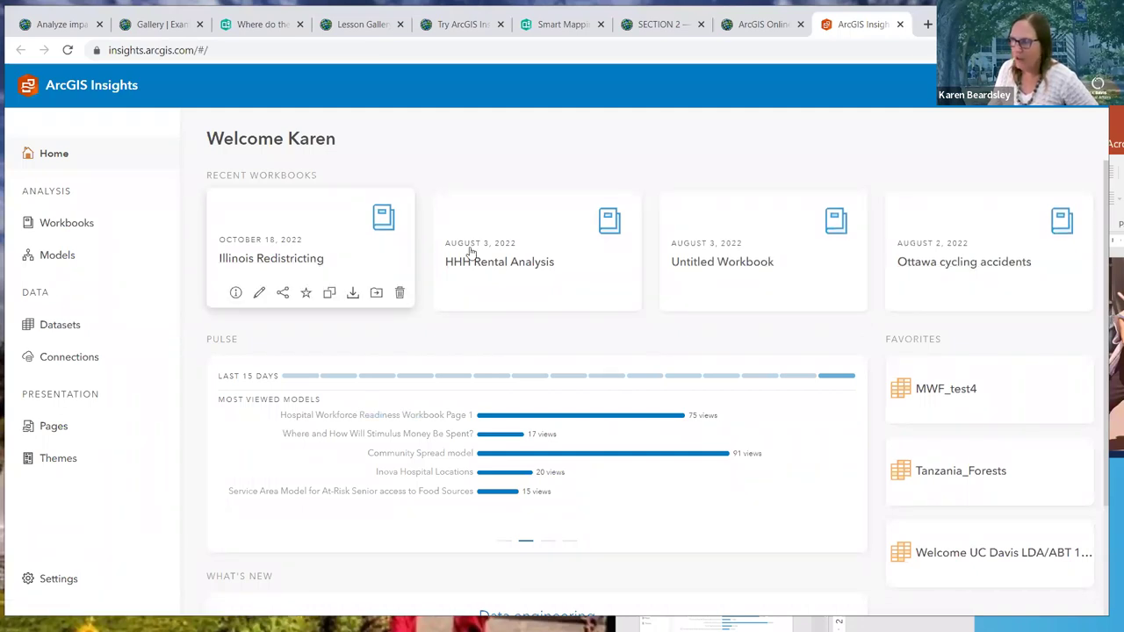
scroll(477, 251, down, 2)
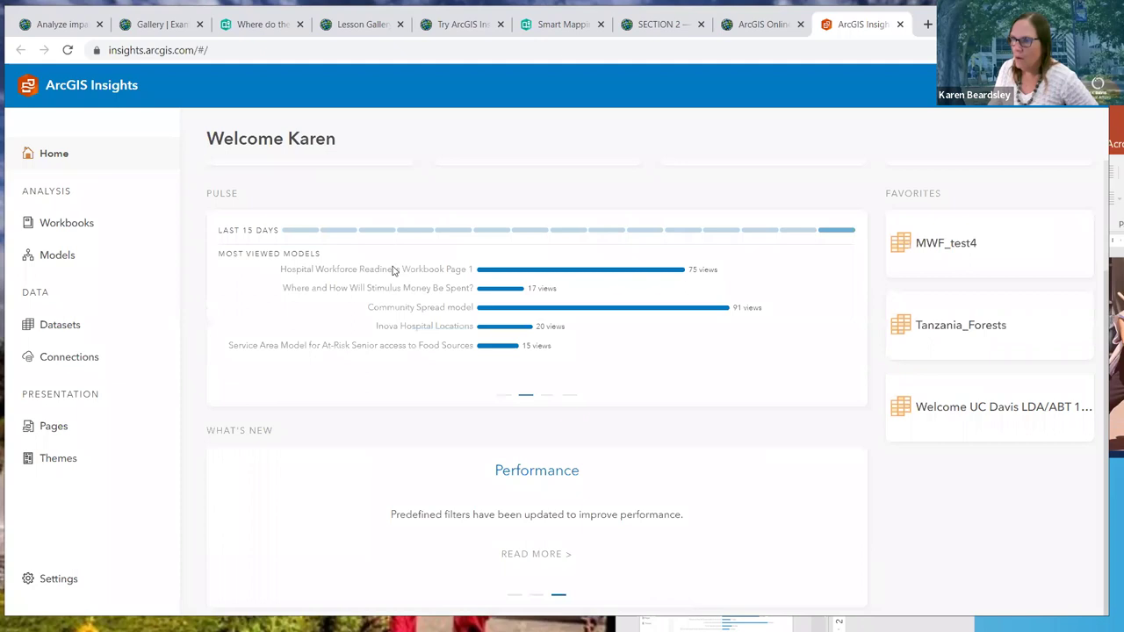
scroll(395, 269, up, 2)
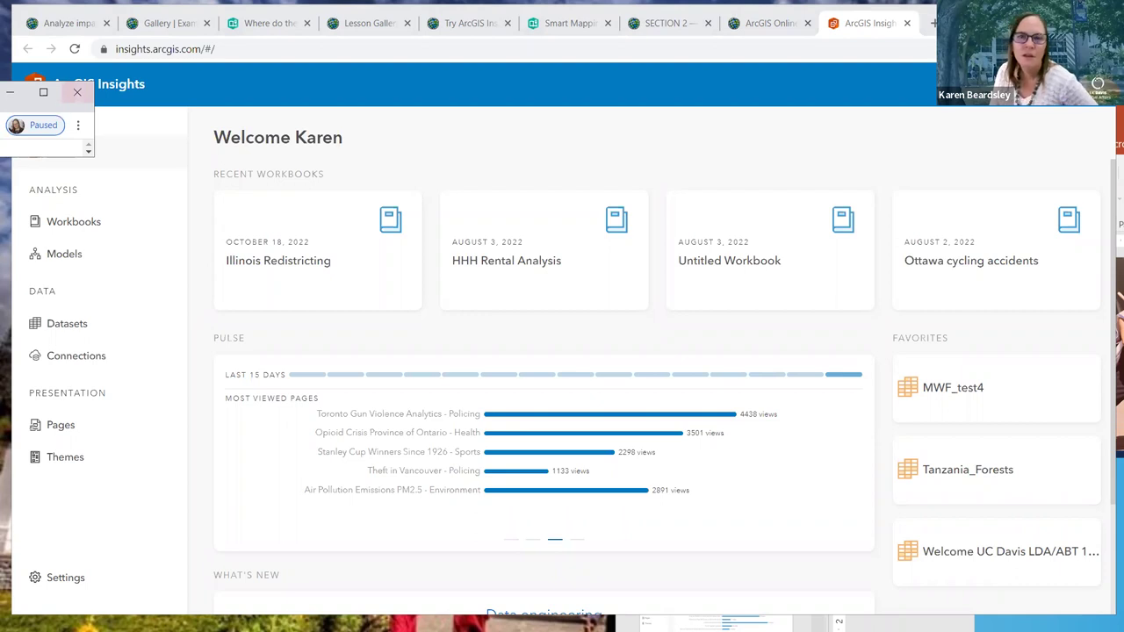
click(78, 92)
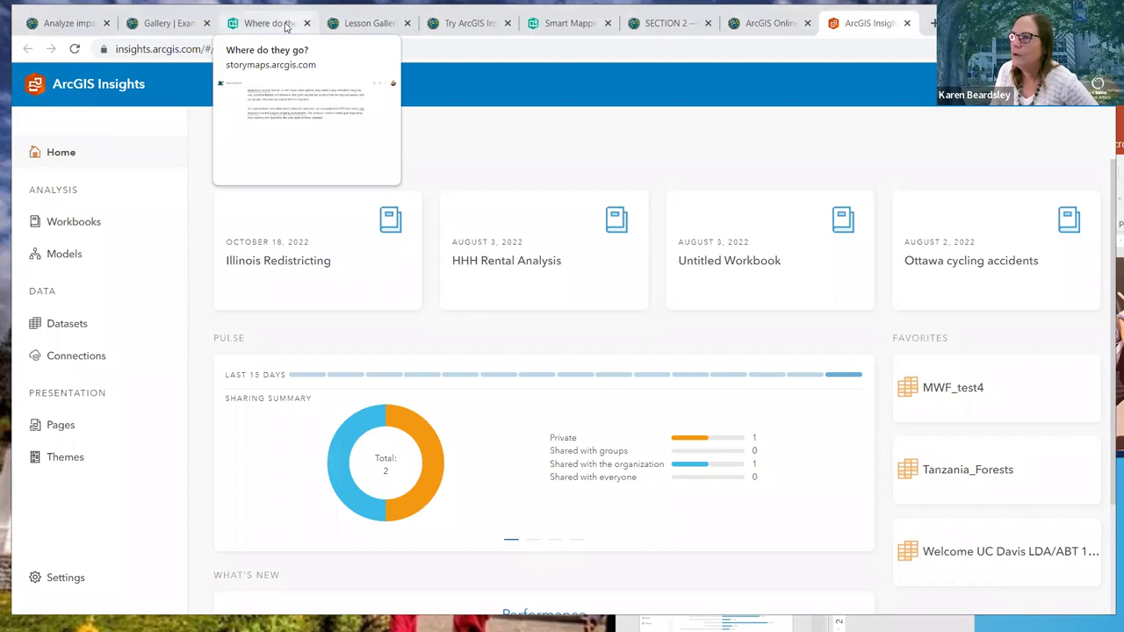
Detach the redistricting lesson tab into its own window and narrow Insights to the right side
click(160, 25)
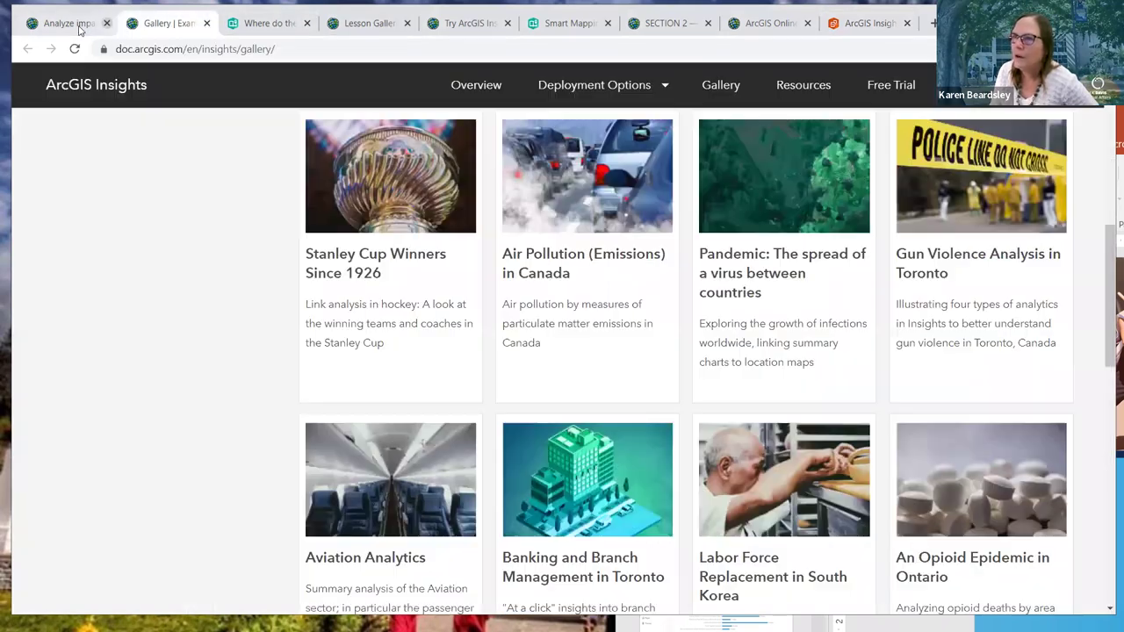
click(70, 24)
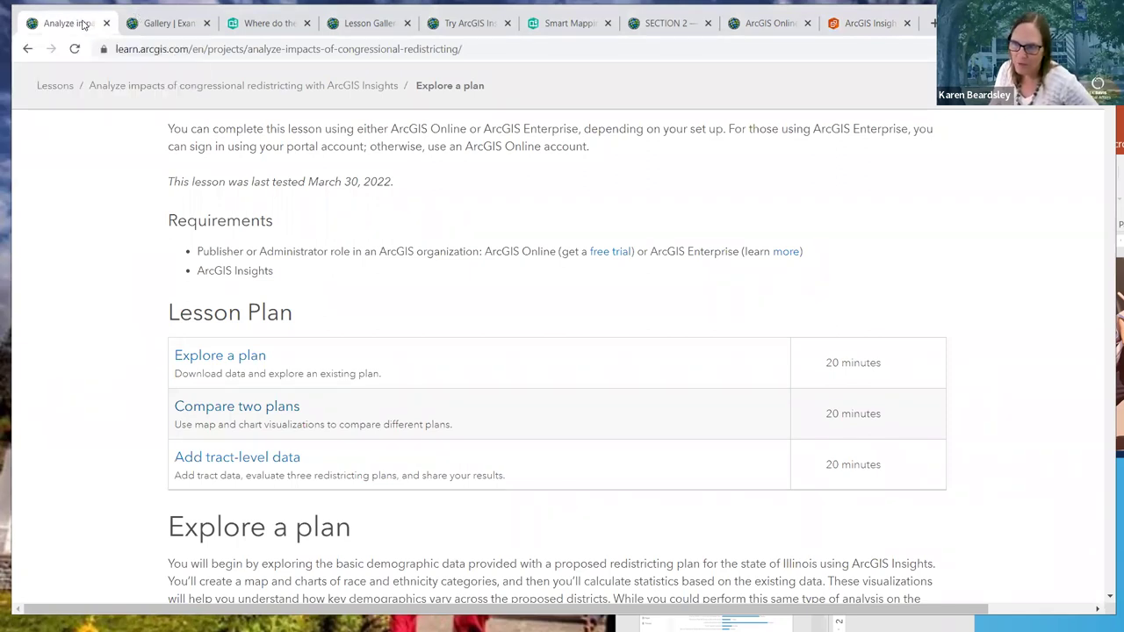
drag(85, 24, 88, 76)
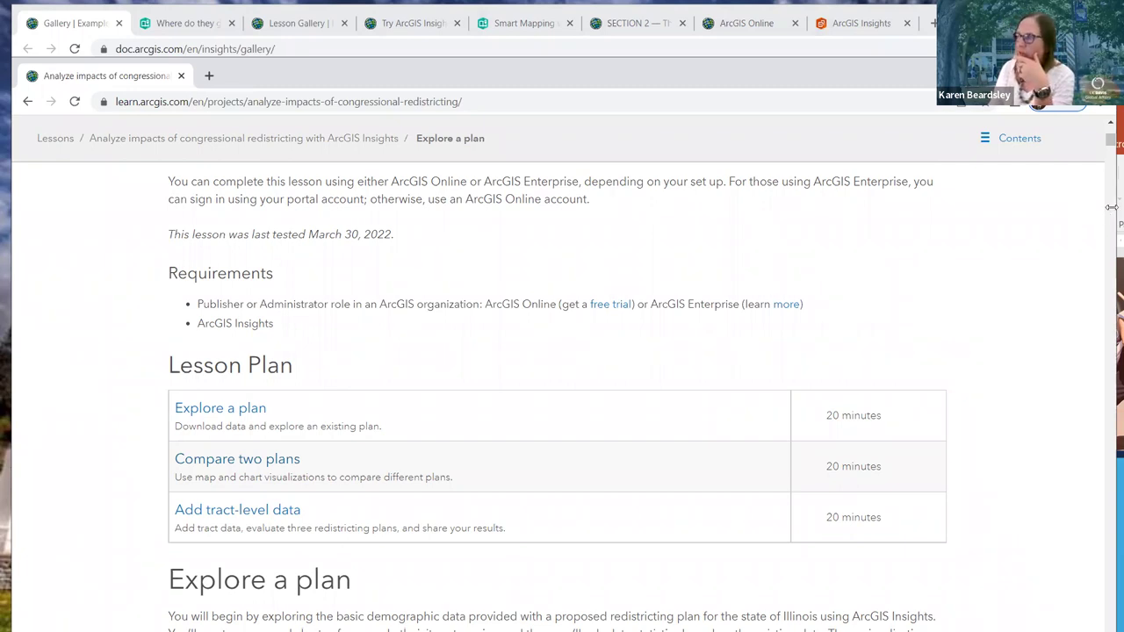
click(856, 24)
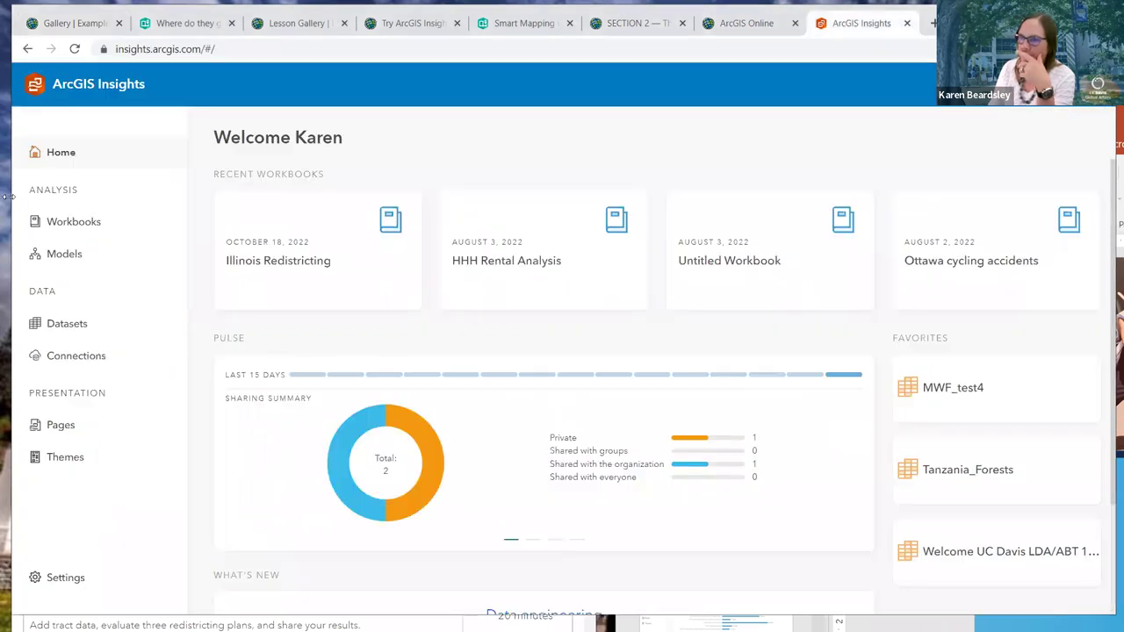
drag(8, 196, 556, 196)
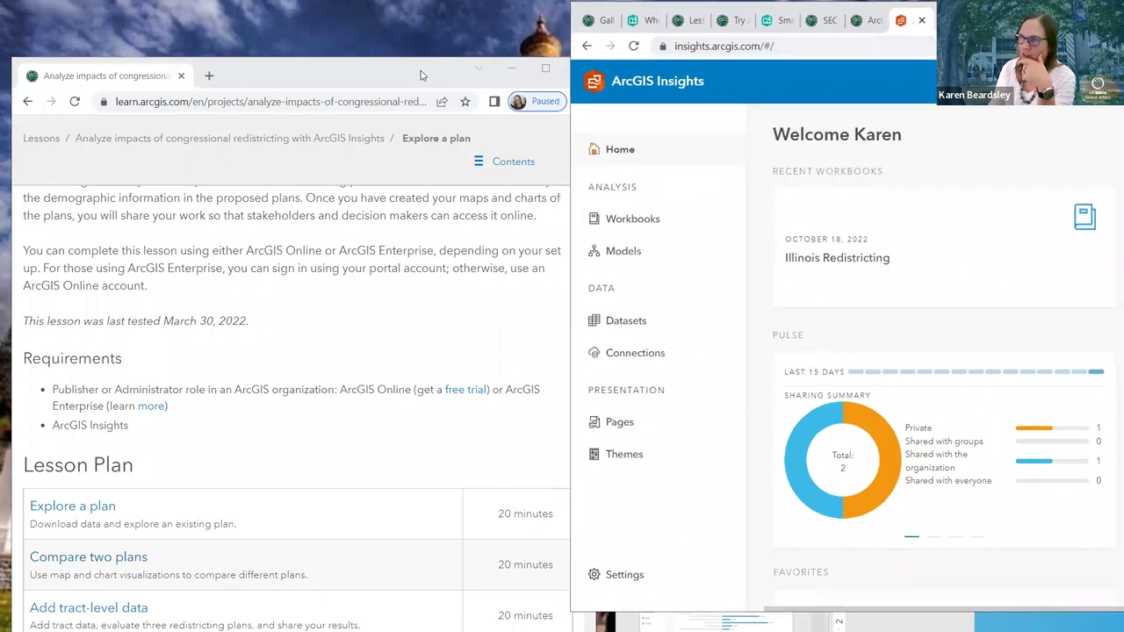
Move the lesson window to the screen top and scroll to the Import a workbook download links
drag(420, 75, 395, 20)
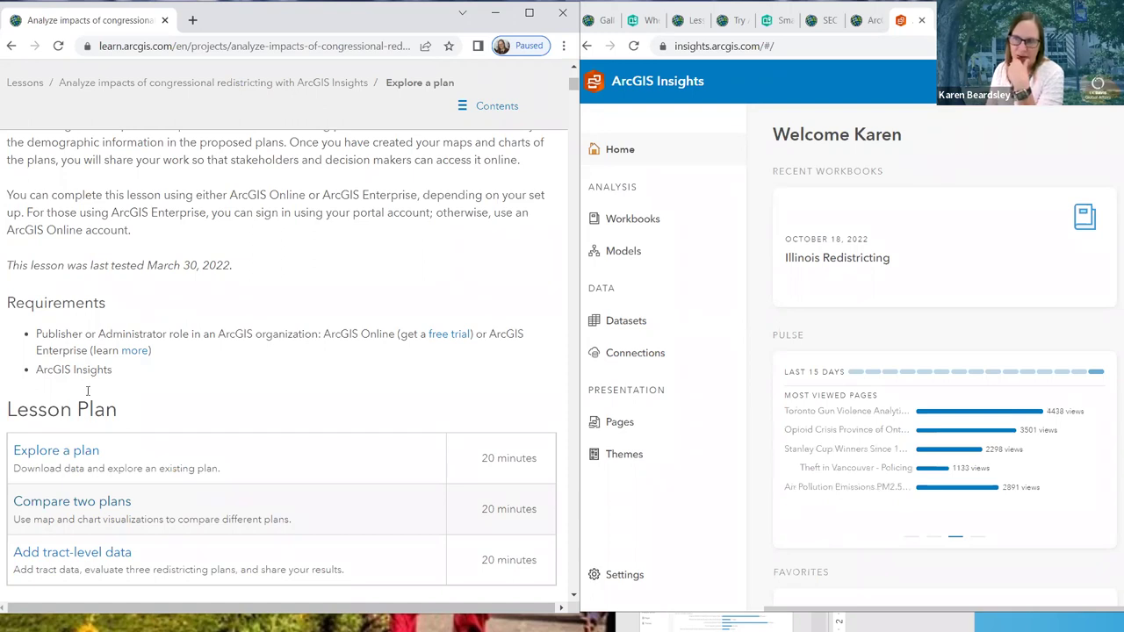
scroll(88, 410, down, 2)
scroll(88, 328, down, 2)
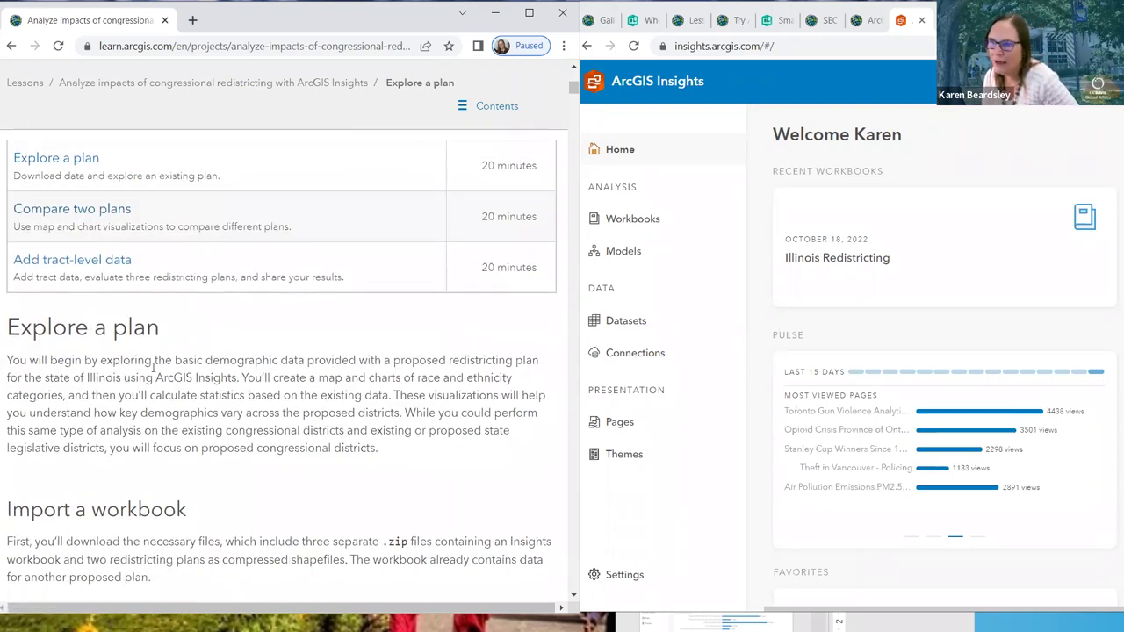
scroll(154, 368, down, 4)
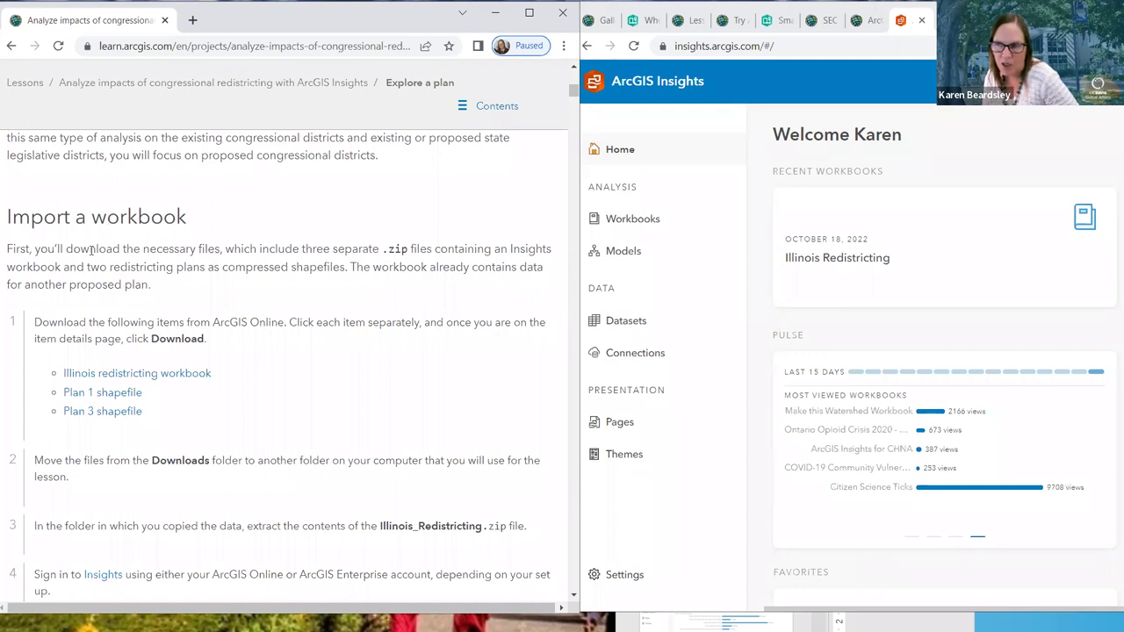
scroll(106, 331, down, 3)
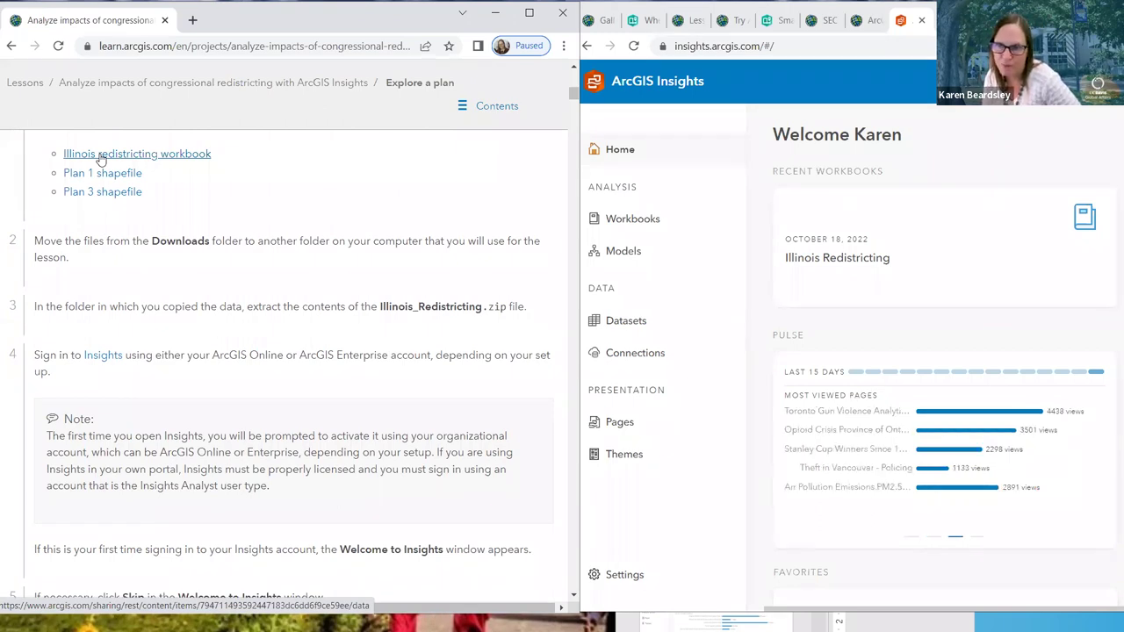
Download the Illinois redistricting workbook and show Illinois_Redistricting.zip in its folder
click(101, 156)
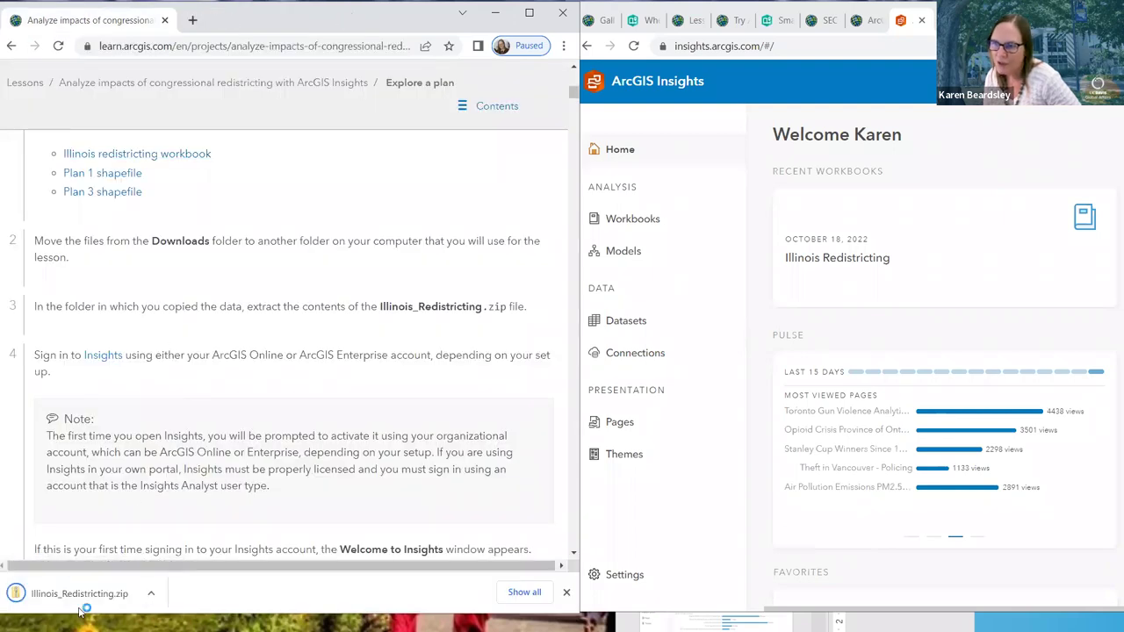
right_click(89, 600)
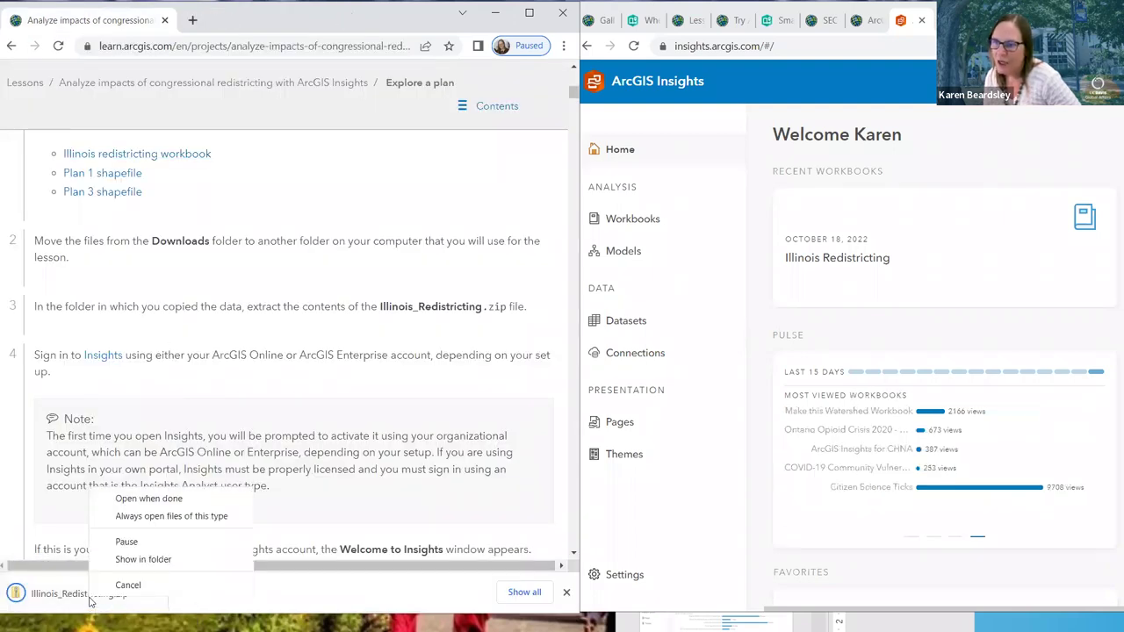
click(148, 559)
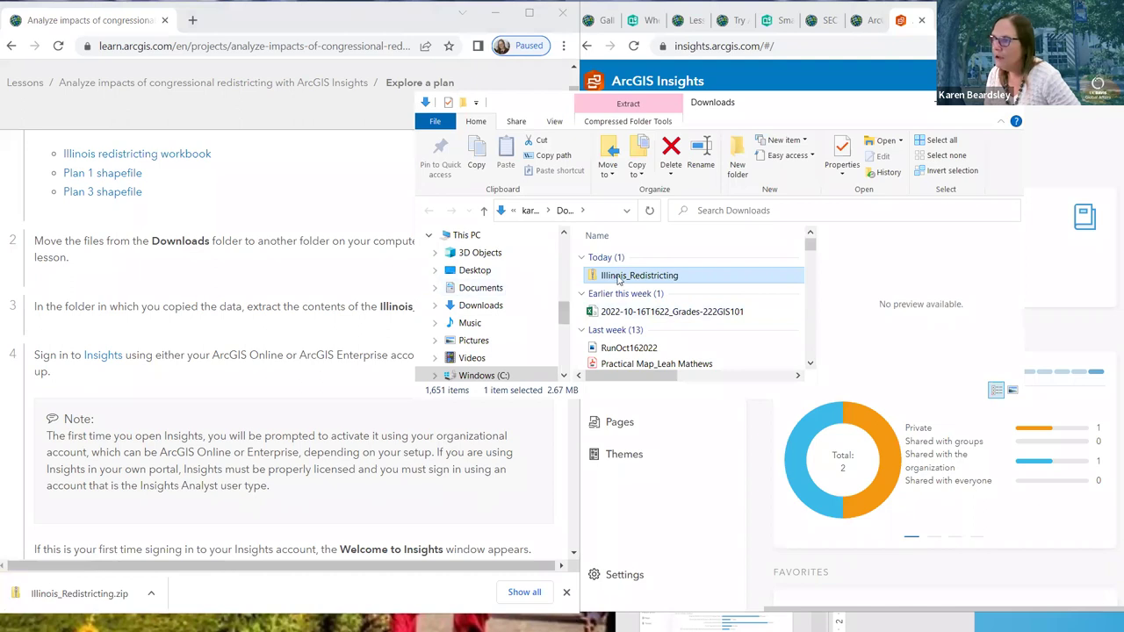
Copy Illinois_Redistricting.zip, then open Documents › ArcGIS › InsightsLesson
right_click(618, 276)
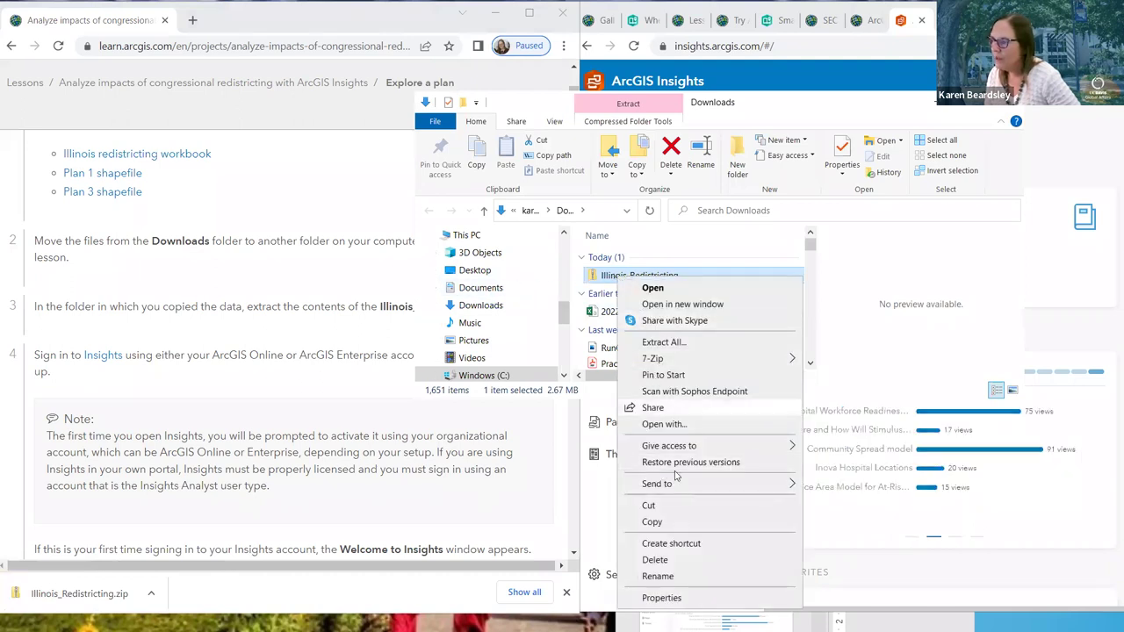
click(654, 522)
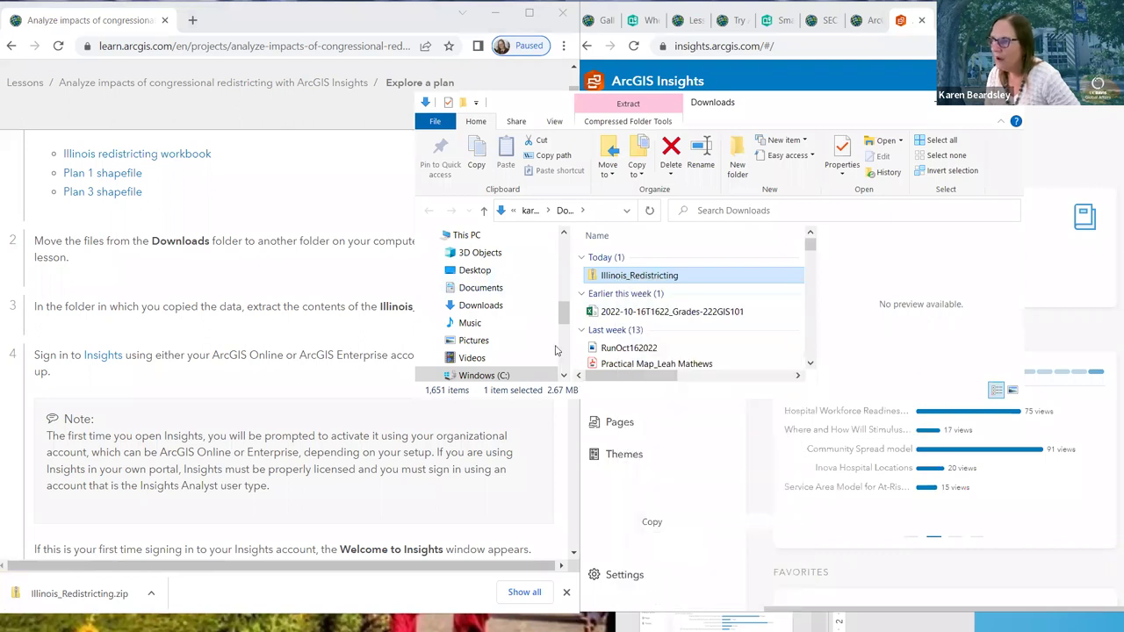
click(484, 289)
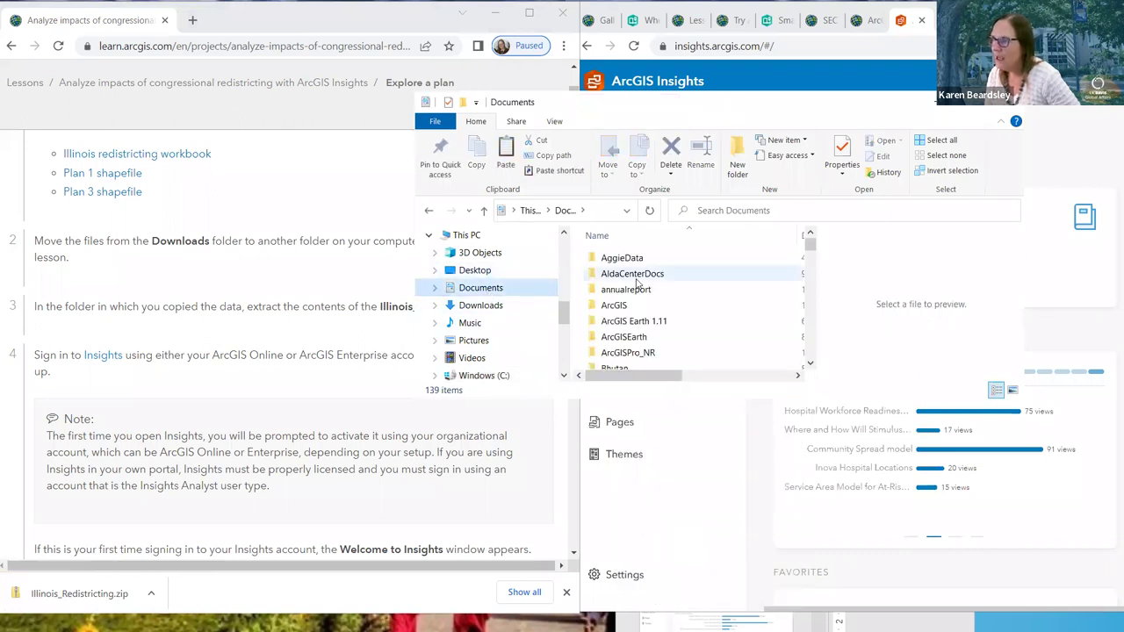
key(Return)
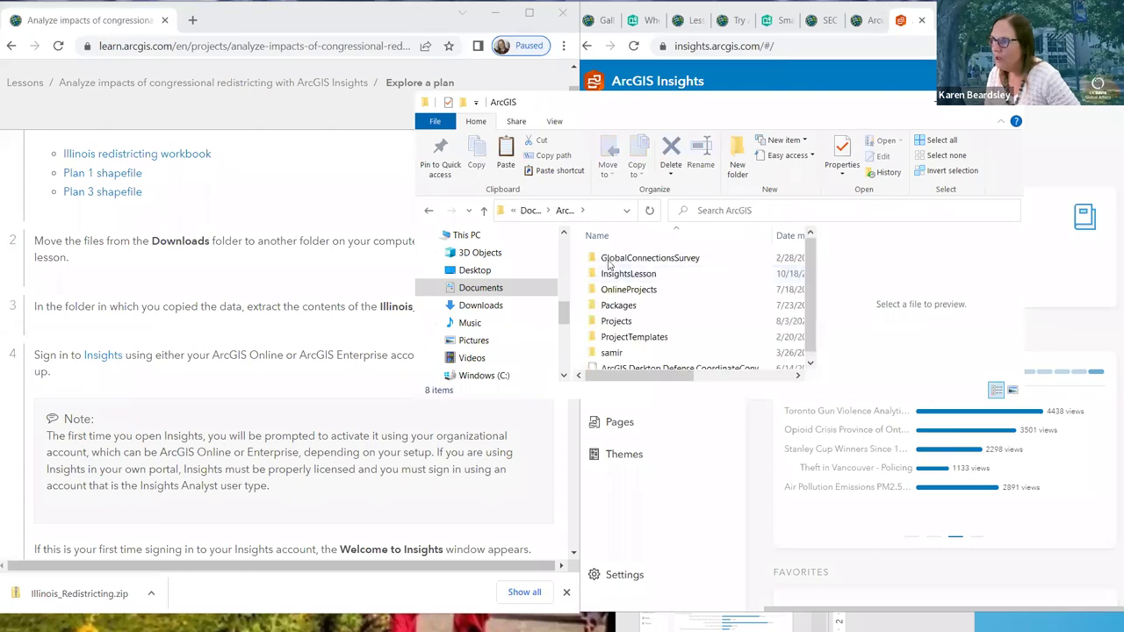
click(612, 274)
double_click(613, 274)
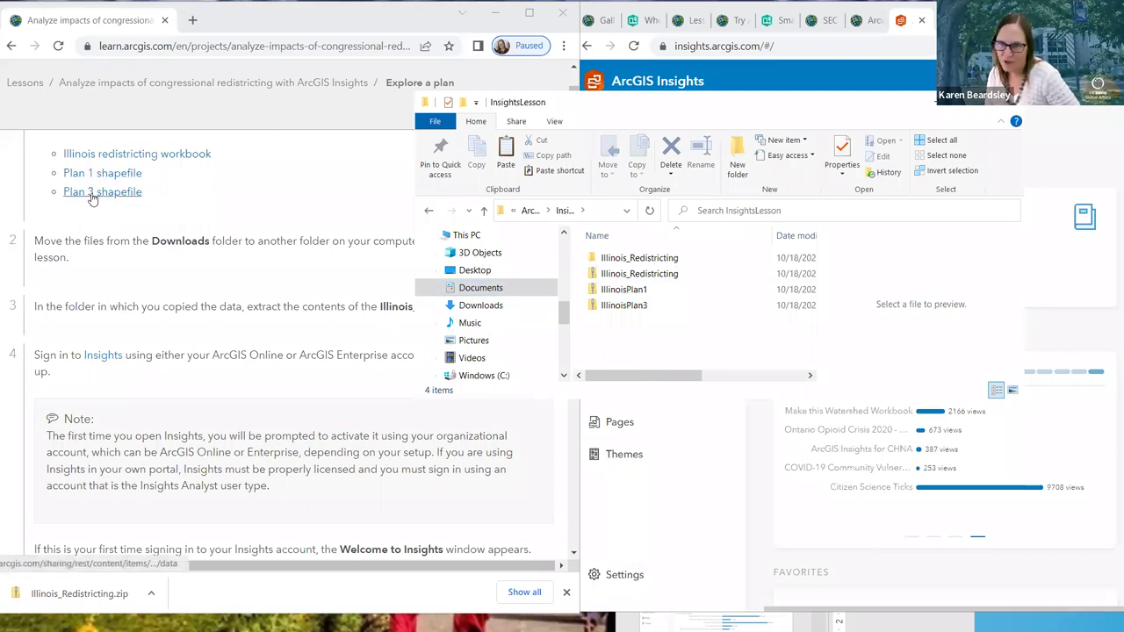
Drag the InsightsLesson File Explorer window to the left side of the screen
click(106, 193)
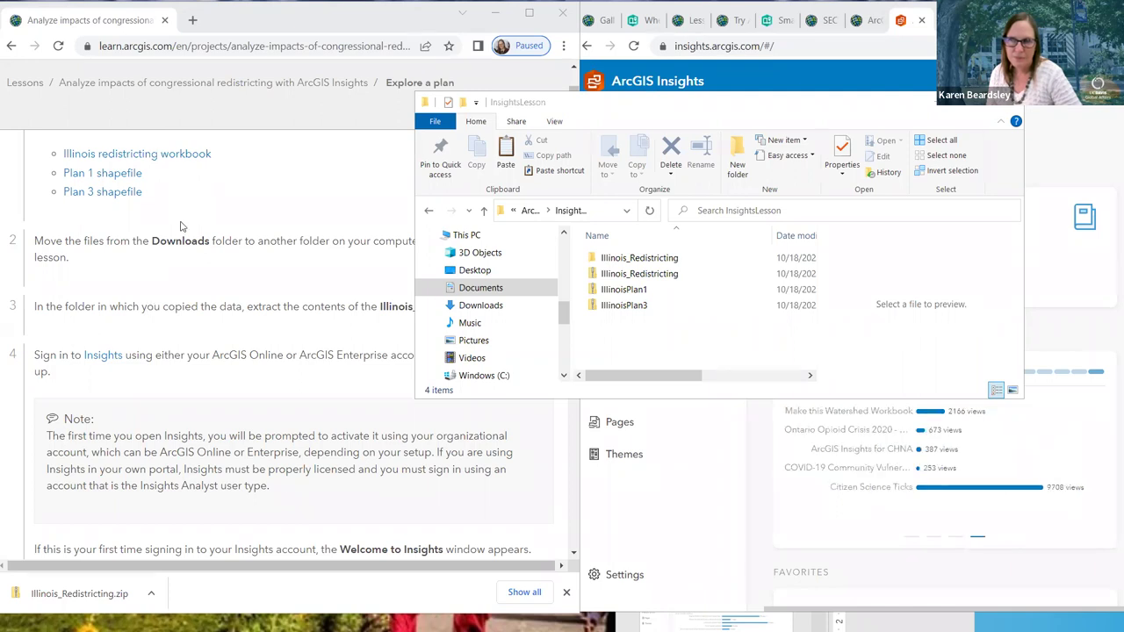
click(566, 116)
drag(568, 118, 206, 93)
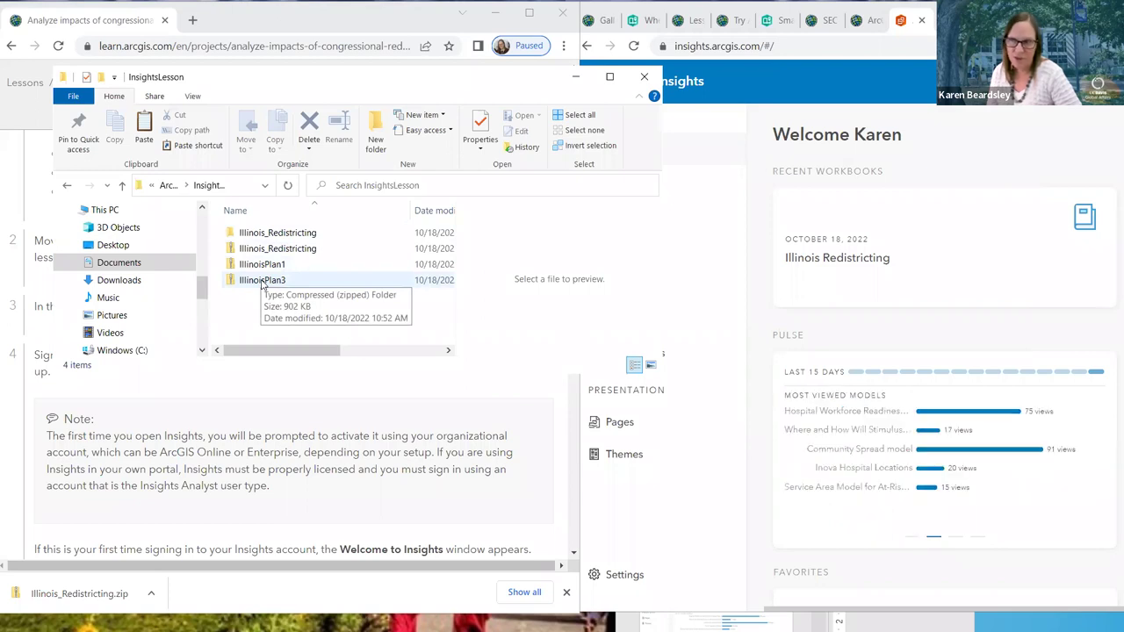
Extract all contents of the Illinois_Redistricting zip in the InsightsLesson folder
click(252, 252)
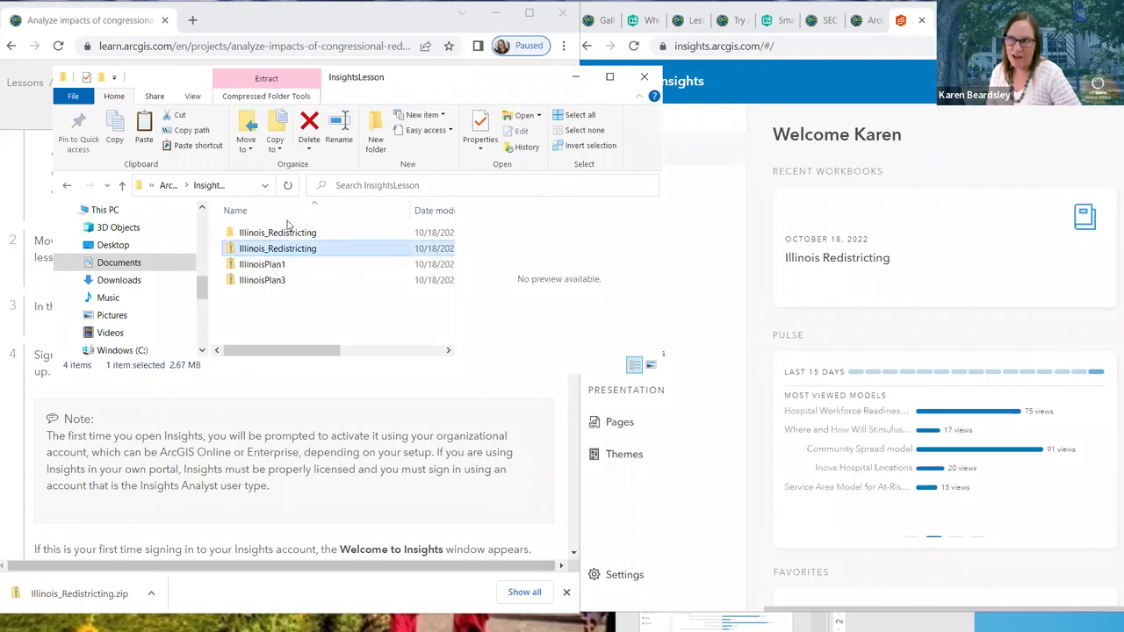
click(285, 84)
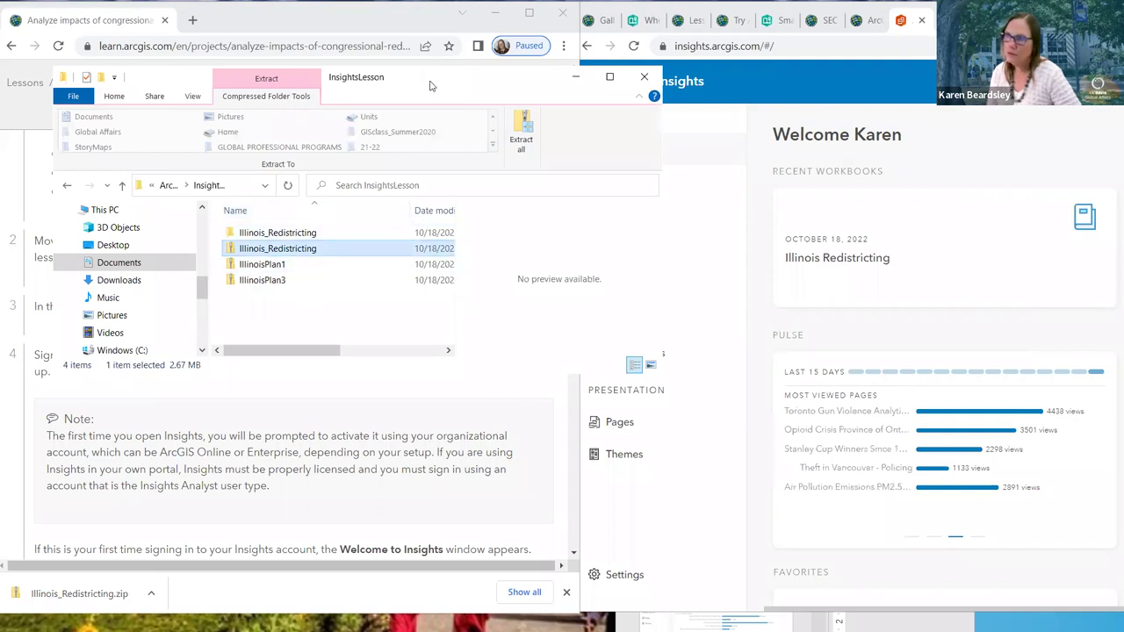
double_click(275, 249)
right_click(276, 251)
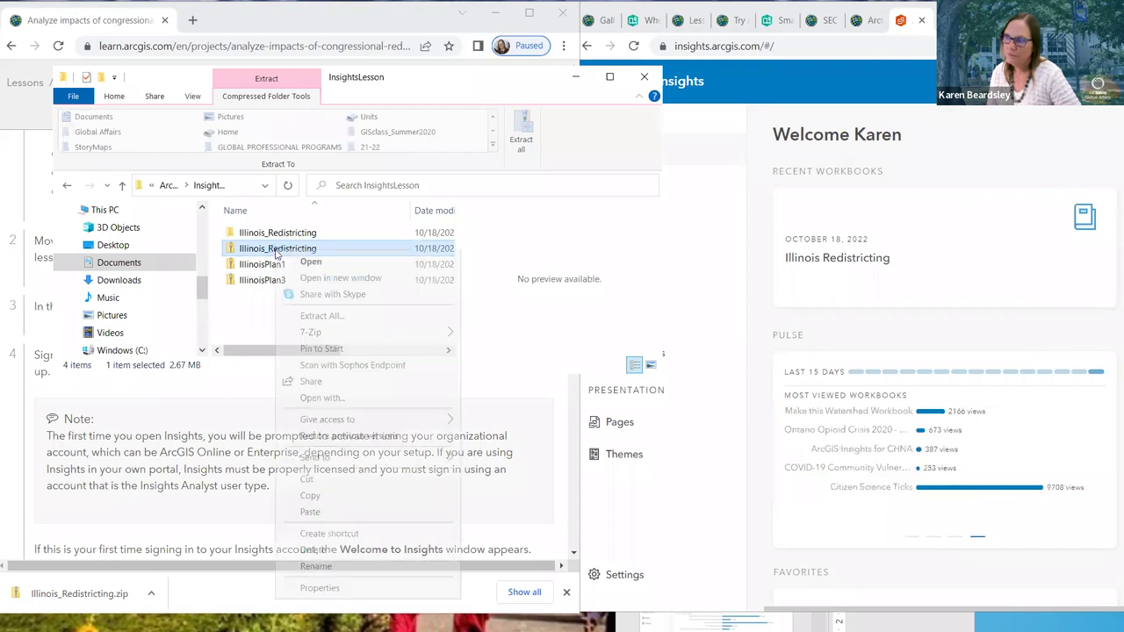
click(255, 283)
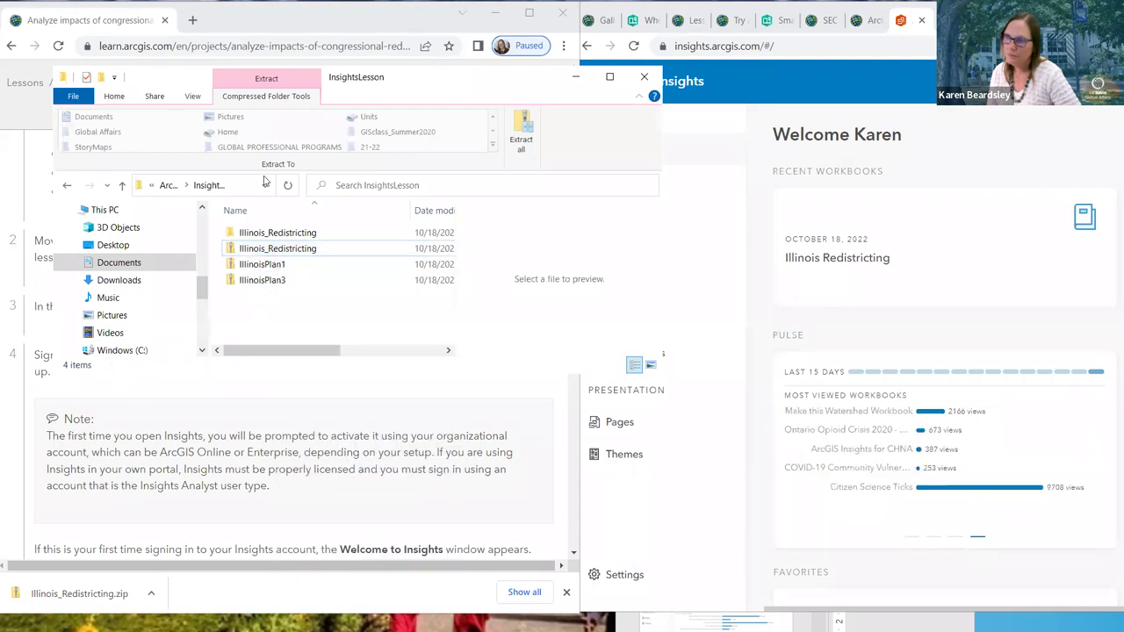
click(304, 250)
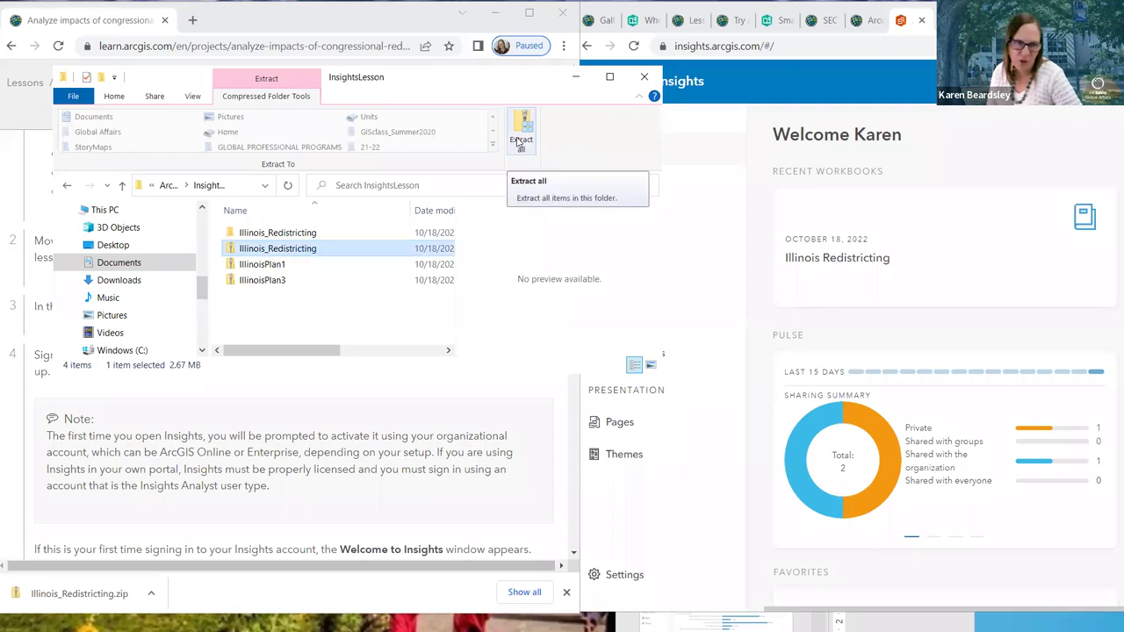
click(527, 133)
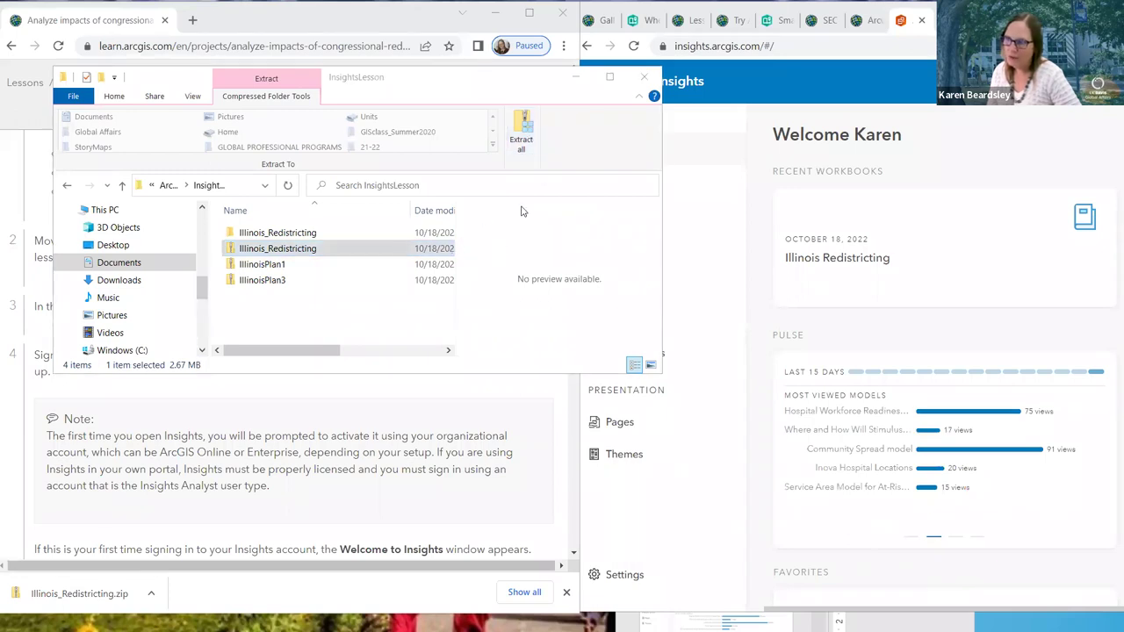
click(525, 142)
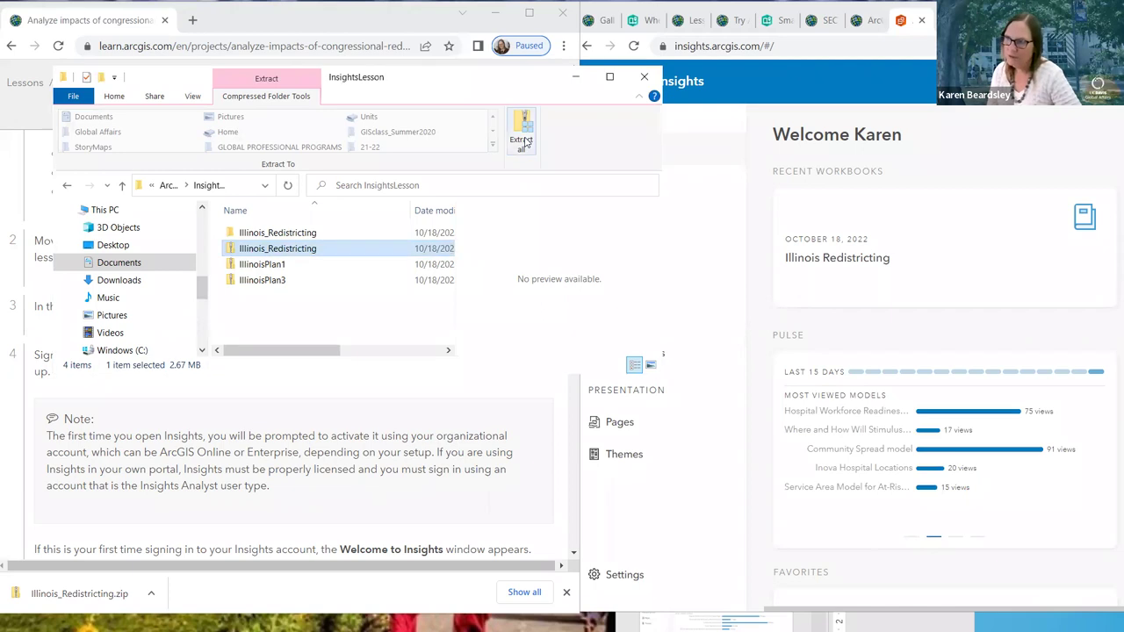
click(524, 143)
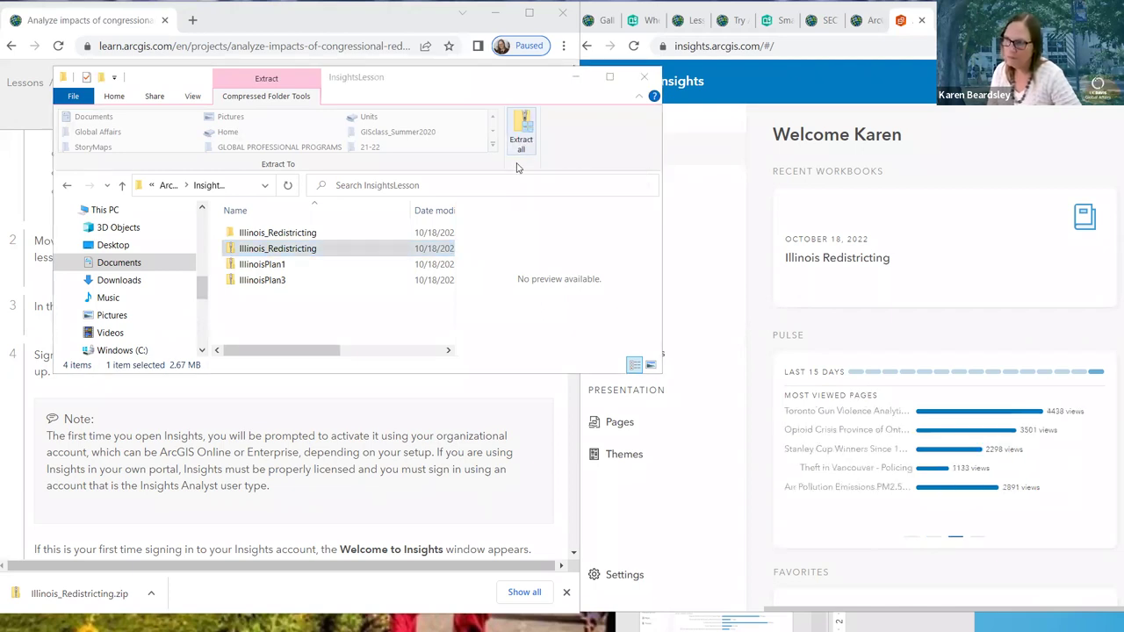
drag(339, 351, 204, 326)
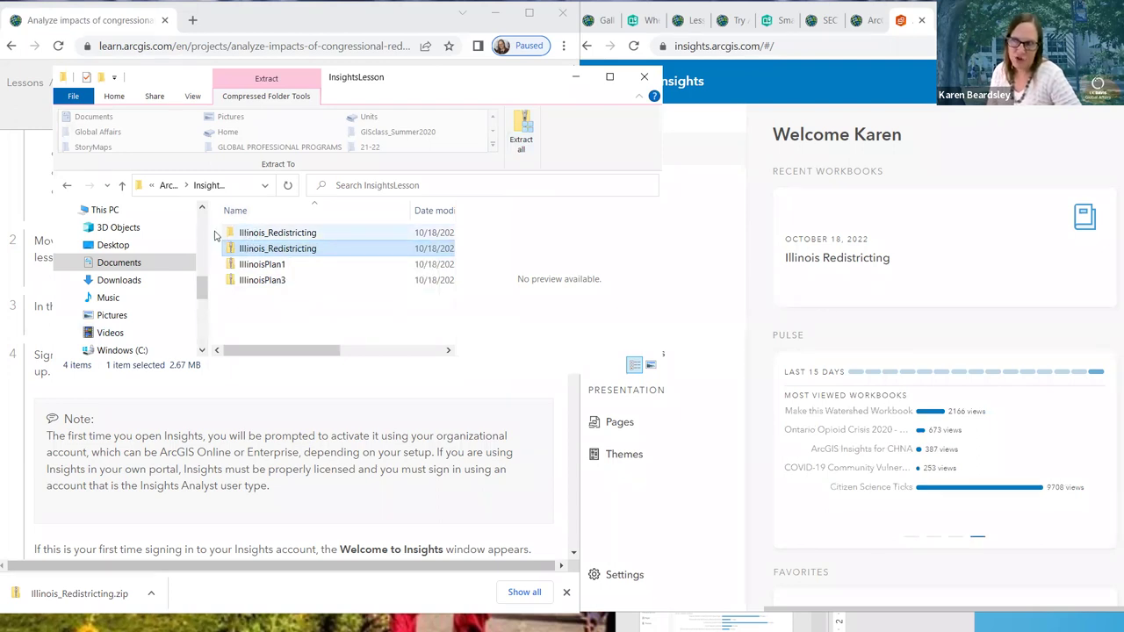
Check the extracted Illinois_Redistricting folder holds the workbook, return to InsightsLesson, and leave Explorer
click(274, 232)
double_click(274, 232)
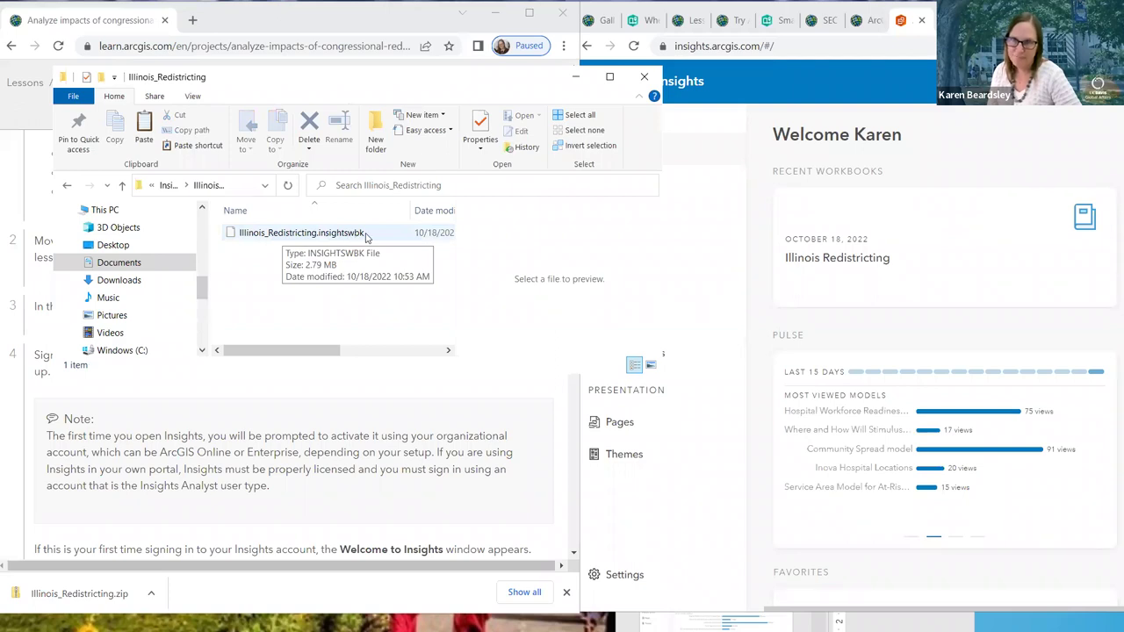
click(166, 184)
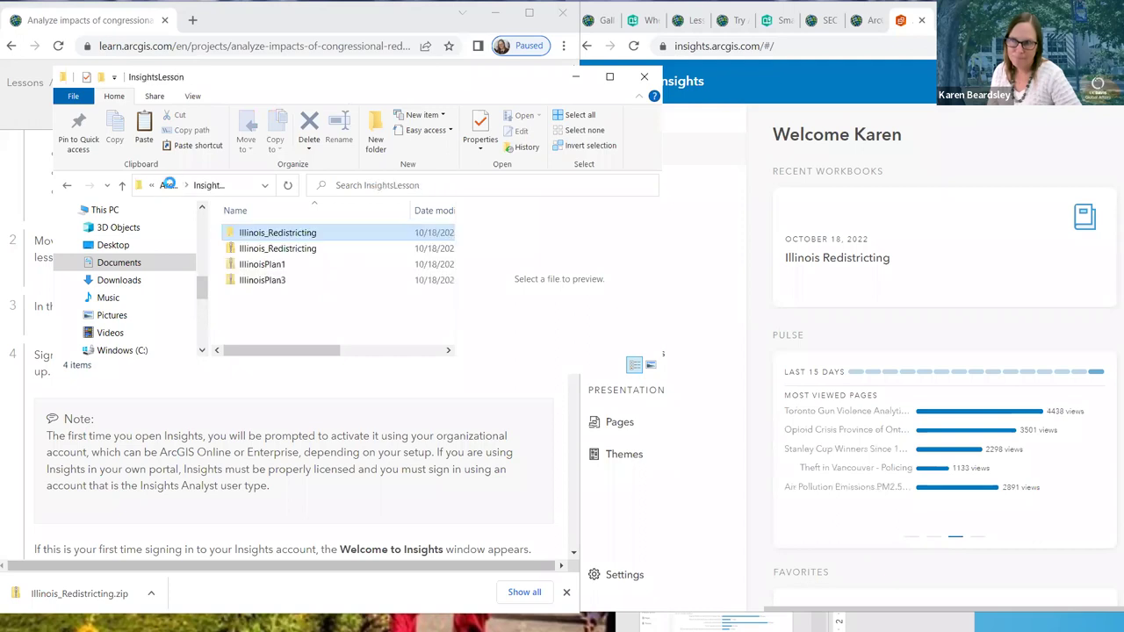
click(355, 235)
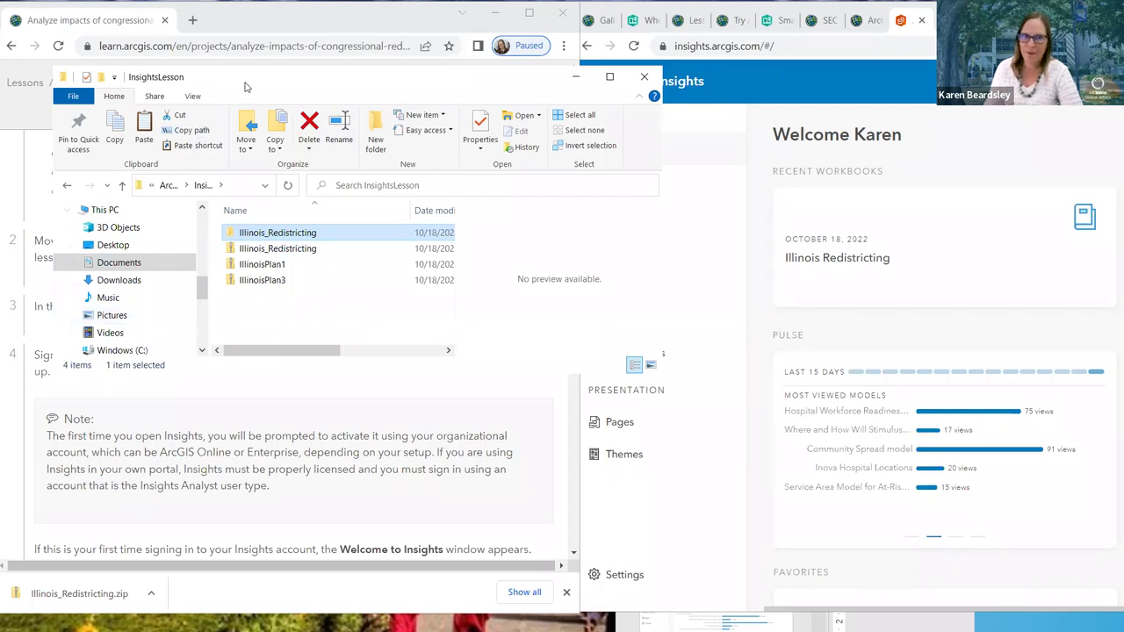
key(alt+Tab)
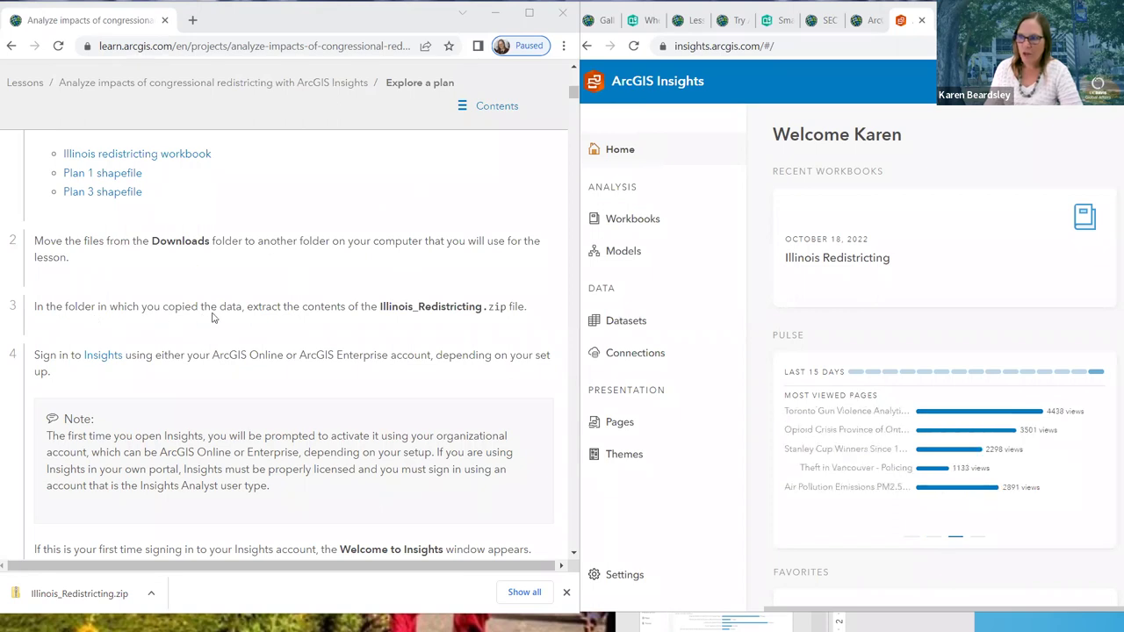
Scroll the lesson to workbook import steps 6–9 and bring the Insights window forward
scroll(212, 318, down, 2)
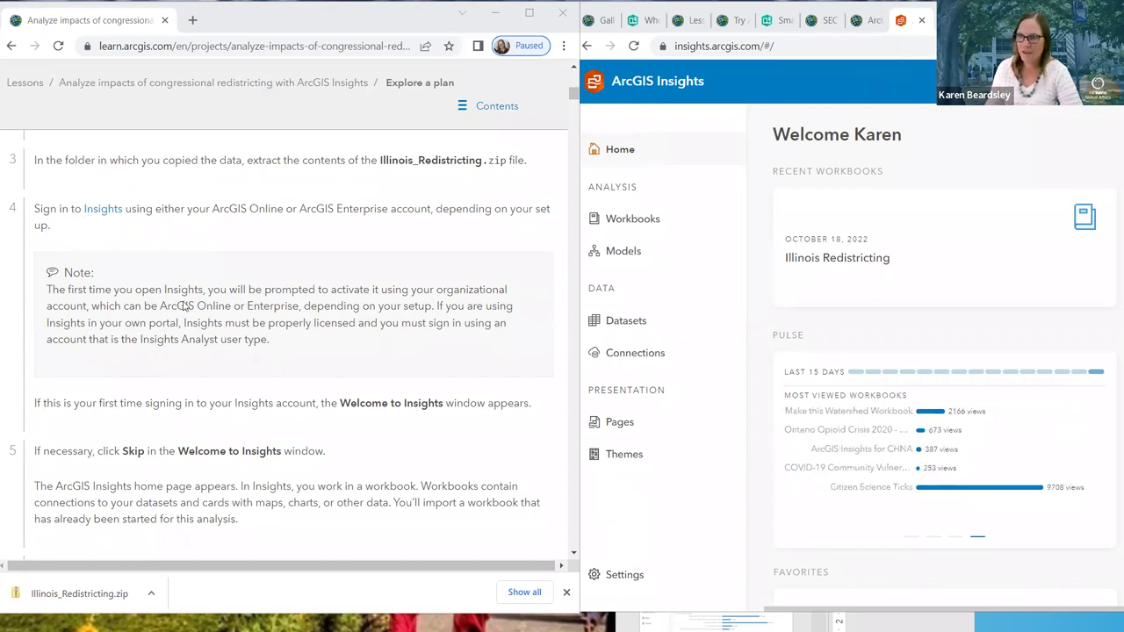
scroll(183, 305, down, 2)
scroll(183, 305, down, 1)
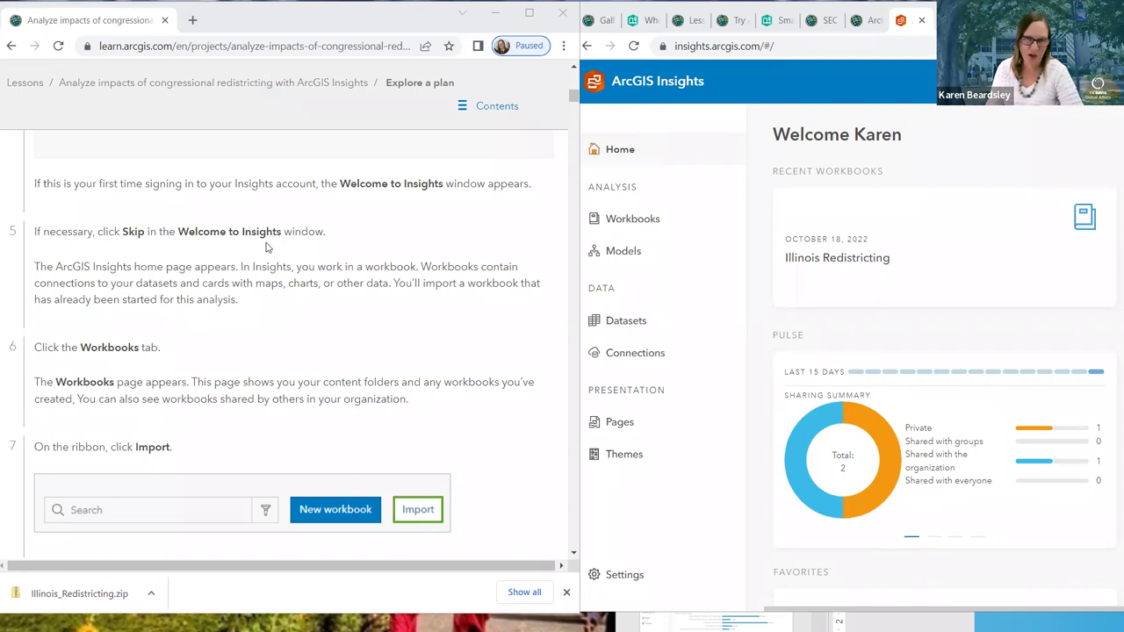
scroll(266, 248, down, 3)
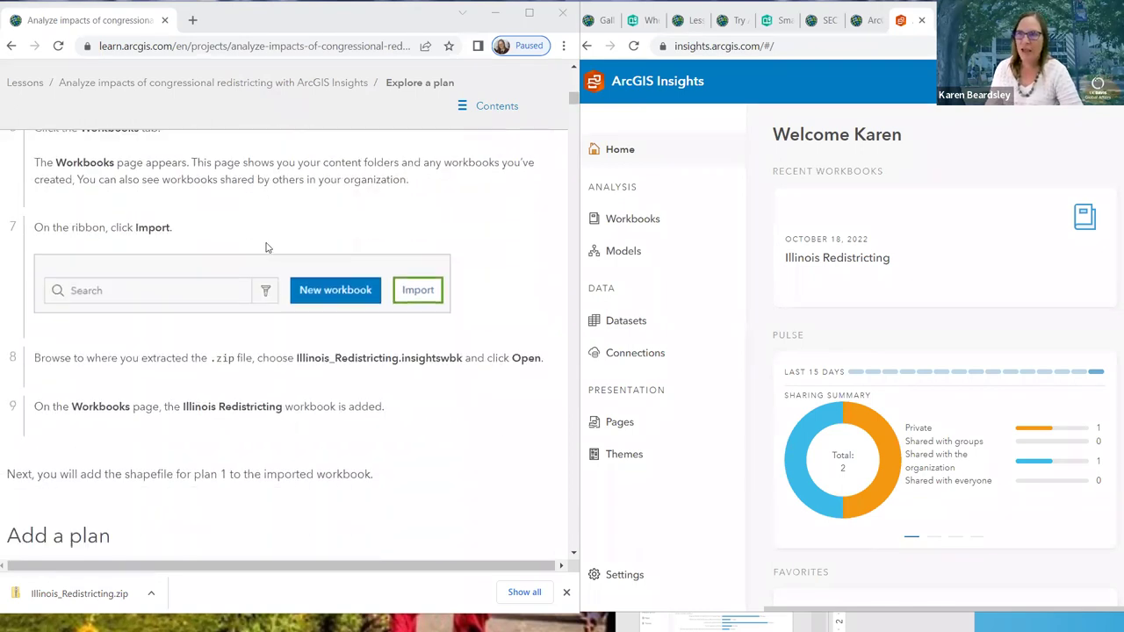
scroll(172, 195, up, 1)
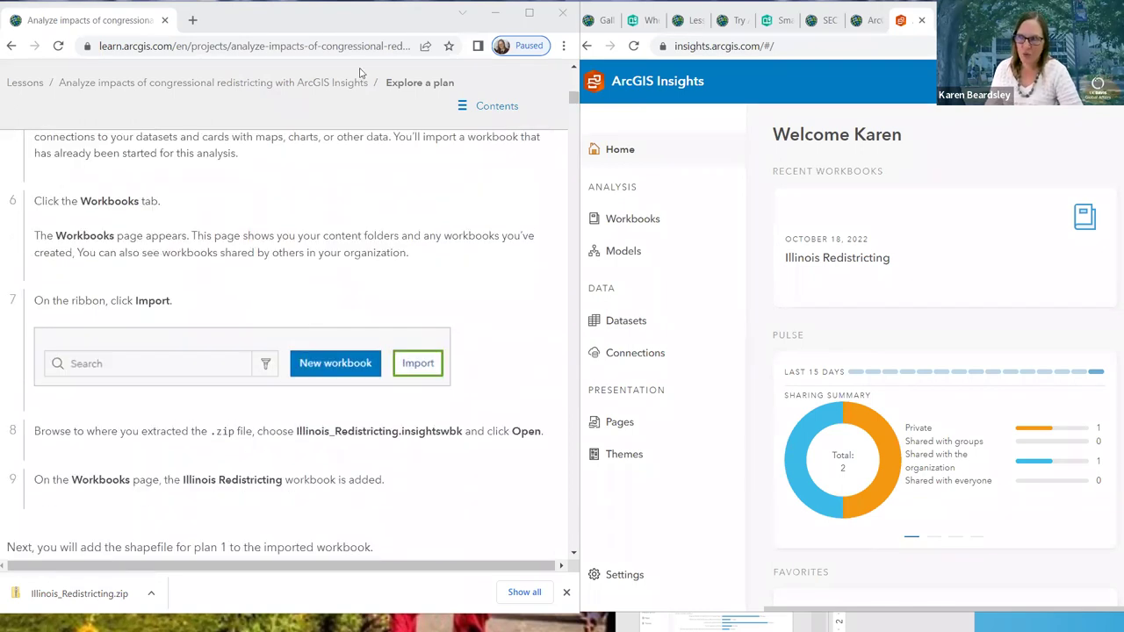
click(861, 61)
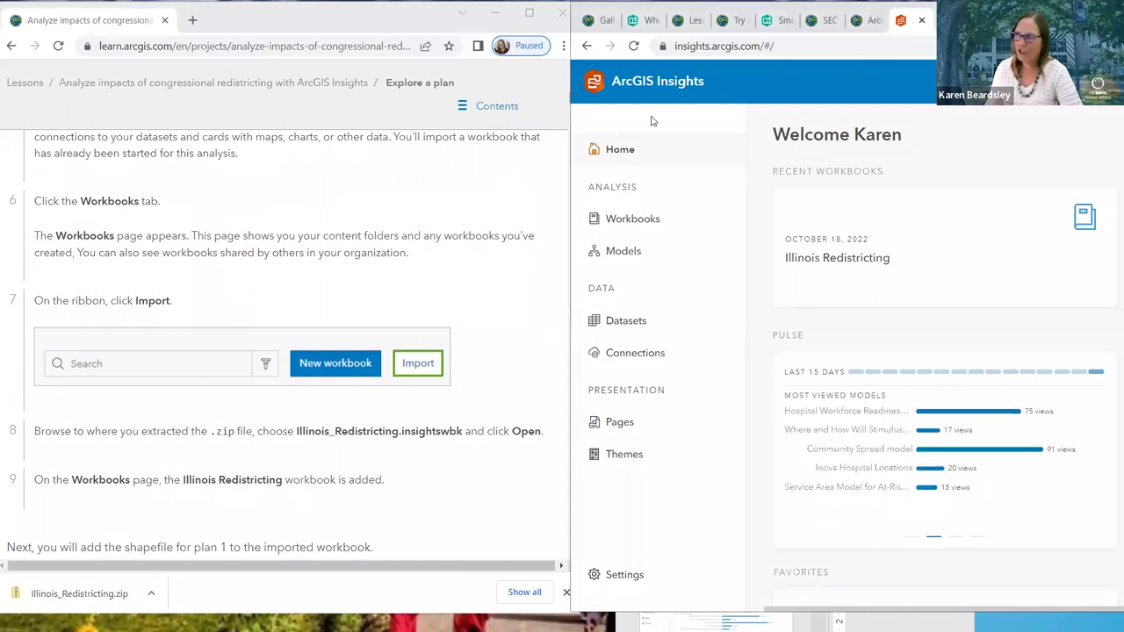
Import Illinois_Redistricting.insightswbk from the Illinois_Redistricting folder on the Workbooks page
click(624, 226)
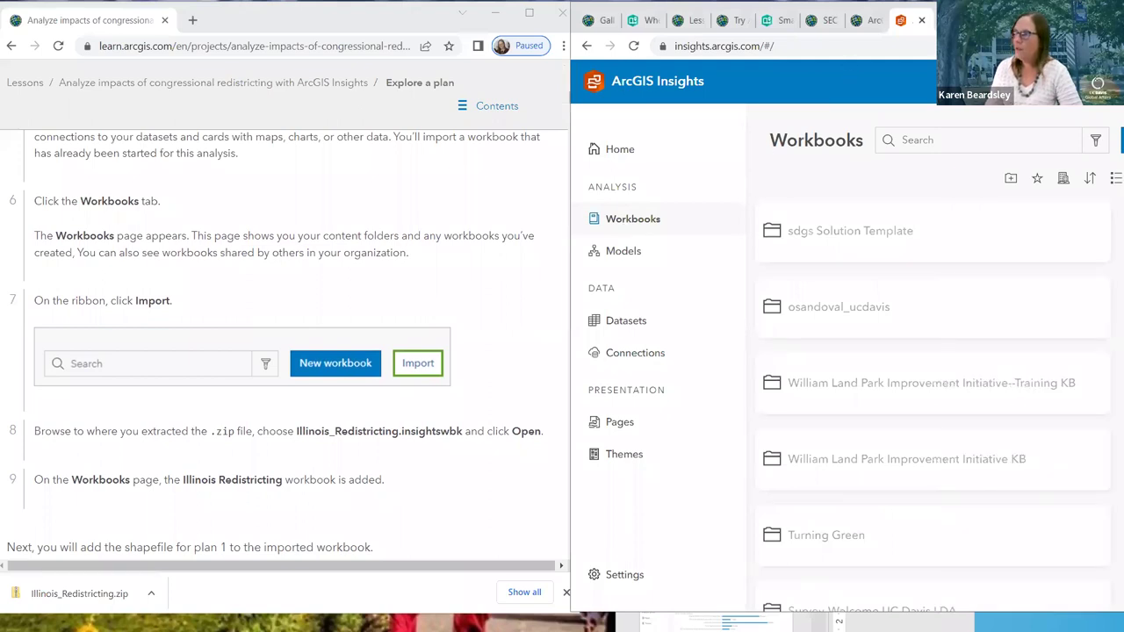
drag(1009, 13, 771, 14)
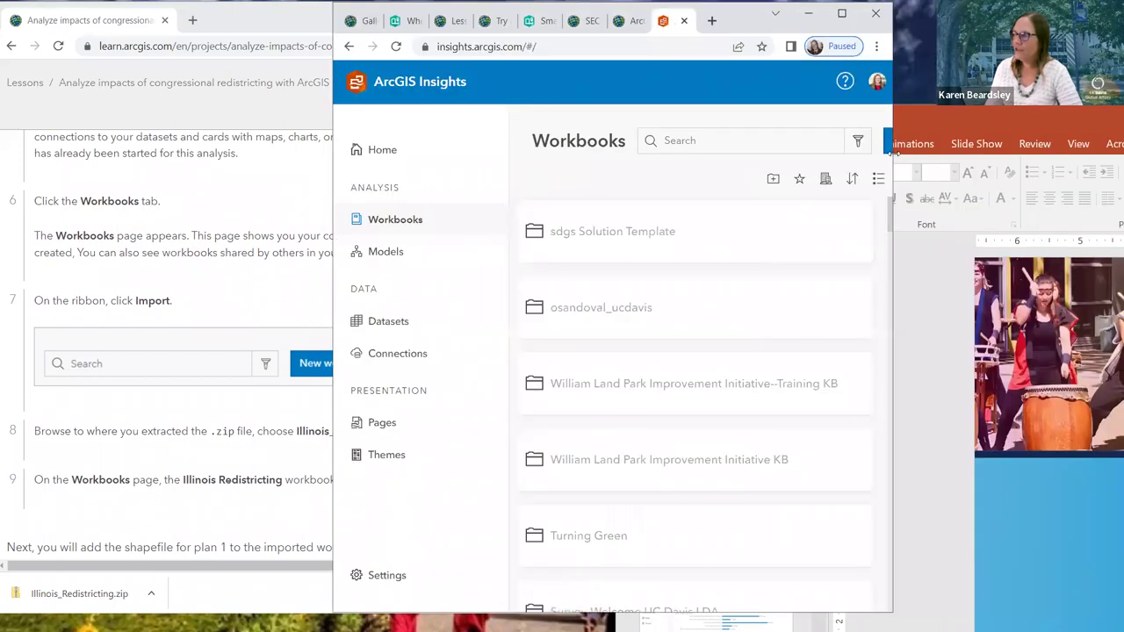
drag(890, 153, 1080, 135)
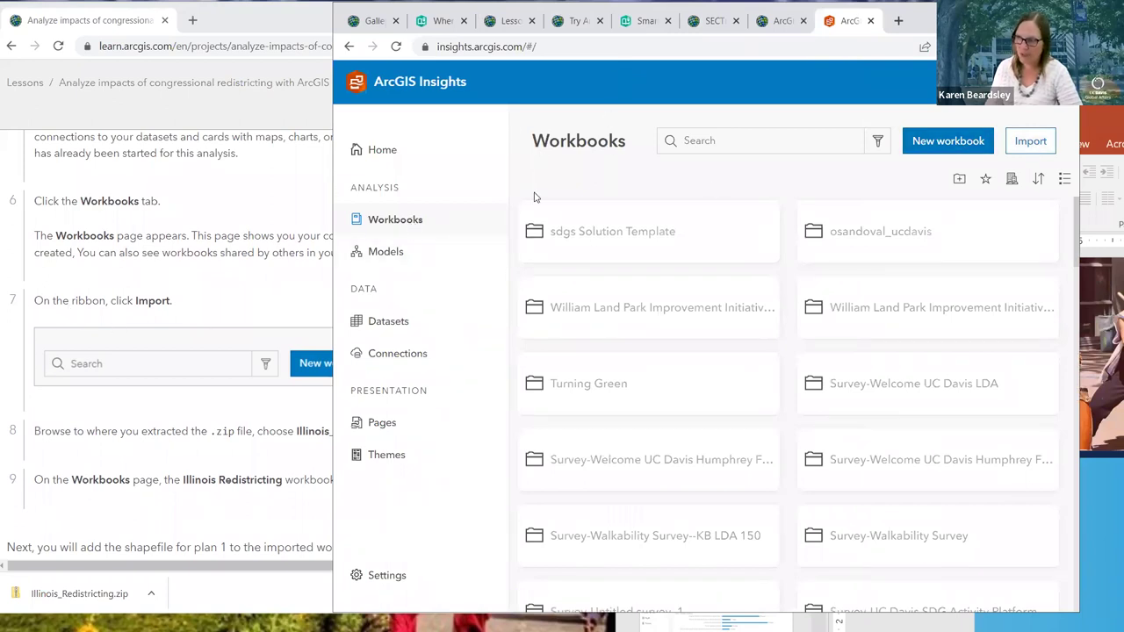
click(1029, 142)
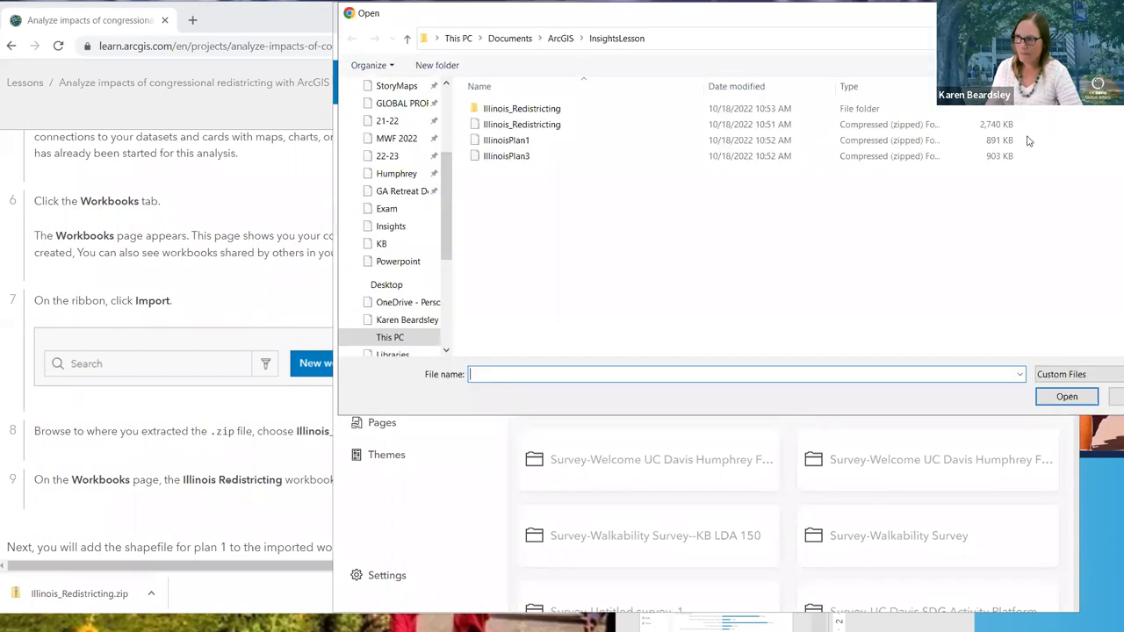
drag(741, 25, 638, 47)
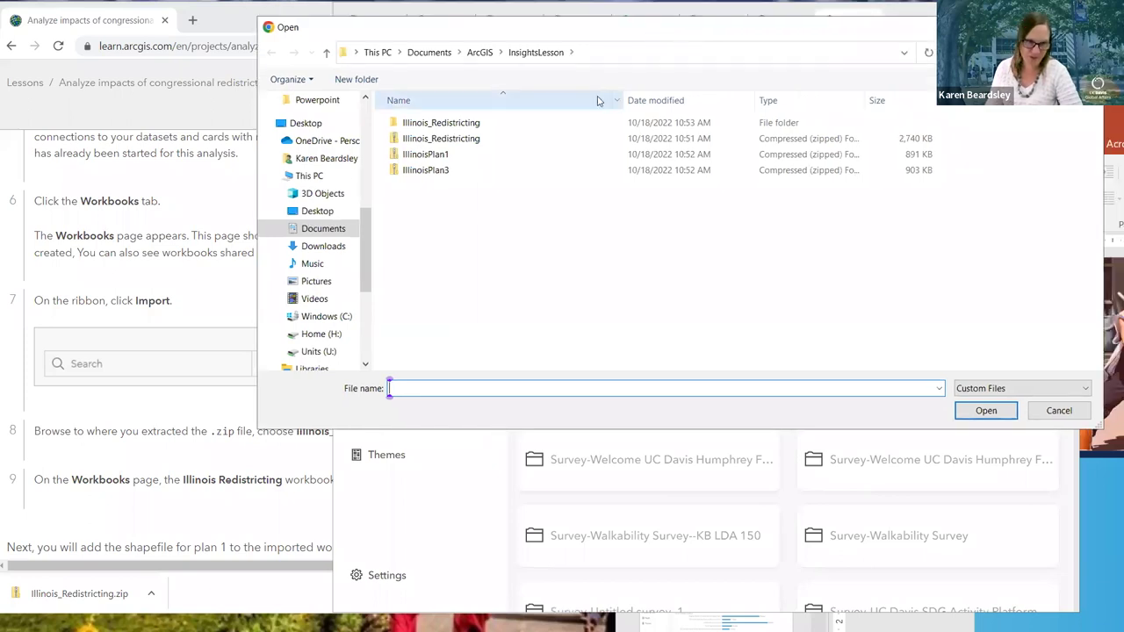
double_click(403, 123)
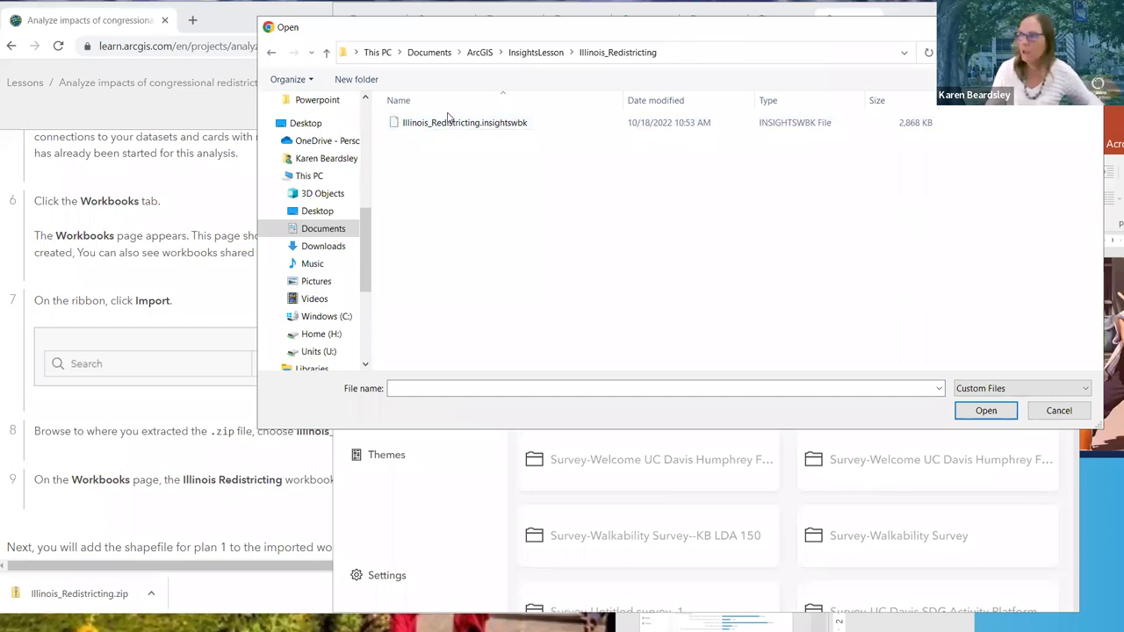
click(469, 127)
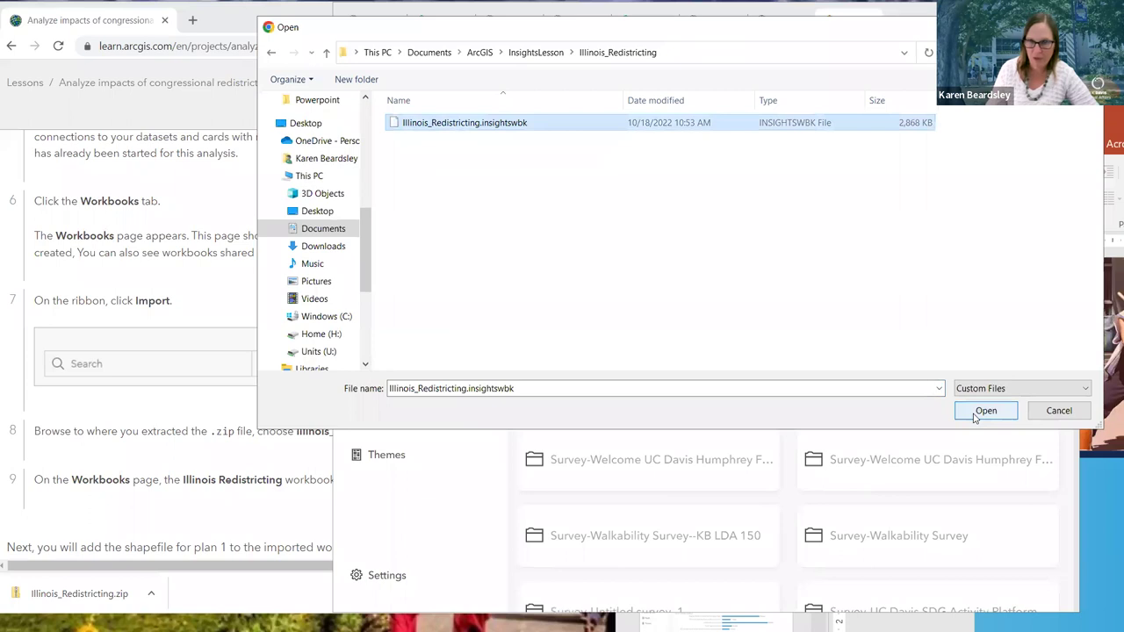
click(985, 411)
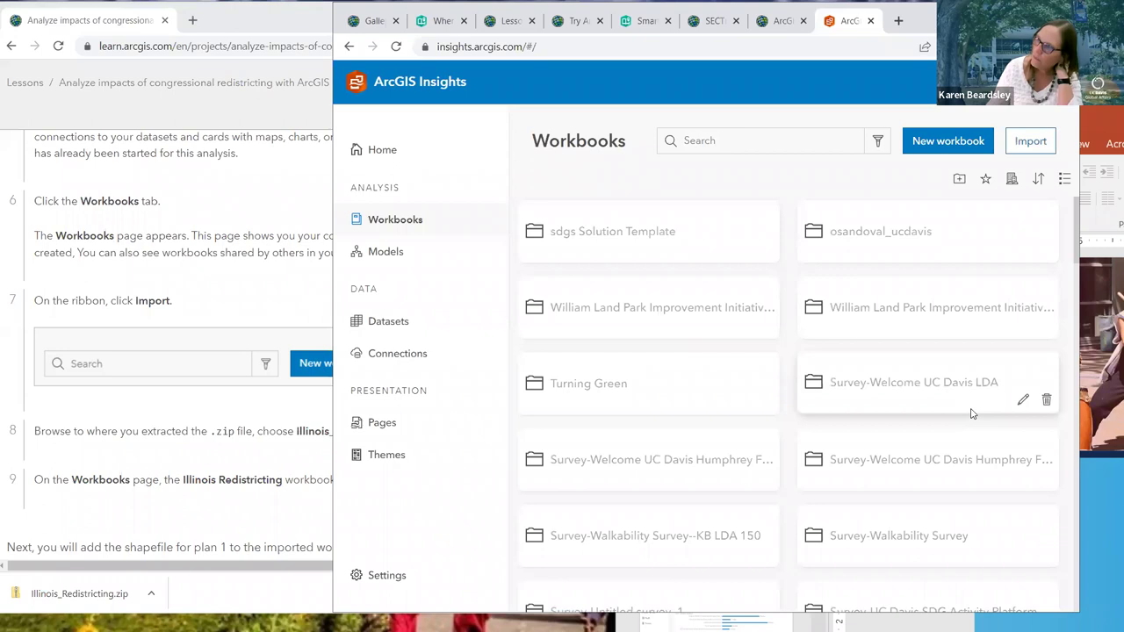
Scroll the tutorial to the next lesson steps, then return to the Insights window
click(236, 518)
scroll(247, 492, down, 3)
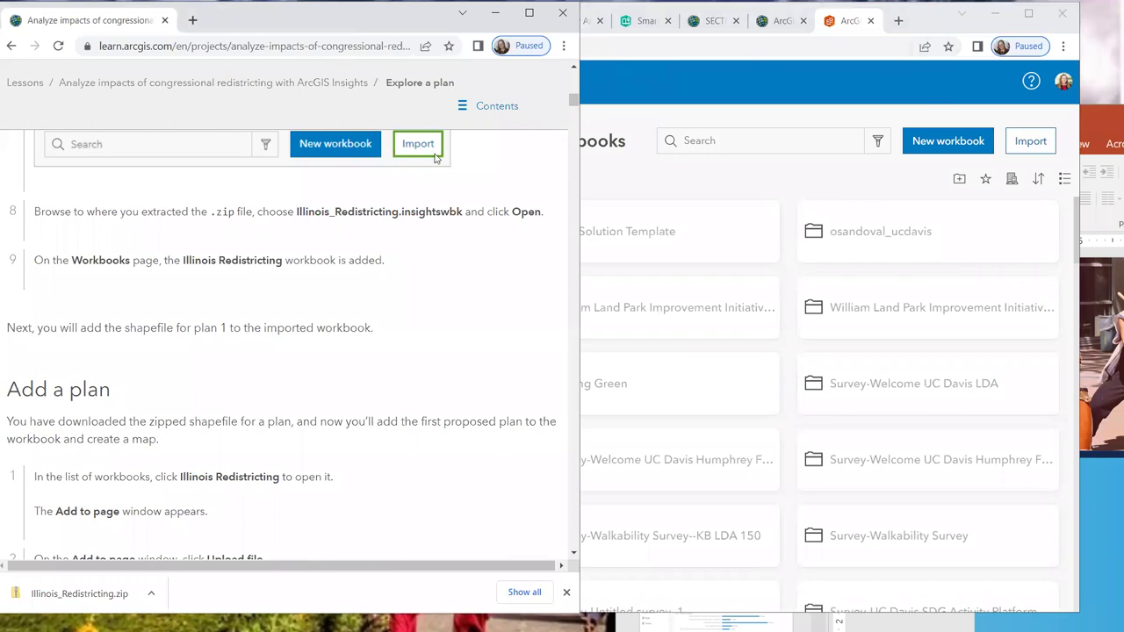
click(656, 69)
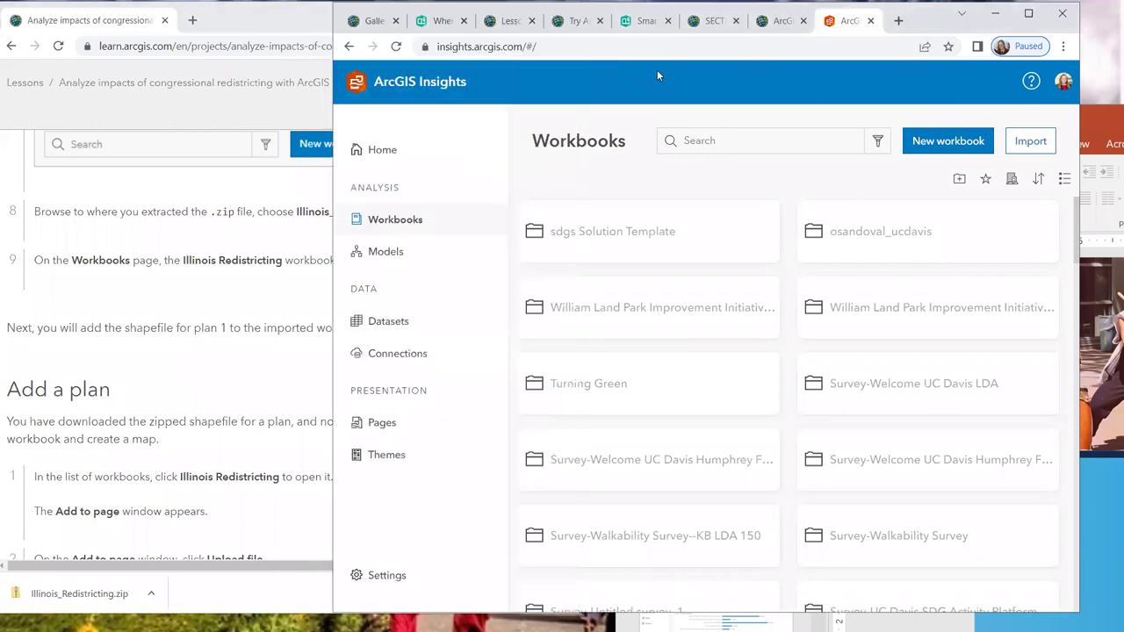
click(671, 47)
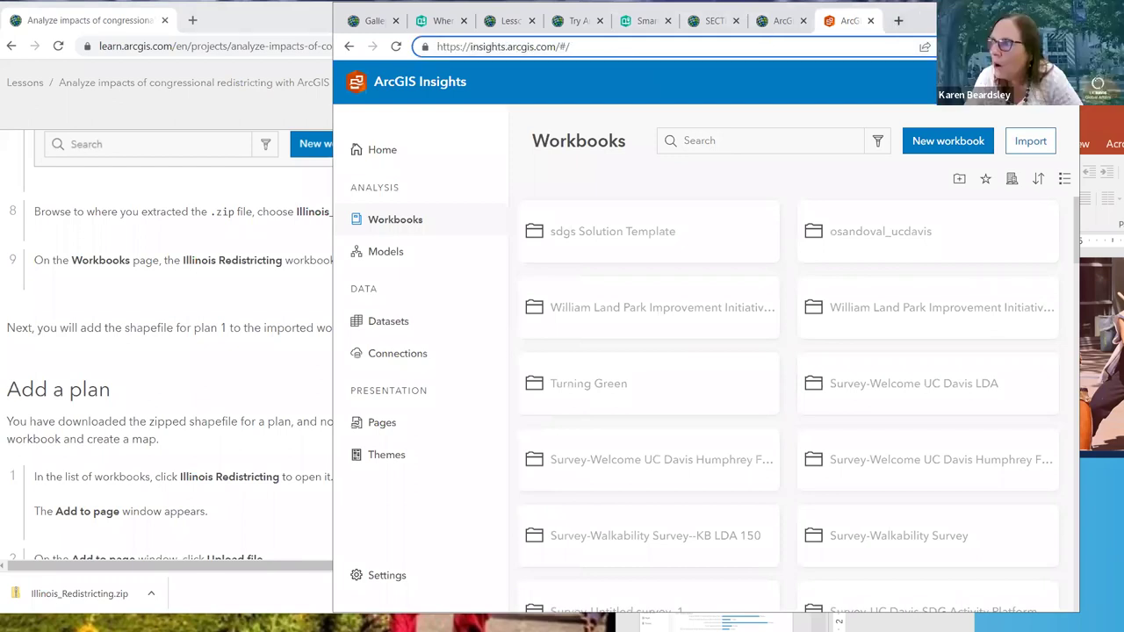
Maximize Insights, confirm the Illinois Redistricting workbook is listed, then switch to the ArcGIS Online tab
key(super+Up)
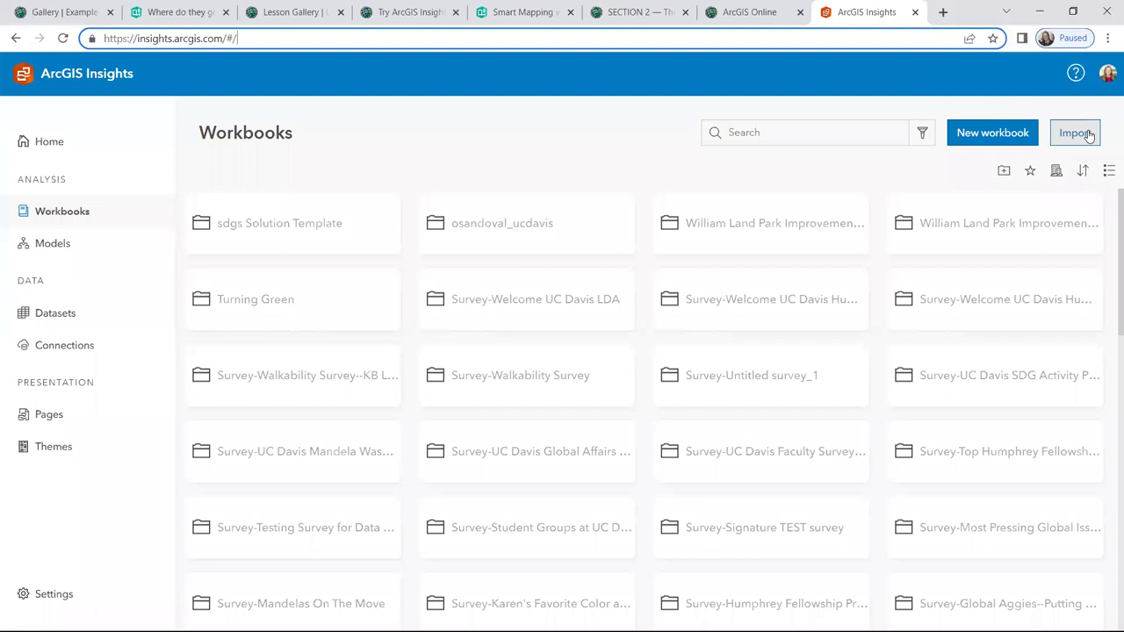
click(585, 82)
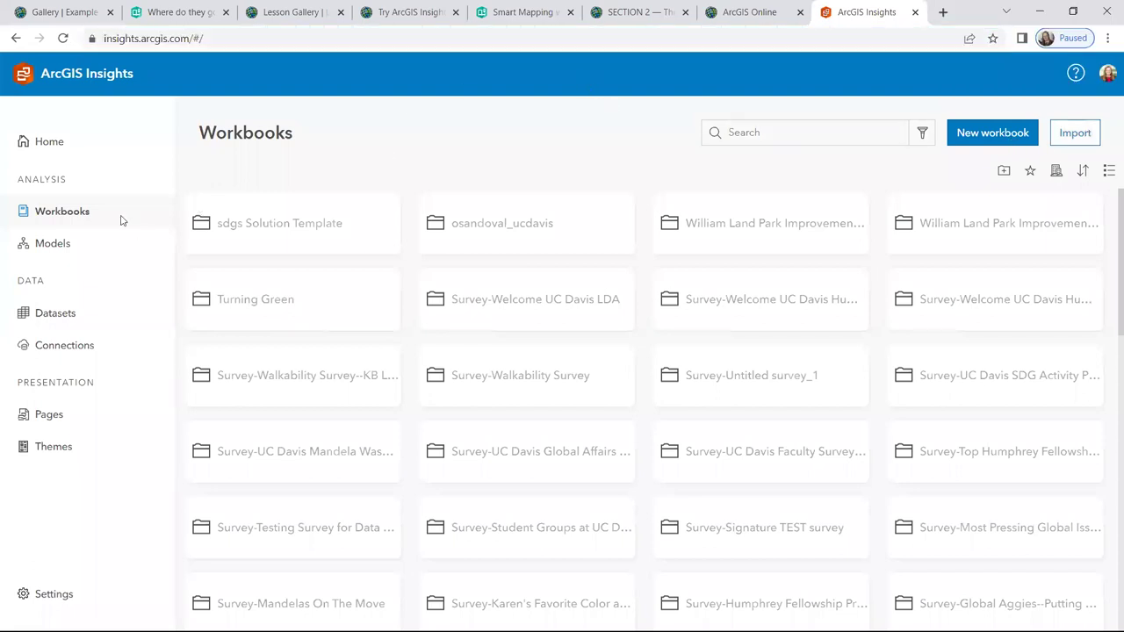
click(39, 147)
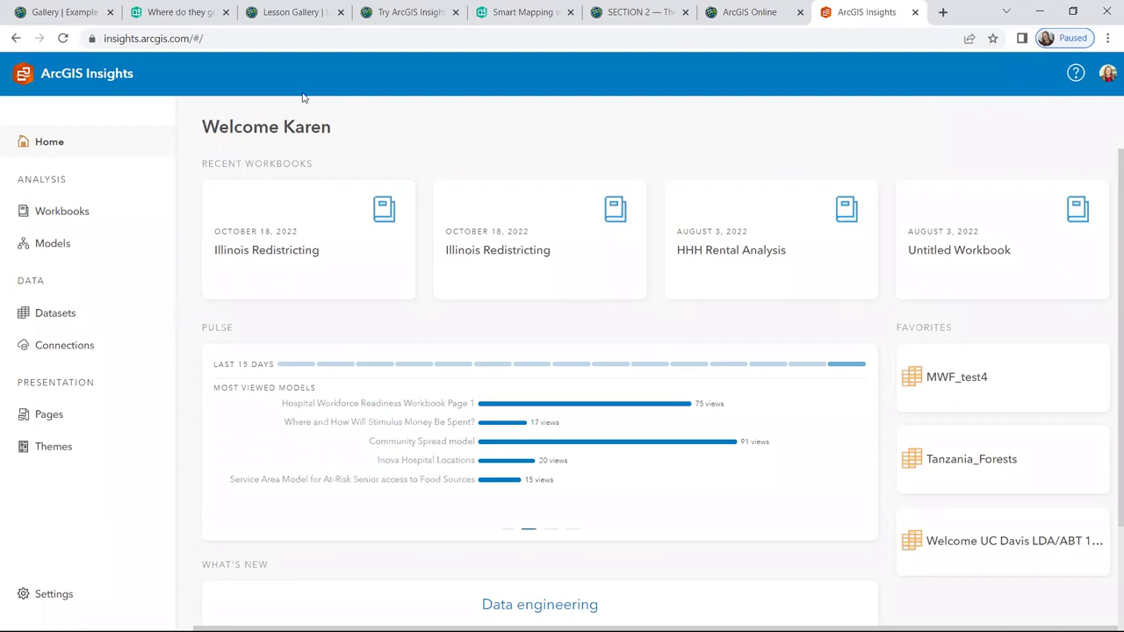
click(62, 214)
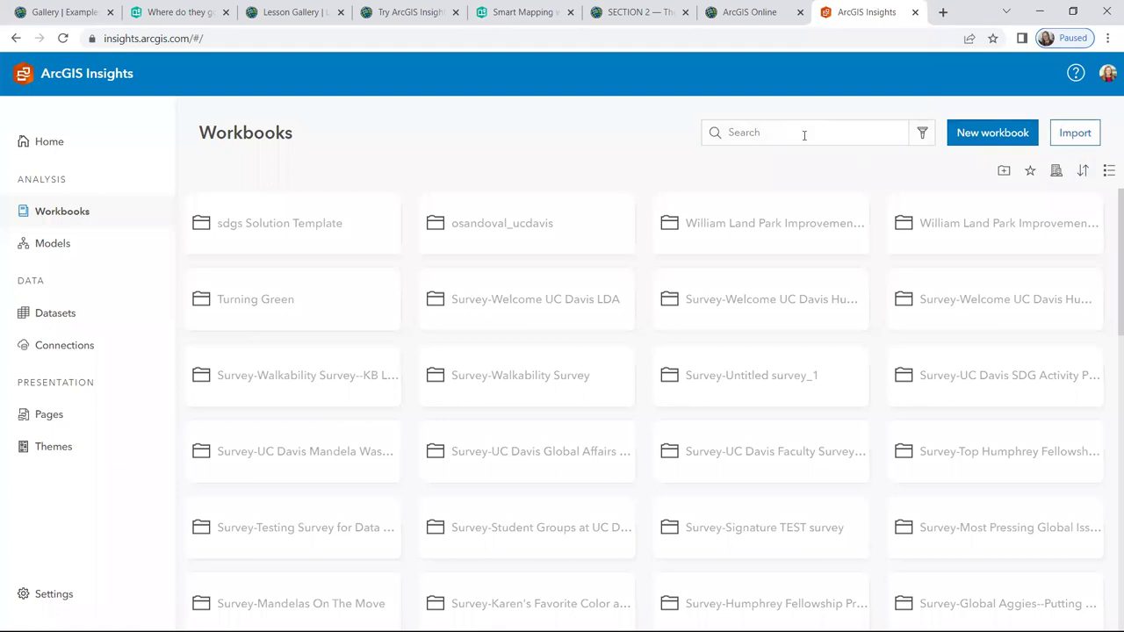
click(742, 14)
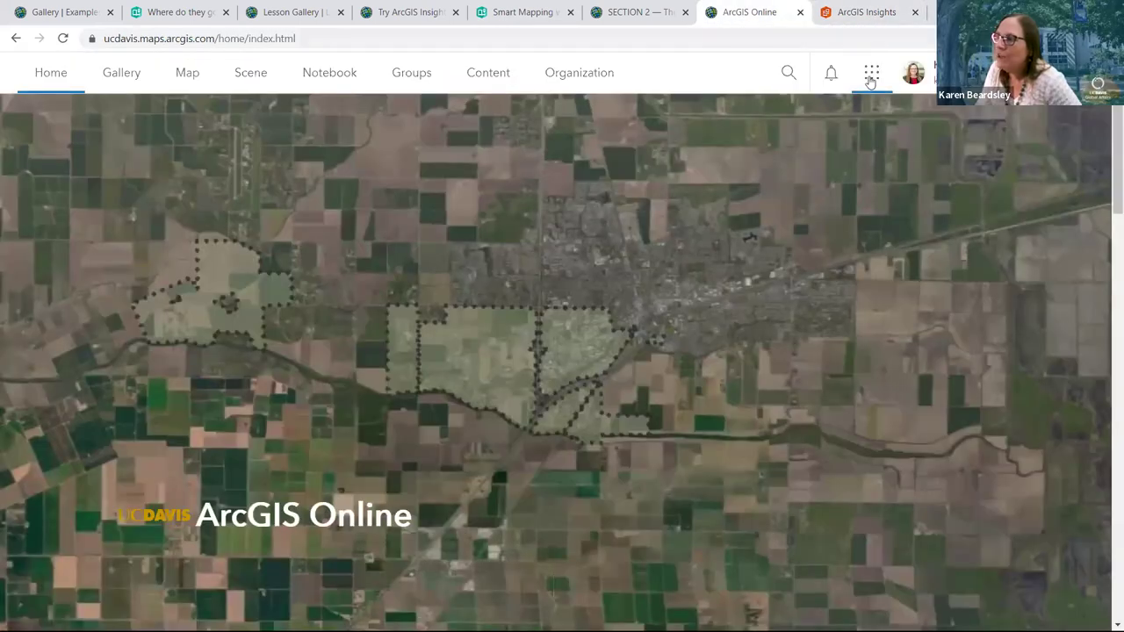
Launch Insights from the ArcGIS Online app launcher's expanded list of apps
click(870, 78)
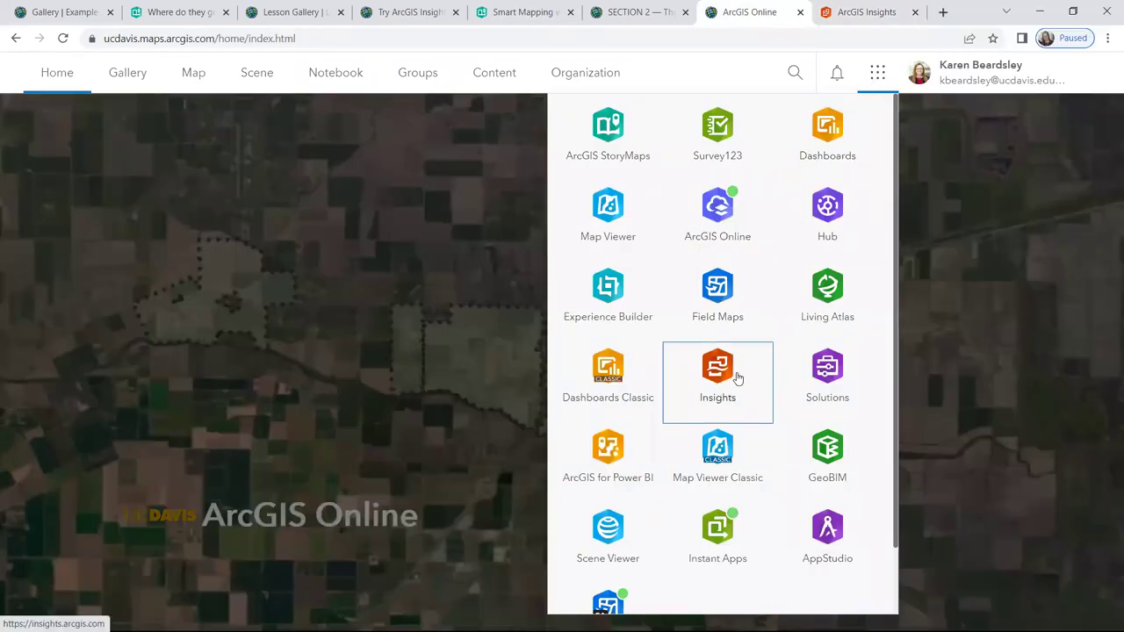
scroll(716, 456, down, 1)
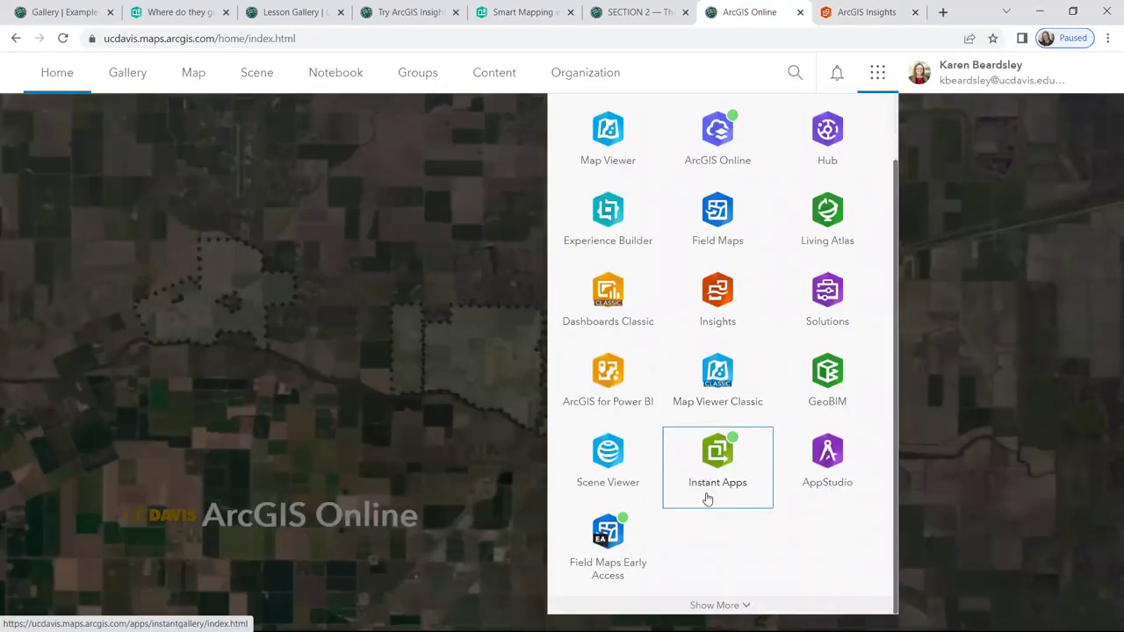
click(720, 606)
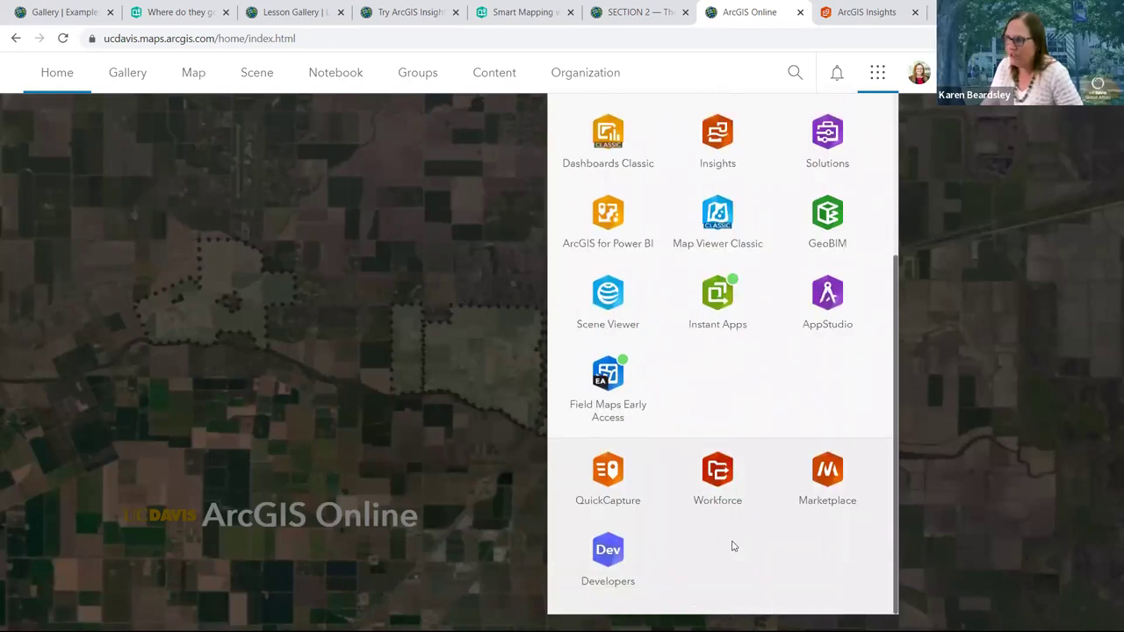
scroll(733, 547, up, 5)
scroll(733, 546, down, 5)
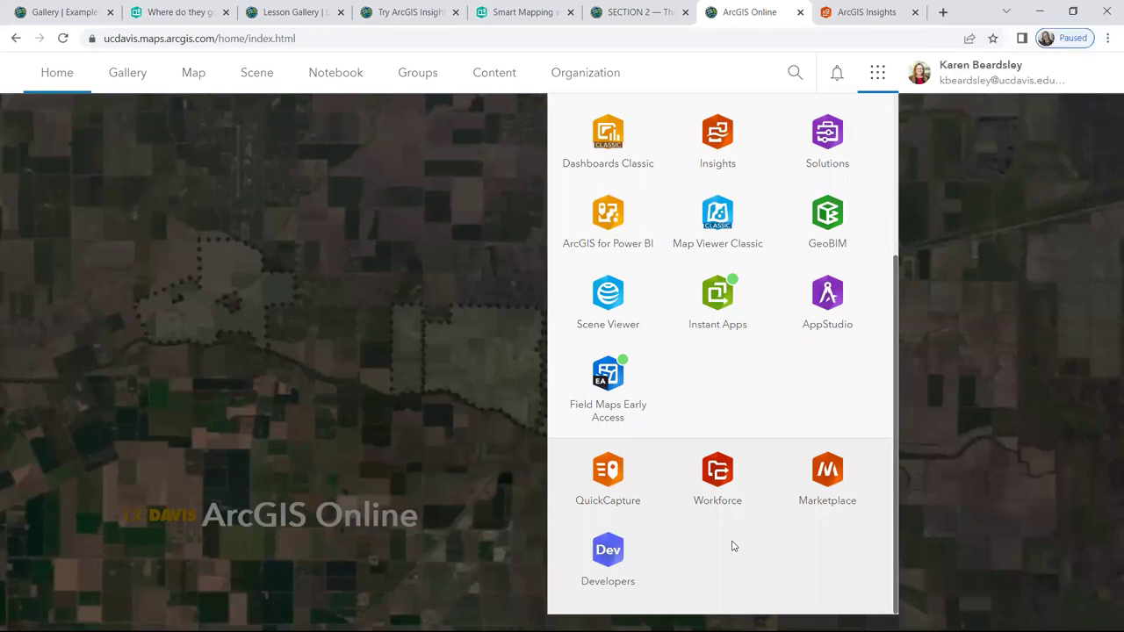
scroll(773, 172, up, 3)
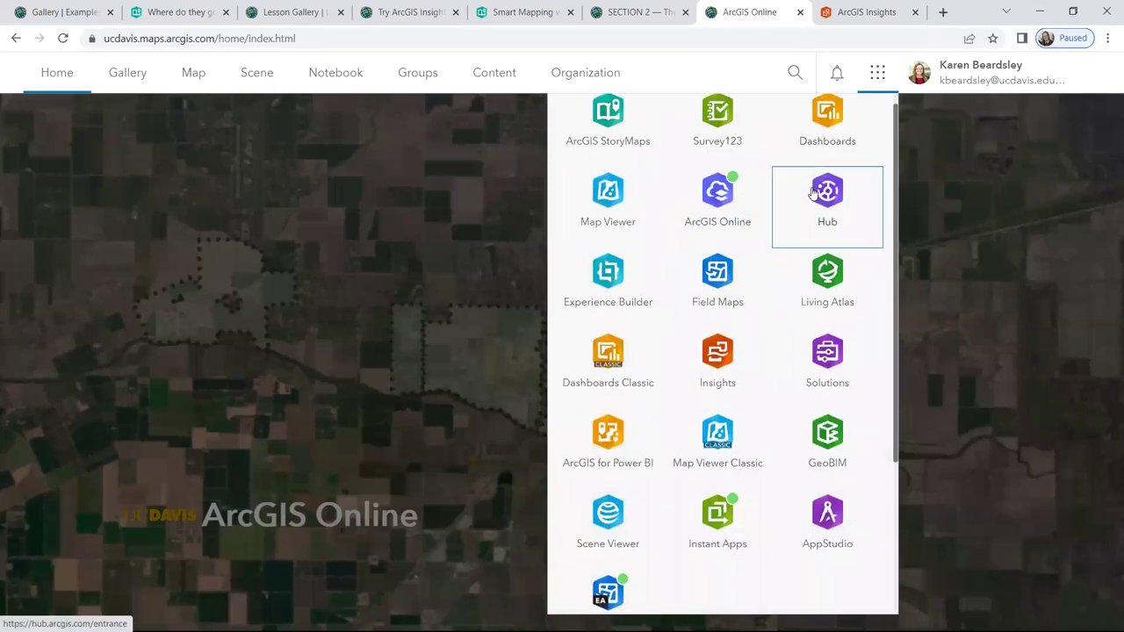
scroll(830, 200, down, 3)
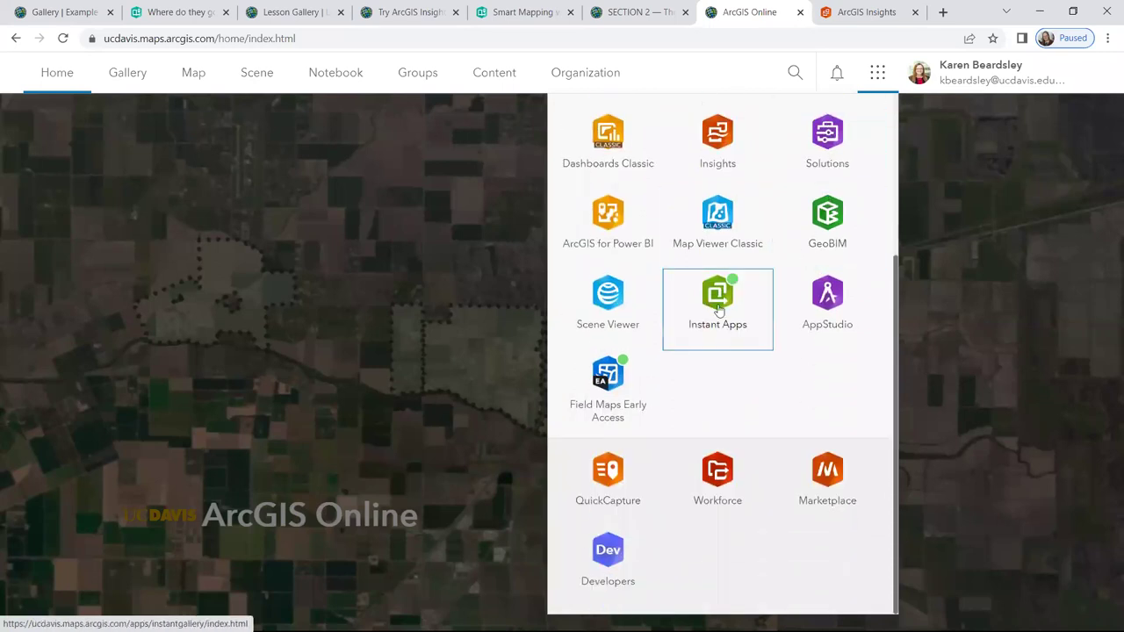
scroll(711, 299, up, 2)
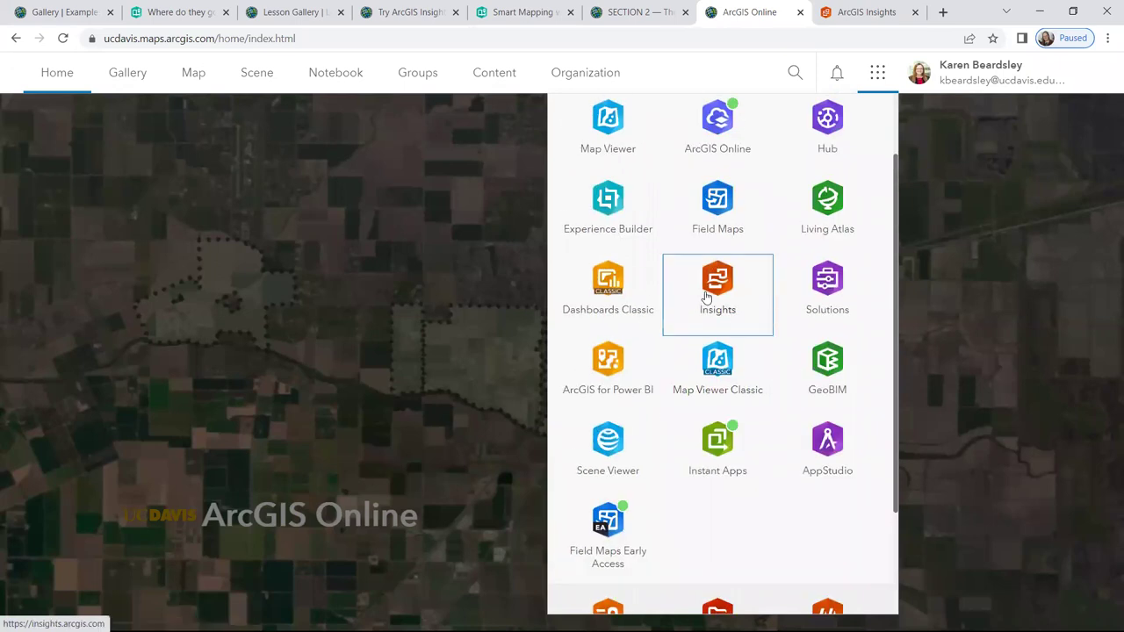
click(717, 281)
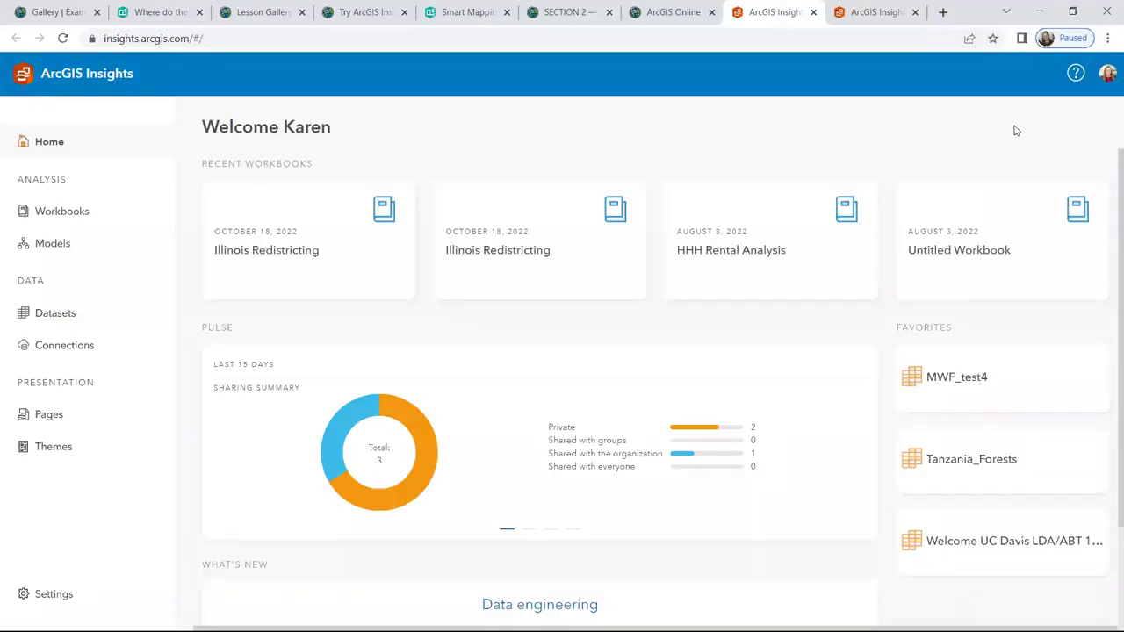
Show the Workbooks page, minimize the Learn ArcGIS window, and maximize the Insights window
click(65, 223)
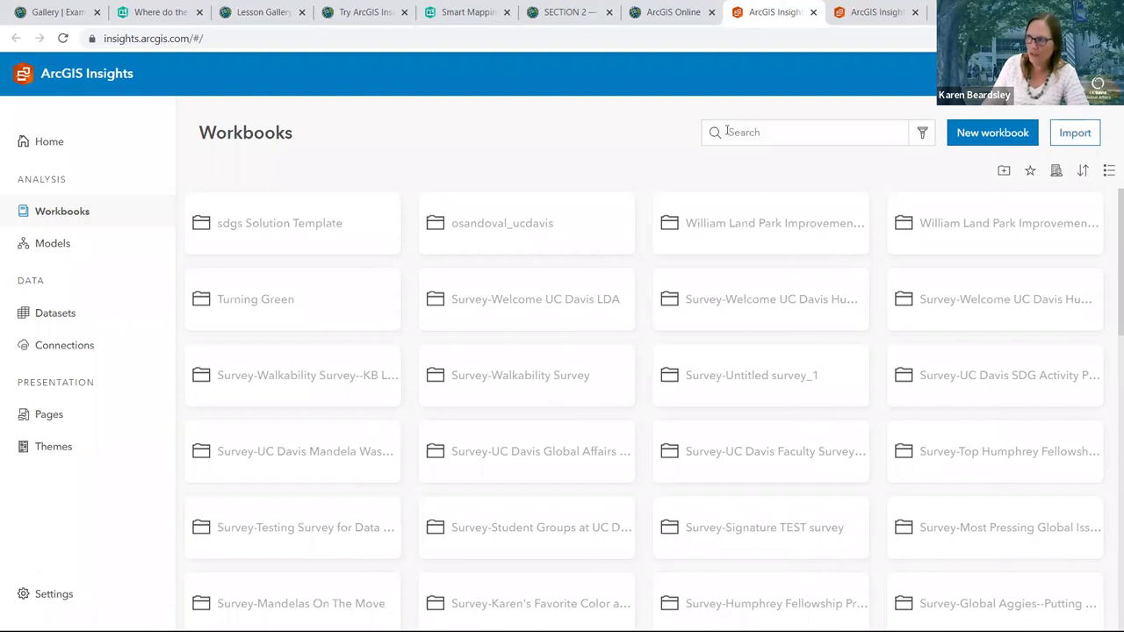
click(775, 125)
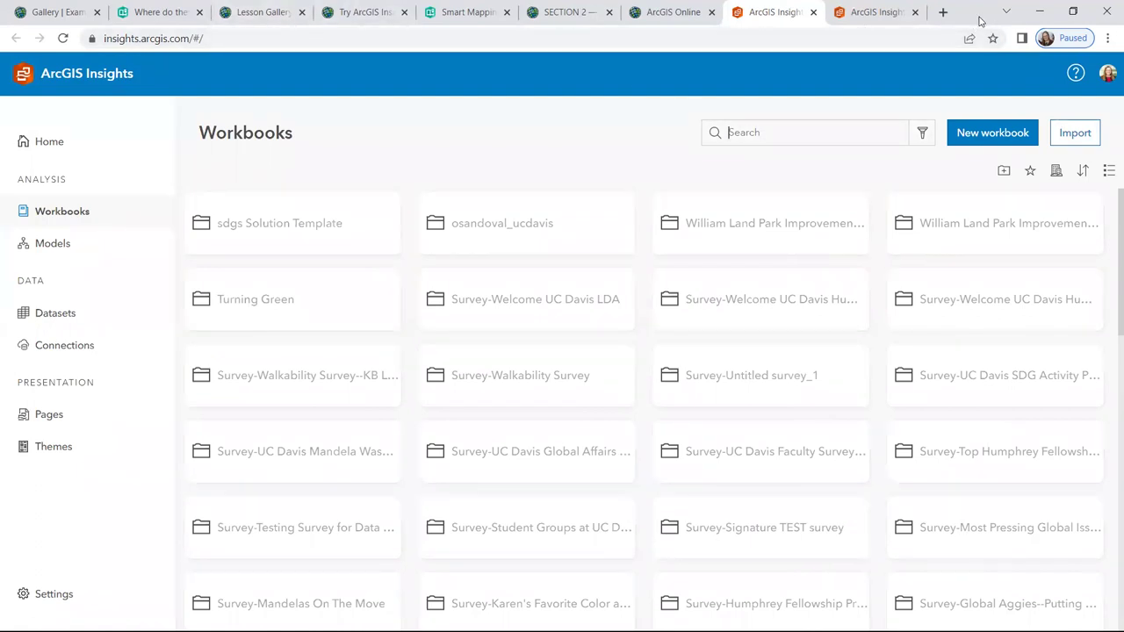
click(342, 24)
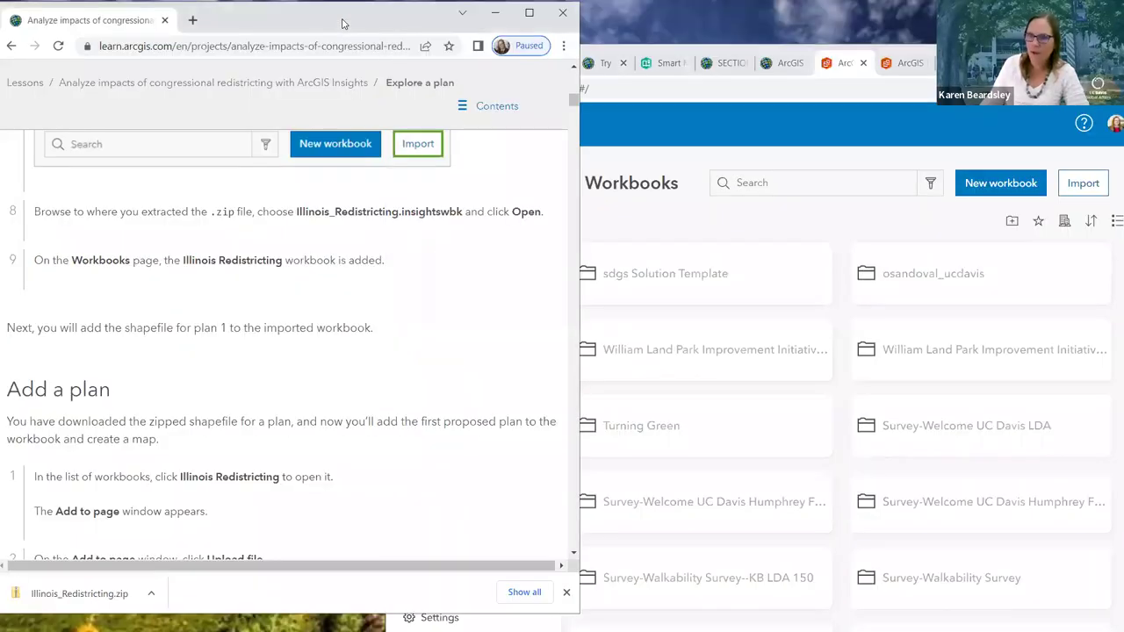
click(495, 13)
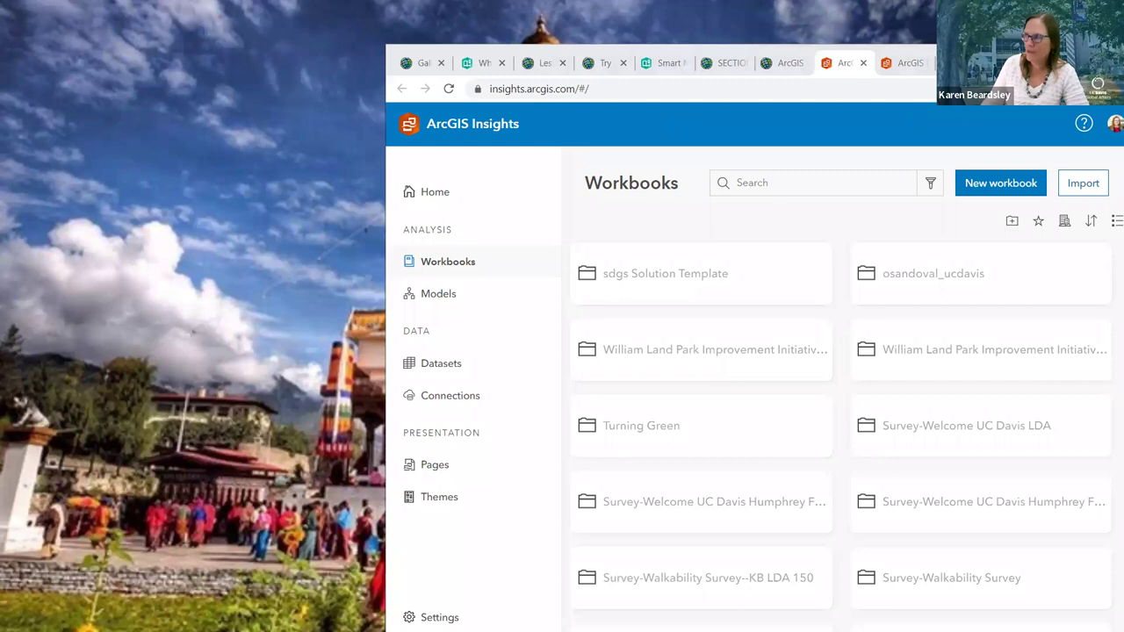
drag(916, 48, 780, 19)
double_click(780, 18)
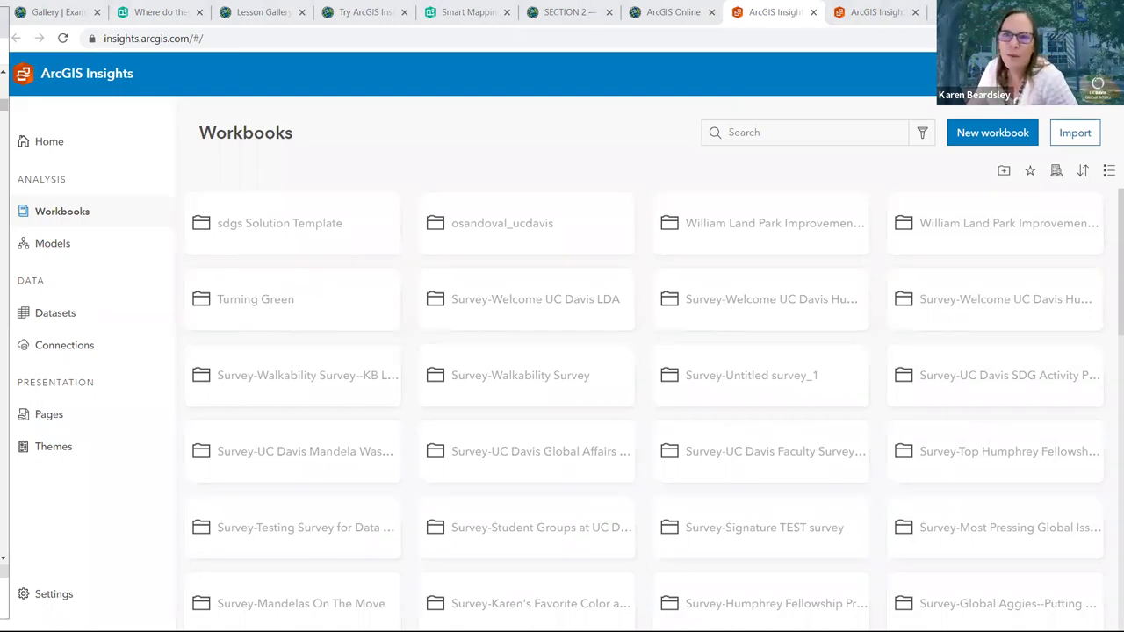
click(829, 137)
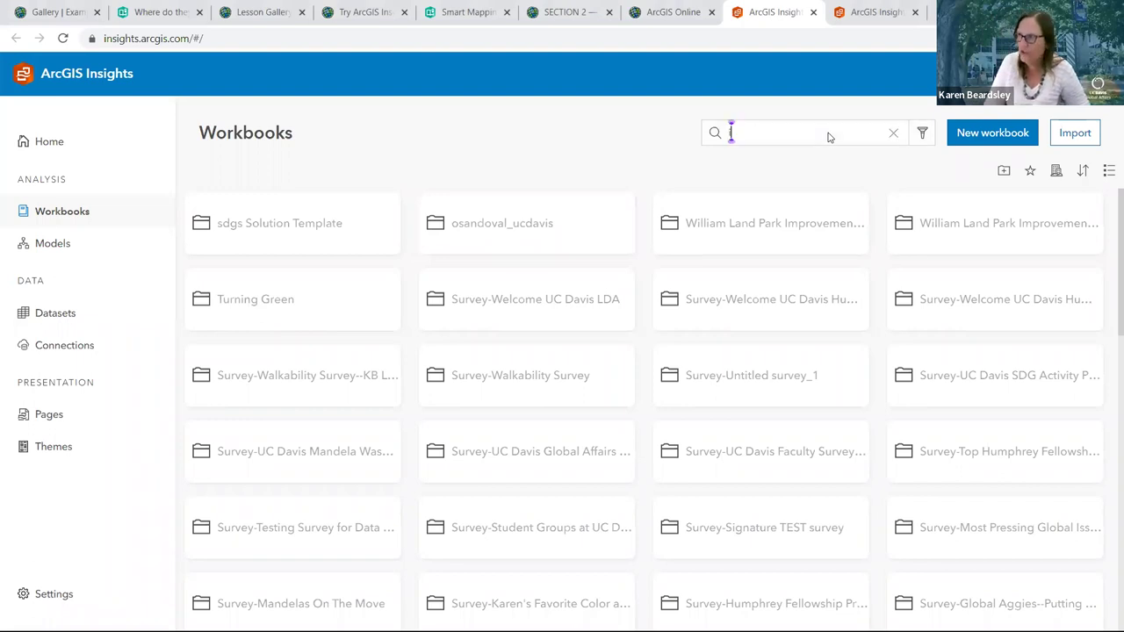
text(ill)
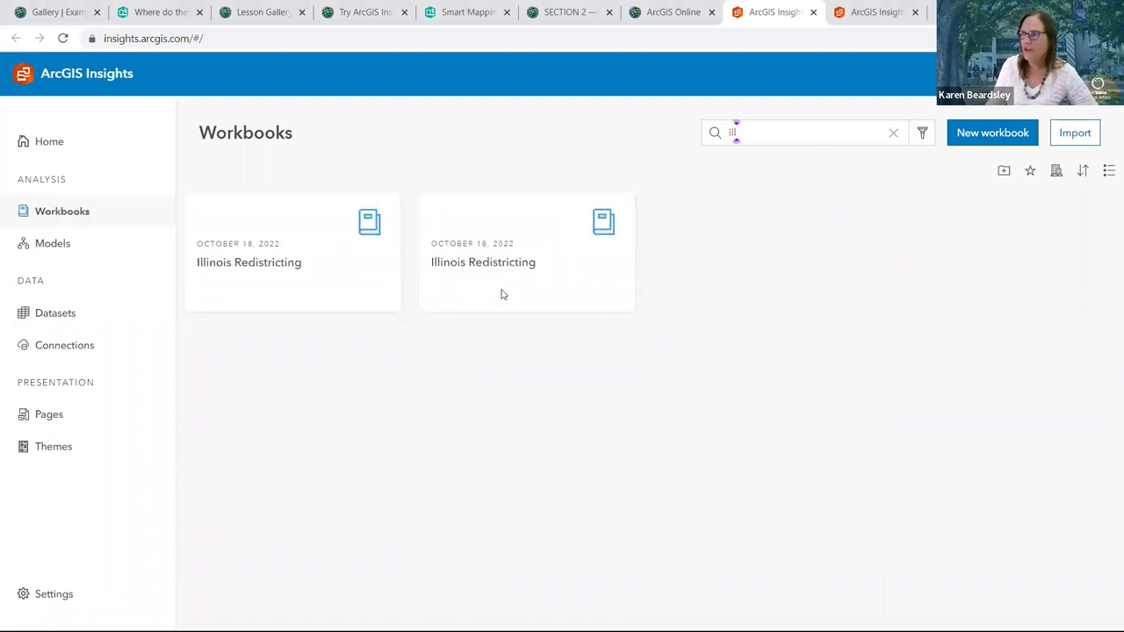
mouse_move(314, 290)
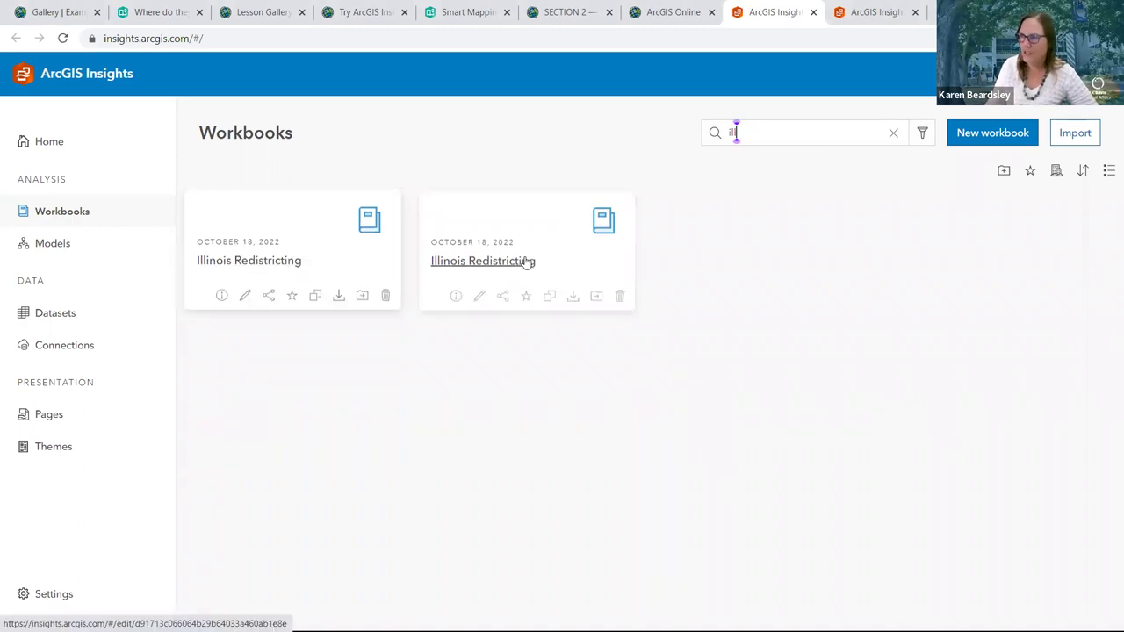
mouse_move(512, 266)
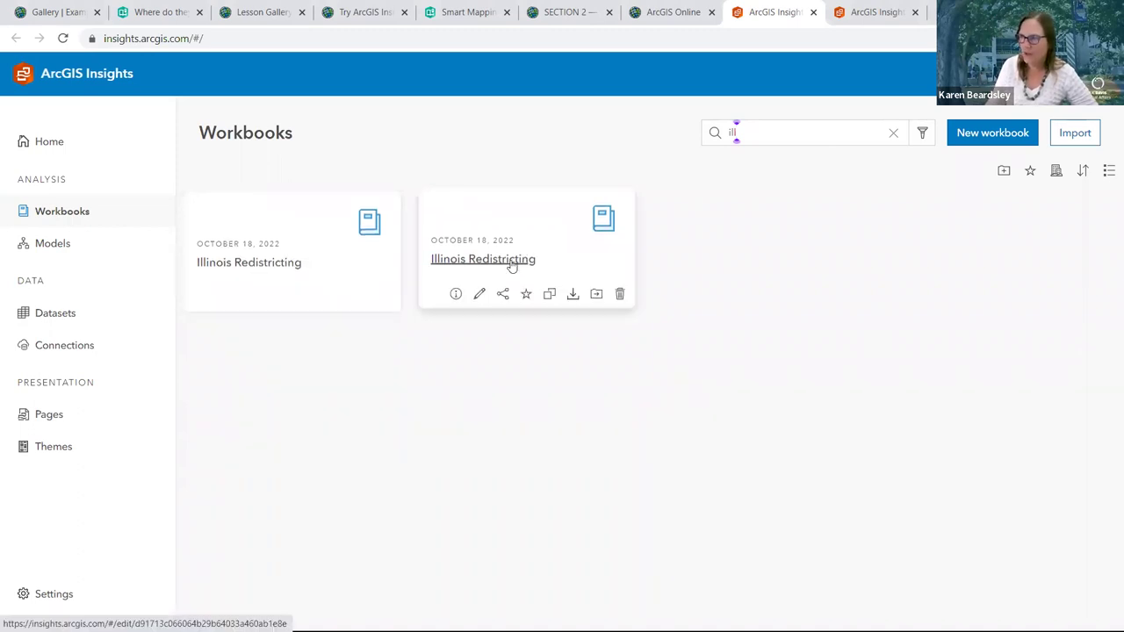
click(512, 263)
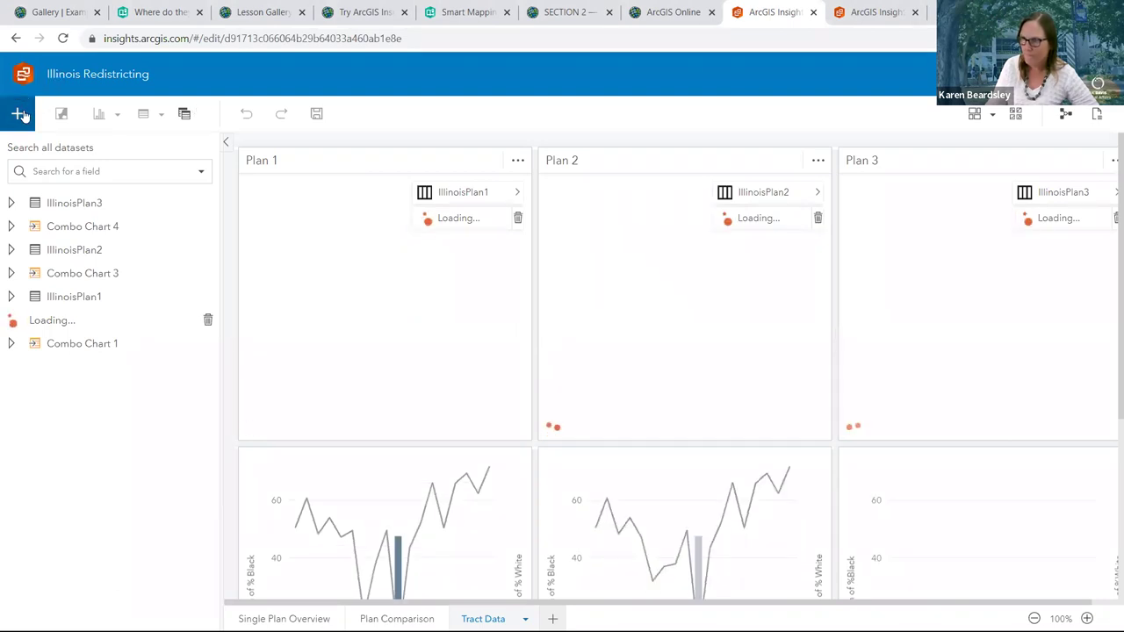
click(24, 117)
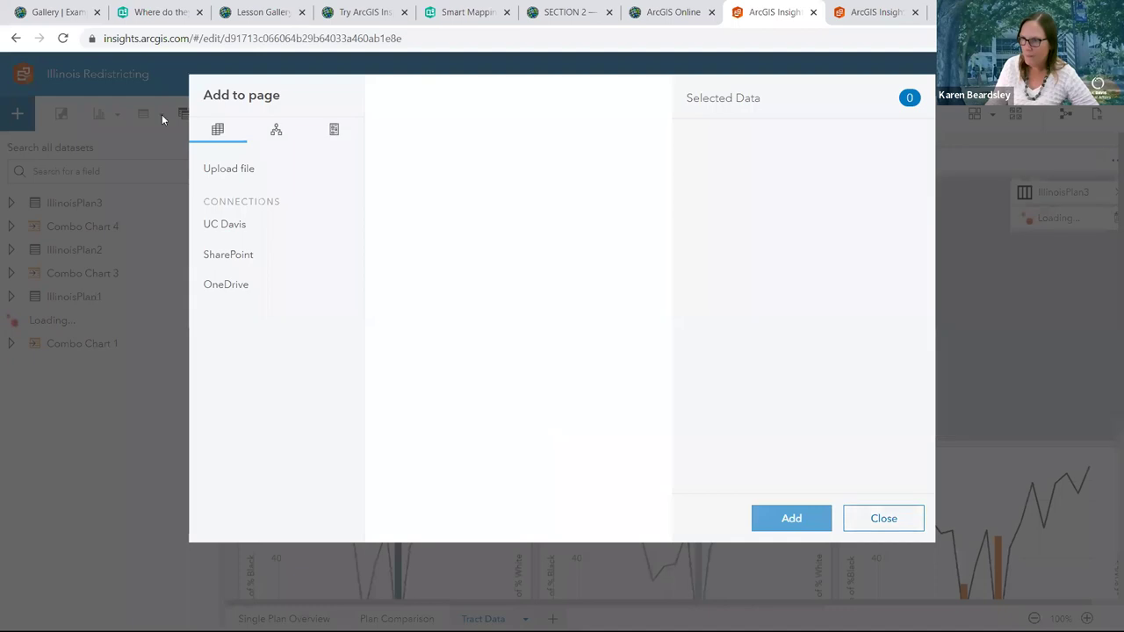
key(Escape)
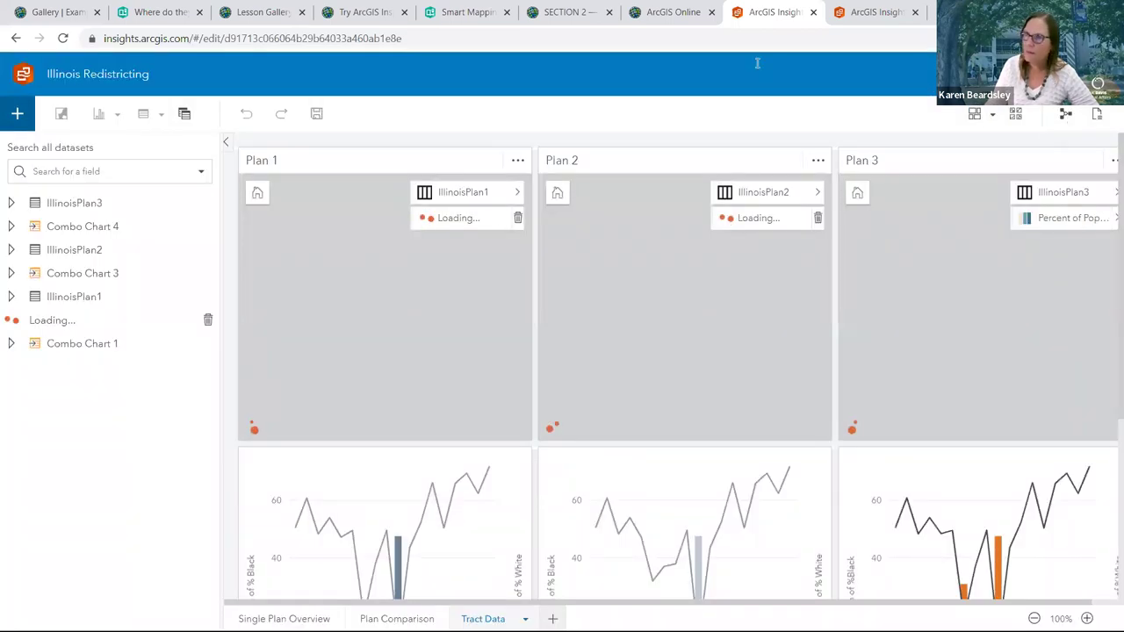
click(16, 41)
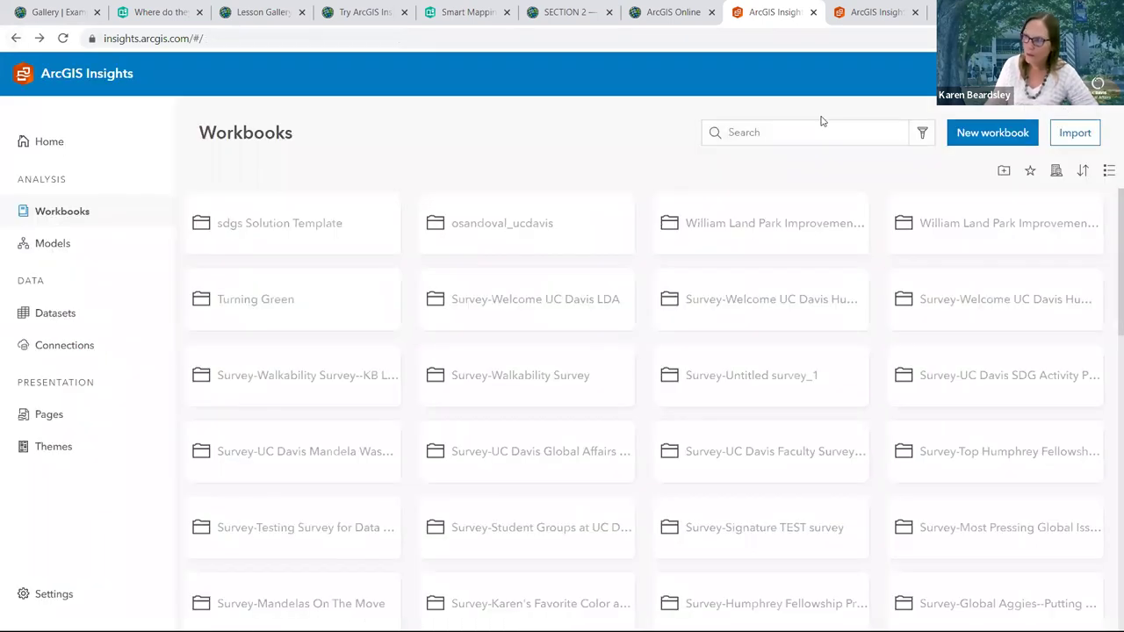
click(816, 132)
Search 'ill', open the other Illinois Redistricting workbook, and choose Upload file as data source
text(ill)
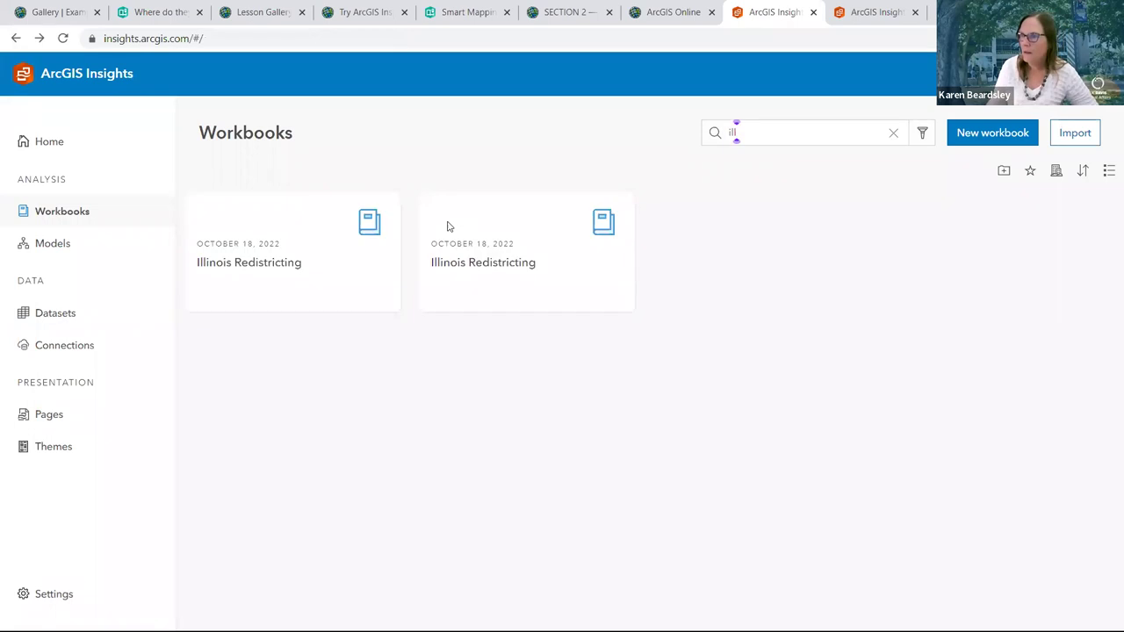
click(255, 259)
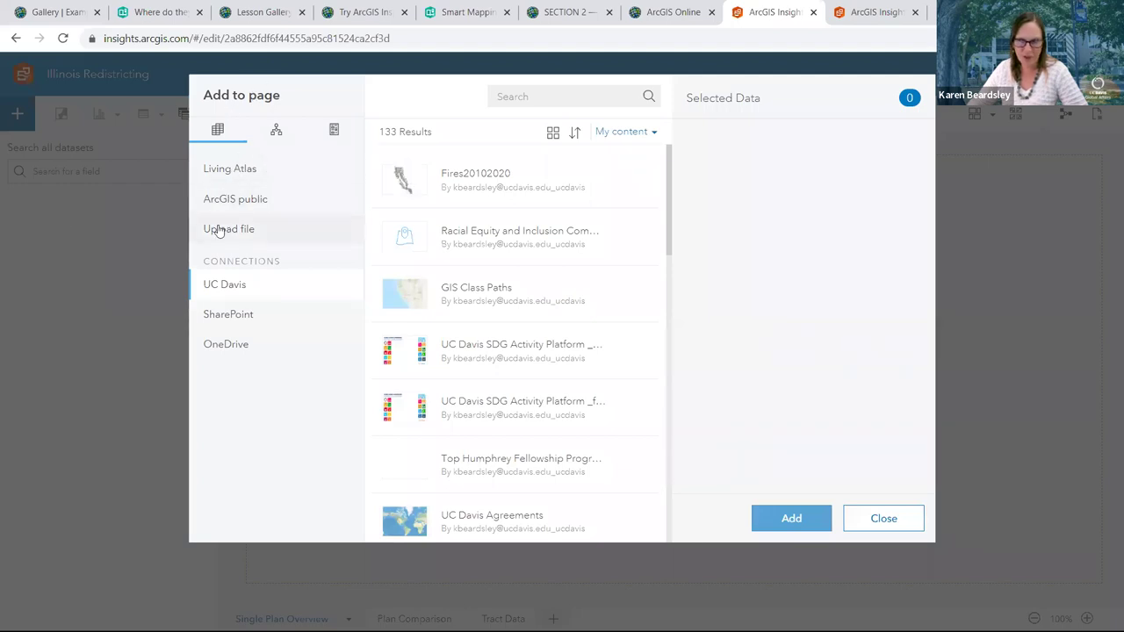
click(219, 230)
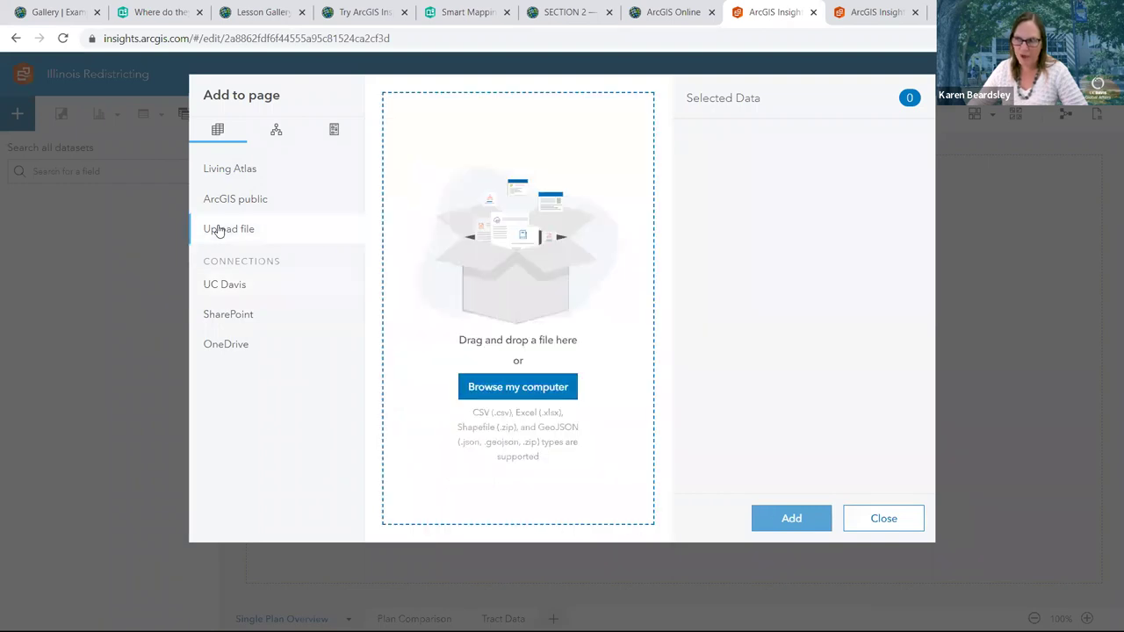
Upload IllinoisPlan1.zip from Documents > ArcGIS > InsightsLesson and add it to the workbook
click(504, 393)
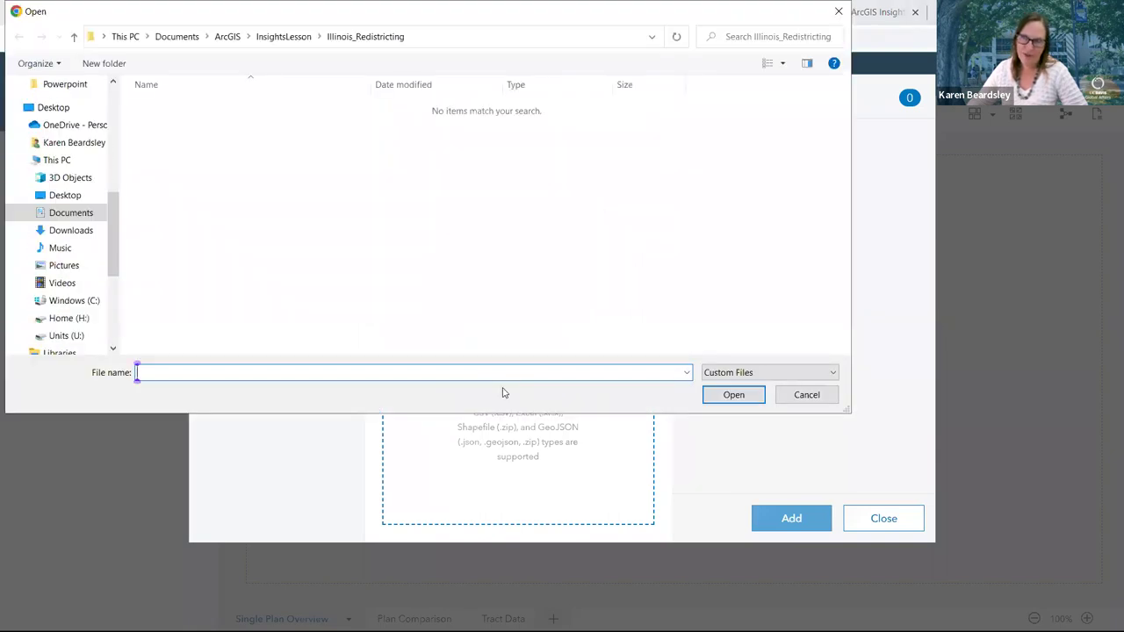
click(80, 218)
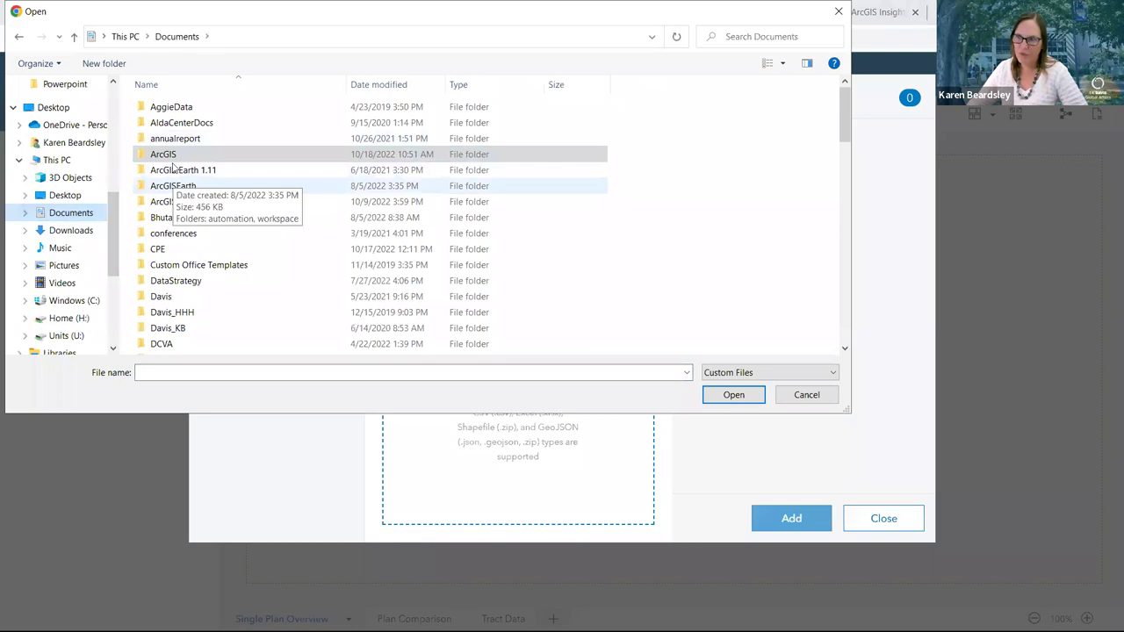
double_click(173, 157)
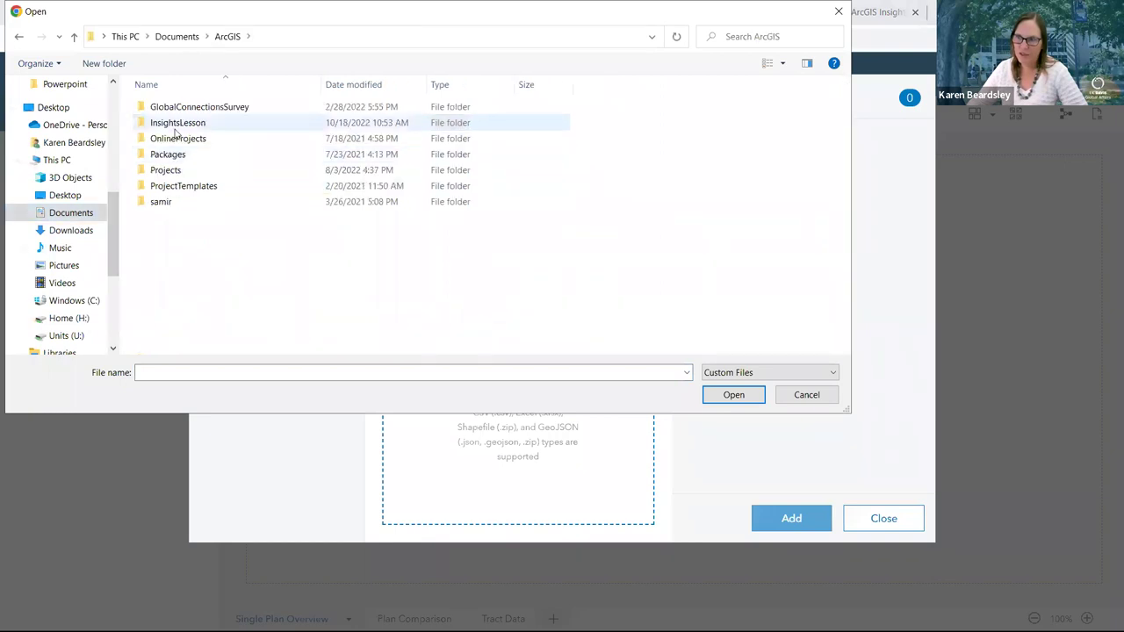
double_click(175, 128)
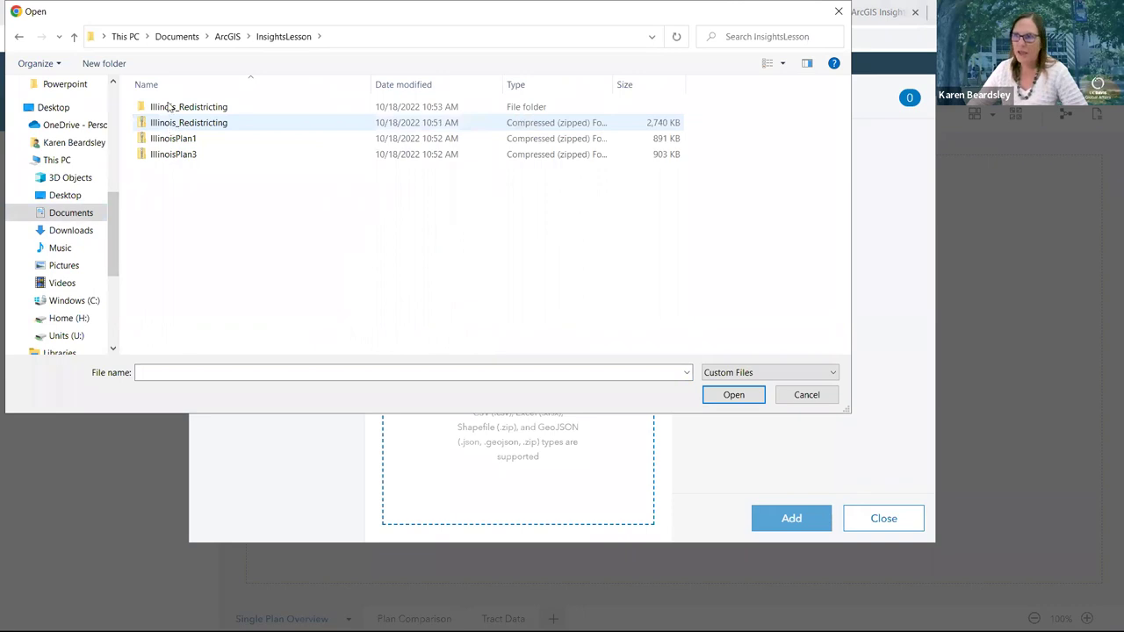
click(169, 108)
double_click(170, 109)
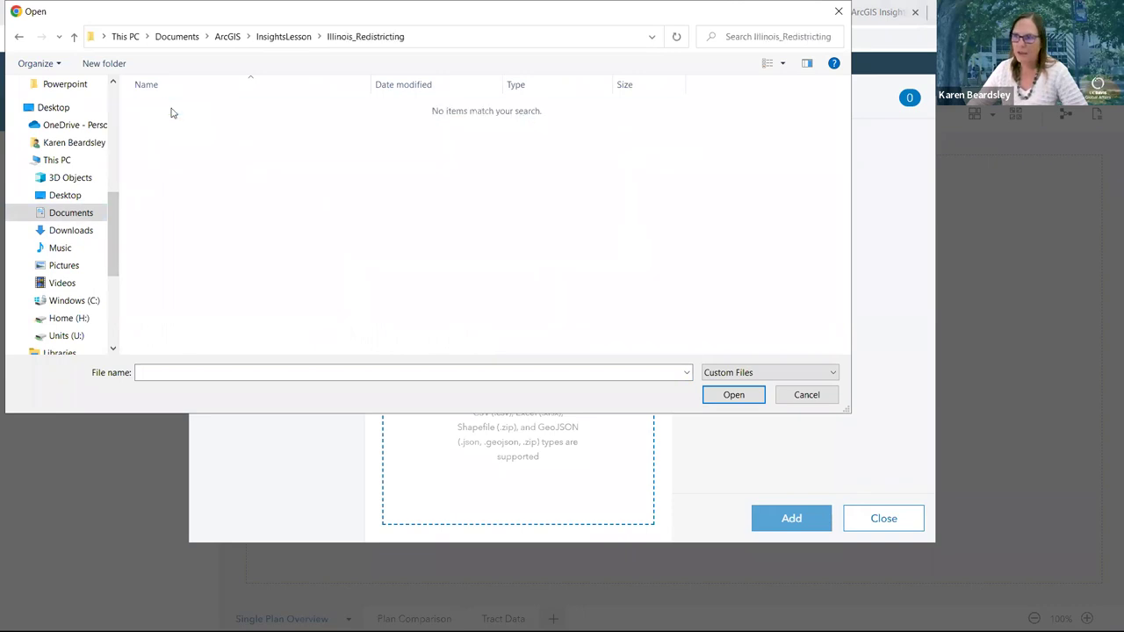
click(280, 39)
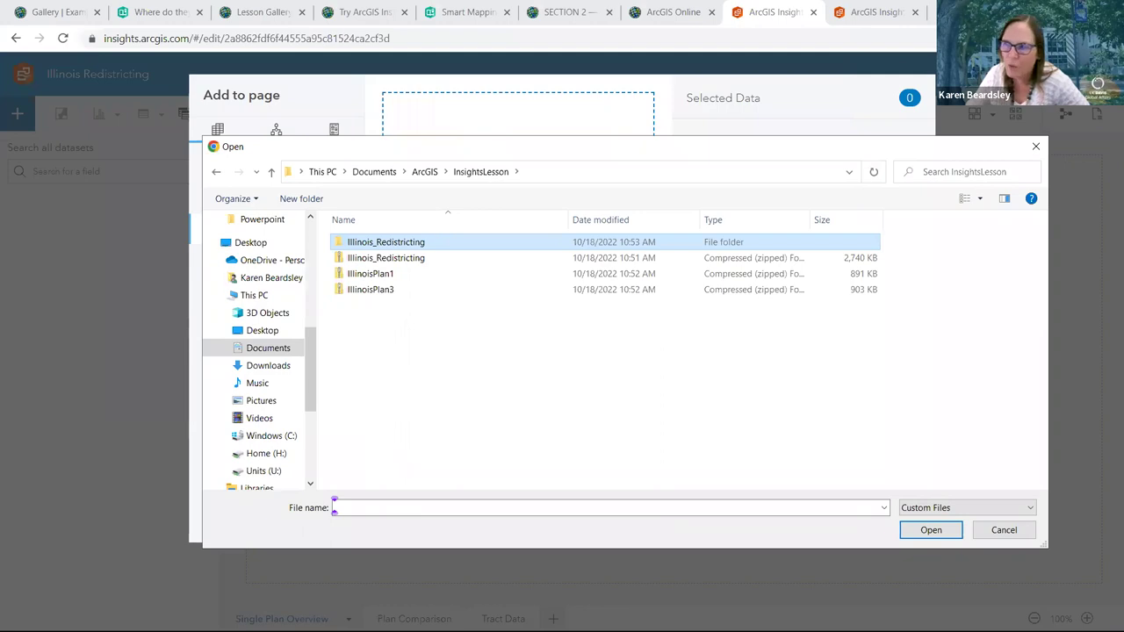
click(376, 277)
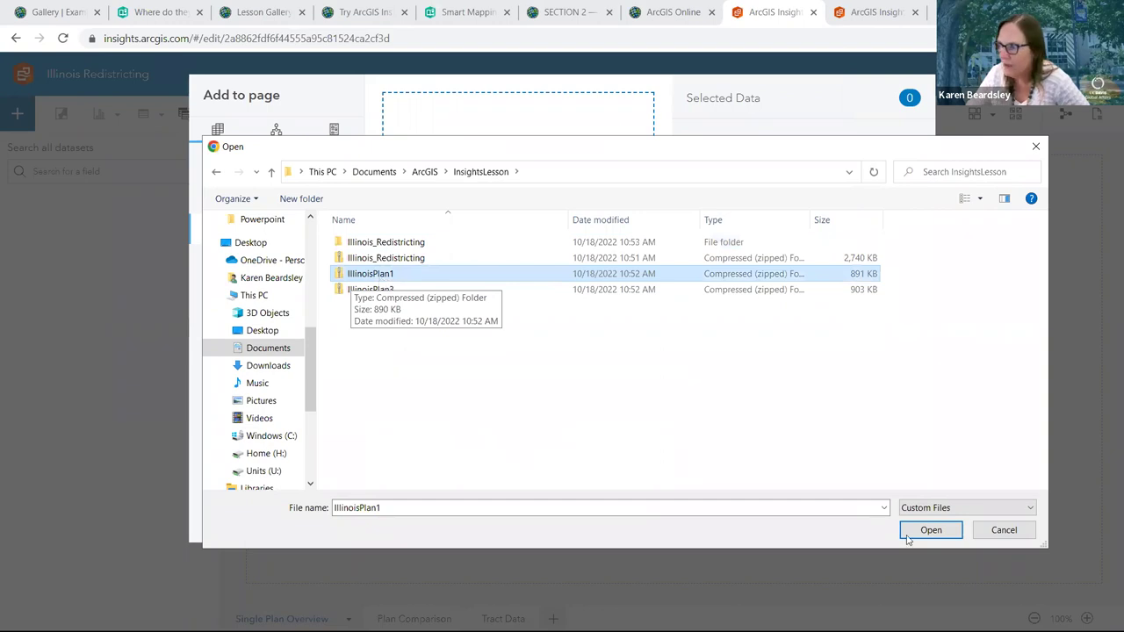
click(932, 531)
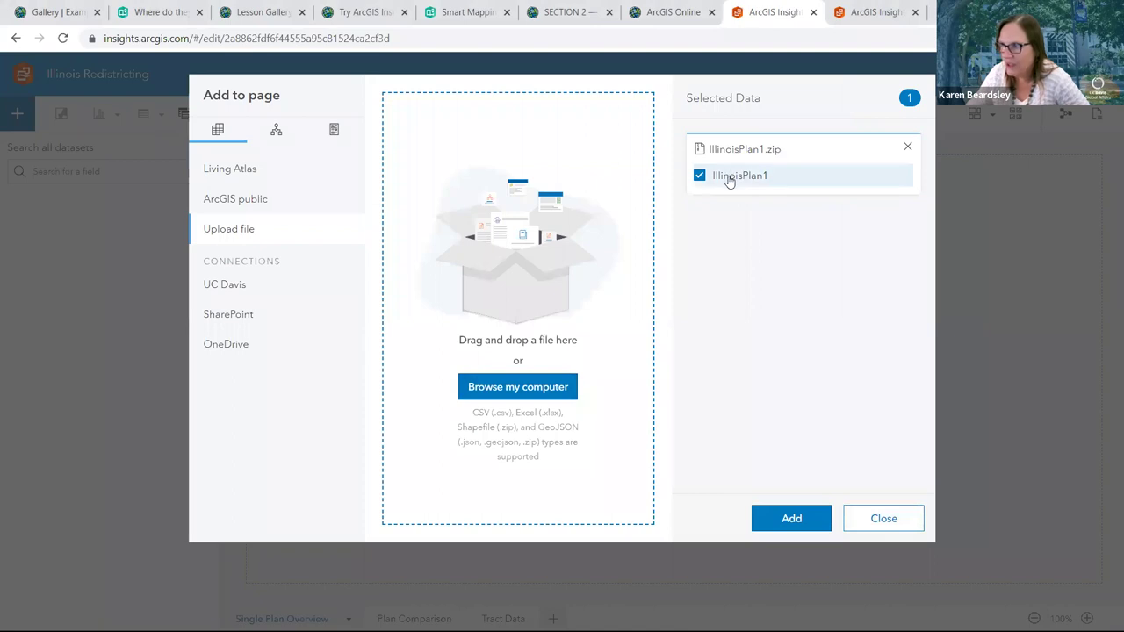
click(792, 520)
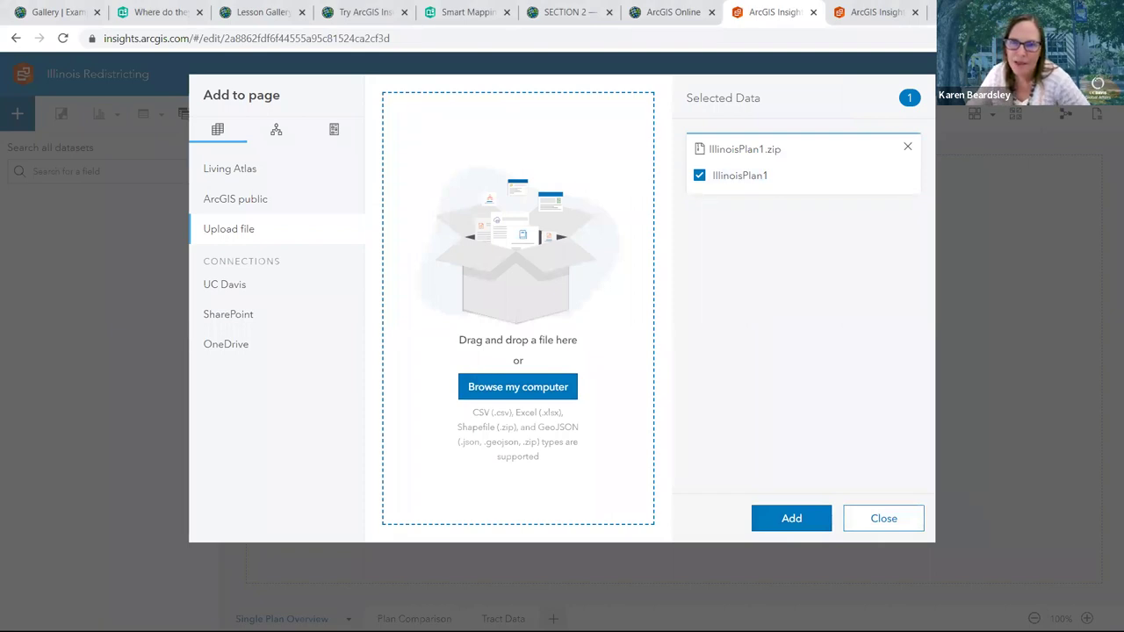
click(778, 521)
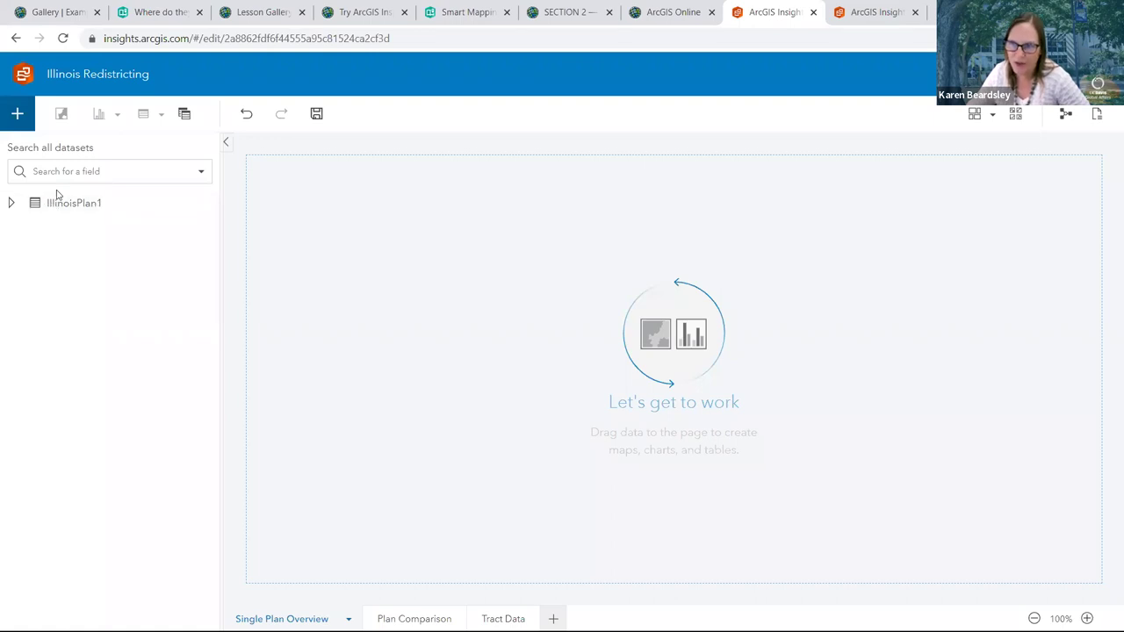
Expand IllinoisPlan1, check its District field, and create a map from it
click(11, 202)
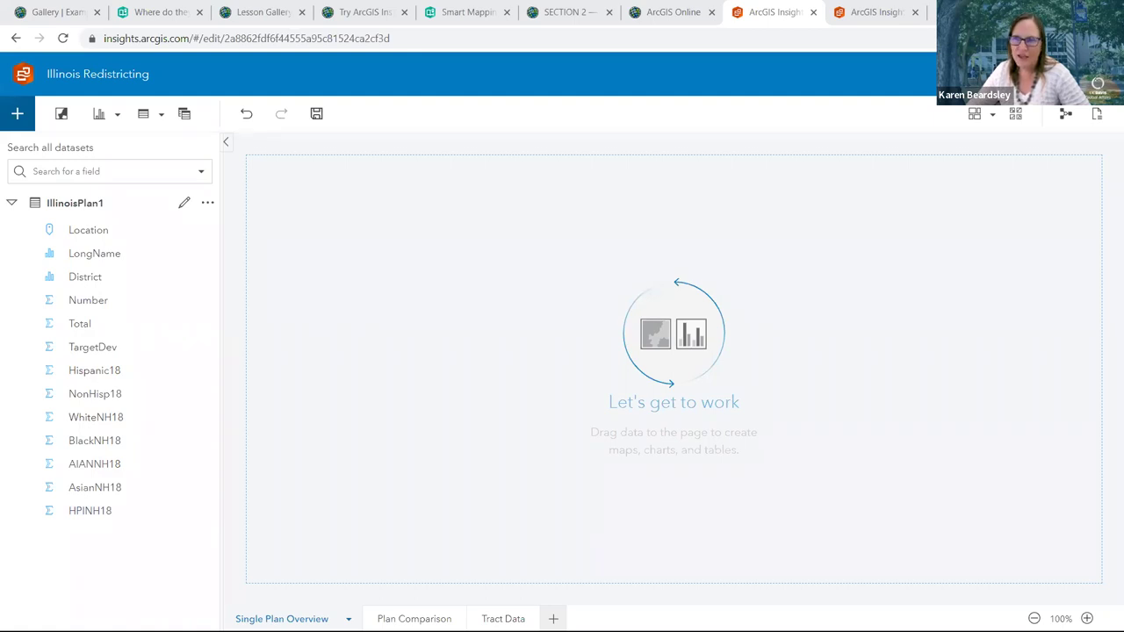
click(91, 281)
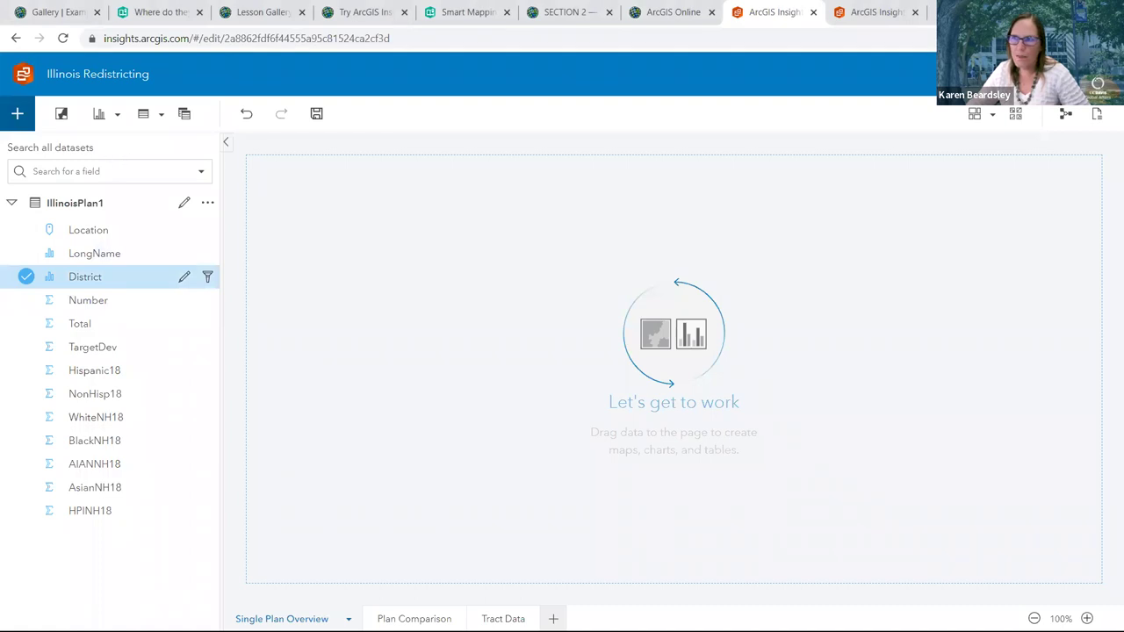
click(63, 115)
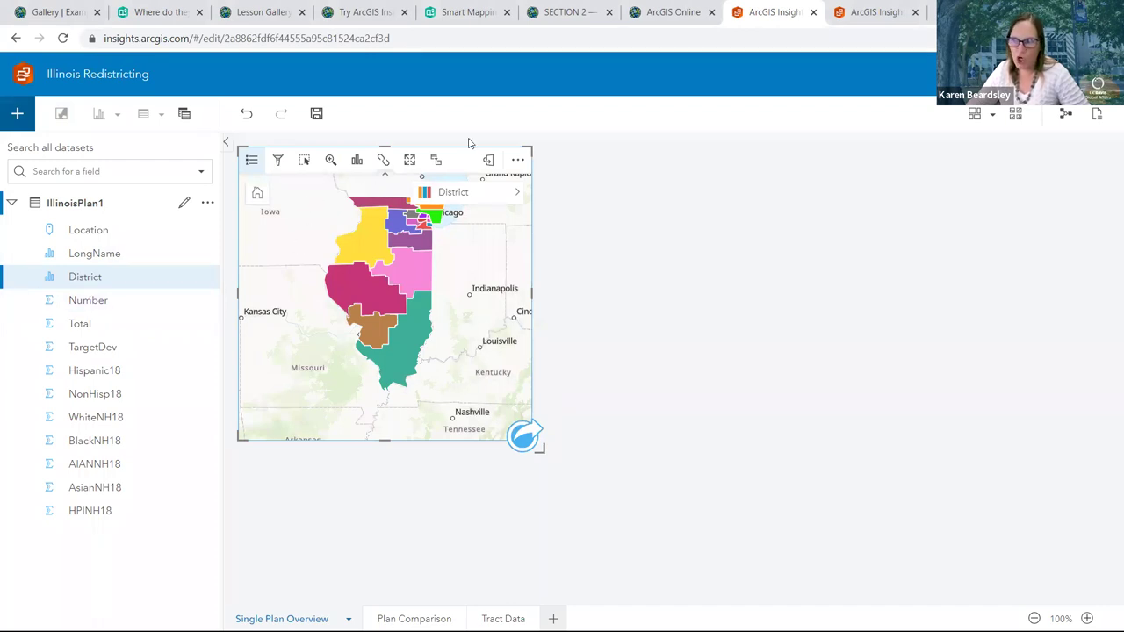
Select the IllinoisPlan1 district map card, nudge the map down, and inspect district pop-ups
click(674, 181)
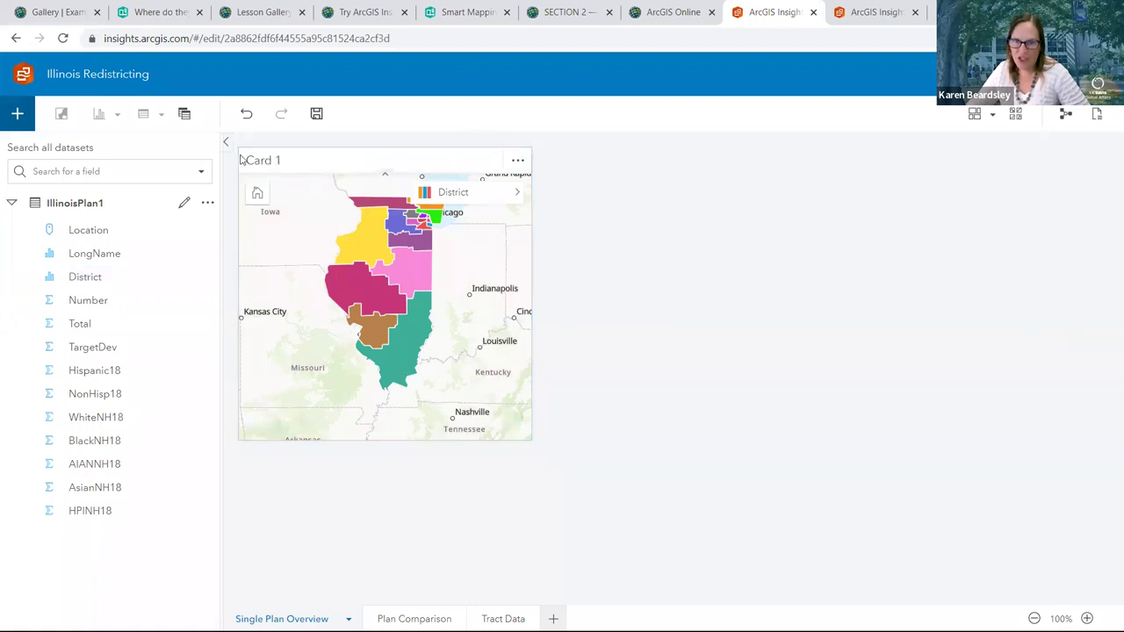
click(345, 161)
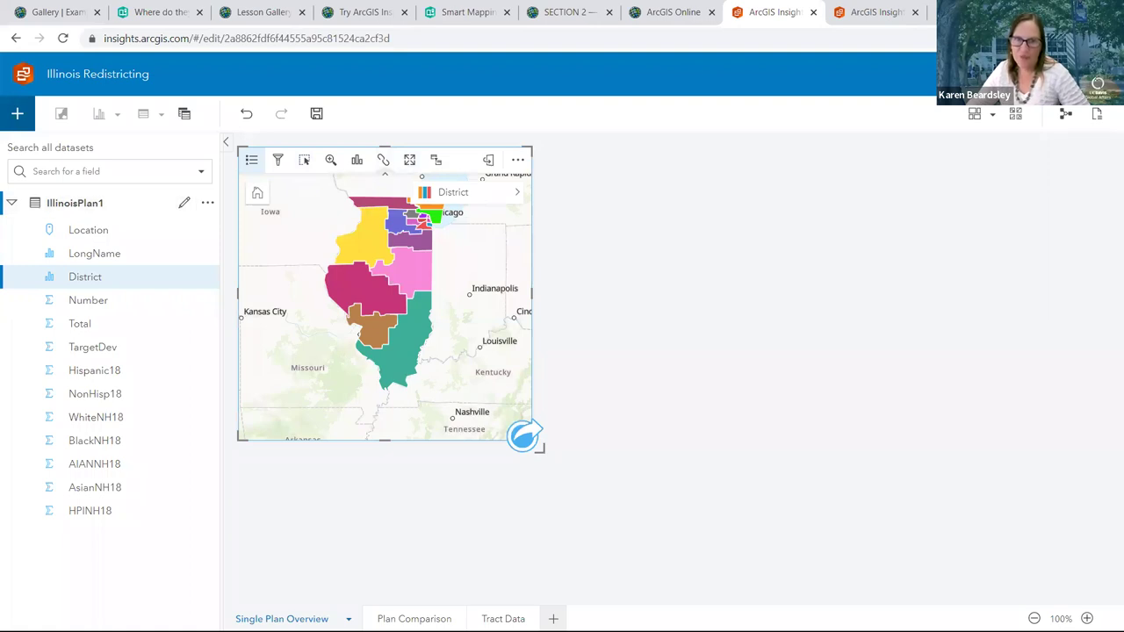
drag(376, 282, 388, 300)
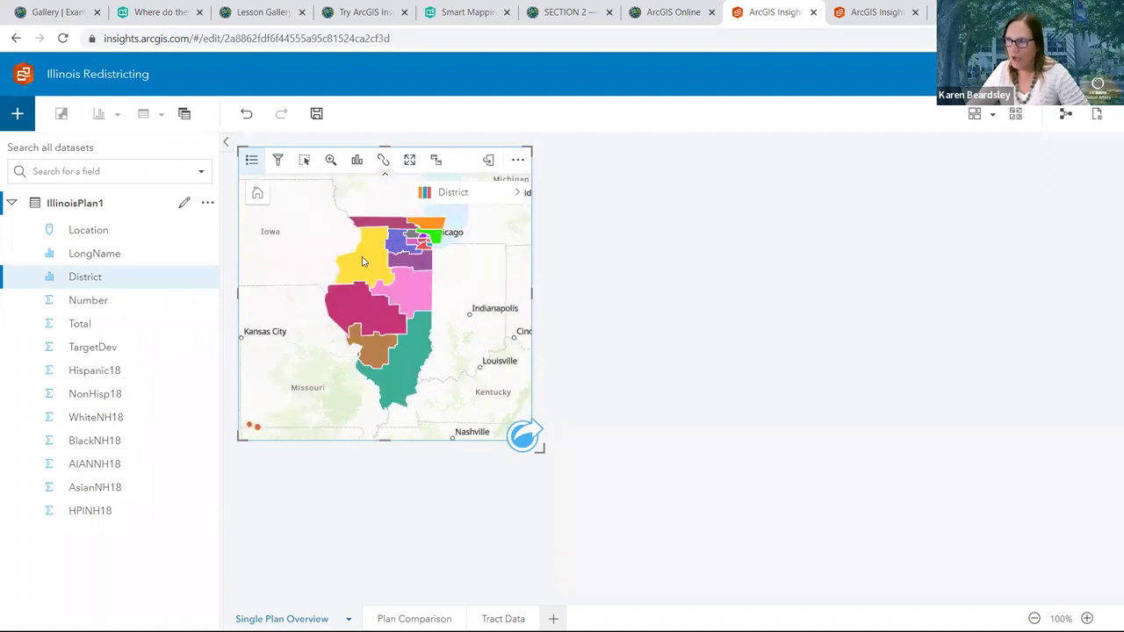
mouse_move(361, 259)
mouse_move(404, 287)
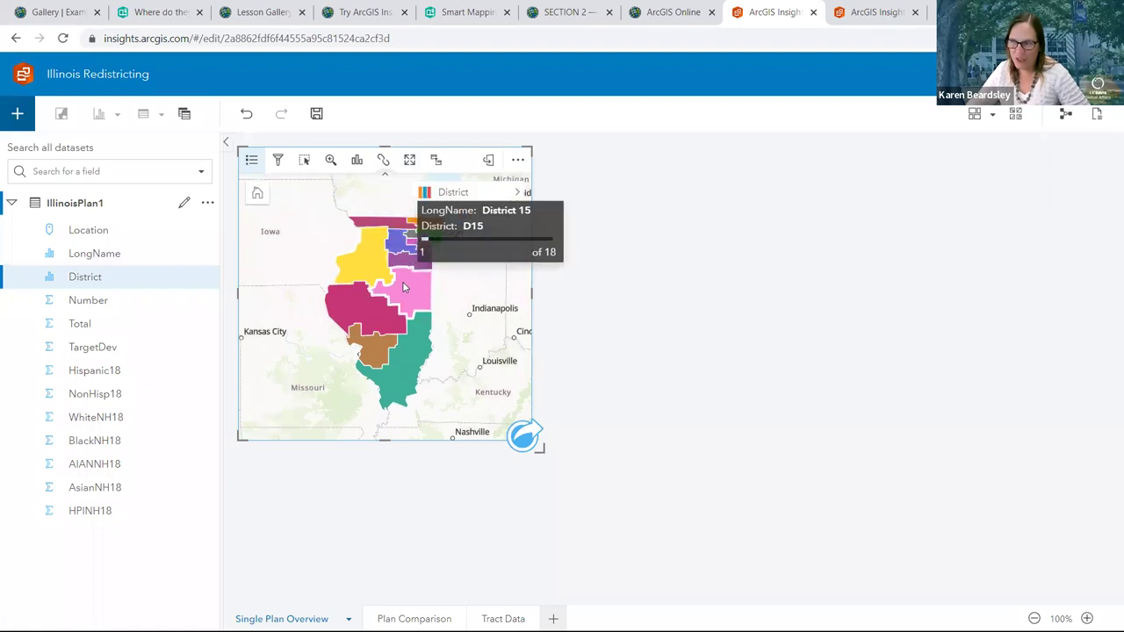
mouse_move(423, 255)
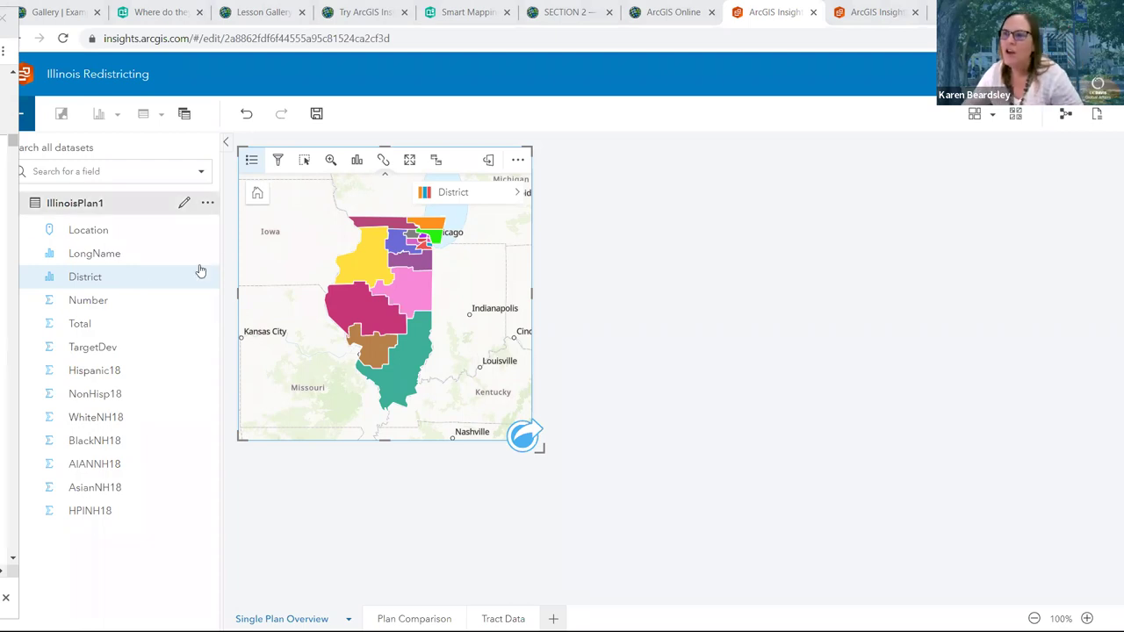
Exit the slideshow and return to the Illinois Redistricting workbook's district map in ArcGIS Insights
click(84, 279)
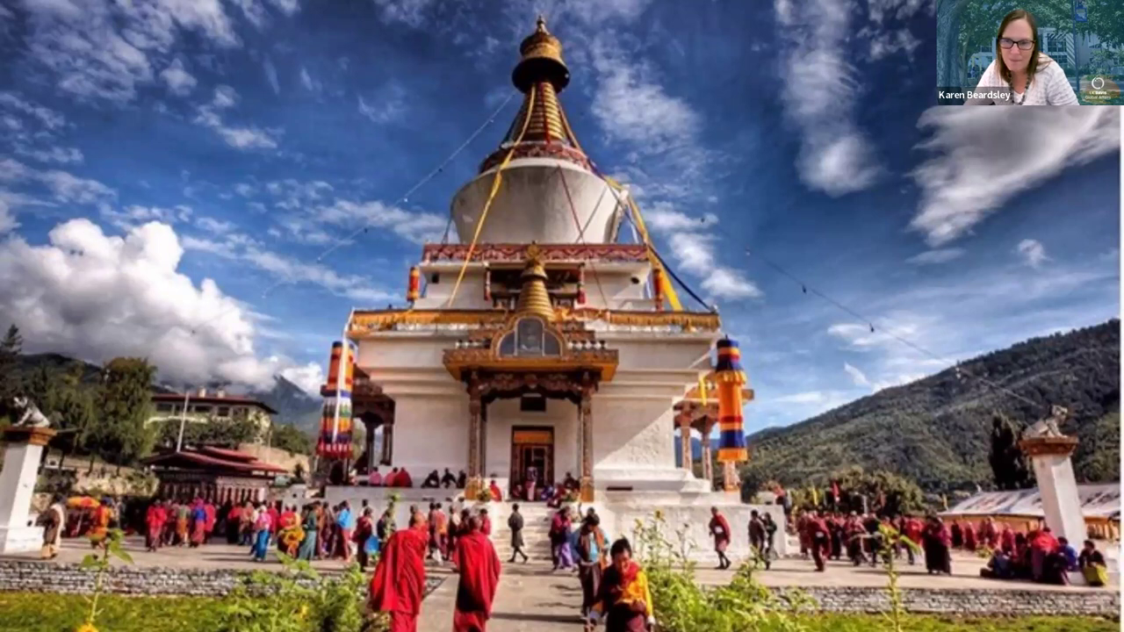
key(alt+Tab)
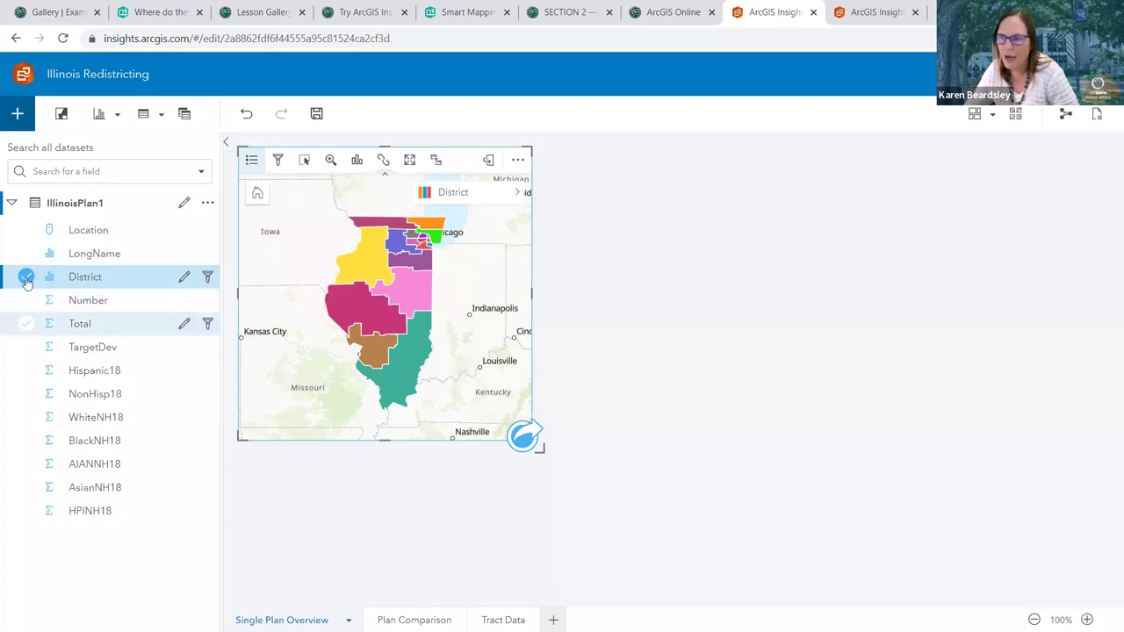
Drag District and BlackNH18 below the map to create a summary table of summed BlackNH18 by District
click(25, 440)
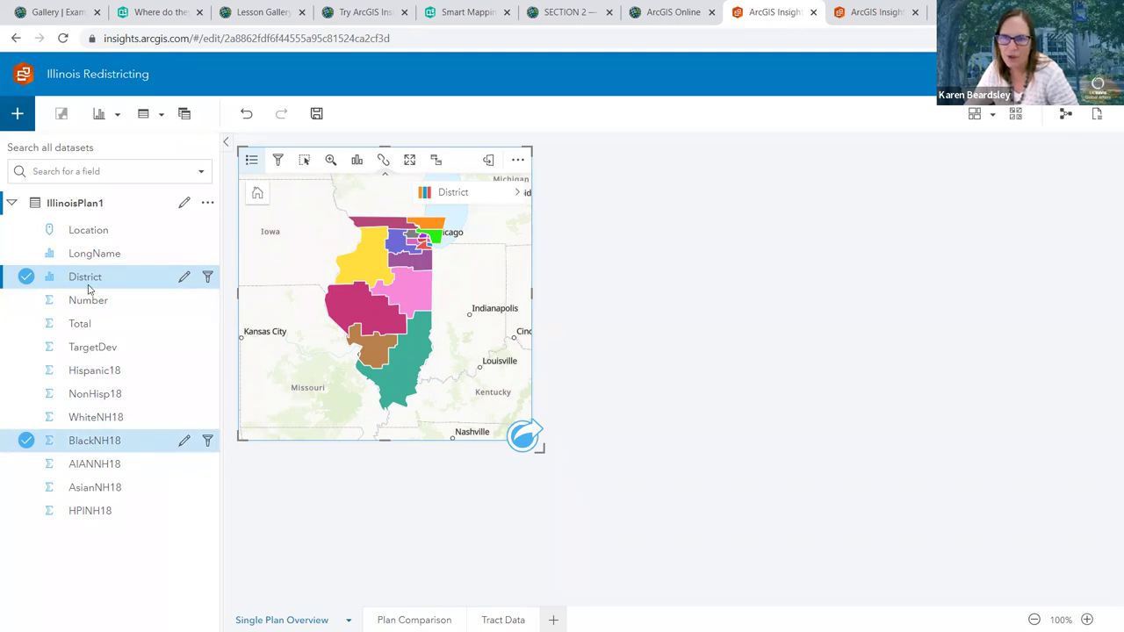
drag(75, 281, 481, 532)
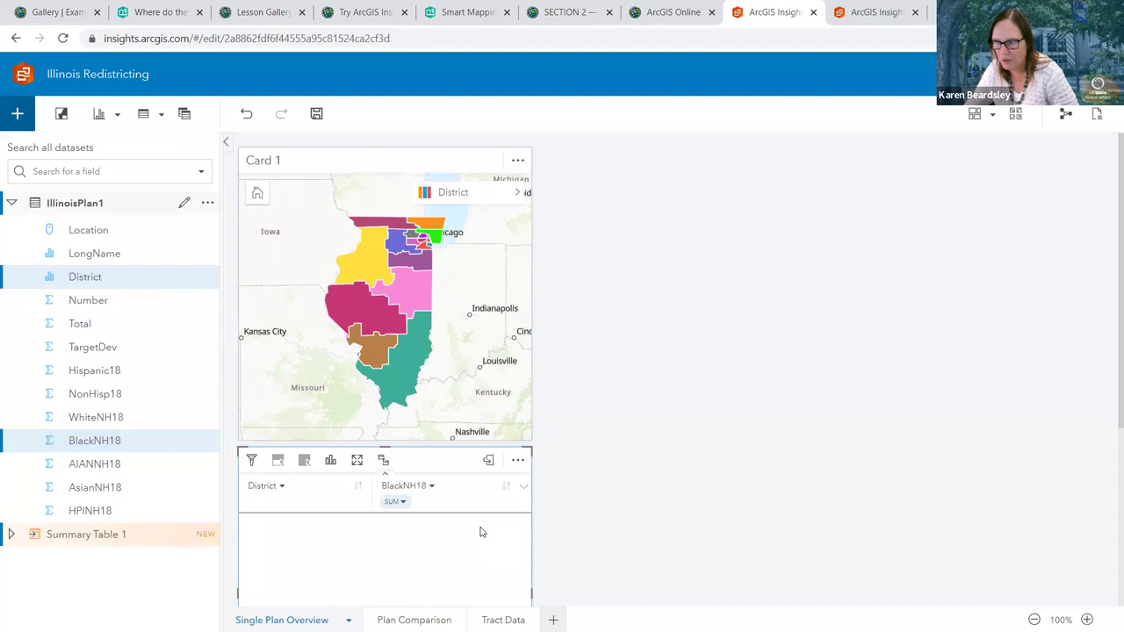
scroll(568, 501, down, 1)
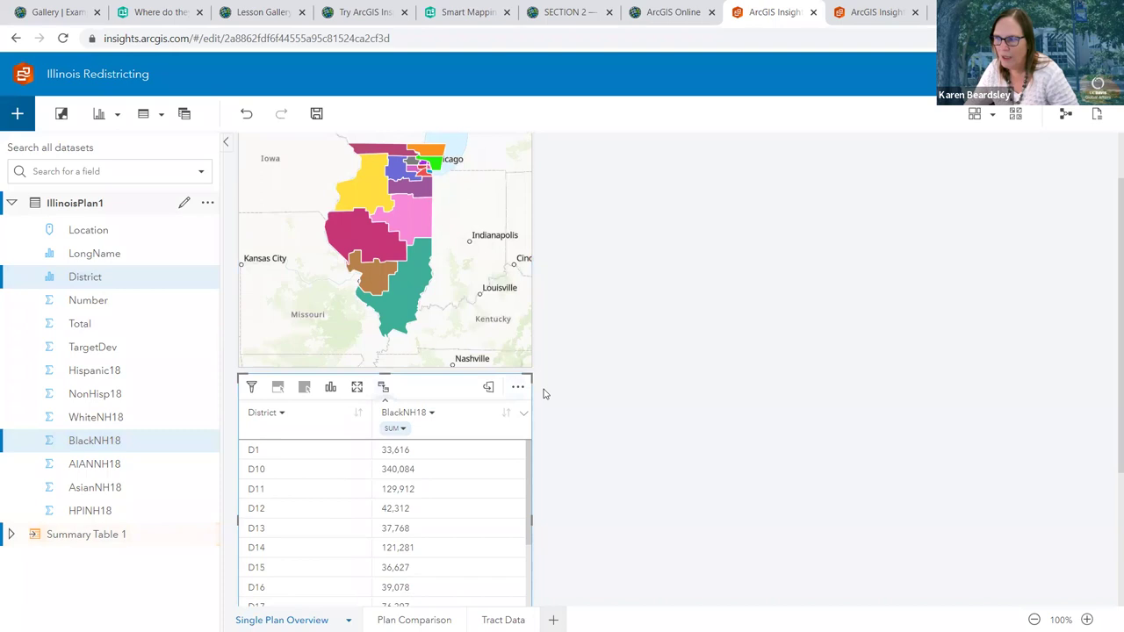
click(331, 389)
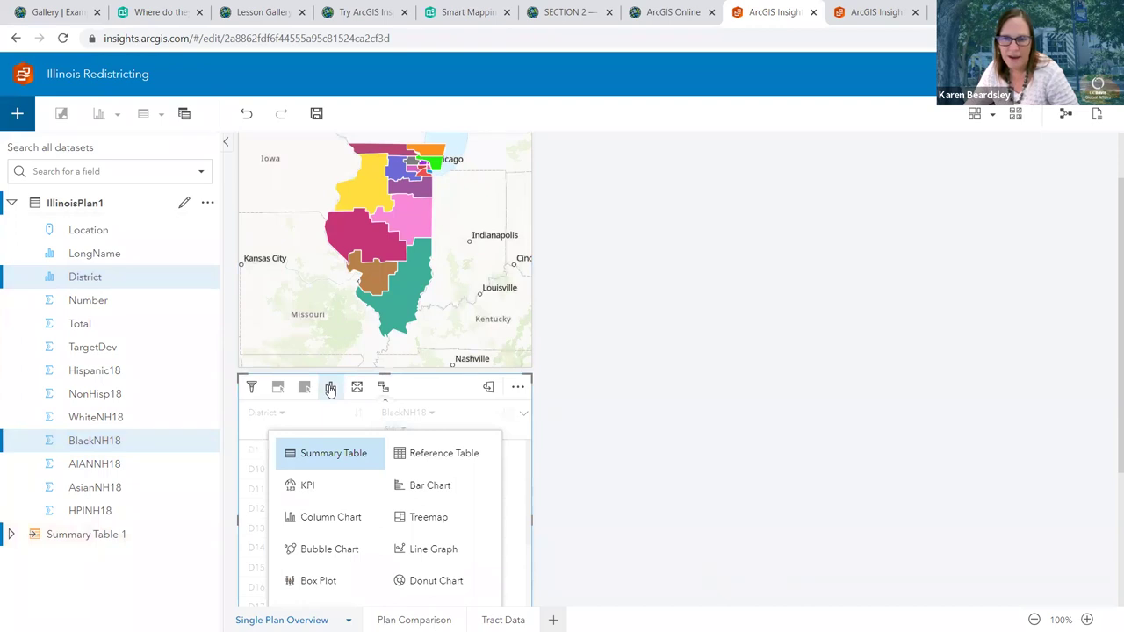
Change the BlackNH18-by-District summary table into a treemap
scroll(331, 389, down, 1)
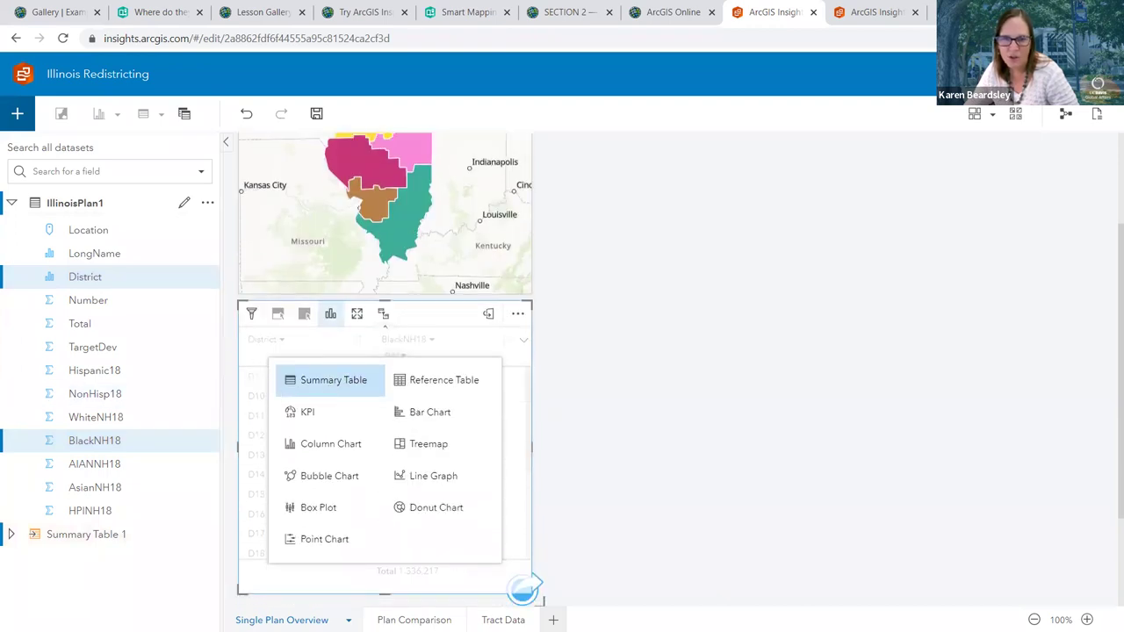
click(415, 446)
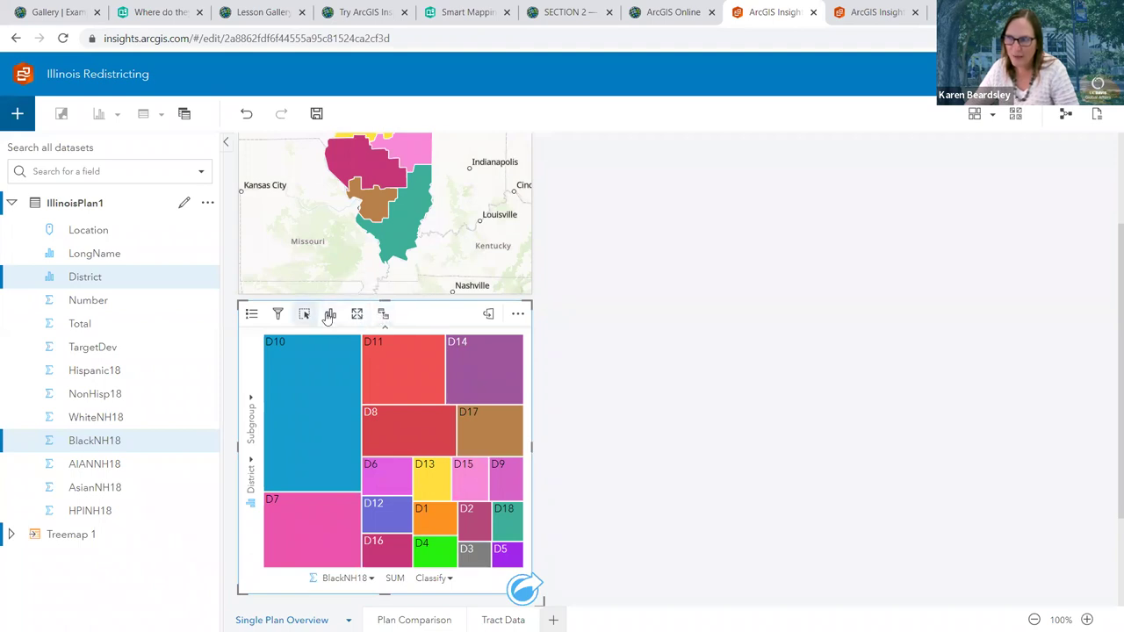
click(518, 314)
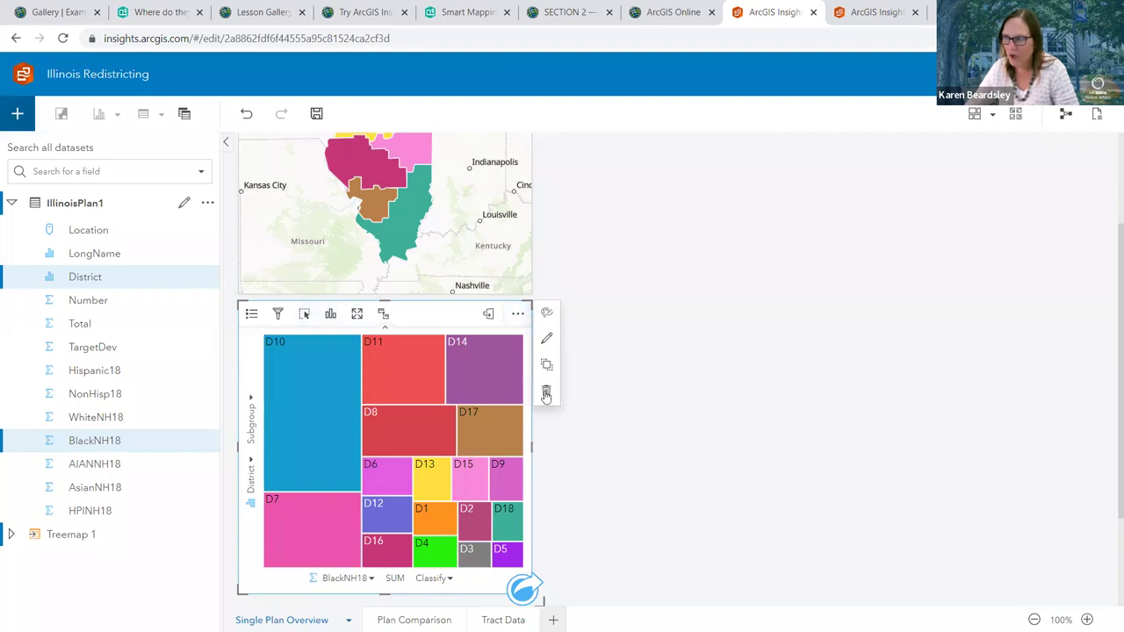
Delete the treemap card and rebuild Treemap 1 of BlackNH18 by District below the map
click(546, 390)
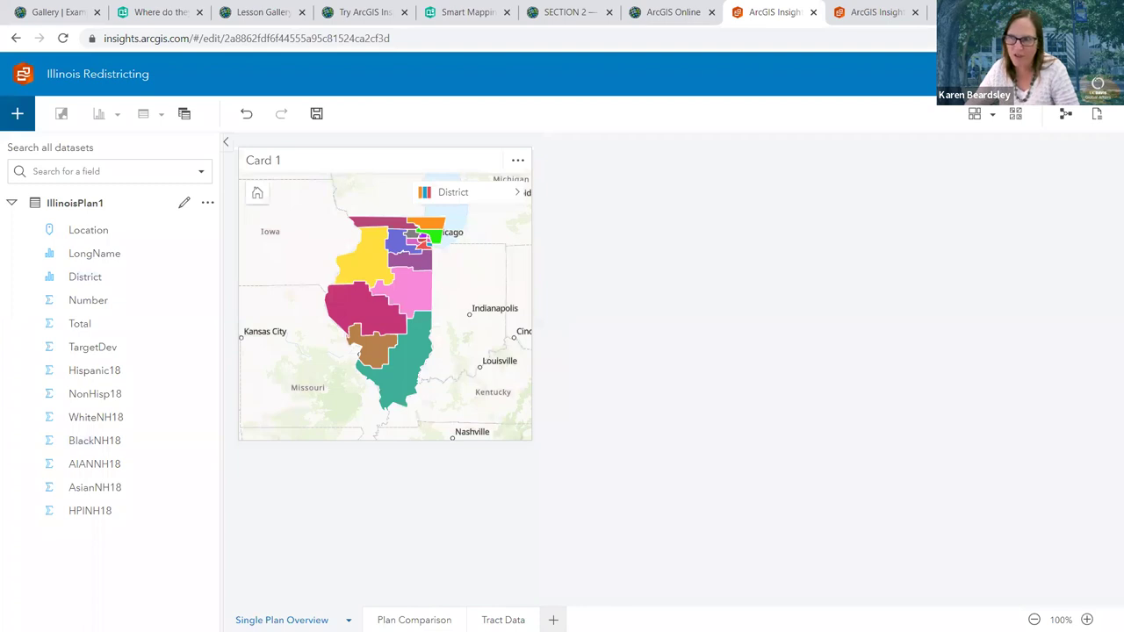
click(84, 282)
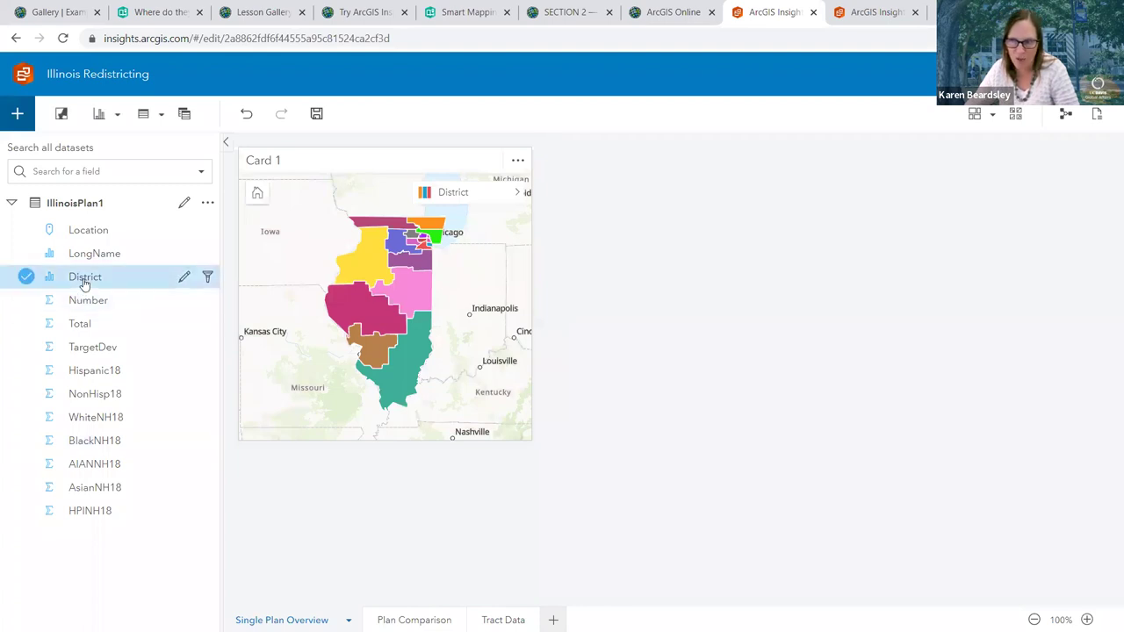
click(79, 440)
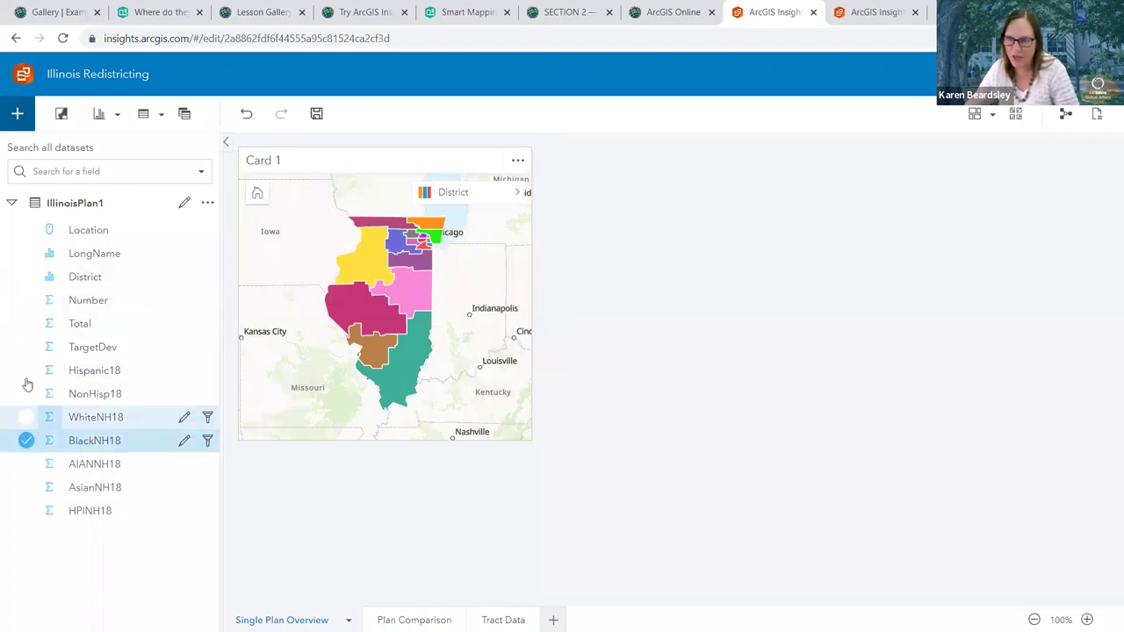
click(24, 277)
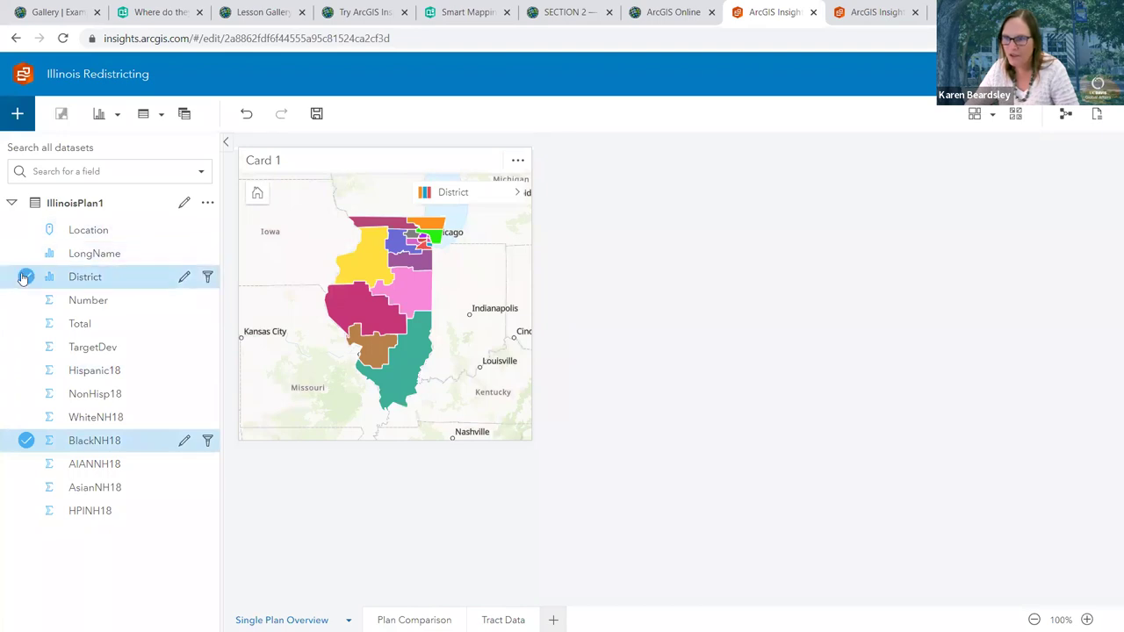
drag(108, 278, 277, 503)
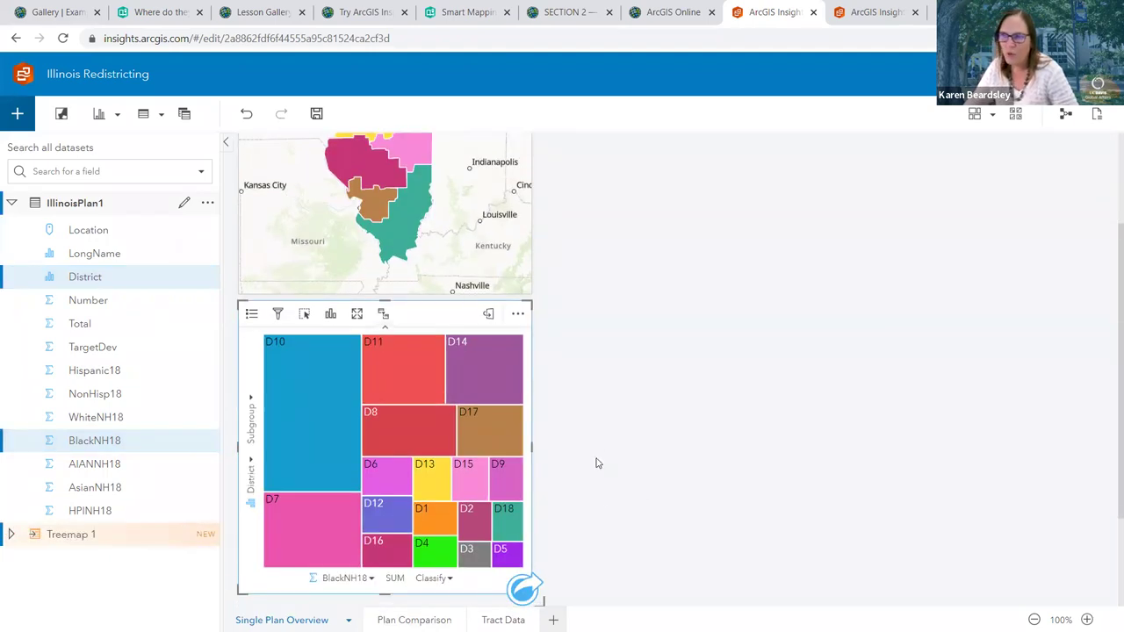
scroll(596, 462, up, 2)
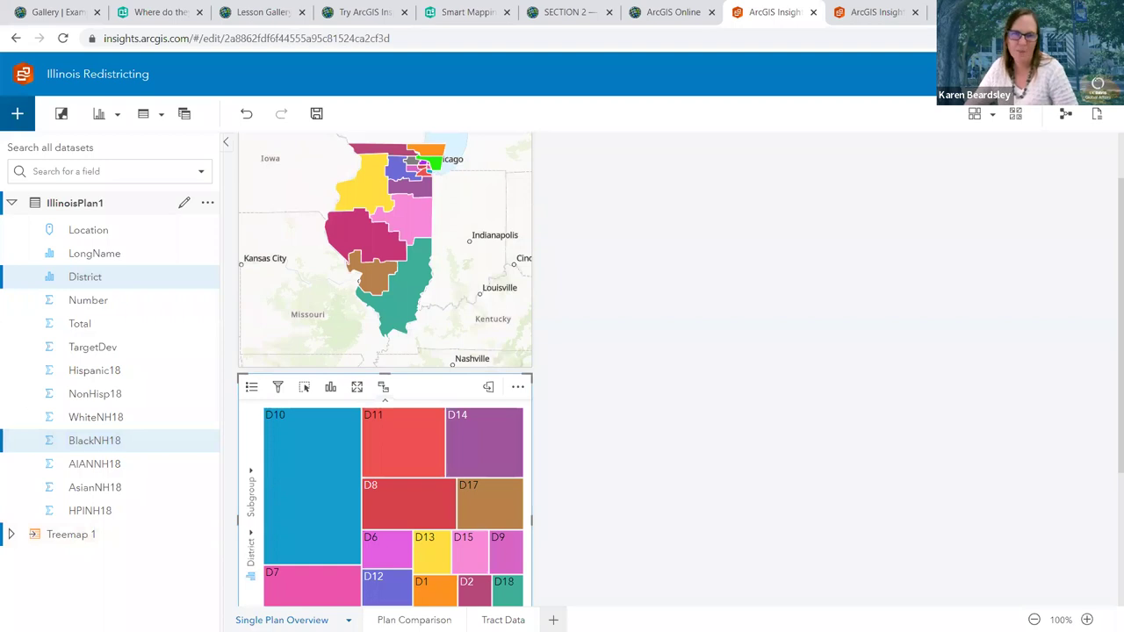
Cross-highlight districts D10, D11, D14, D17, D8 and D6 on the map from treemap tiles
click(315, 462)
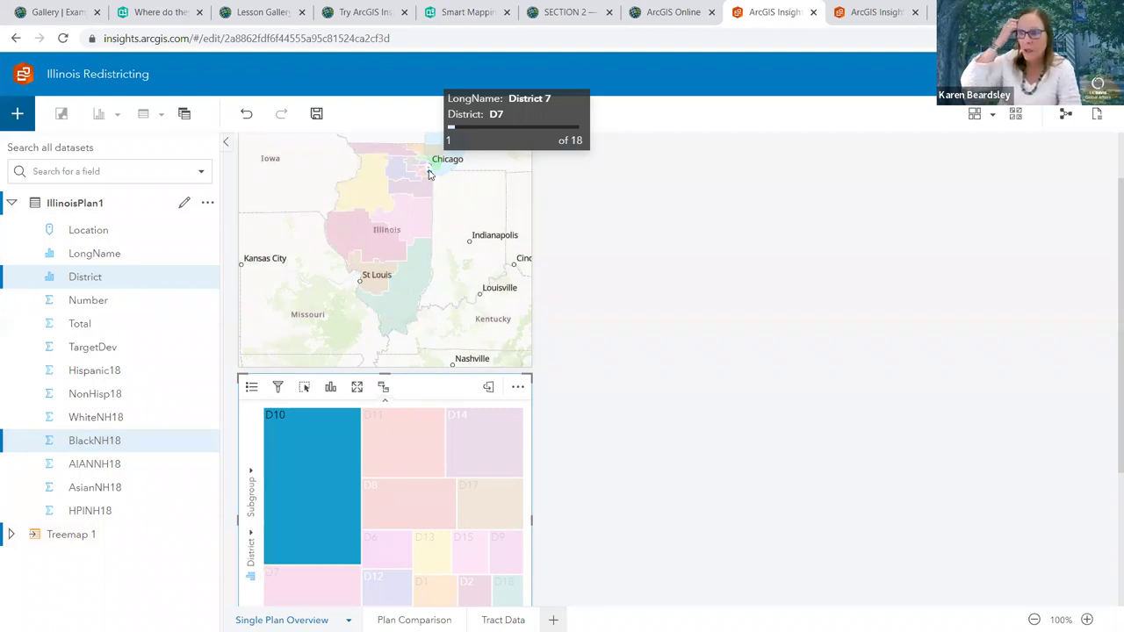
click(386, 435)
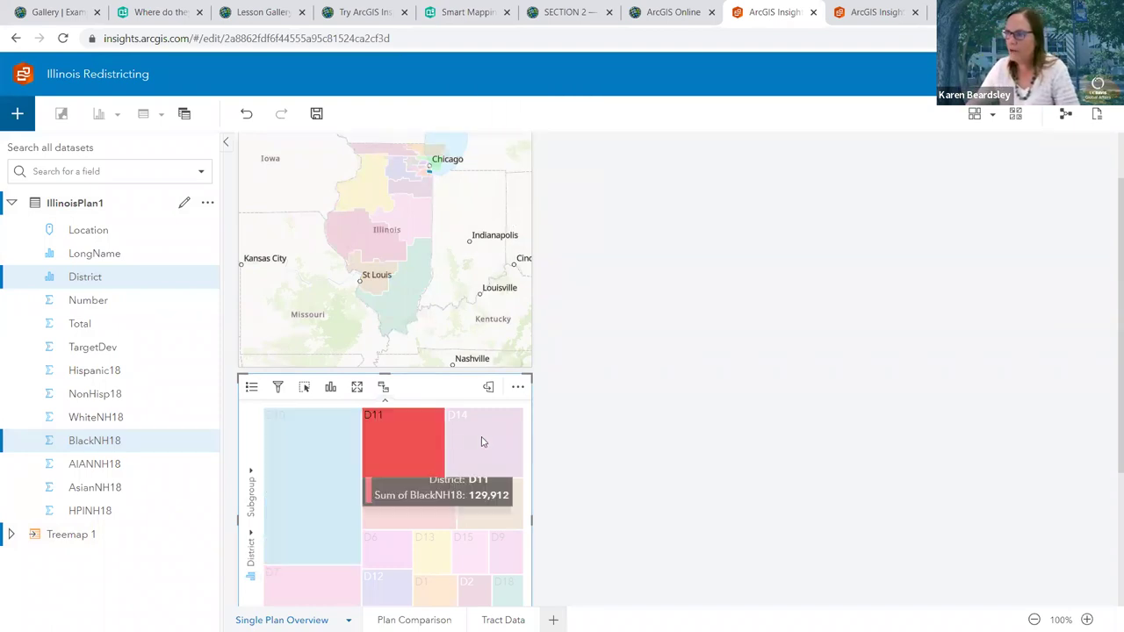
click(484, 441)
click(467, 511)
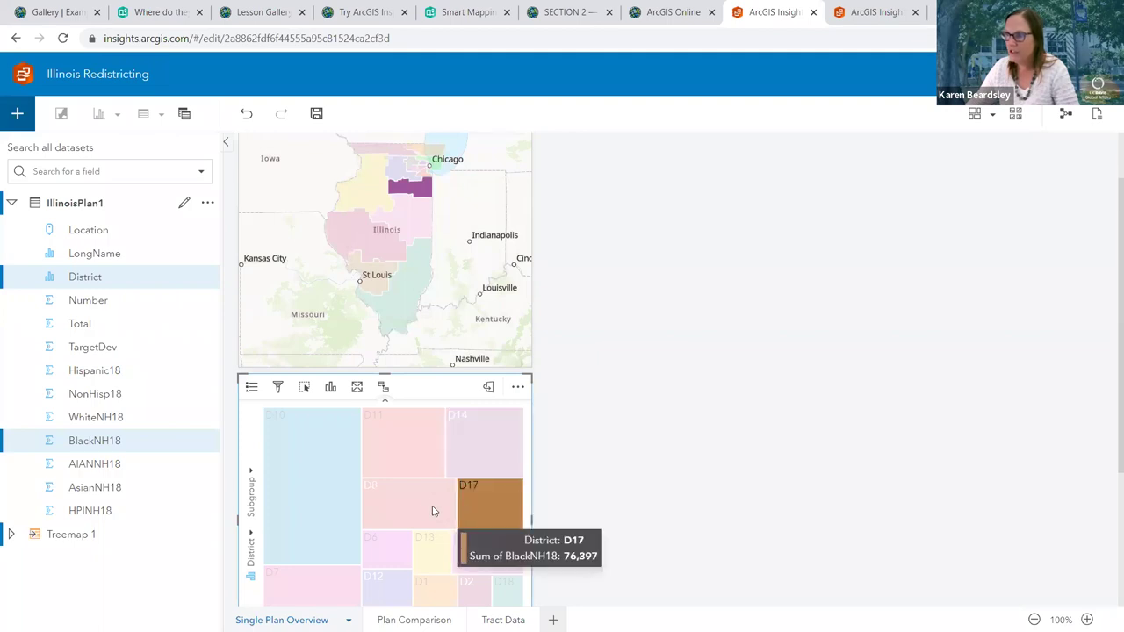
click(408, 511)
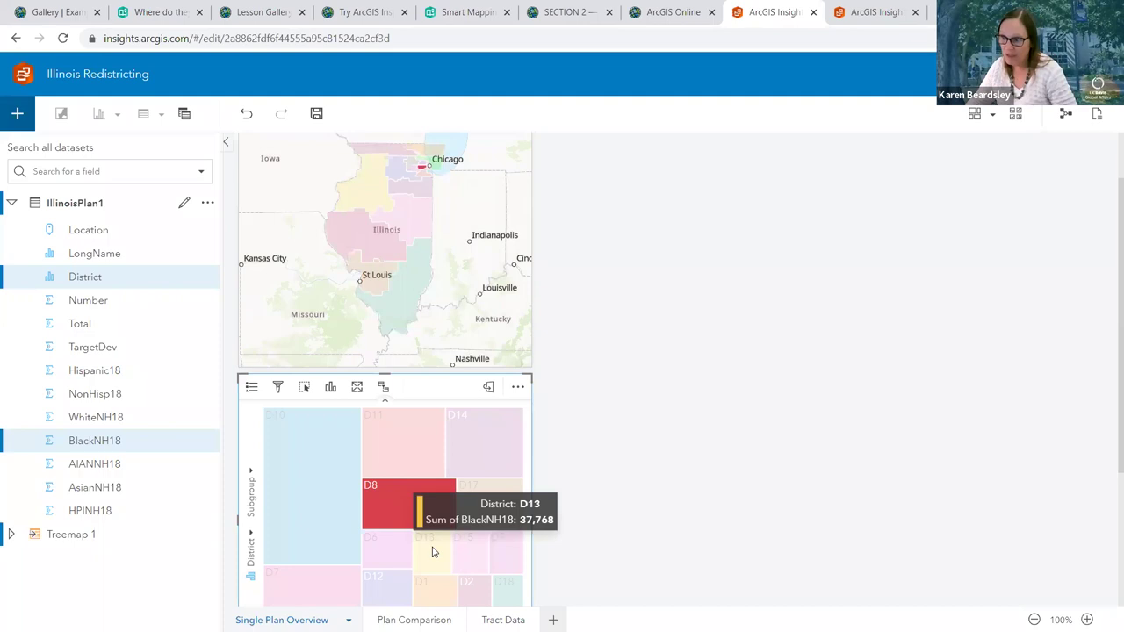
click(403, 556)
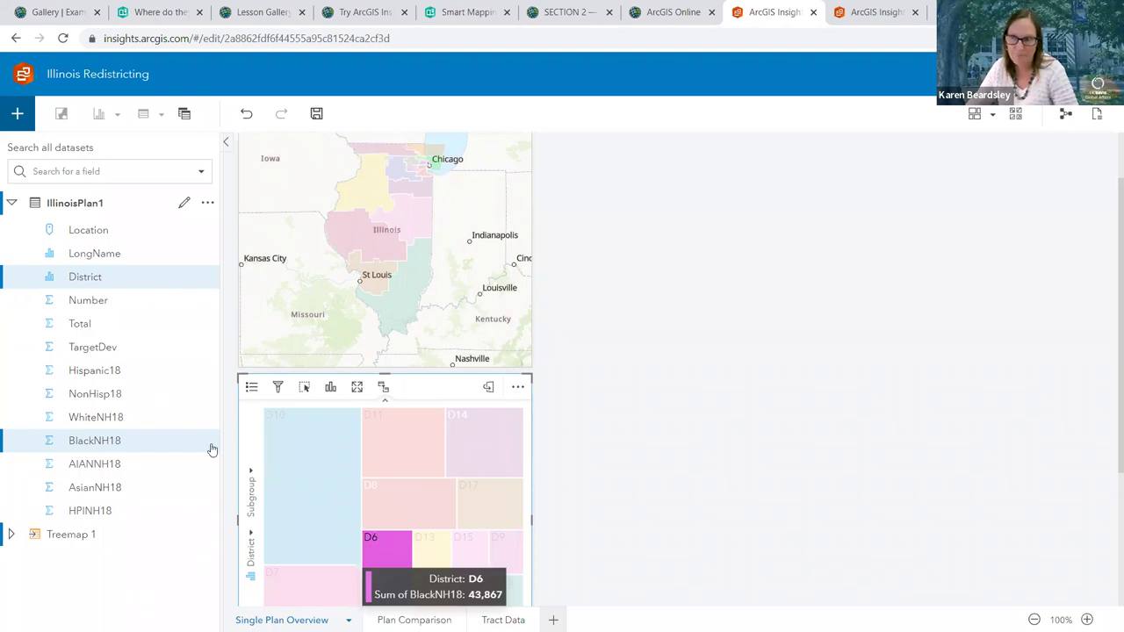
Reselect D10 in the treemap, then view and close District 18's details on the map
click(26, 299)
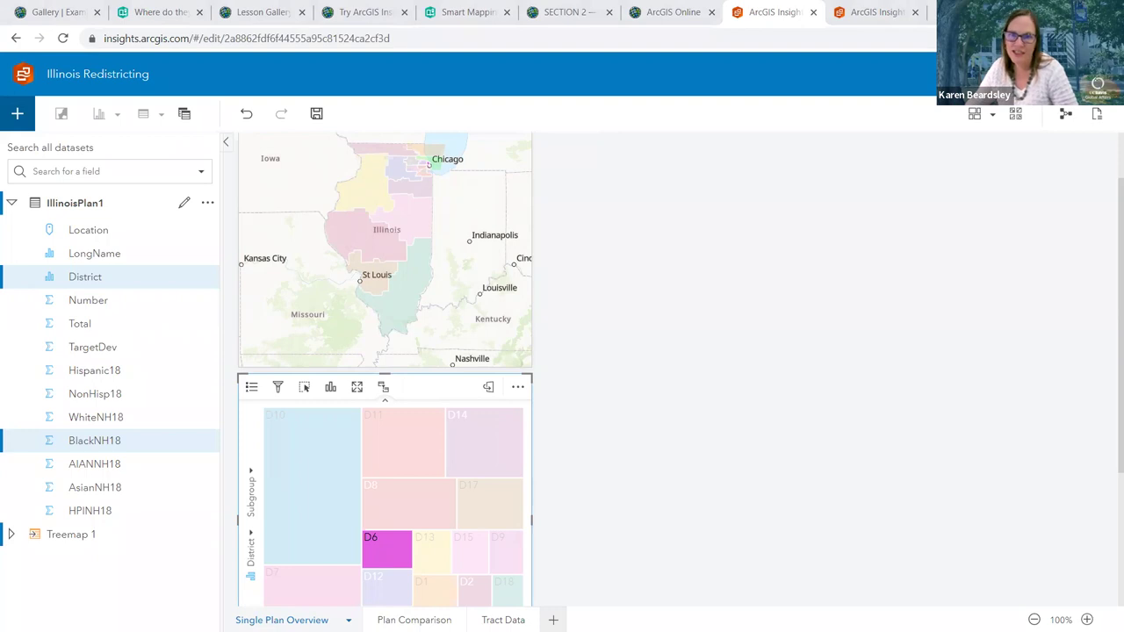
click(324, 452)
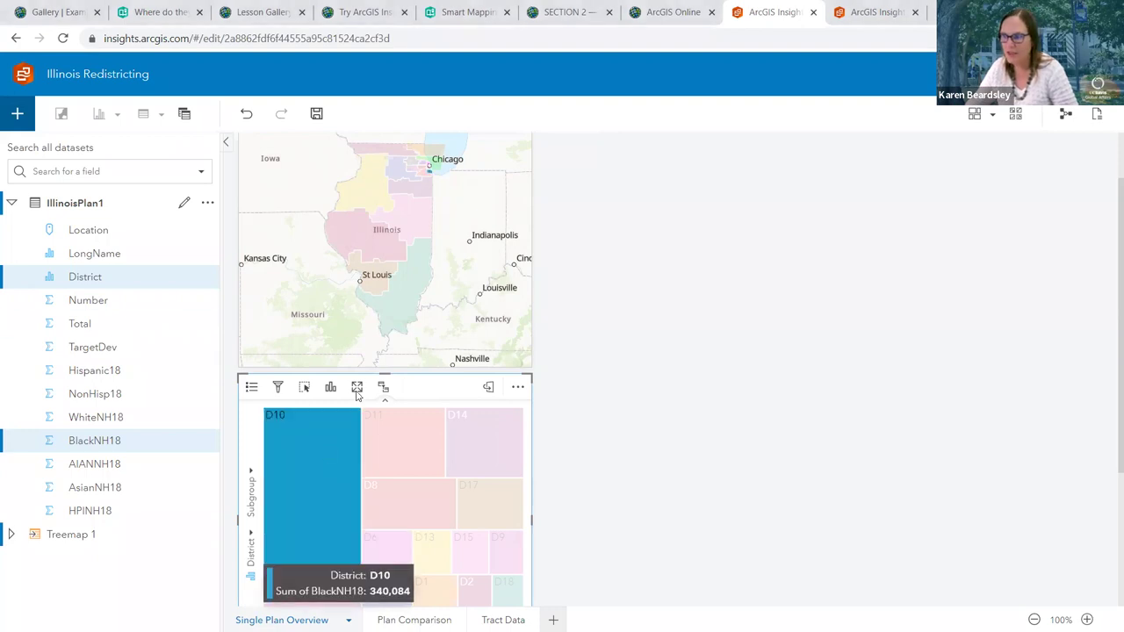
click(434, 243)
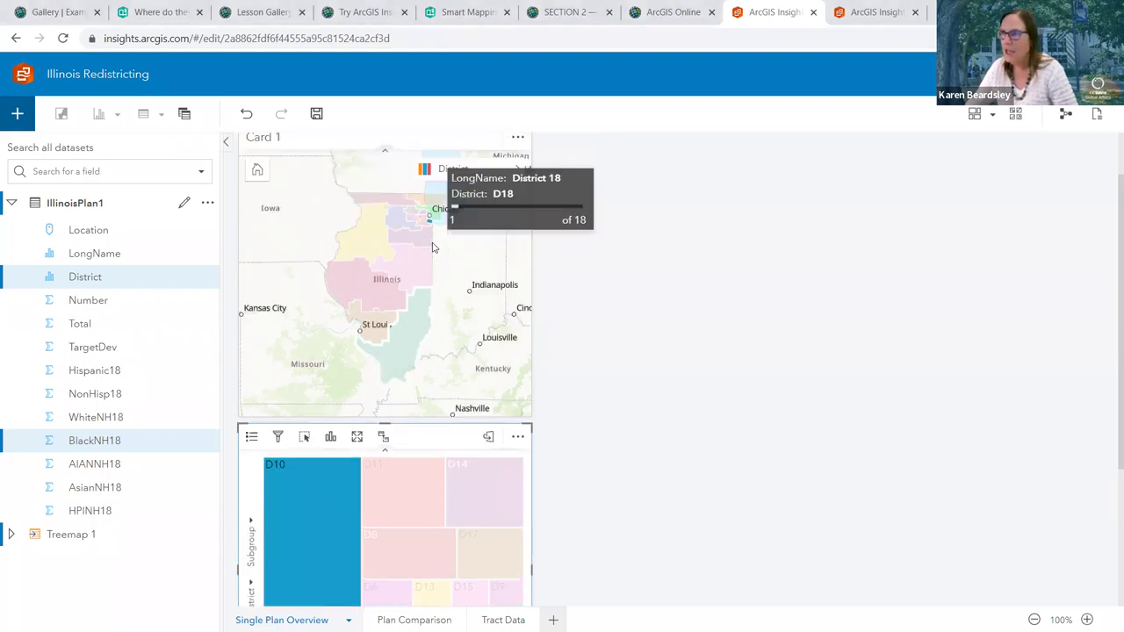
click(456, 351)
click(368, 325)
scroll(404, 321, up, 6)
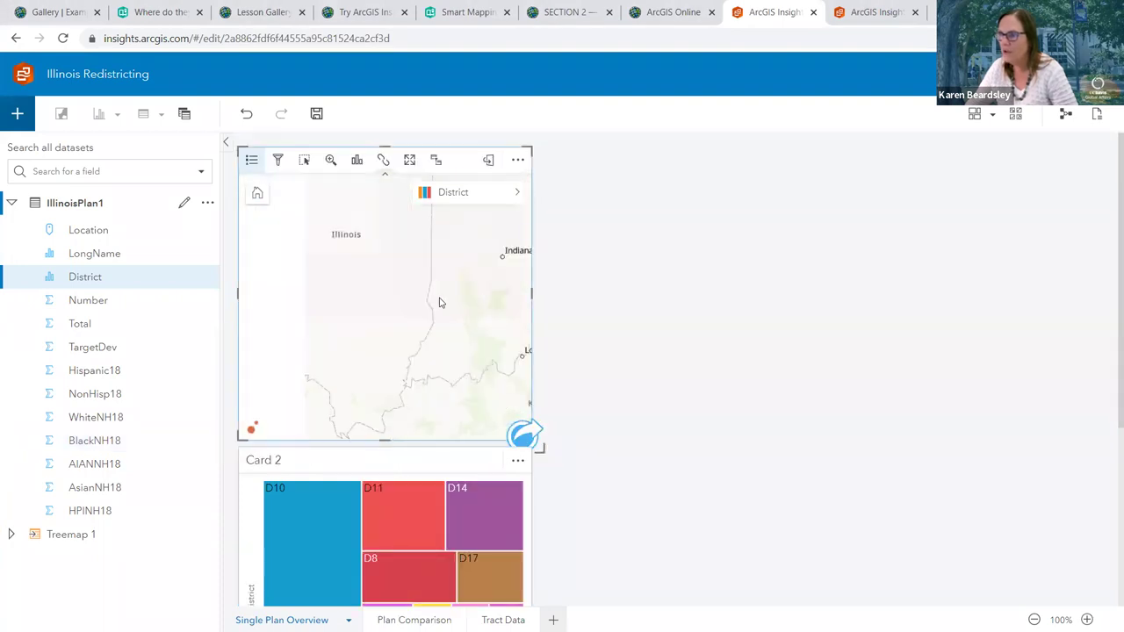
scroll(438, 299, down, 5)
drag(420, 261, 348, 264)
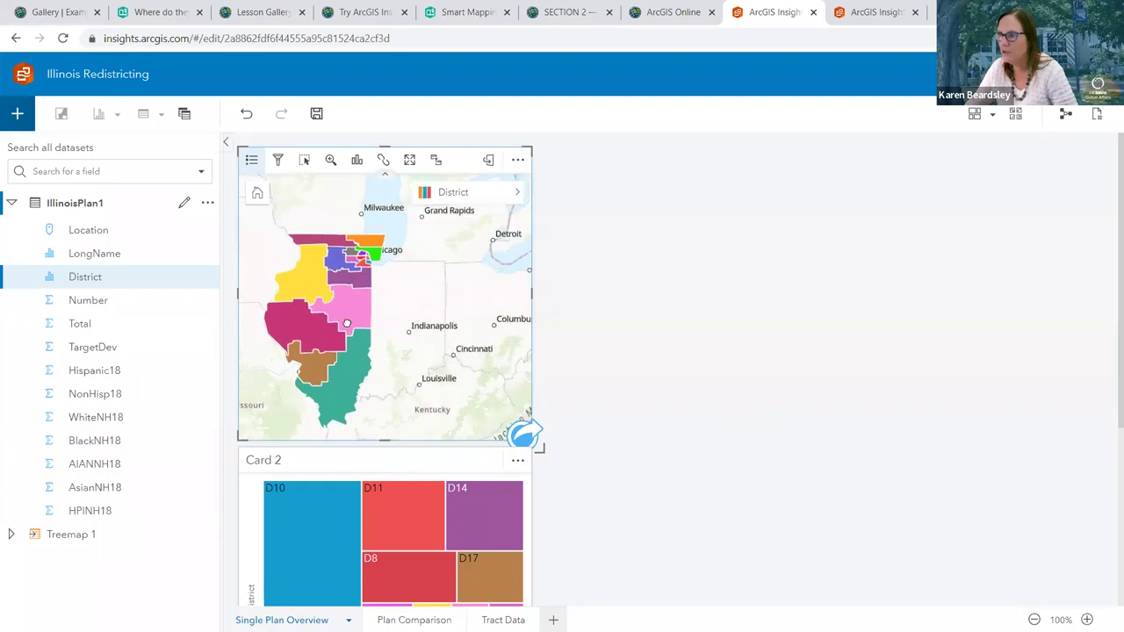
click(360, 195)
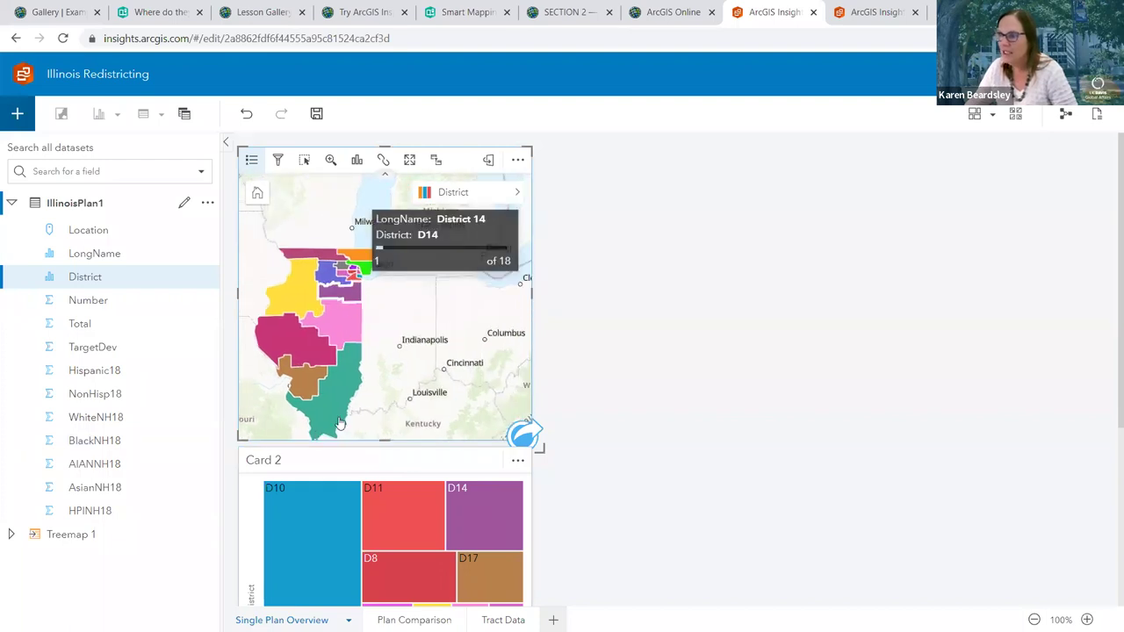
click(306, 505)
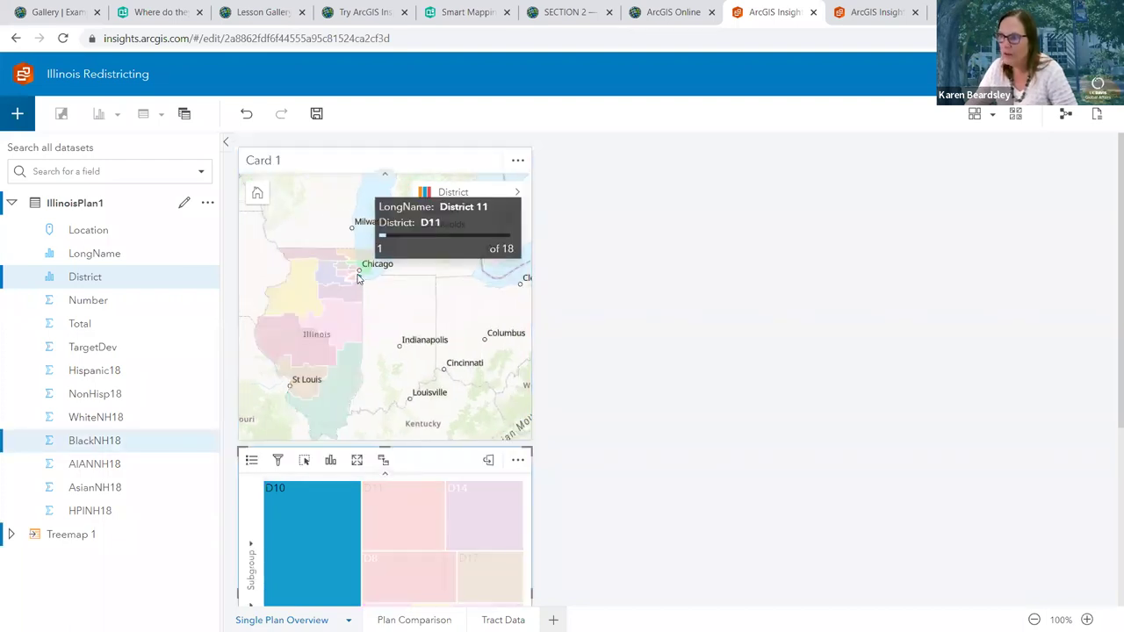
click(358, 278)
click(360, 280)
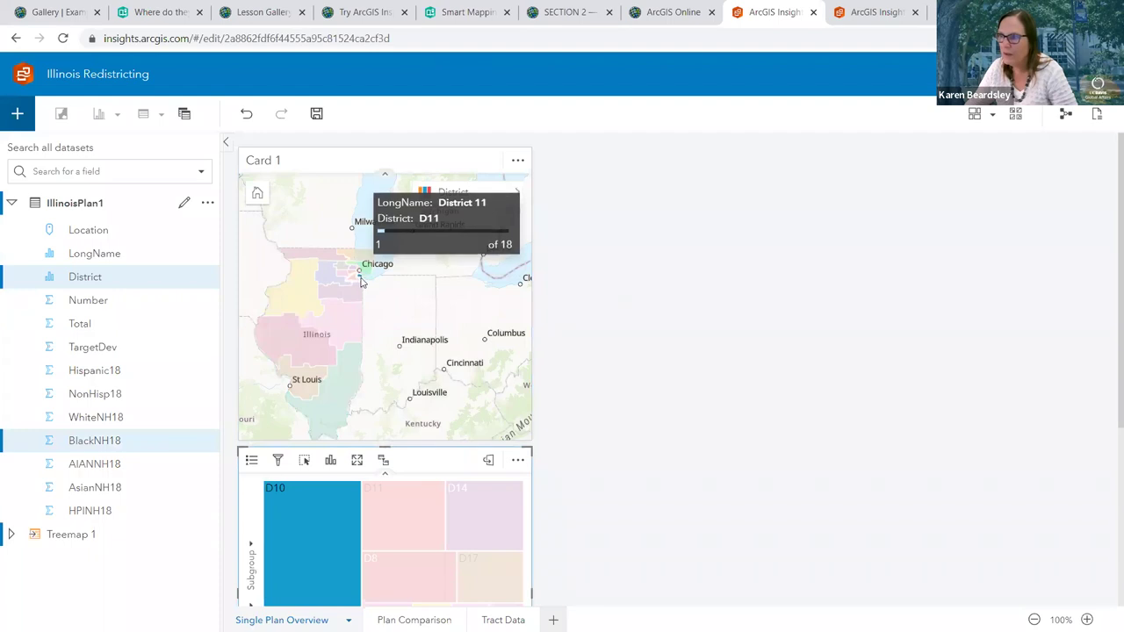
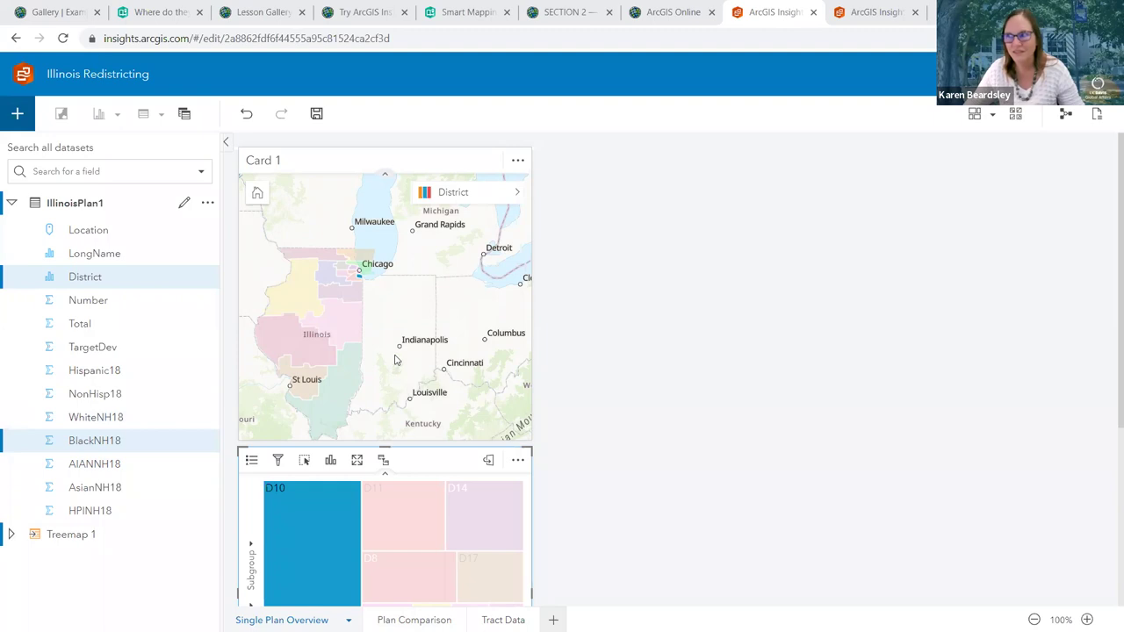
Select districts D11, D14, D11 and D10 in the treemap, then clear the selection
click(392, 504)
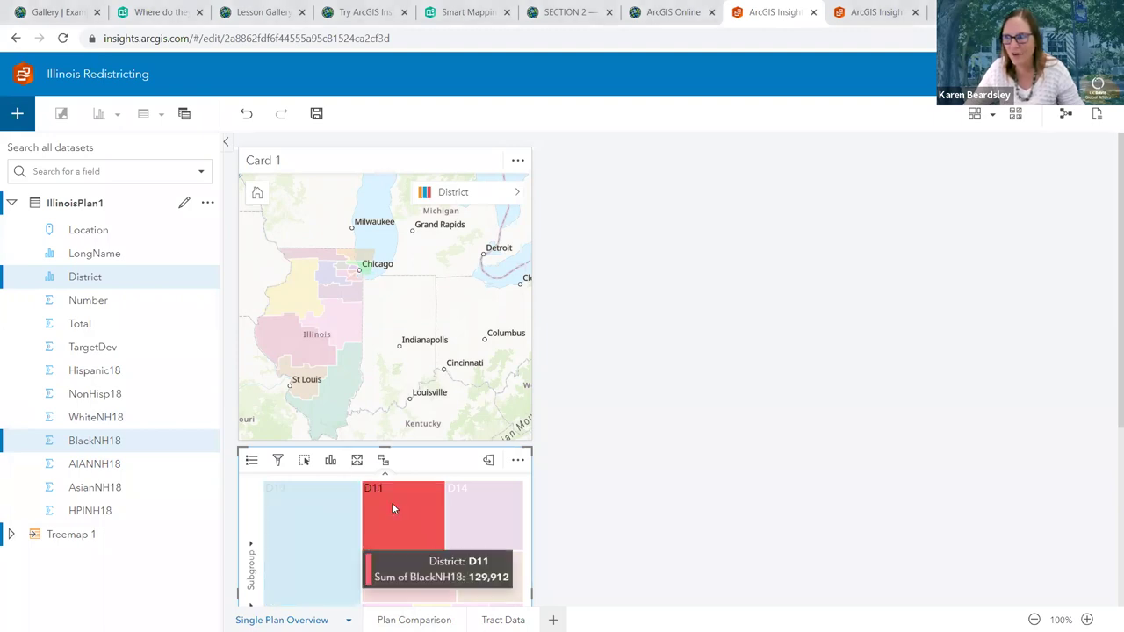
click(469, 519)
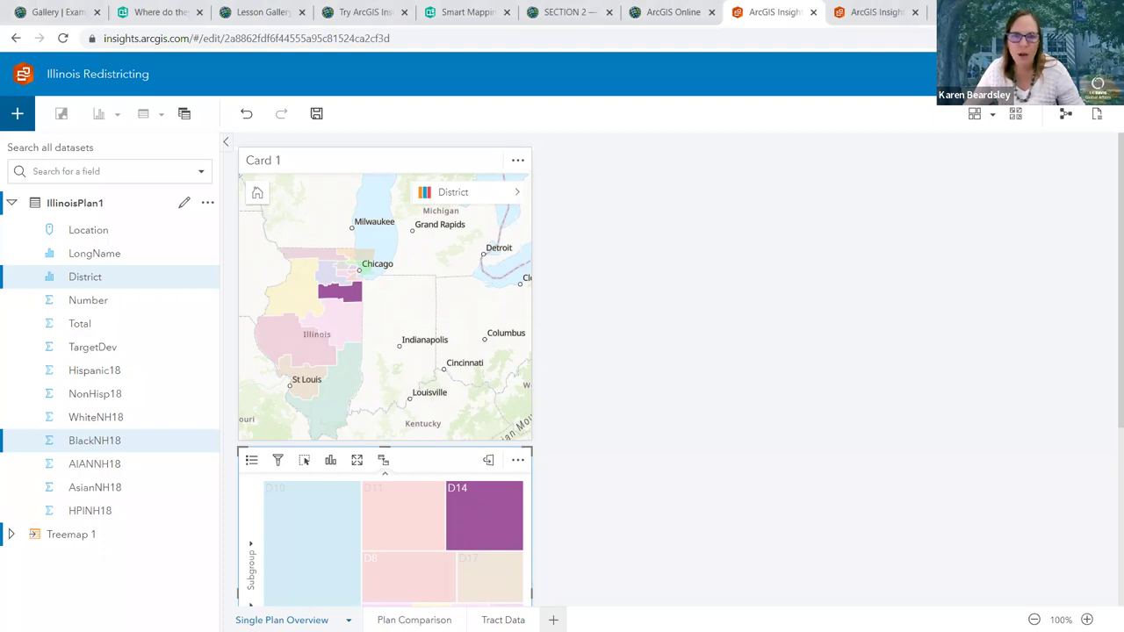
click(423, 530)
click(309, 523)
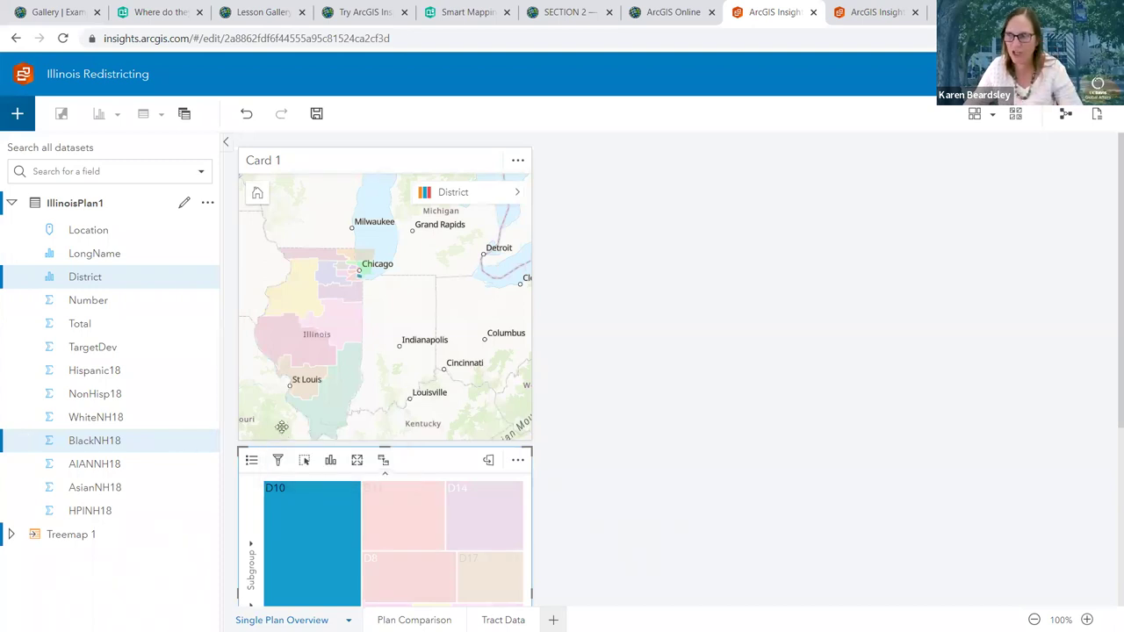
click(464, 351)
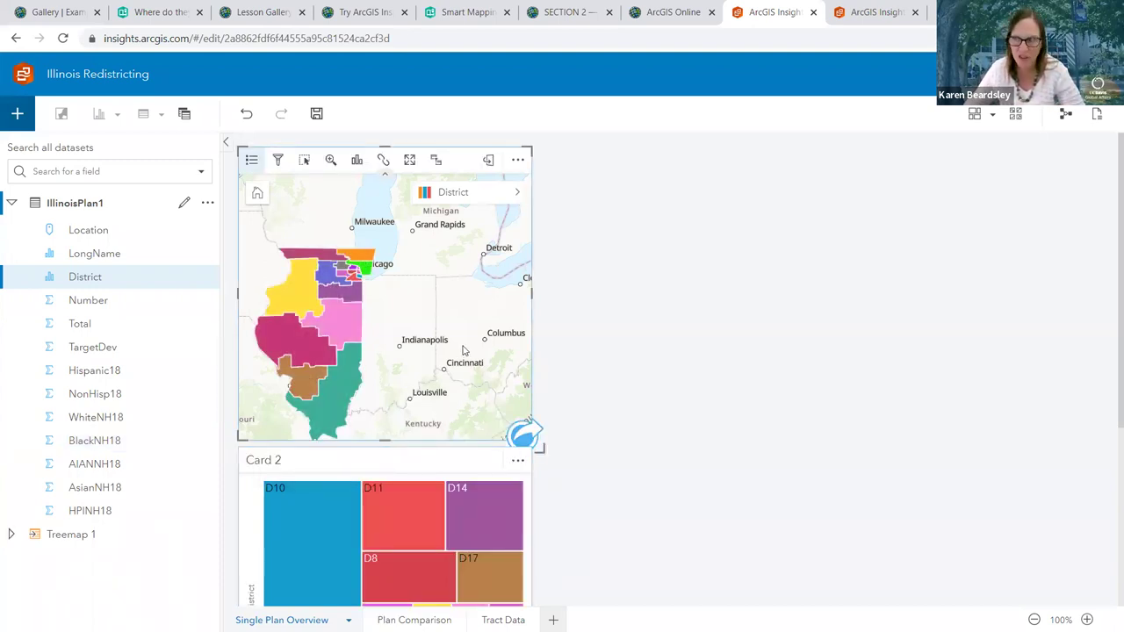
Select District 15 and District 18 on the map, then clear the selection
click(358, 329)
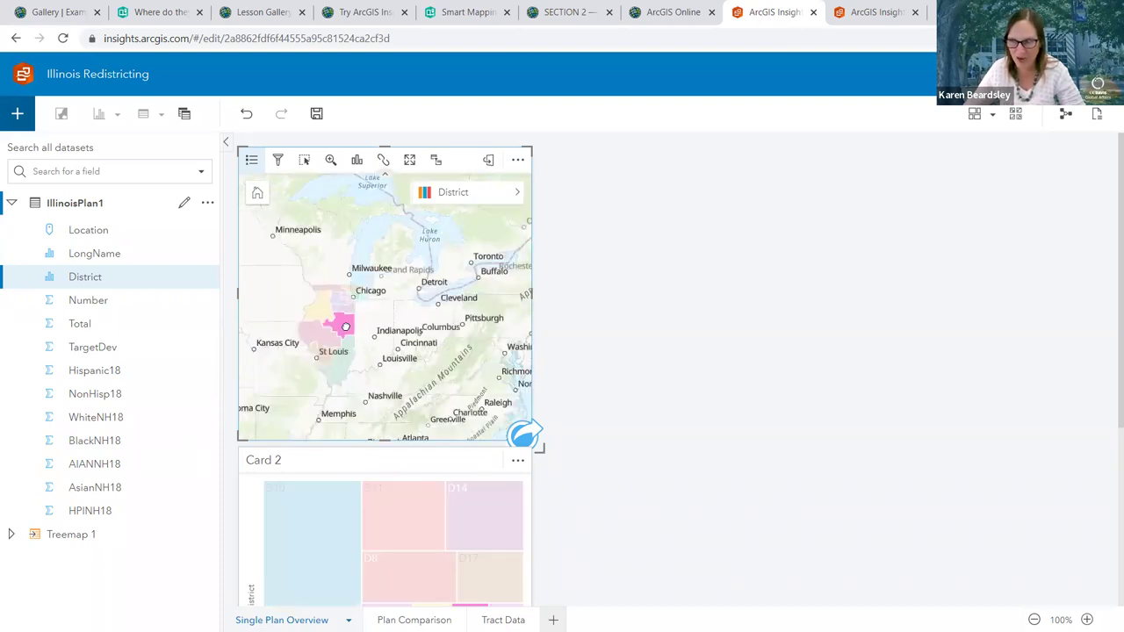
scroll(345, 325, up, 1)
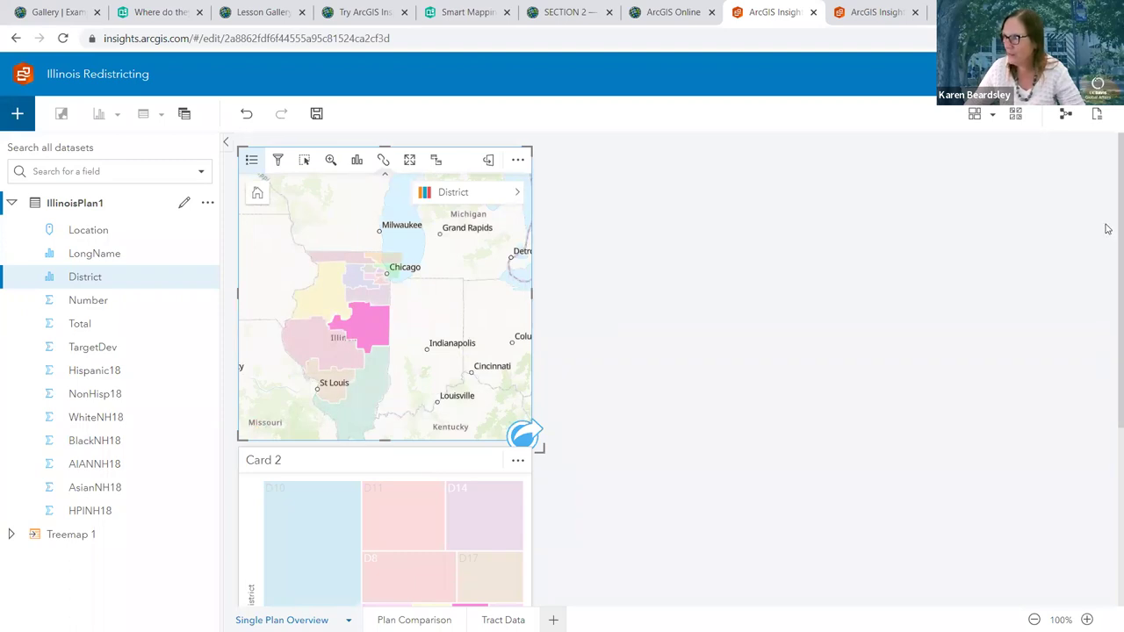
scroll(1105, 232, down, 1)
click(377, 305)
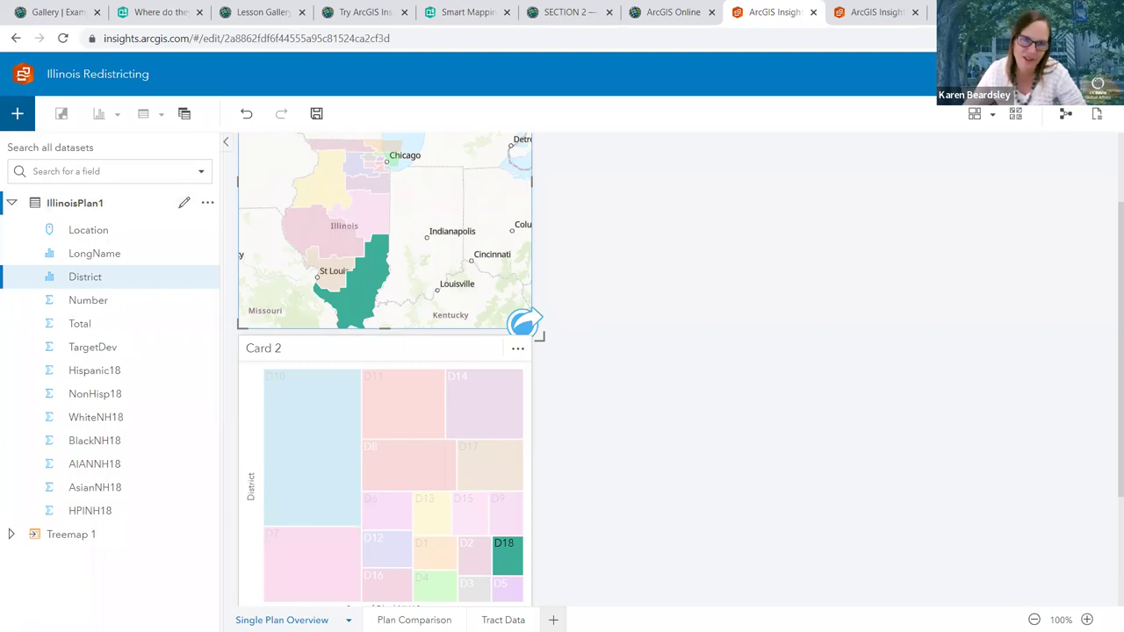
click(270, 275)
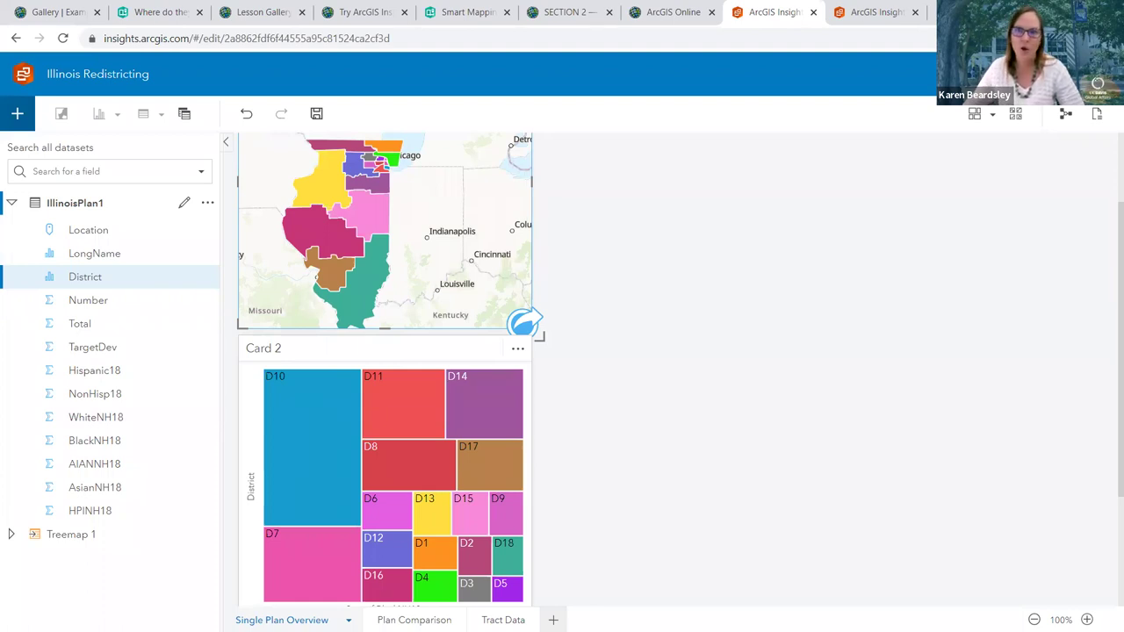
Drag District and WhiteNH18 onto the page as a Bubble Chart of summed WhiteNH18
click(91, 281)
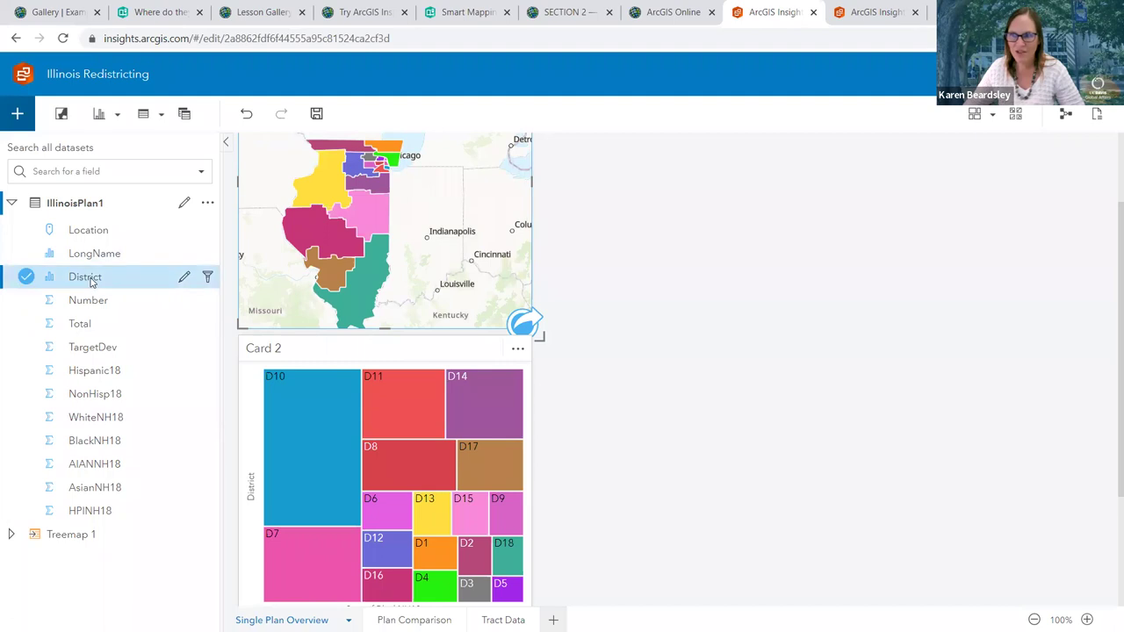
click(28, 421)
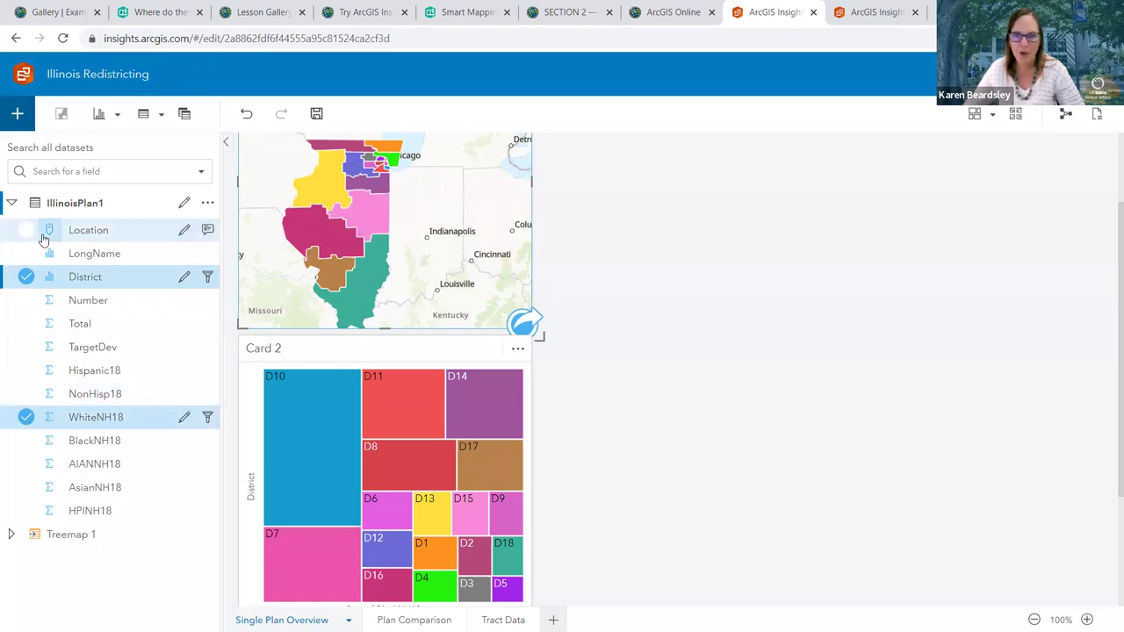
drag(86, 279, 12, 288)
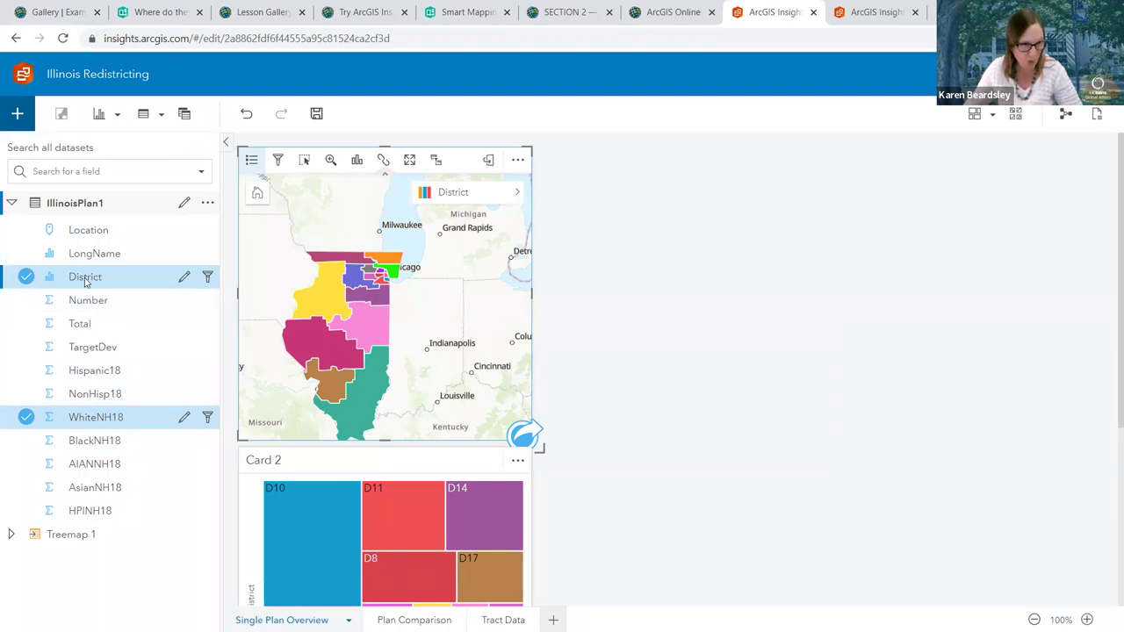
drag(85, 281, 662, 233)
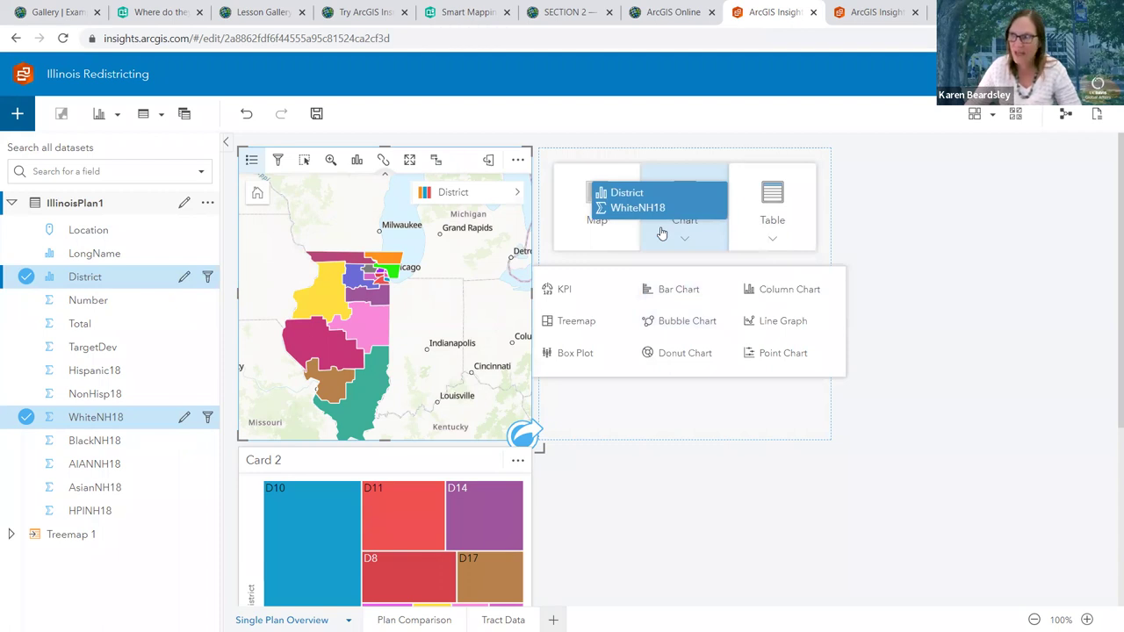
drag(663, 234, 679, 326)
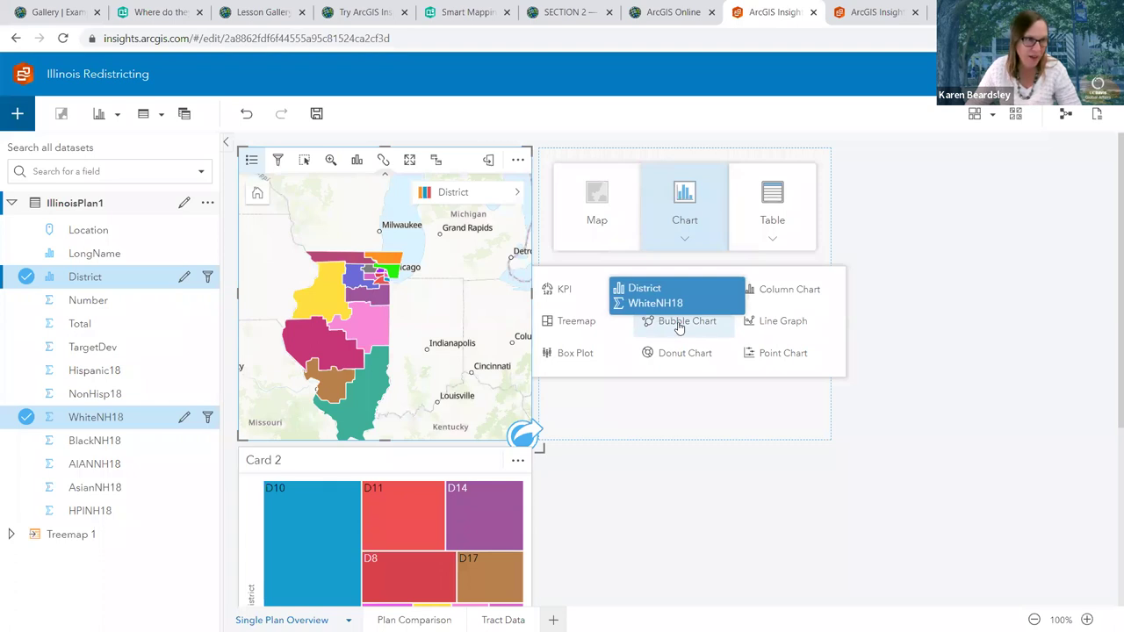
drag(679, 327, 678, 326)
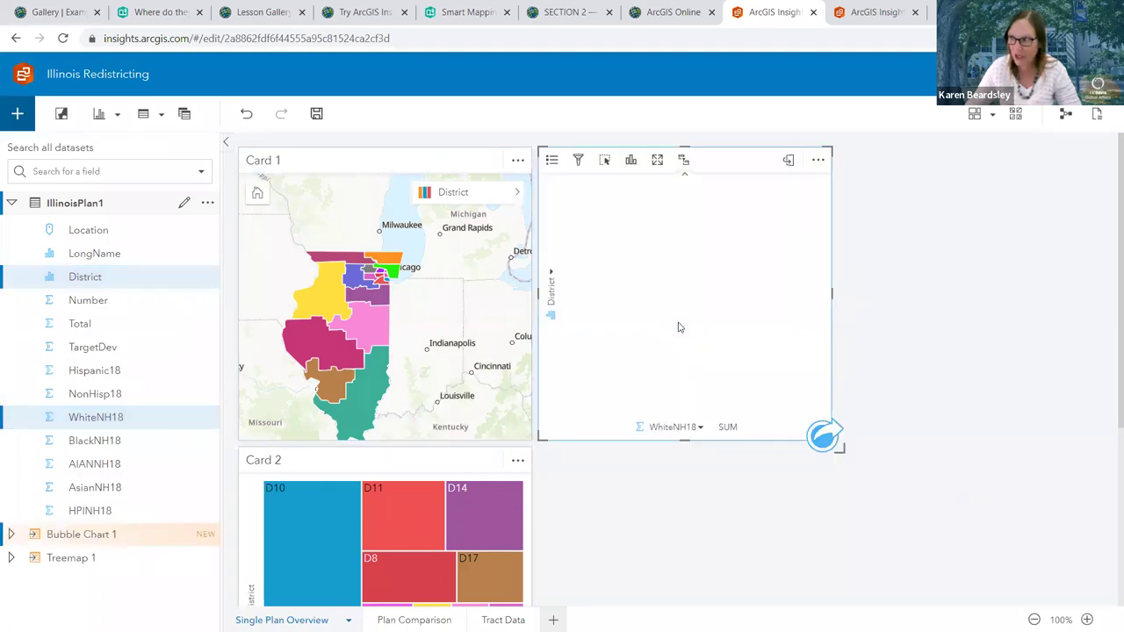
mouse_move(688, 316)
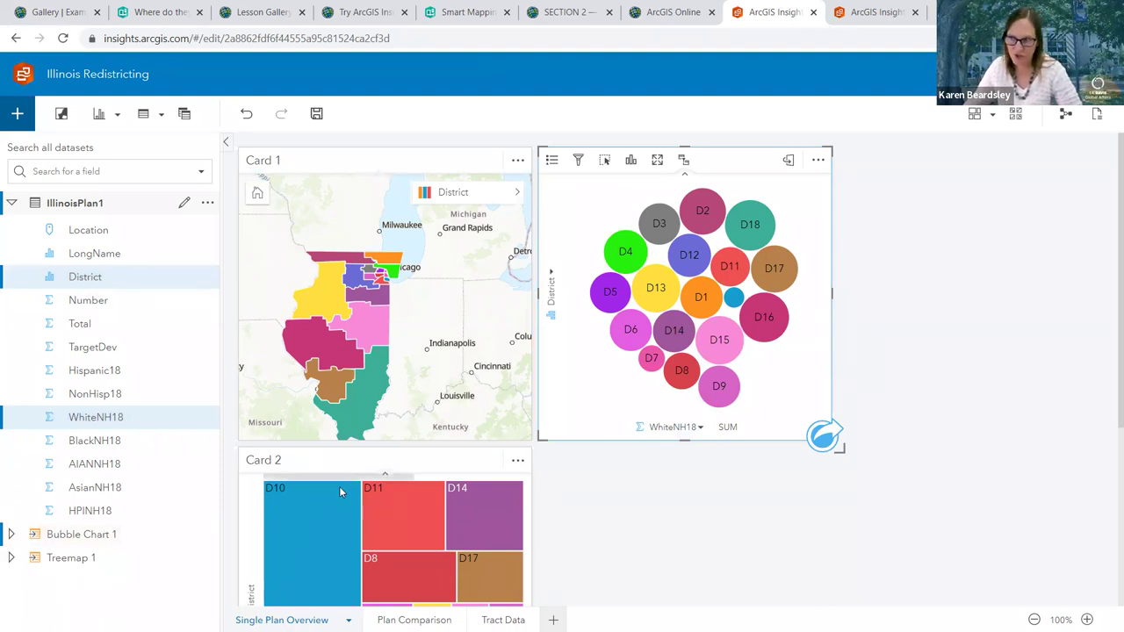
mouse_move(650, 294)
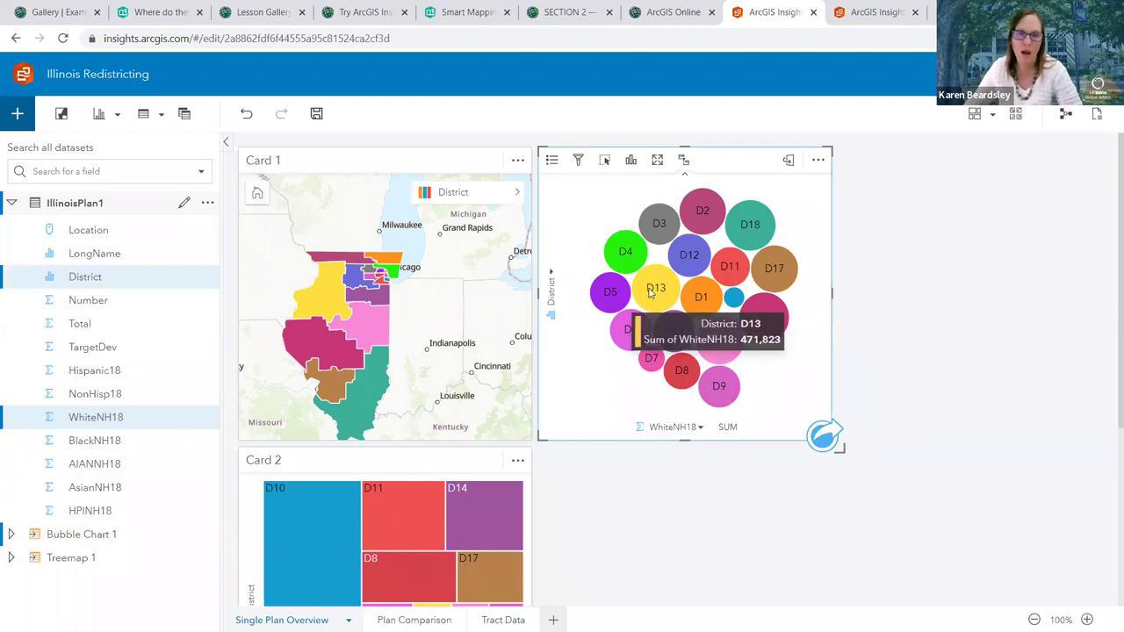
scroll(649, 294, down, 1)
scroll(650, 293, up, 1)
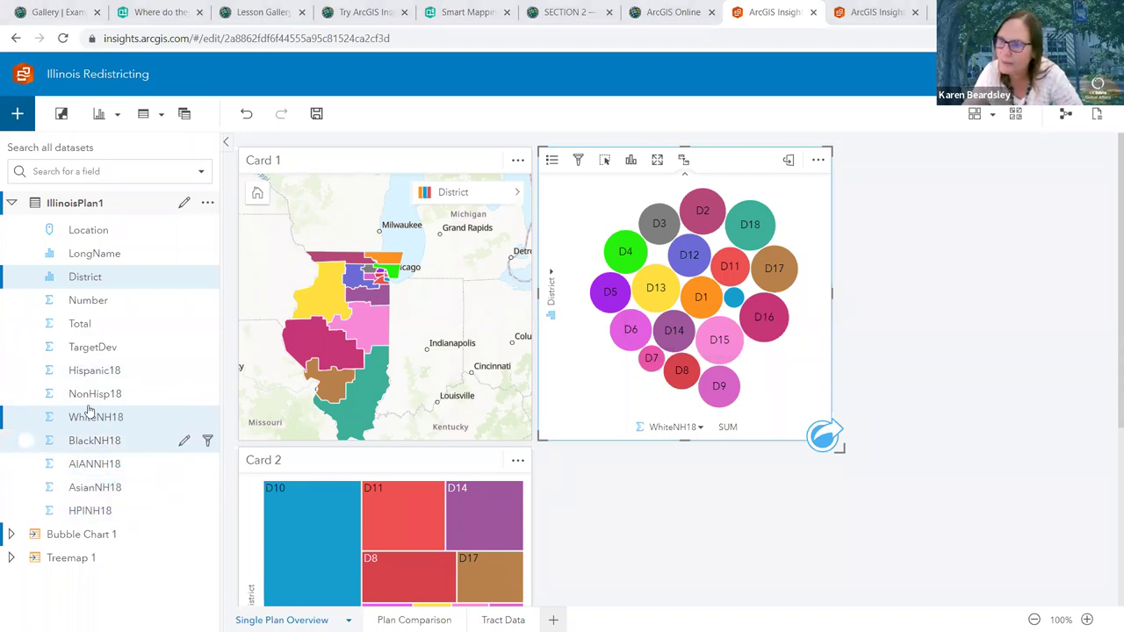
Drop Hispanic18 and District as a Donut Chart of summed Hispanic18, totalling 1,304,397
click(91, 373)
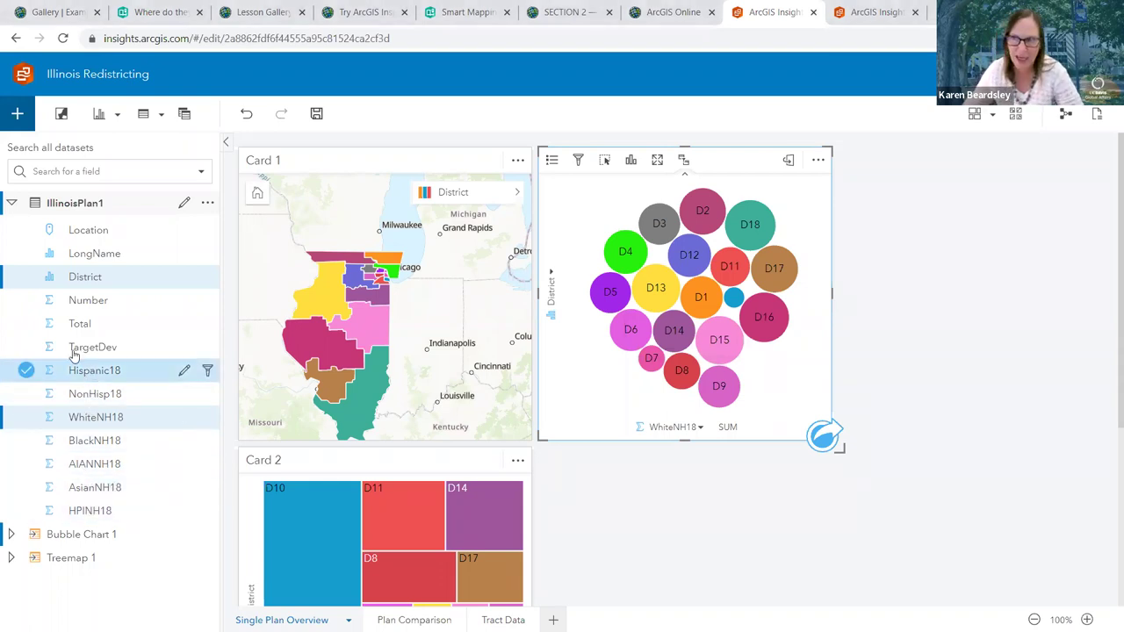
click(25, 275)
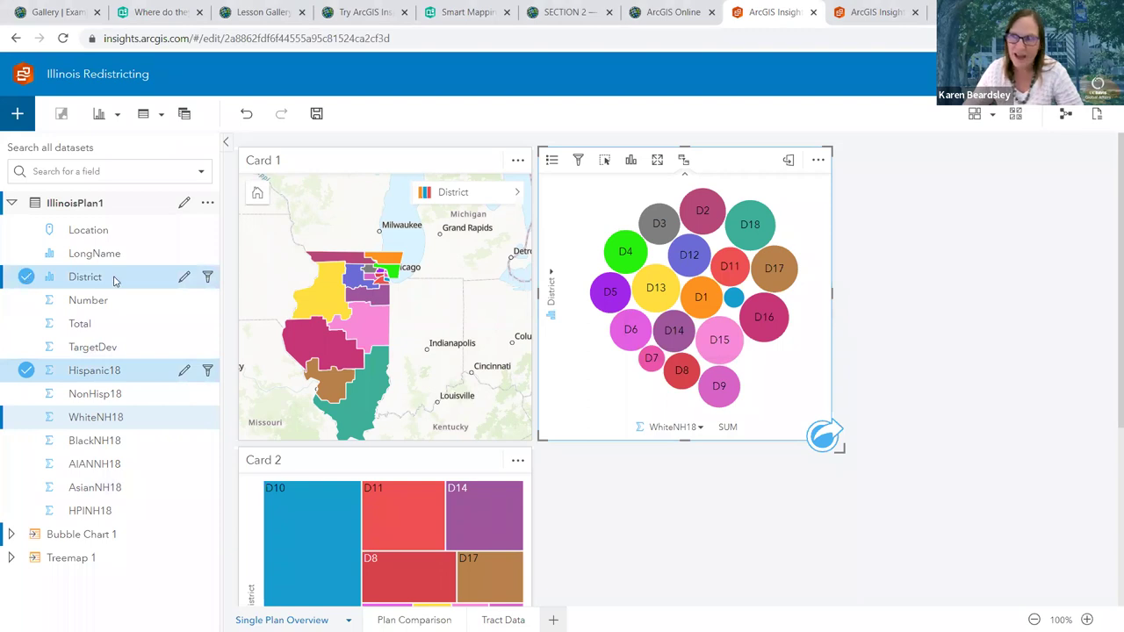
drag(114, 280, 85, 346)
scroll(980, 302, down, 3)
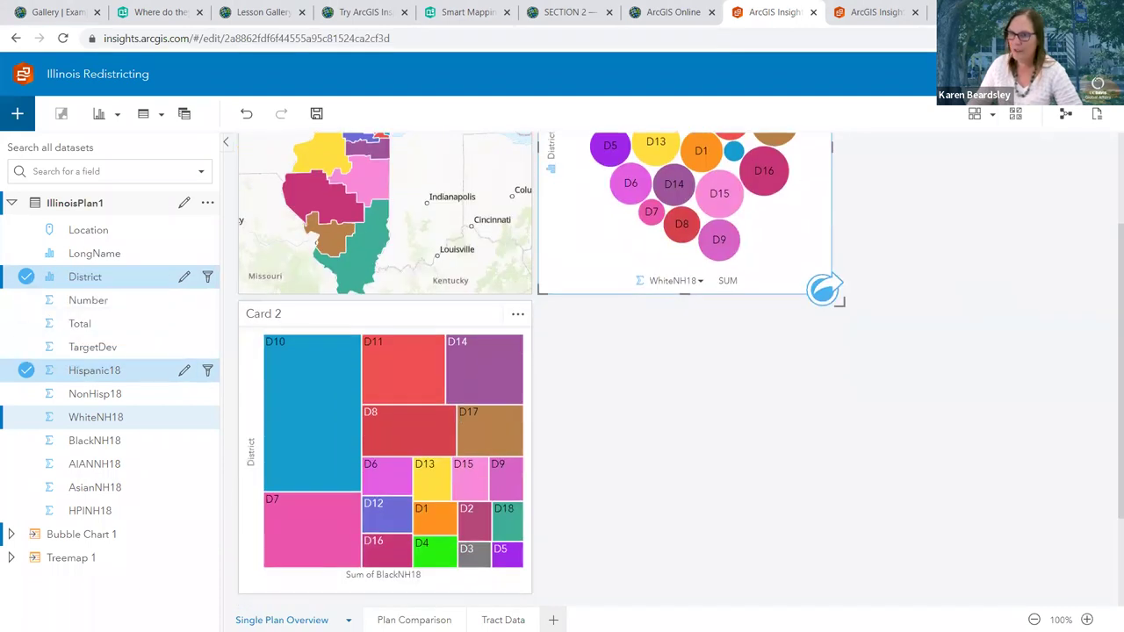
click(55, 373)
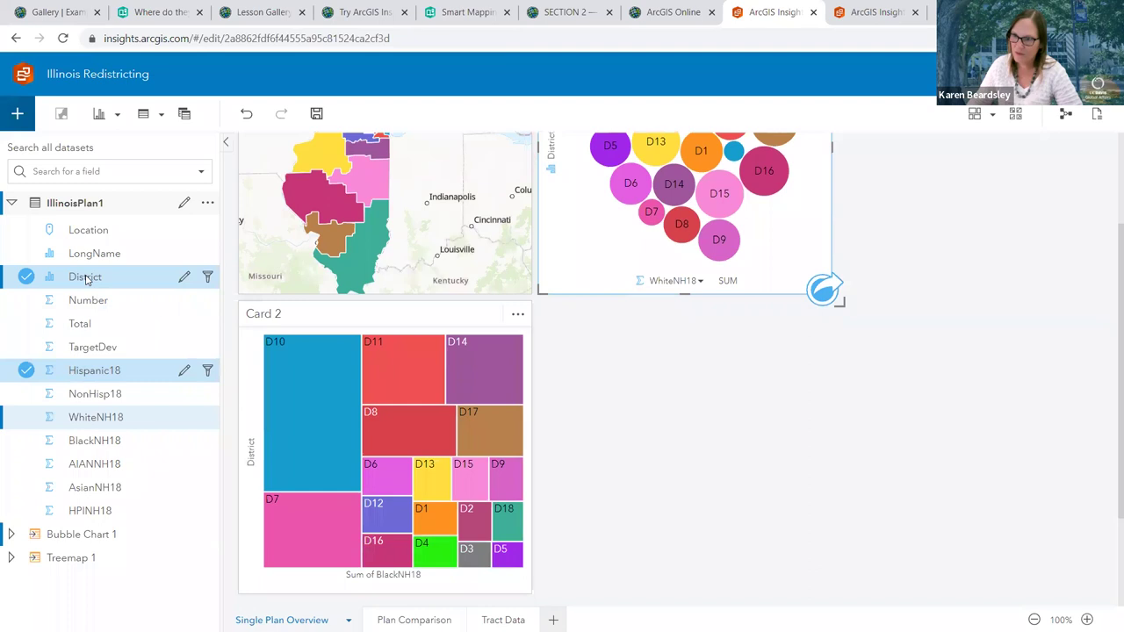
drag(86, 279, 690, 517)
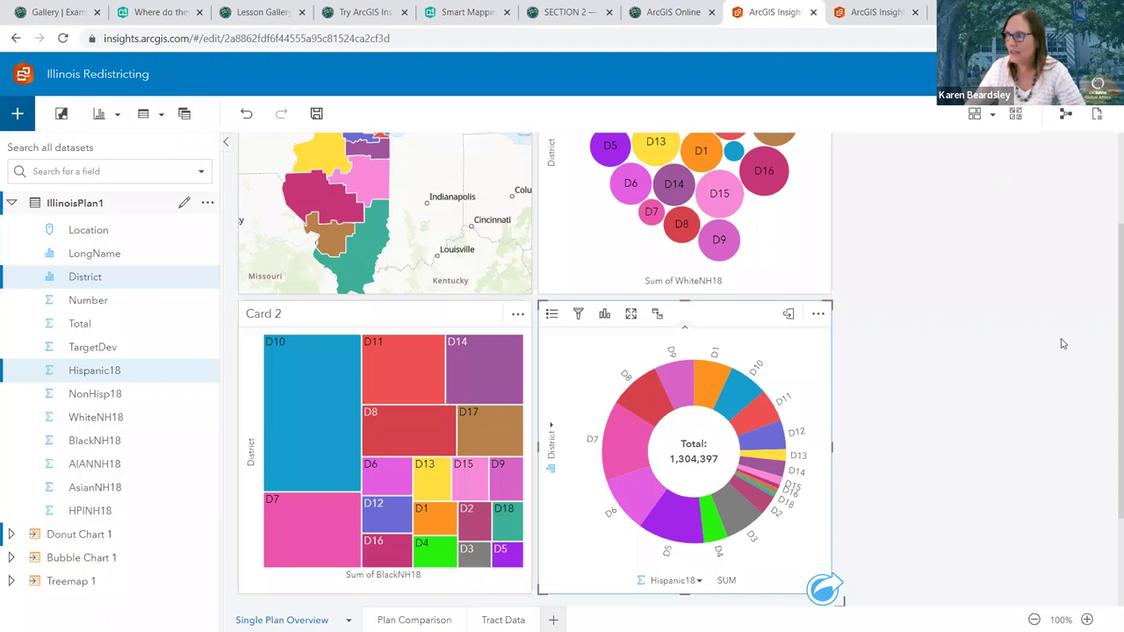
scroll(1044, 317, up, 1)
Change the WhiteNH18 bubble chart card into a treemap
scroll(781, 207, up, 1)
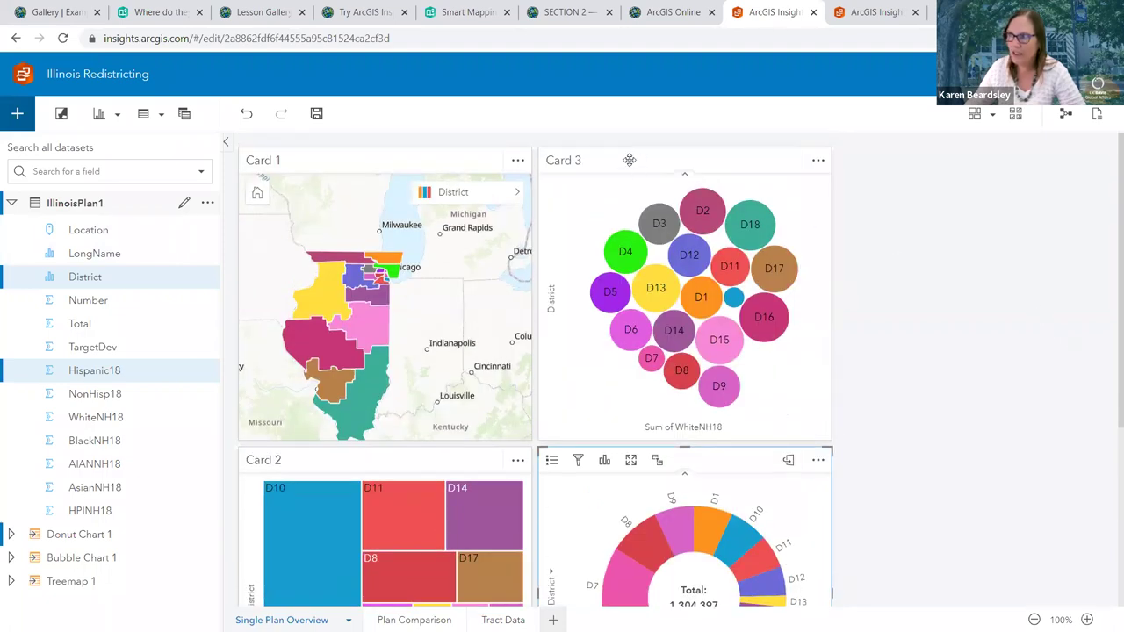
click(629, 163)
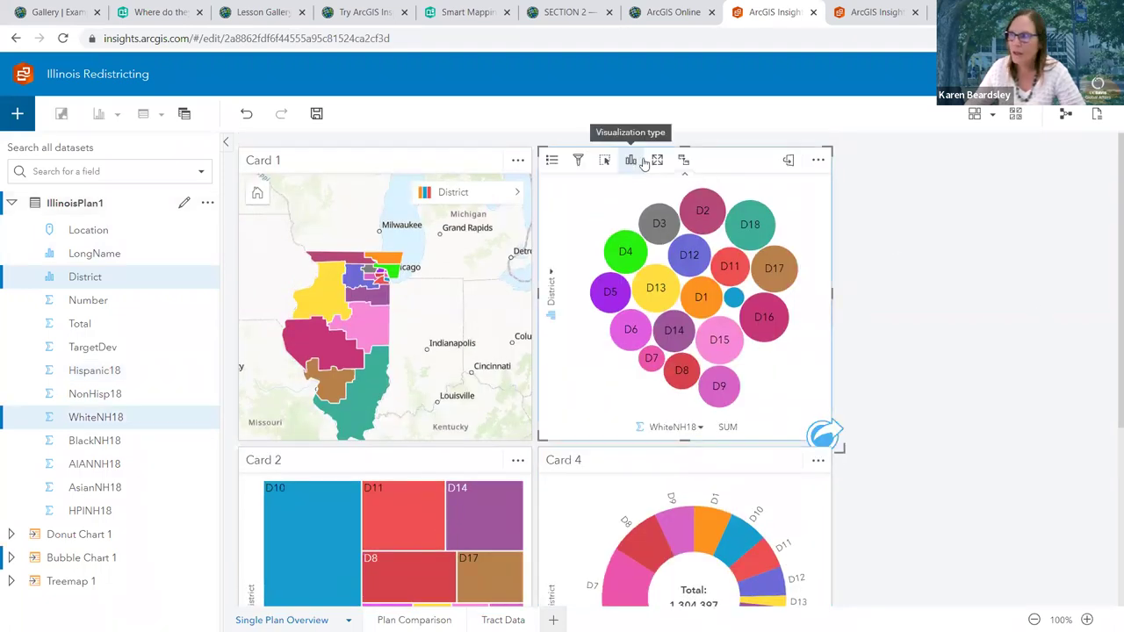
click(632, 163)
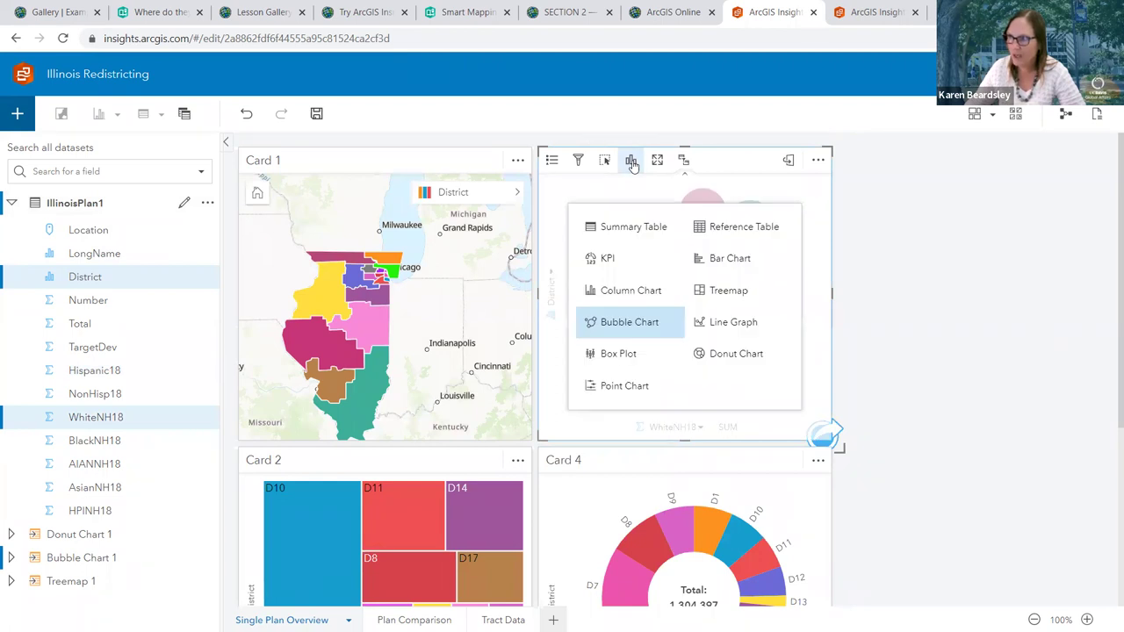
click(730, 297)
mouse_move(431, 524)
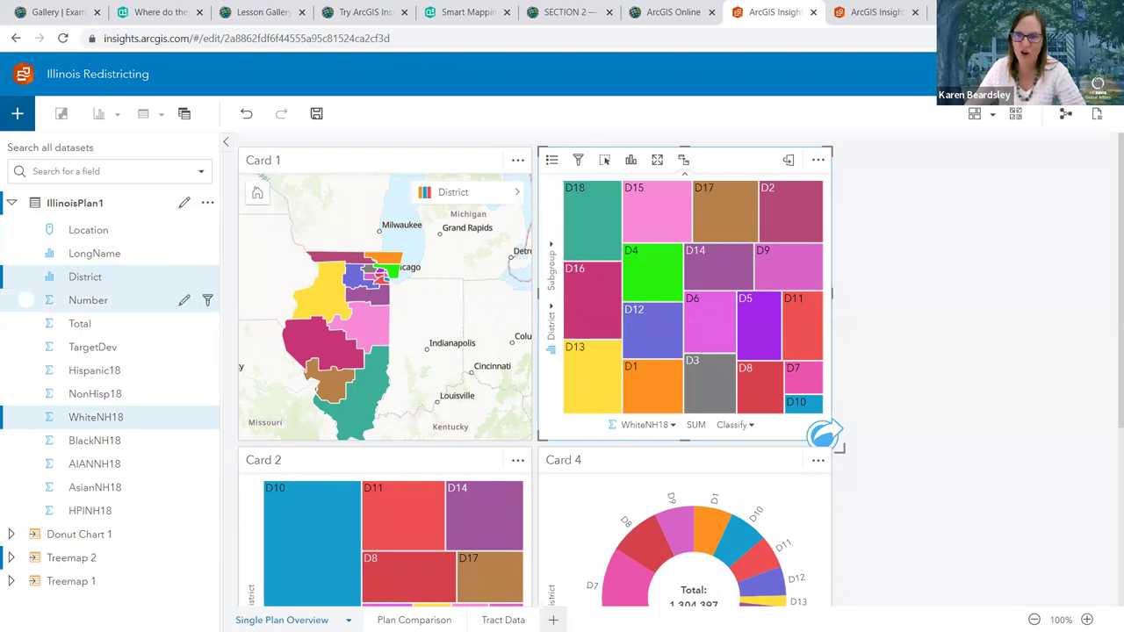
click(1008, 400)
Change the Hispanic18 donut chart card into a treemap
scroll(779, 439, down, 2)
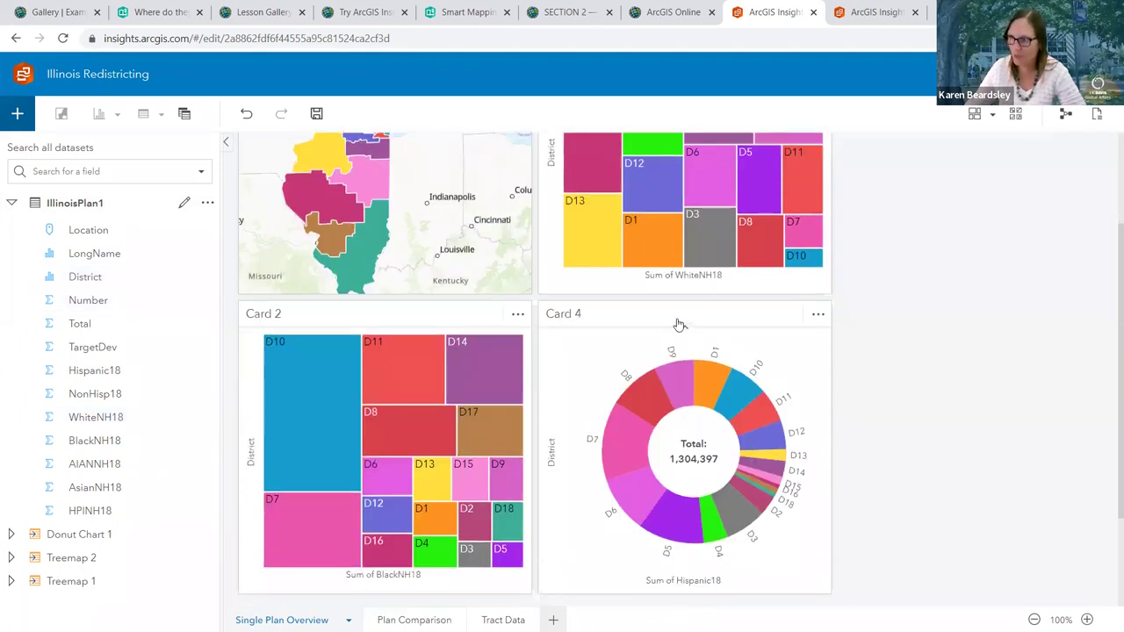
click(648, 318)
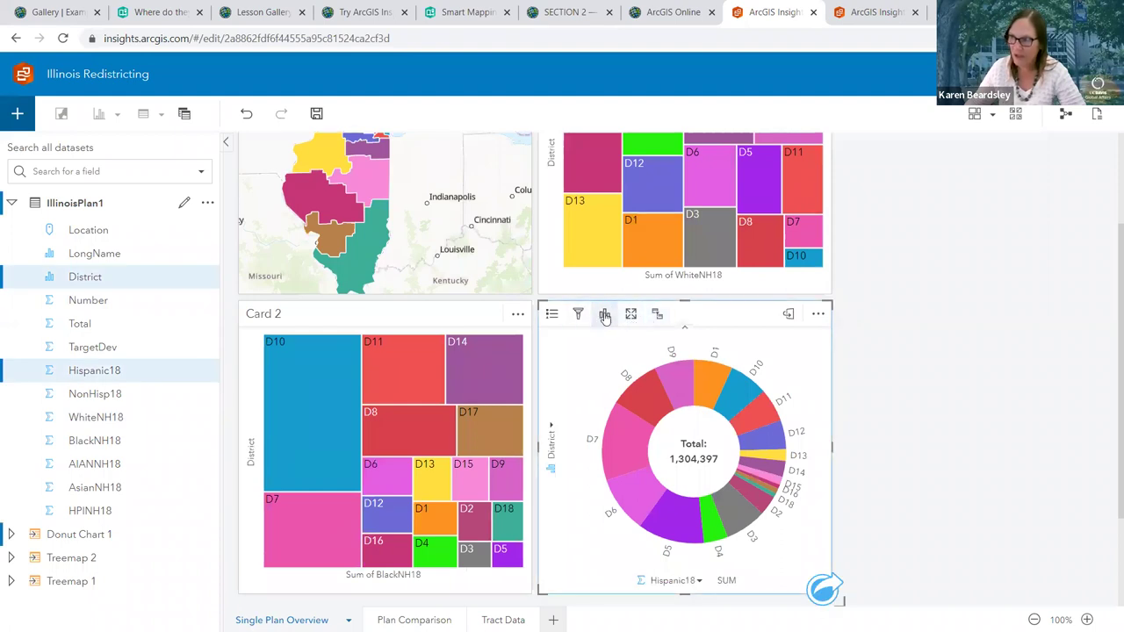
click(604, 315)
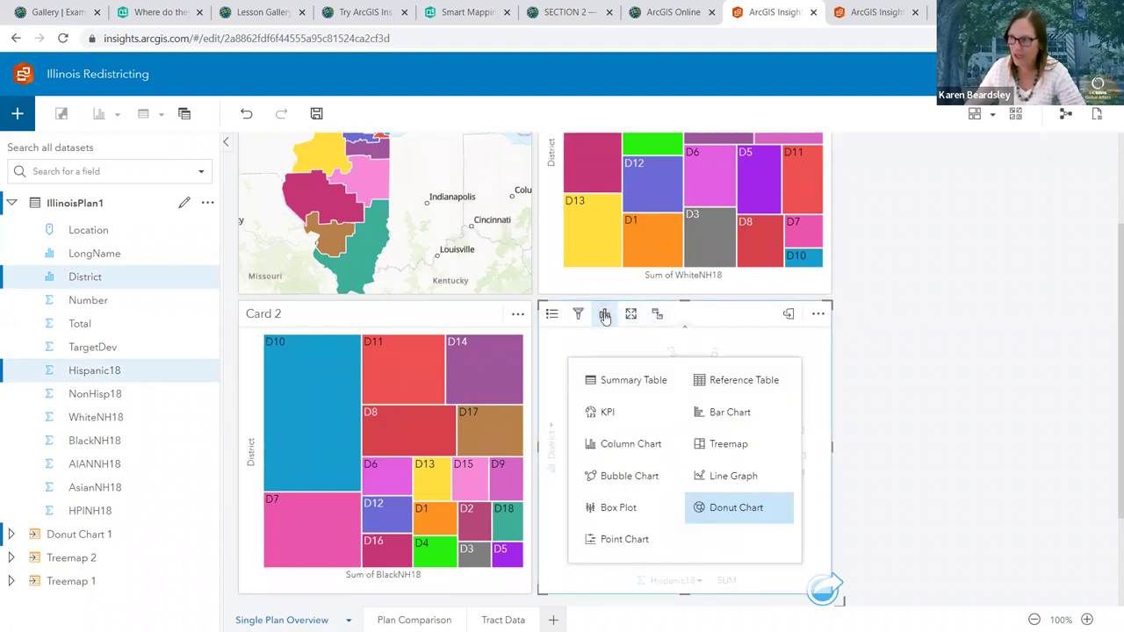
click(722, 444)
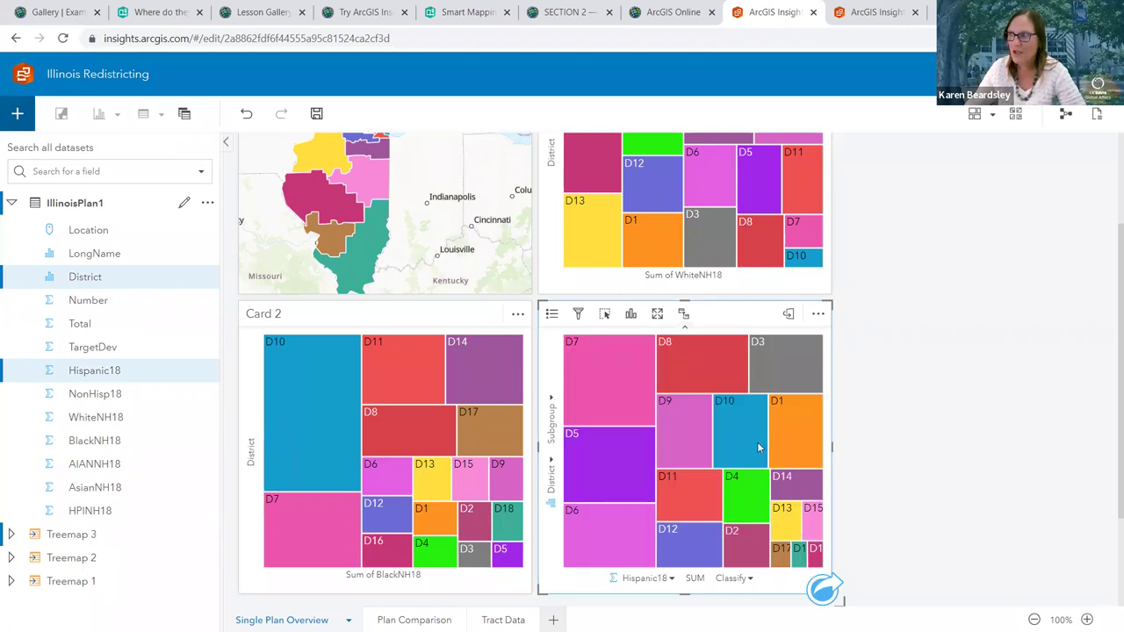
scroll(966, 436, up, 1)
scroll(974, 439, up, 1)
scroll(974, 439, down, 3)
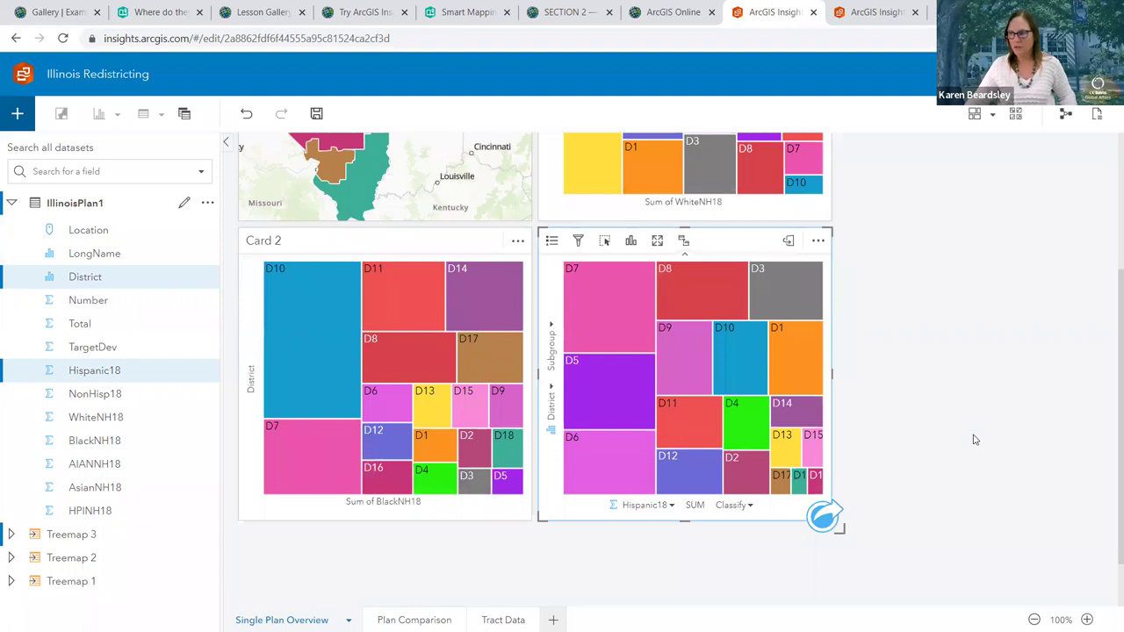
scroll(973, 439, down, 1)
scroll(973, 439, up, 2)
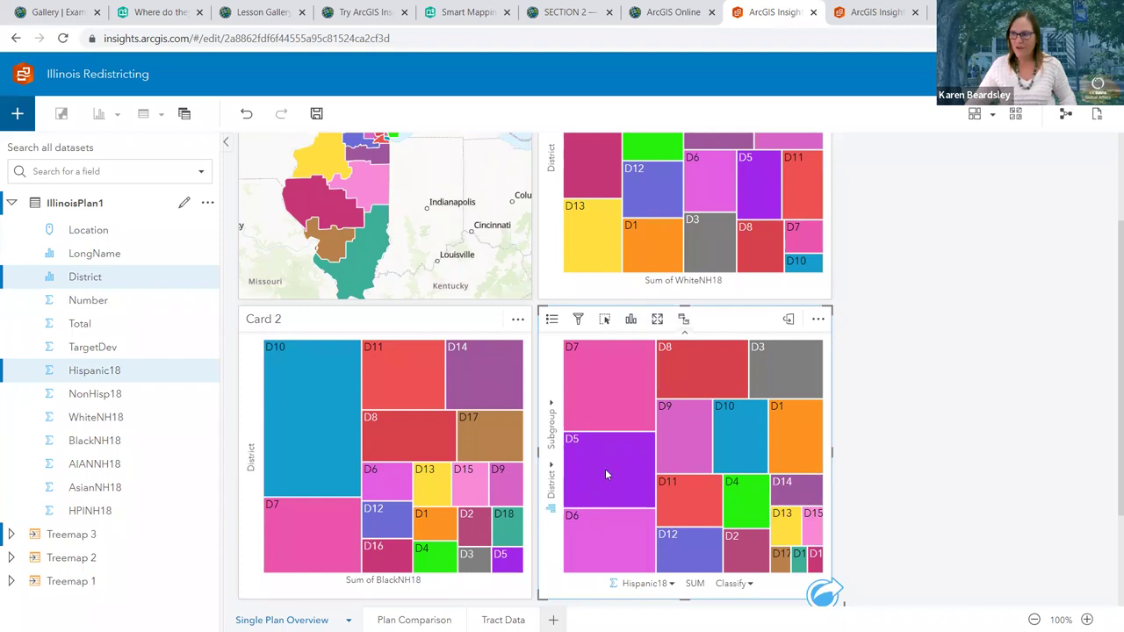
mouse_move(297, 392)
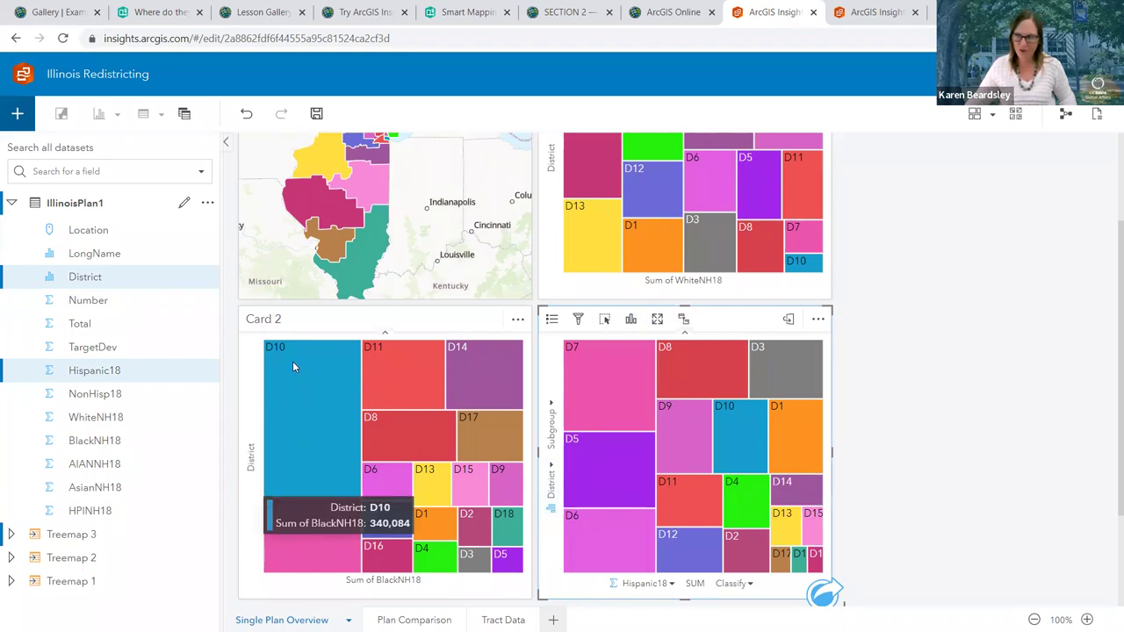
scroll(573, 362, up, 2)
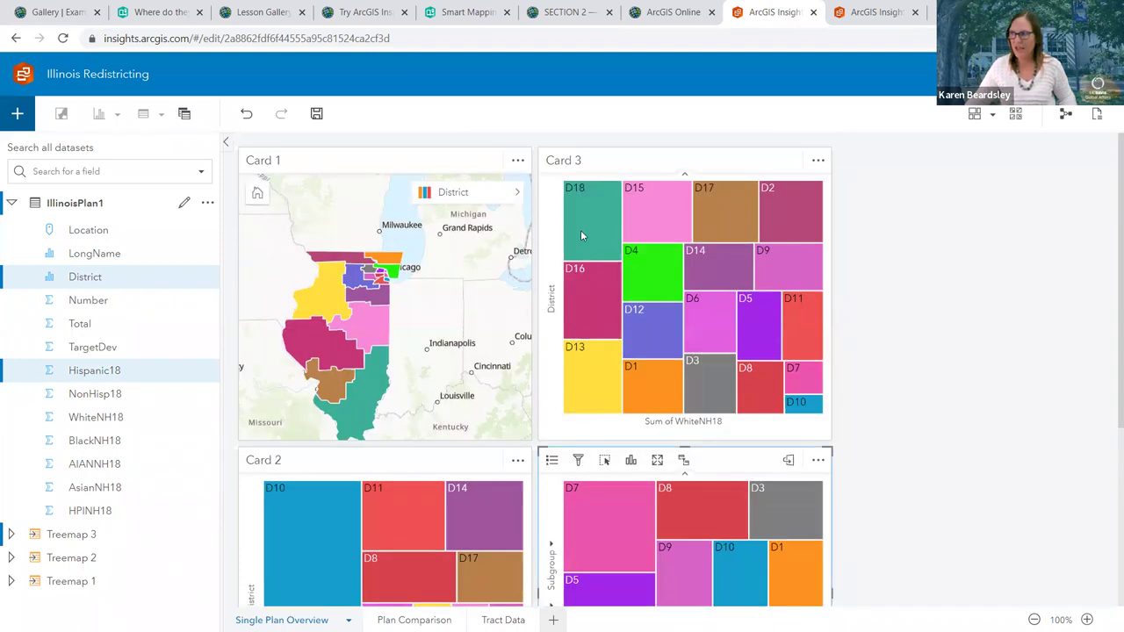
mouse_move(581, 236)
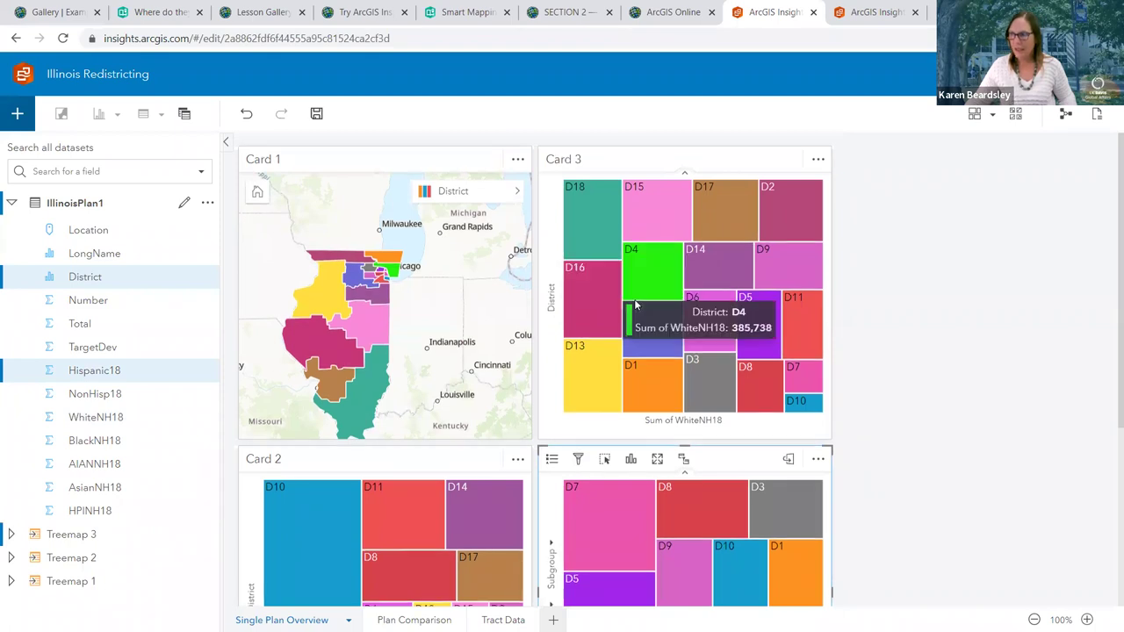
scroll(594, 220, down, 1)
scroll(596, 195, up, 1)
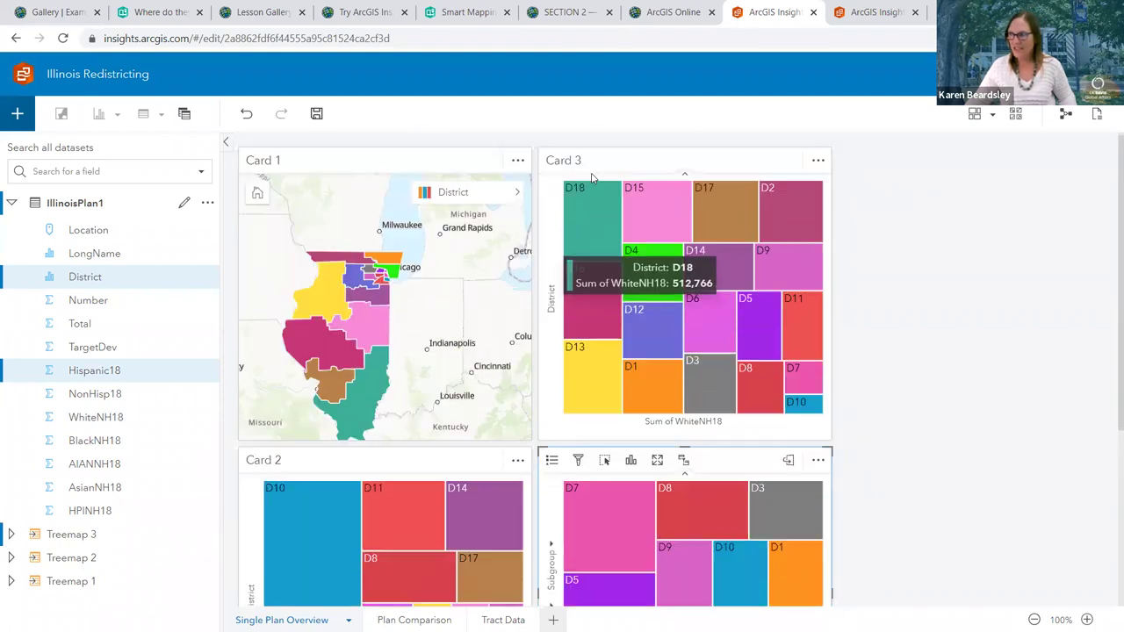
scroll(598, 206, down, 3)
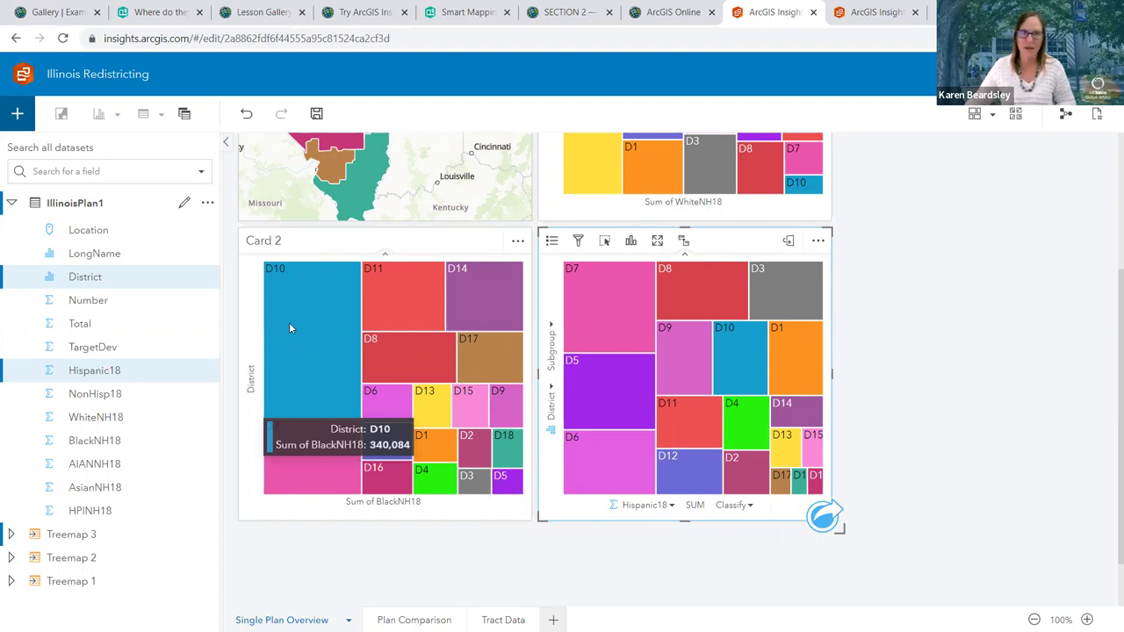
scroll(580, 215, up, 3)
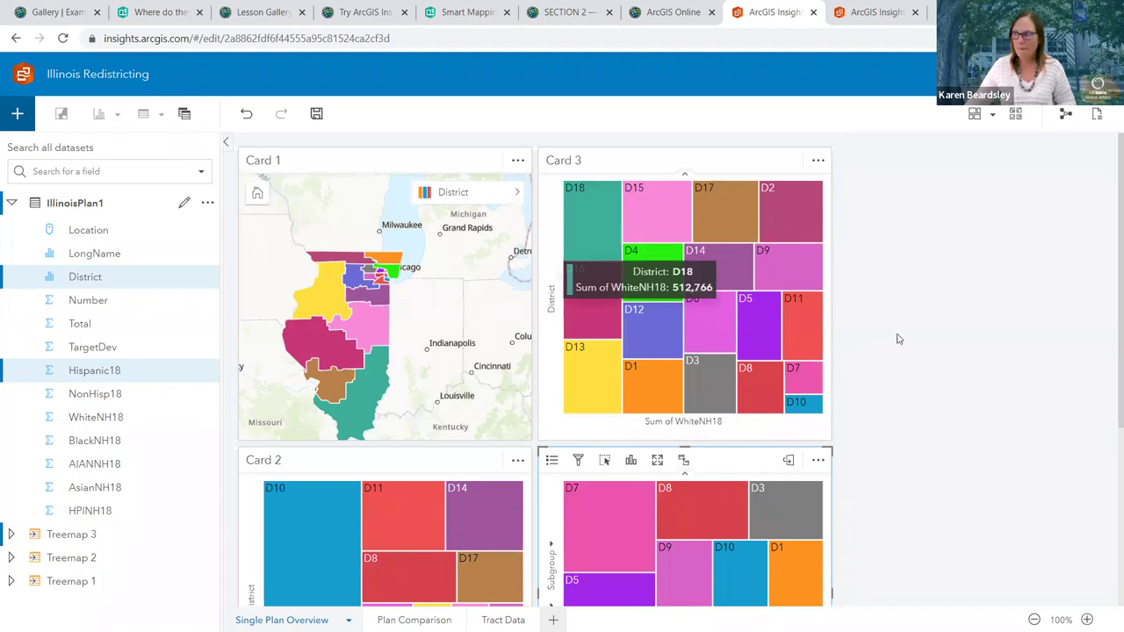
scroll(973, 376, down, 2)
mouse_move(621, 389)
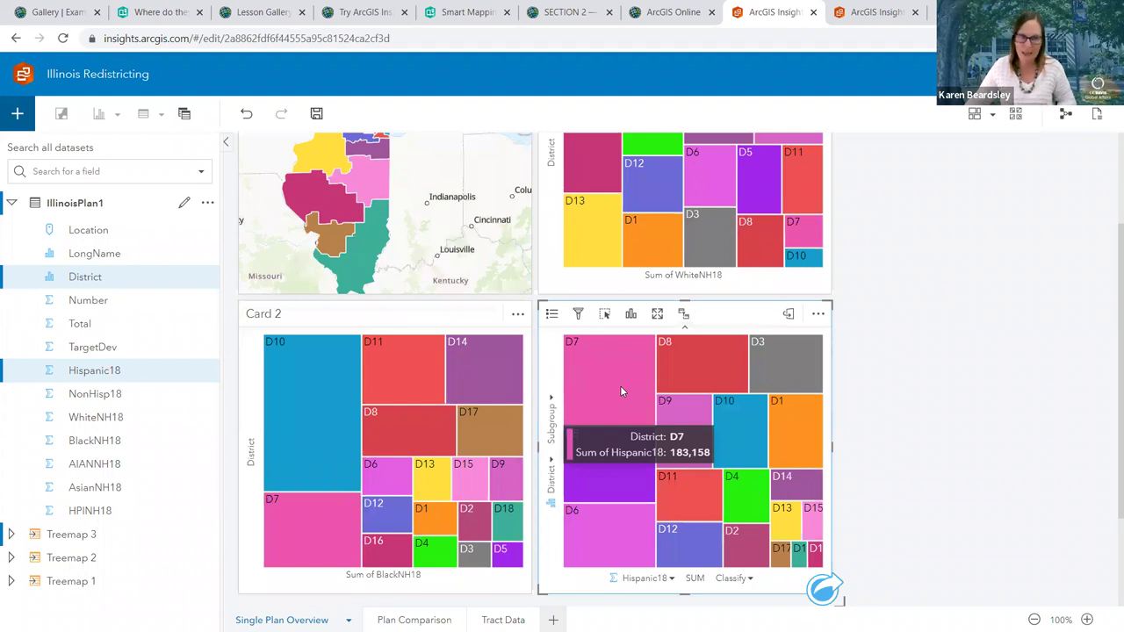
click(621, 390)
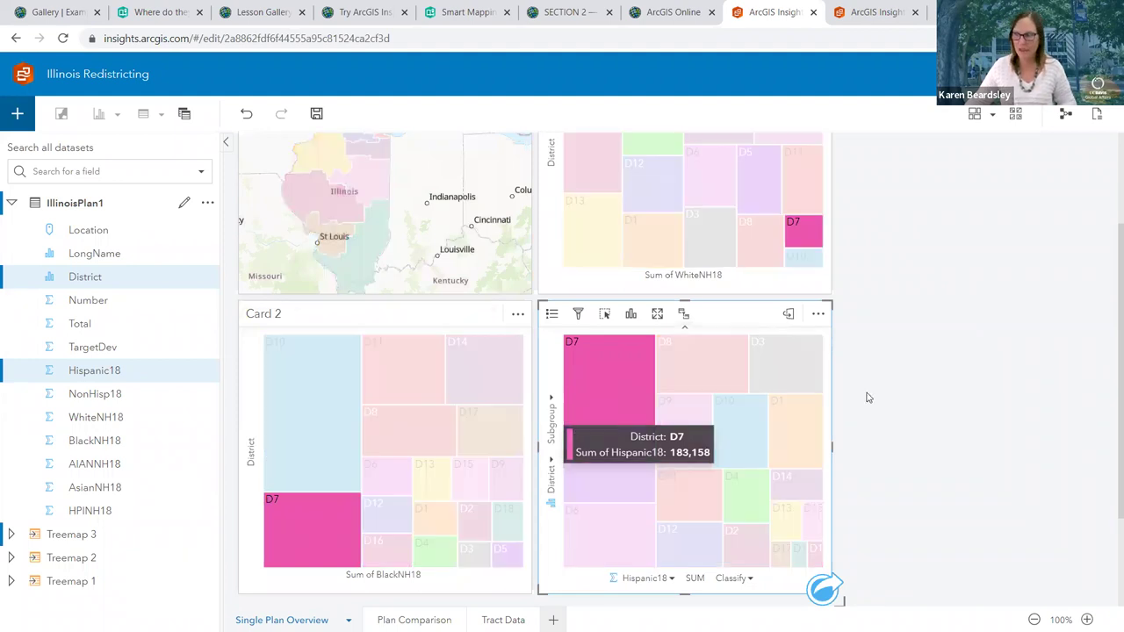
scroll(904, 399, up, 3)
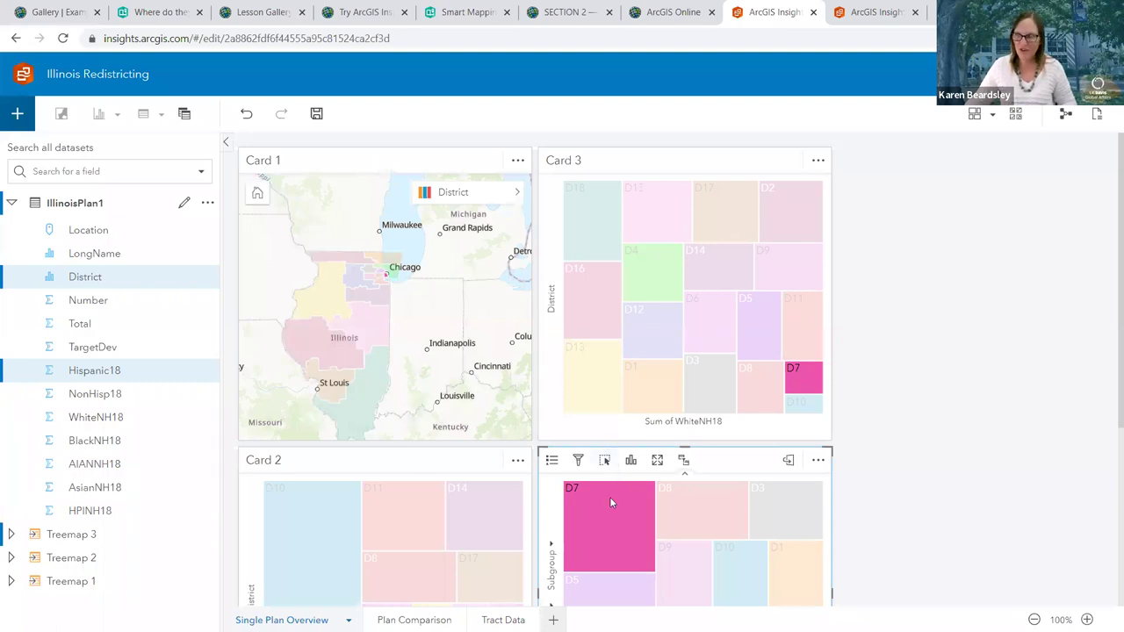
mouse_move(600, 507)
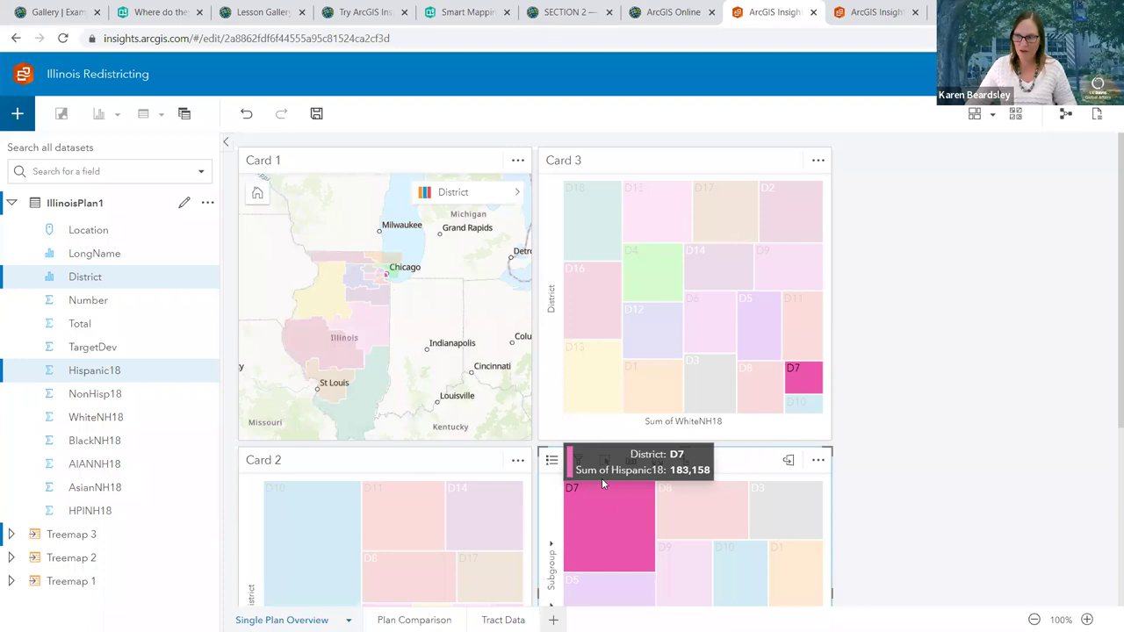
click(578, 485)
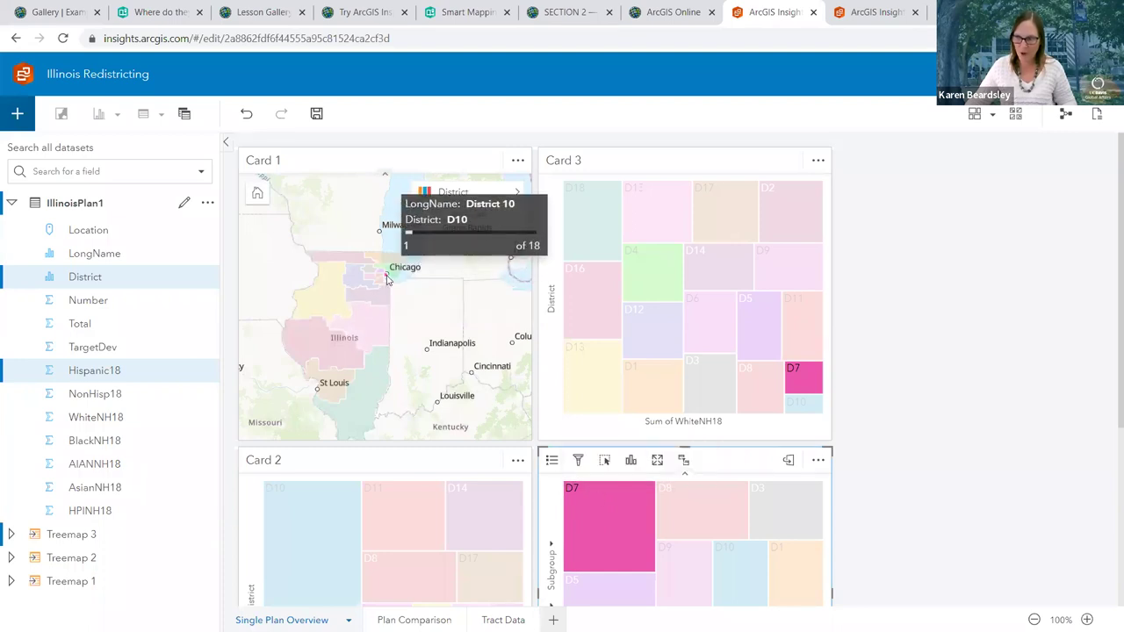
click(843, 321)
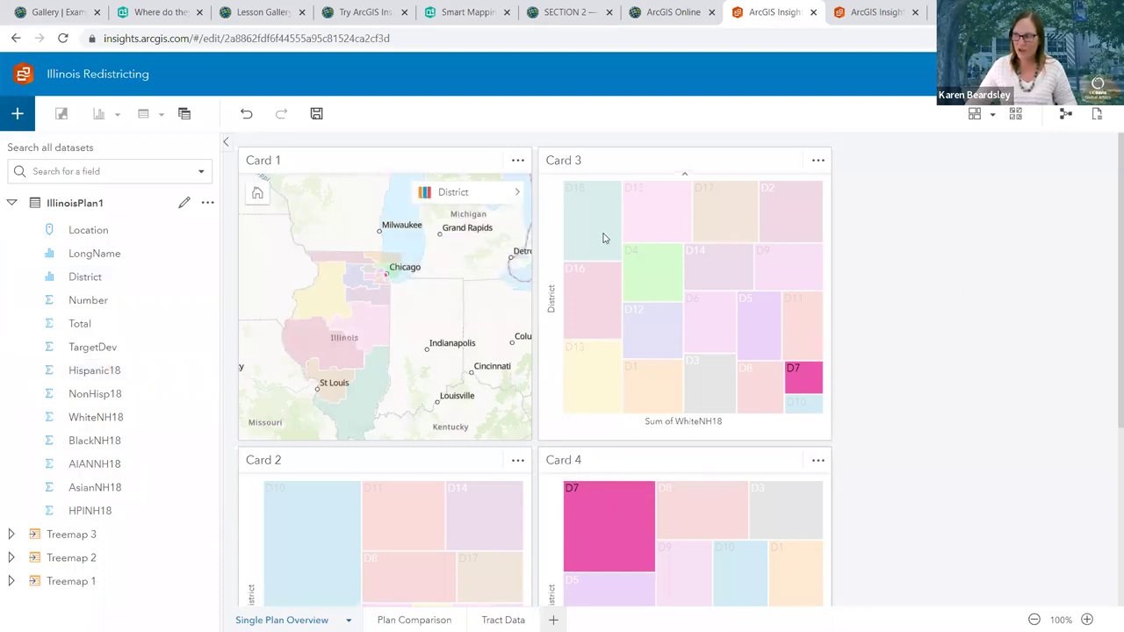
click(312, 496)
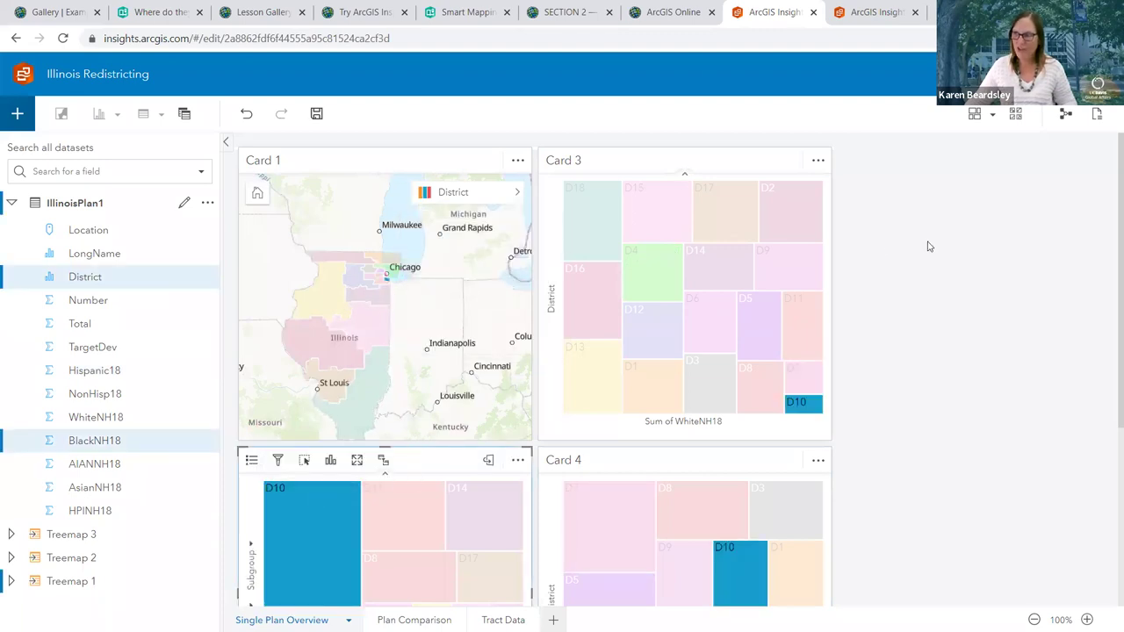
click(594, 239)
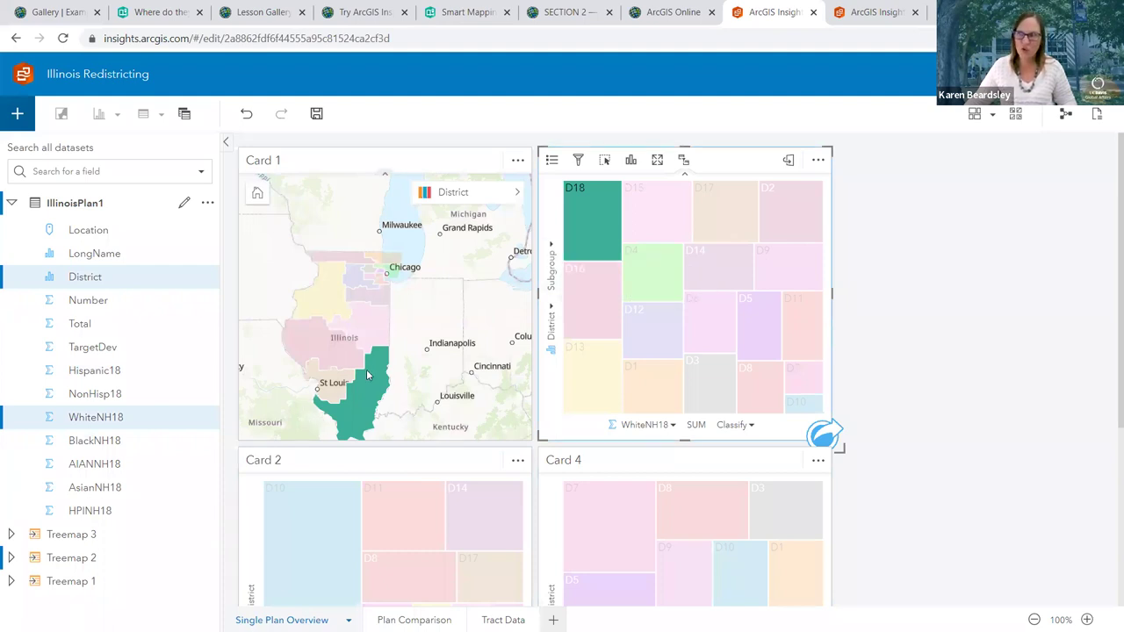
mouse_move(373, 396)
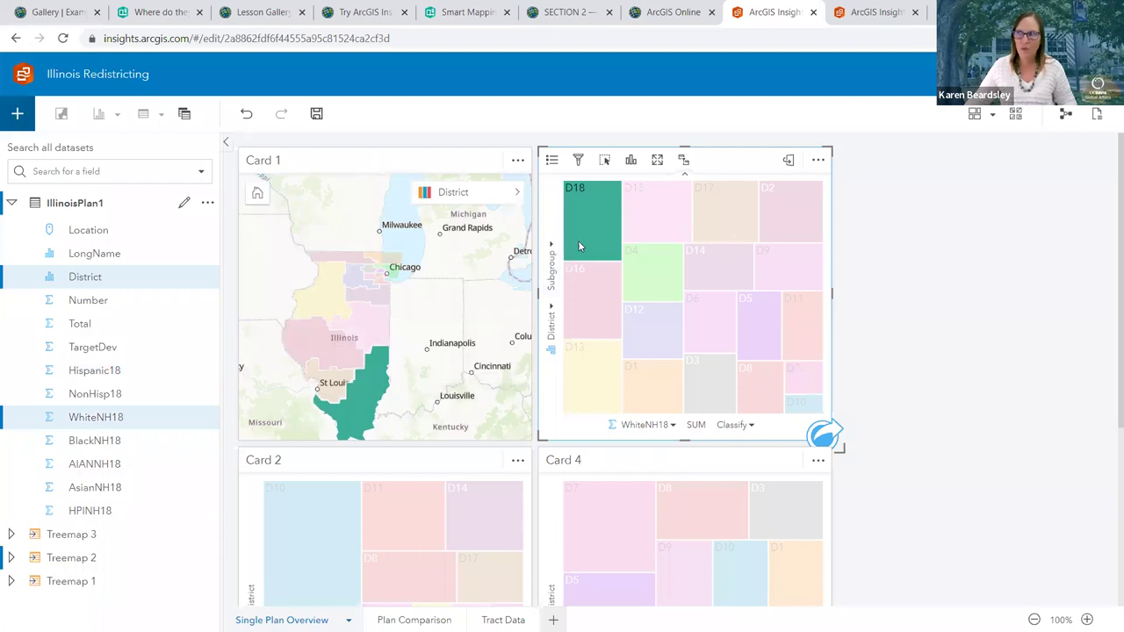
mouse_move(589, 238)
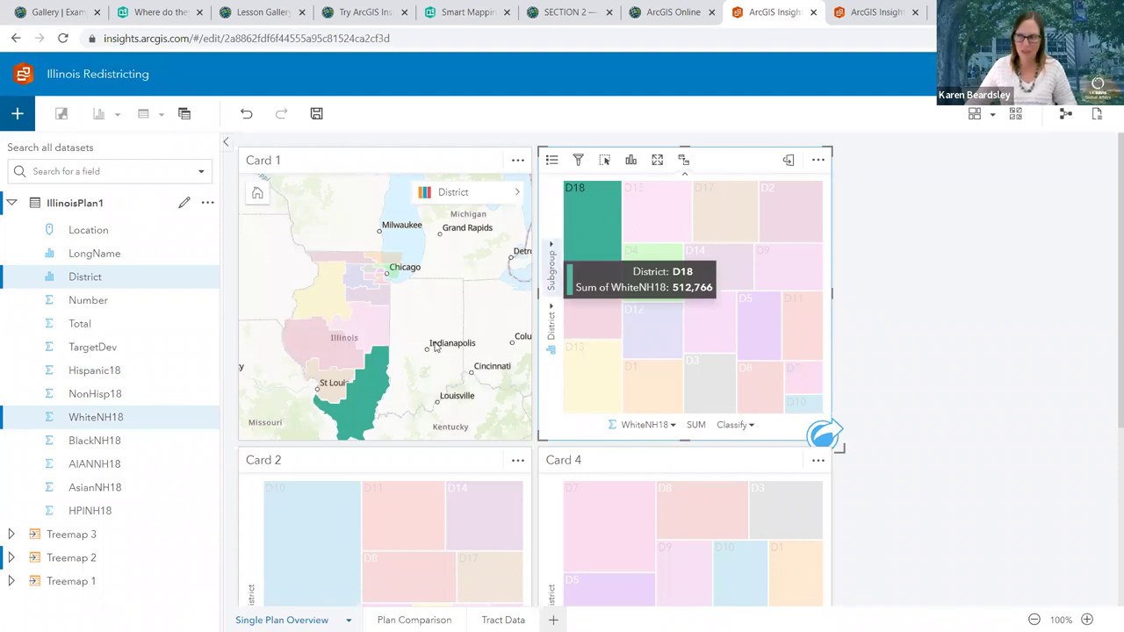
mouse_move(351, 432)
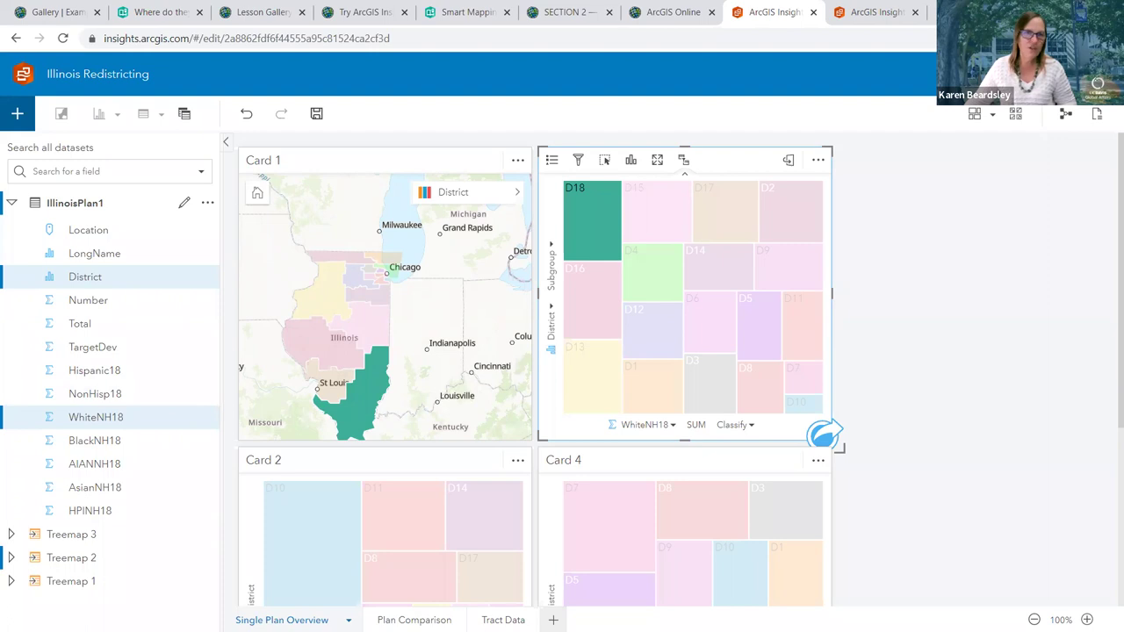
click(316, 203)
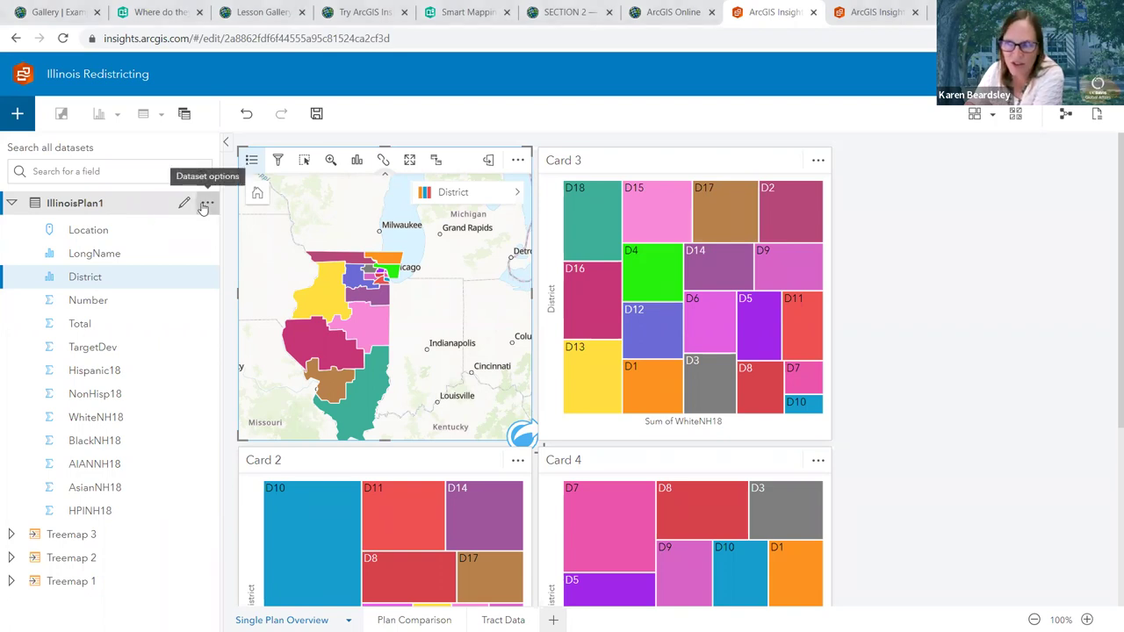
Open the IllinoisPlan1 data table from the dataset options and add an empty field column
click(205, 206)
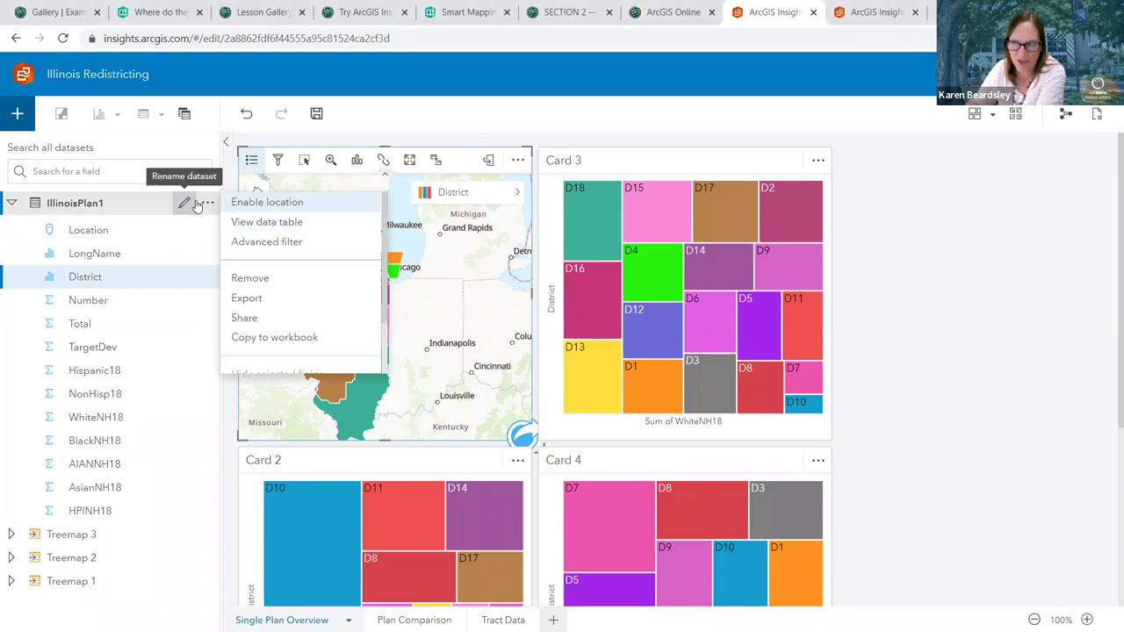
click(255, 222)
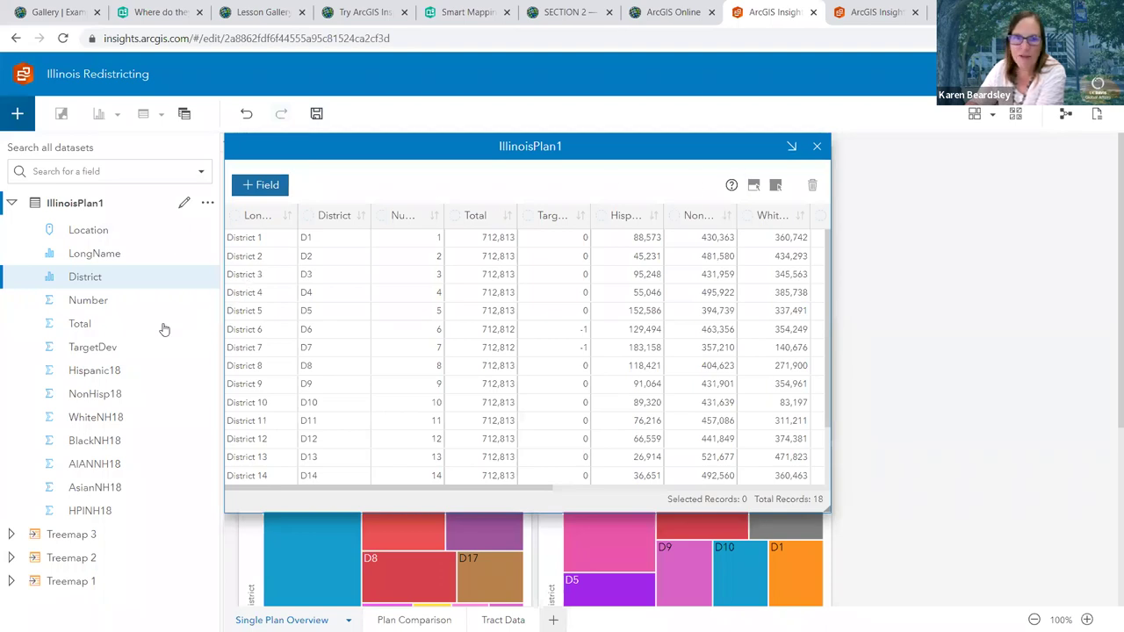
click(263, 186)
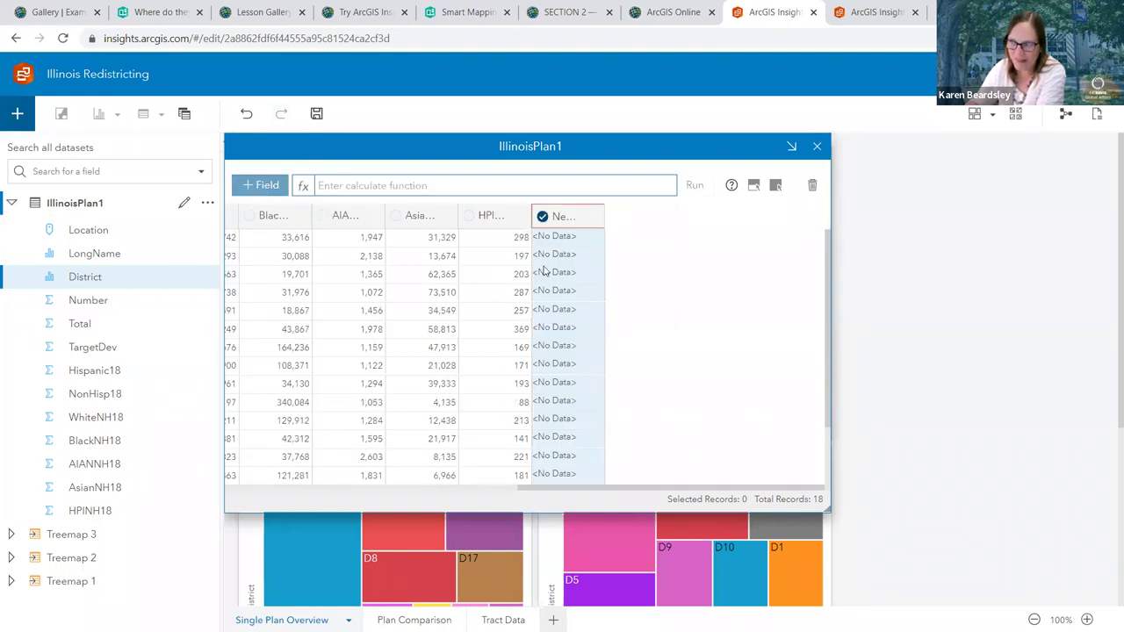
Calculate the new field as BlackNH18/Total*100
click(355, 184)
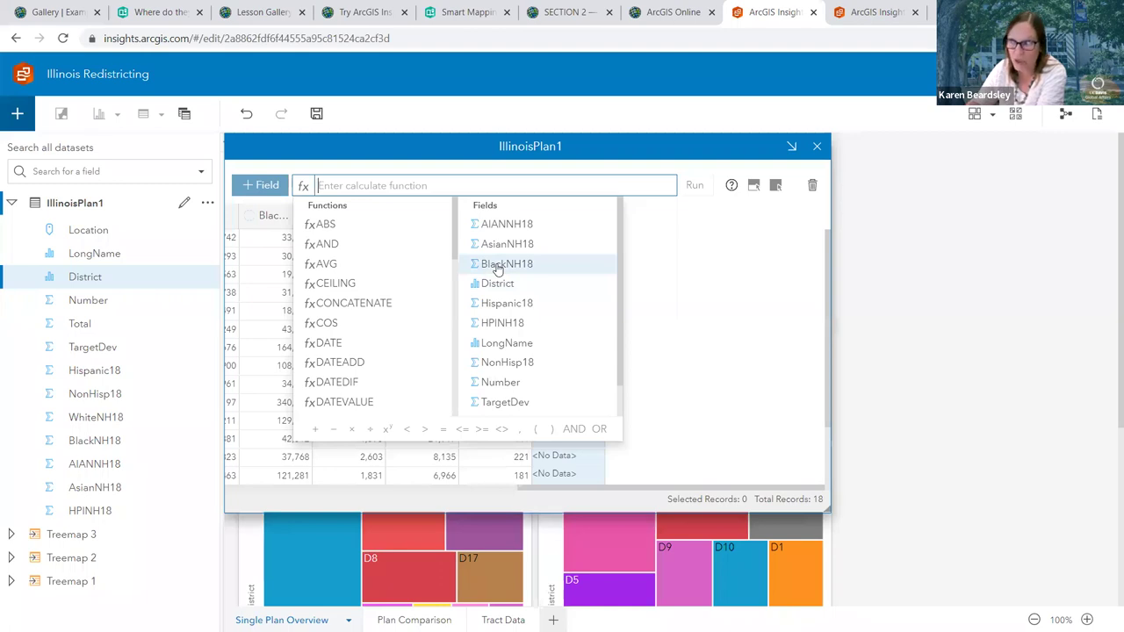
click(497, 269)
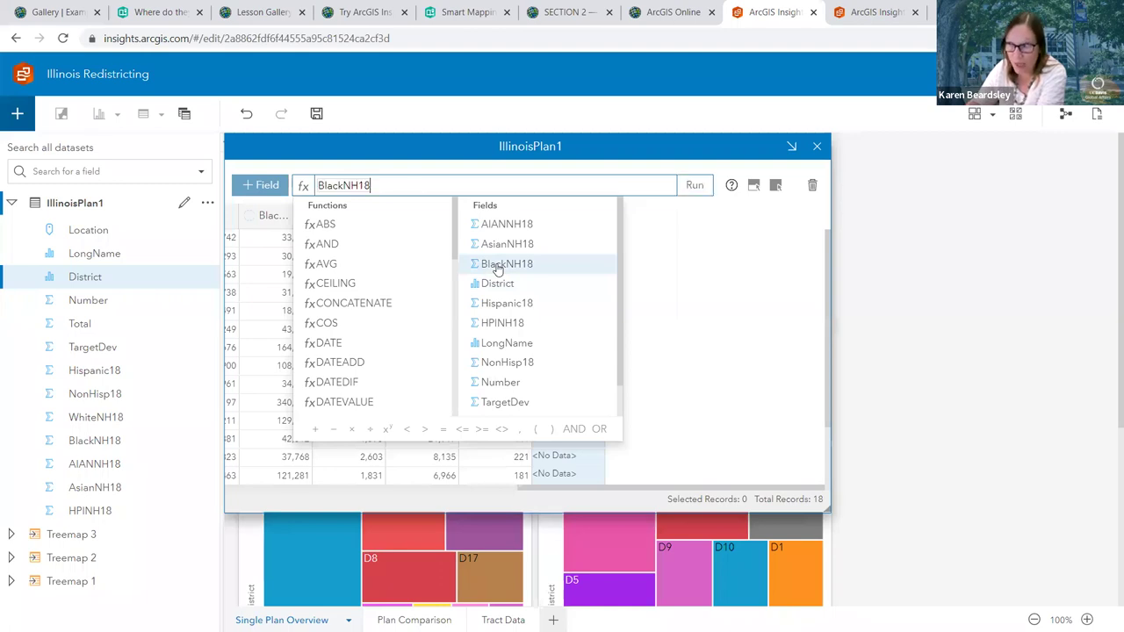
click(370, 431)
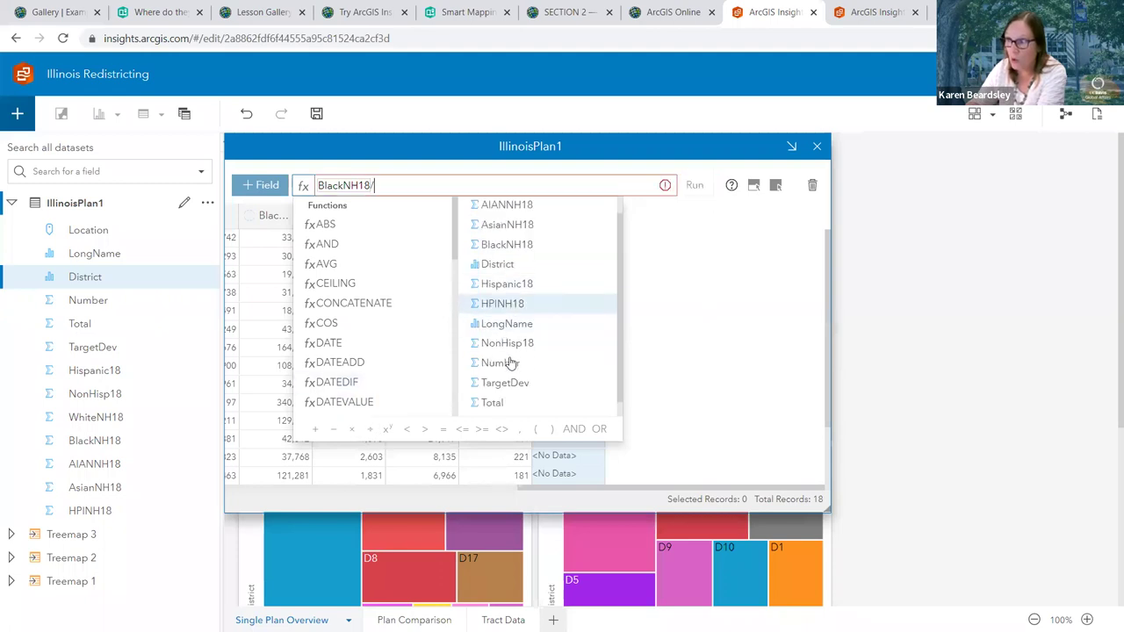
scroll(508, 373, down, 1)
click(497, 387)
click(352, 431)
text(100)
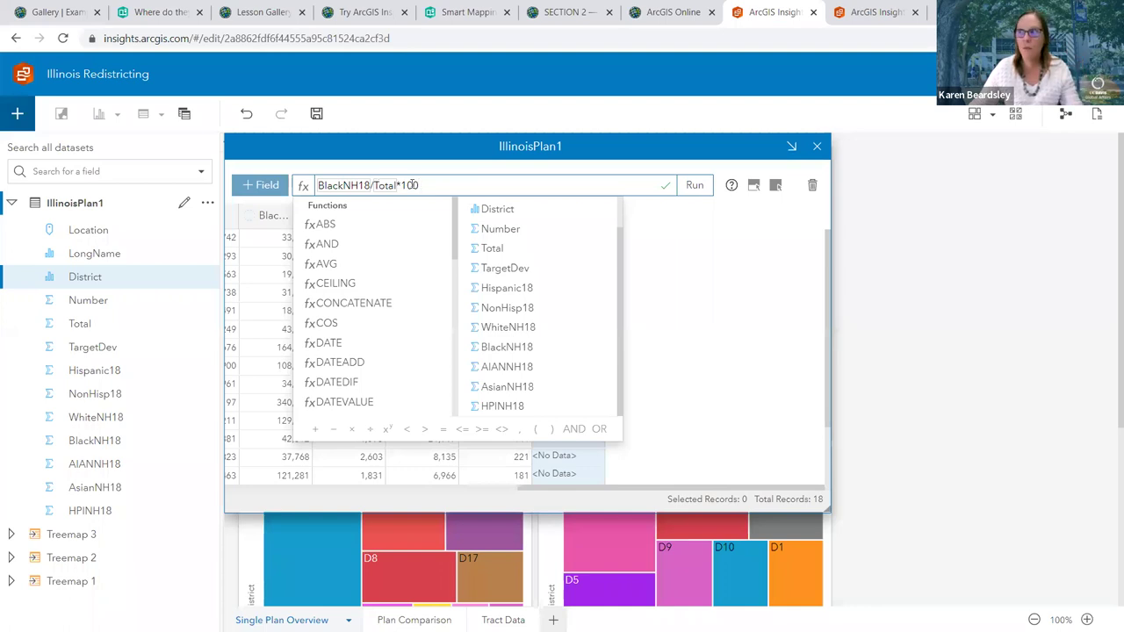
click(695, 186)
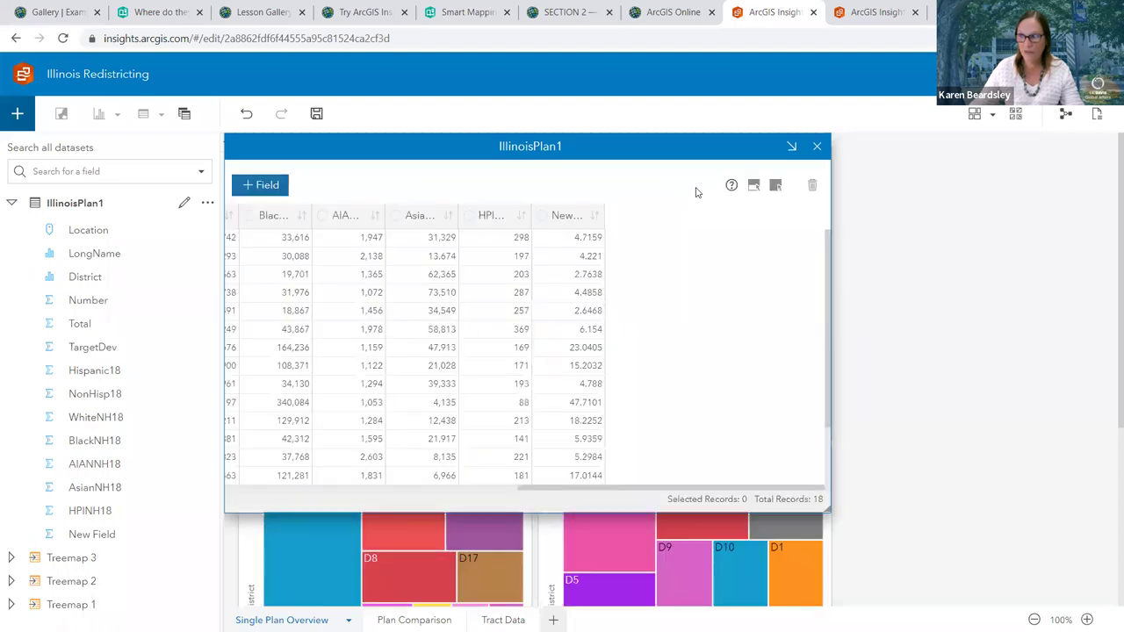
Rename the calculated column to %Black
scroll(577, 303, down, 3)
scroll(577, 303, up, 3)
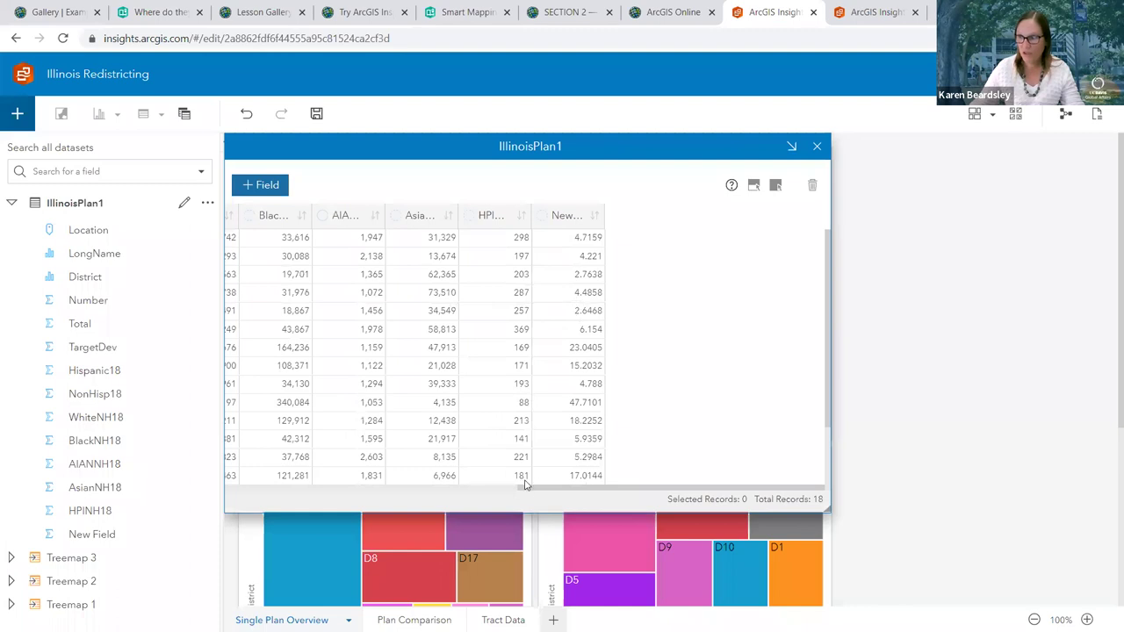
drag(527, 488, 221, 480)
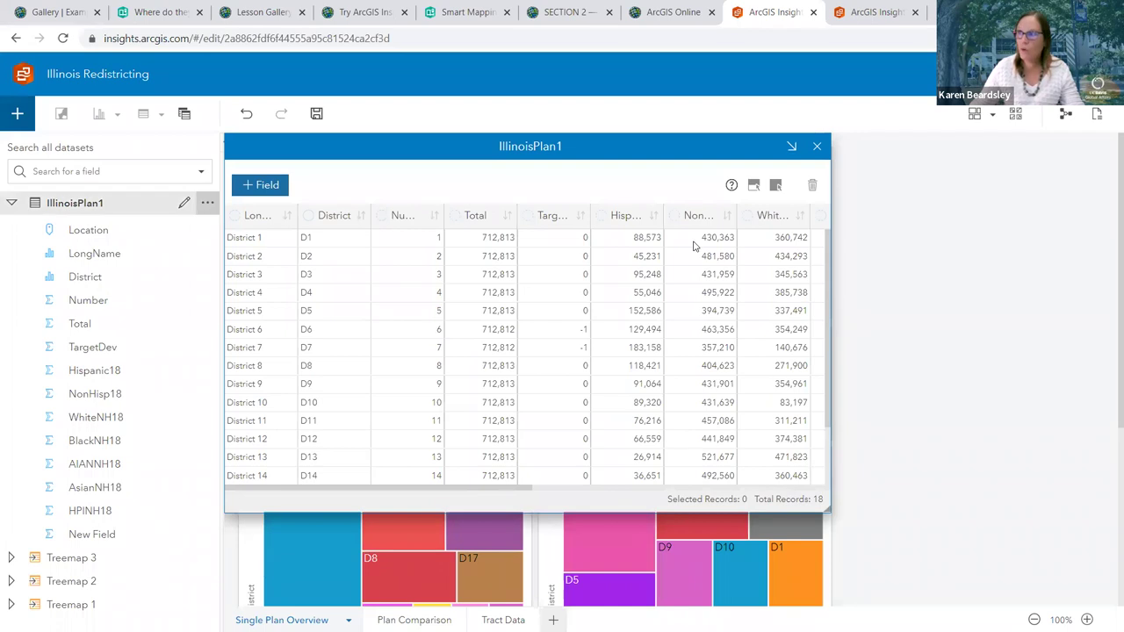
scroll(689, 490, right, 5)
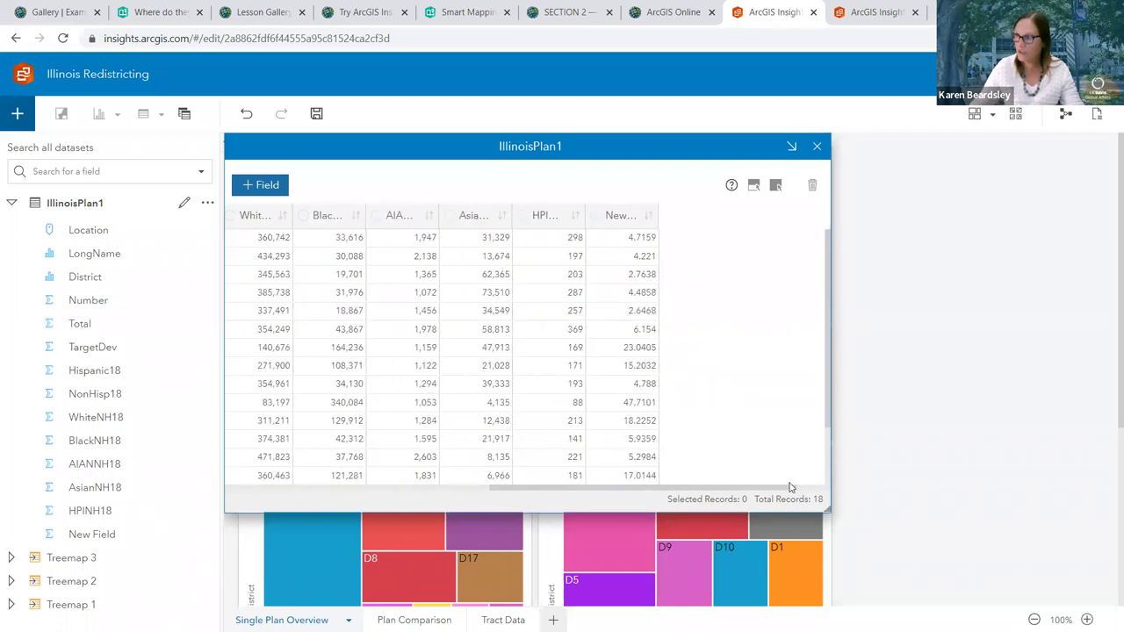
double_click(575, 215)
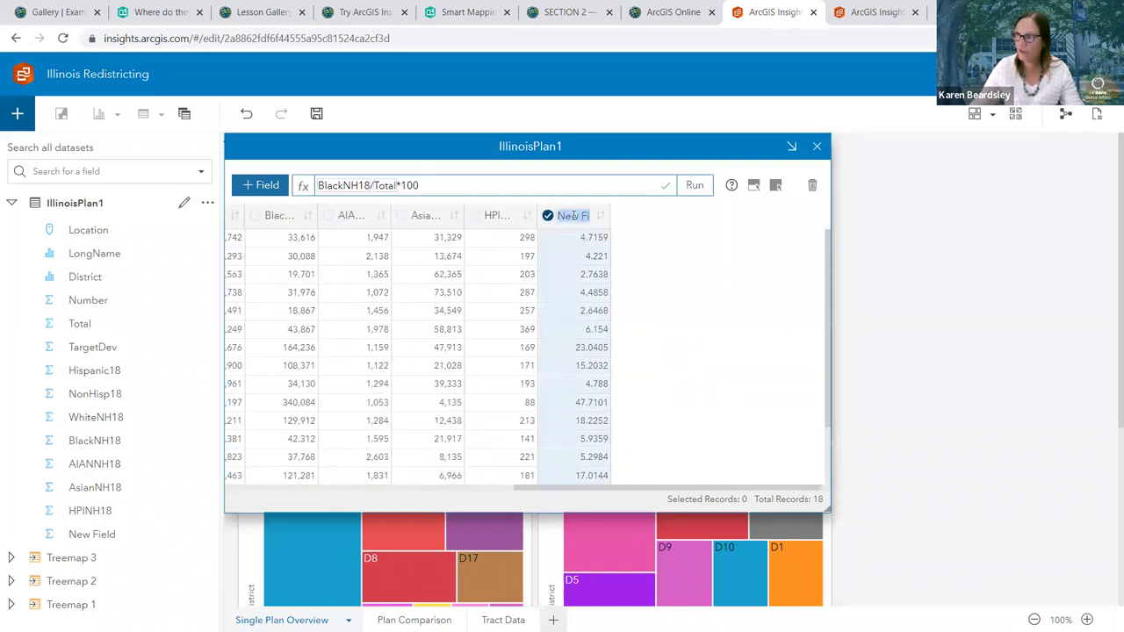
text(%Black)
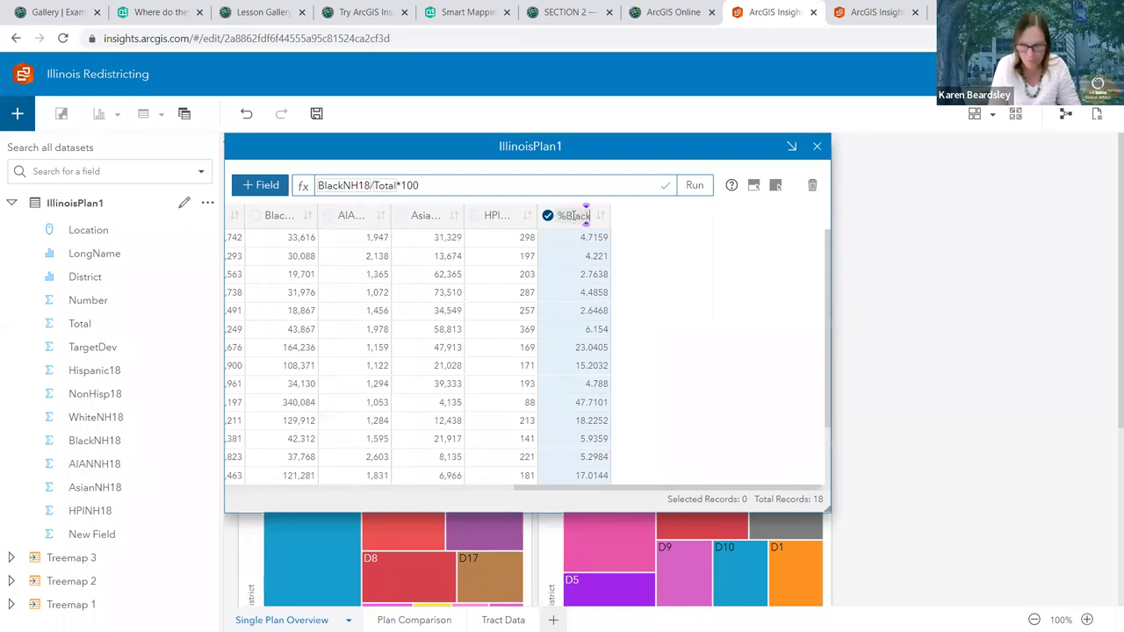
click(688, 279)
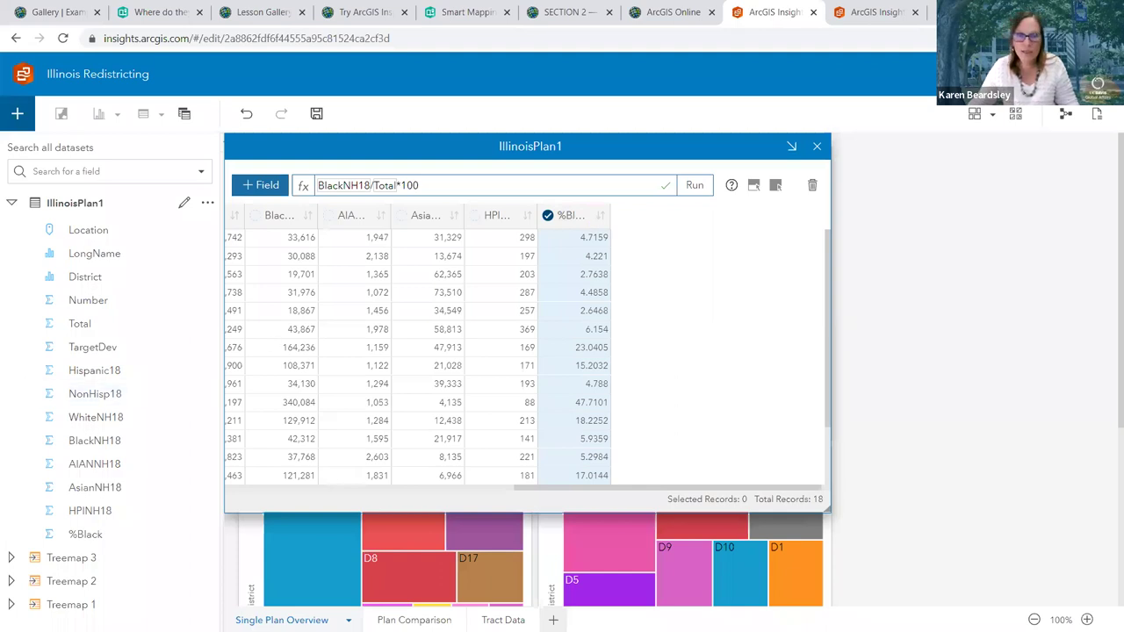
Add a new field calculated as WhiteNH18/Total*100
click(260, 187)
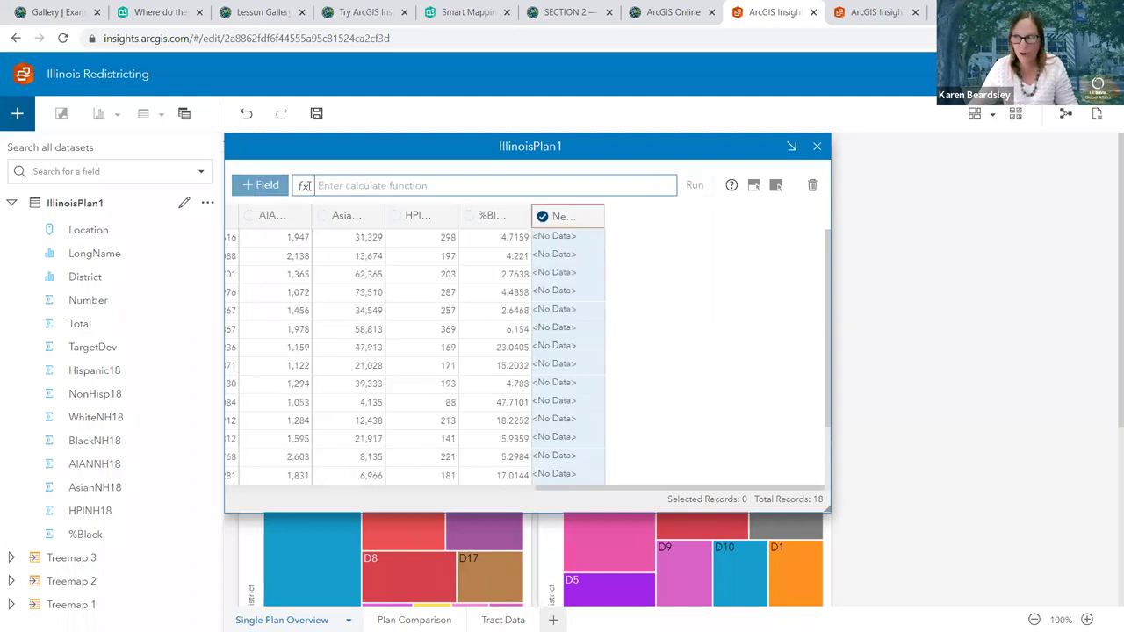
click(412, 186)
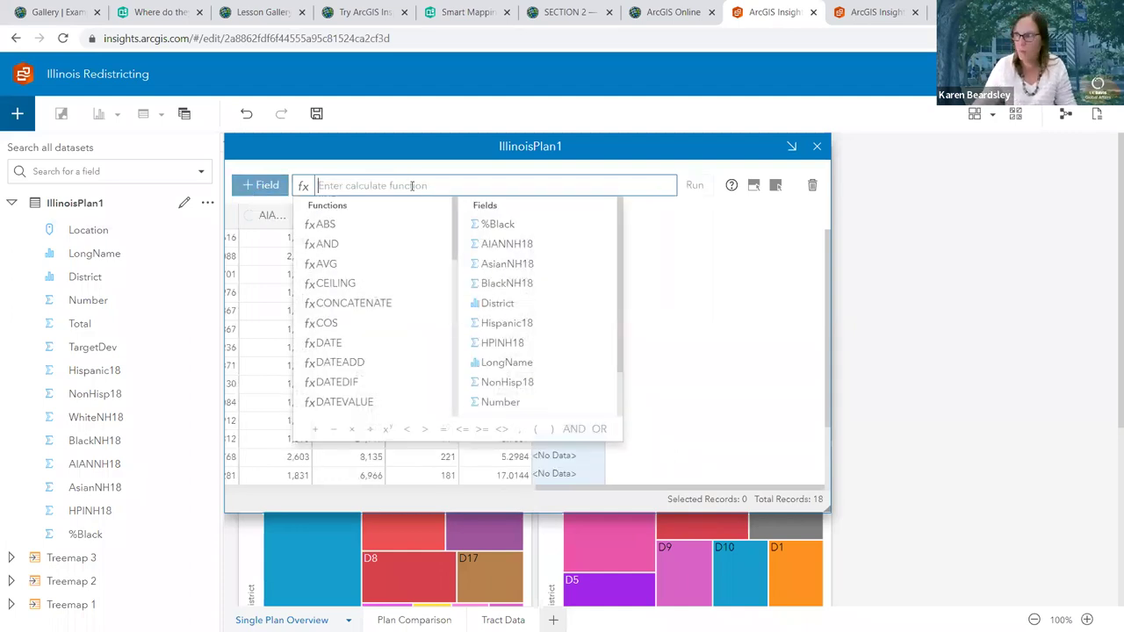
scroll(518, 329, down, 1)
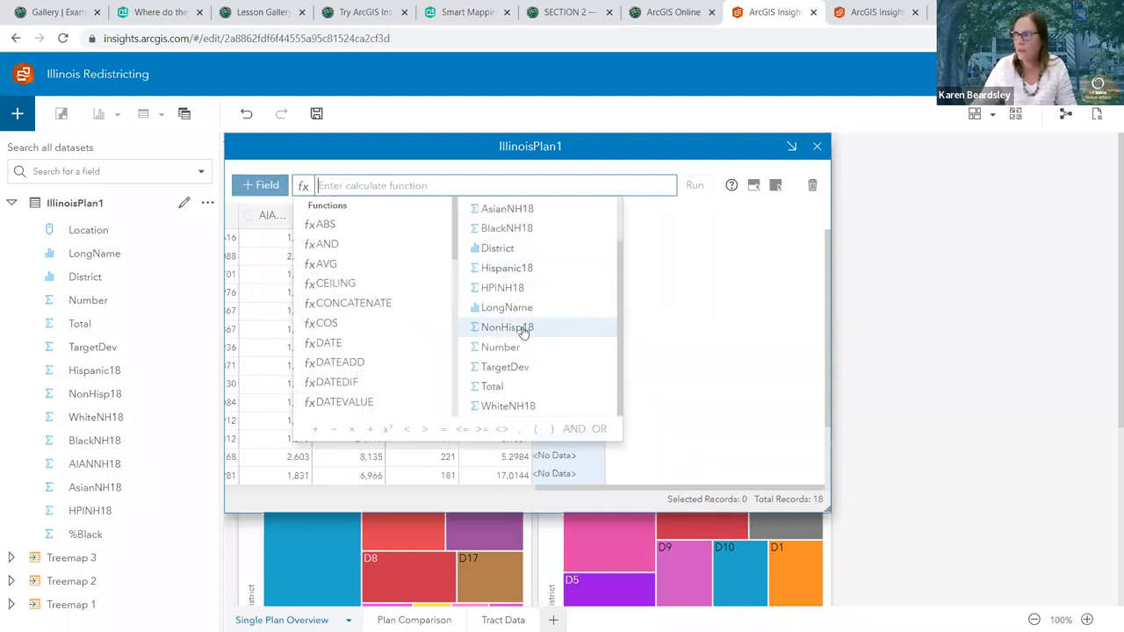
click(496, 409)
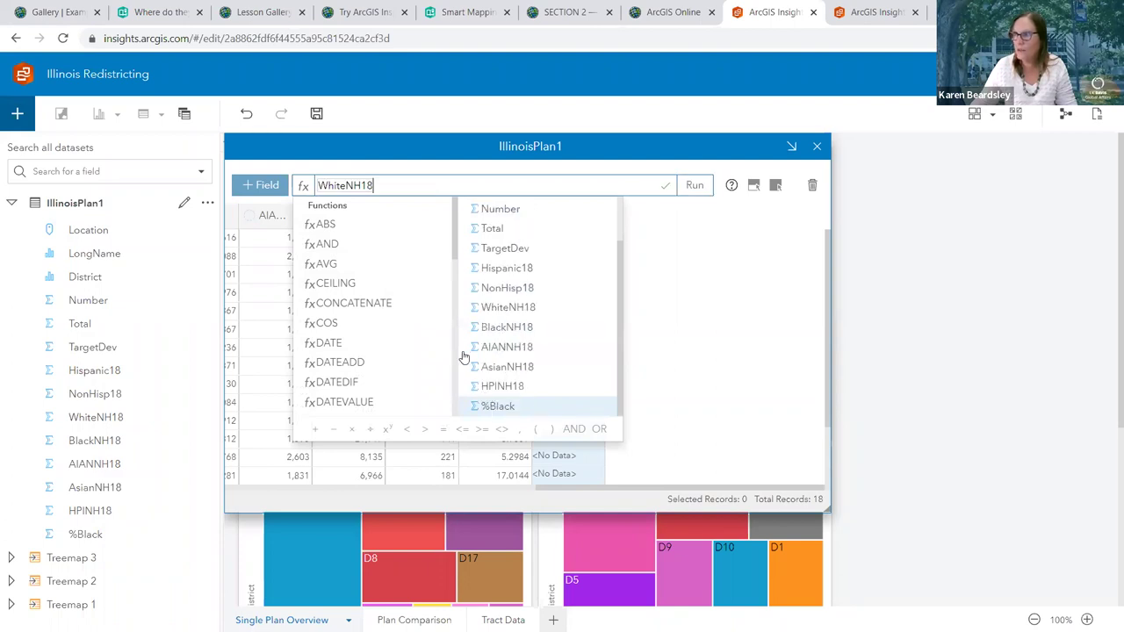
click(371, 430)
click(490, 389)
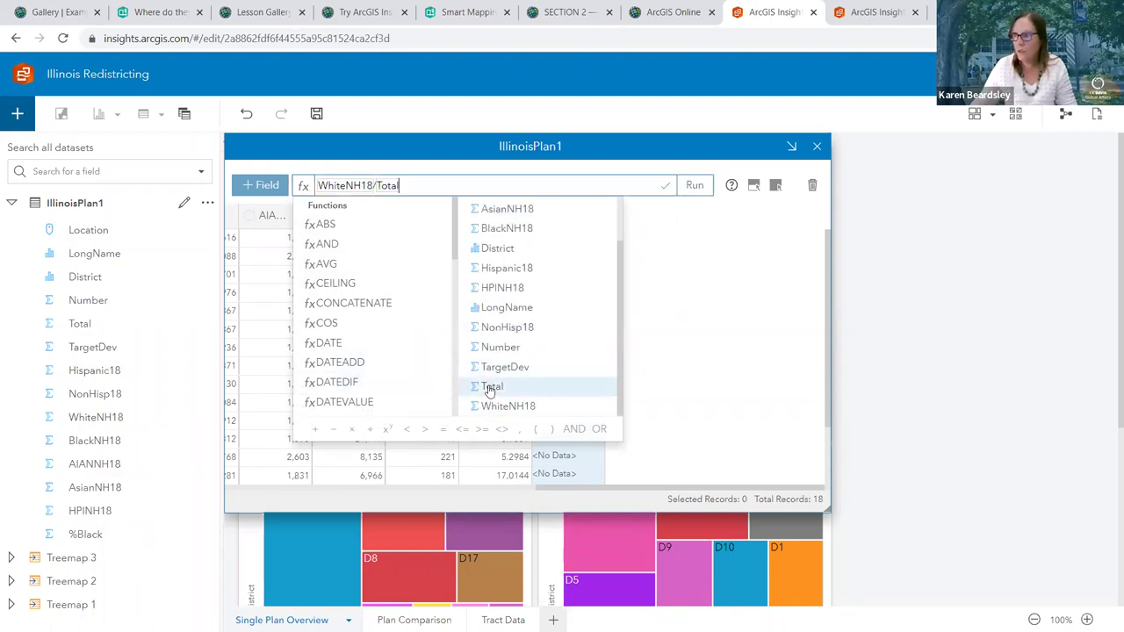
click(351, 430)
text(100)
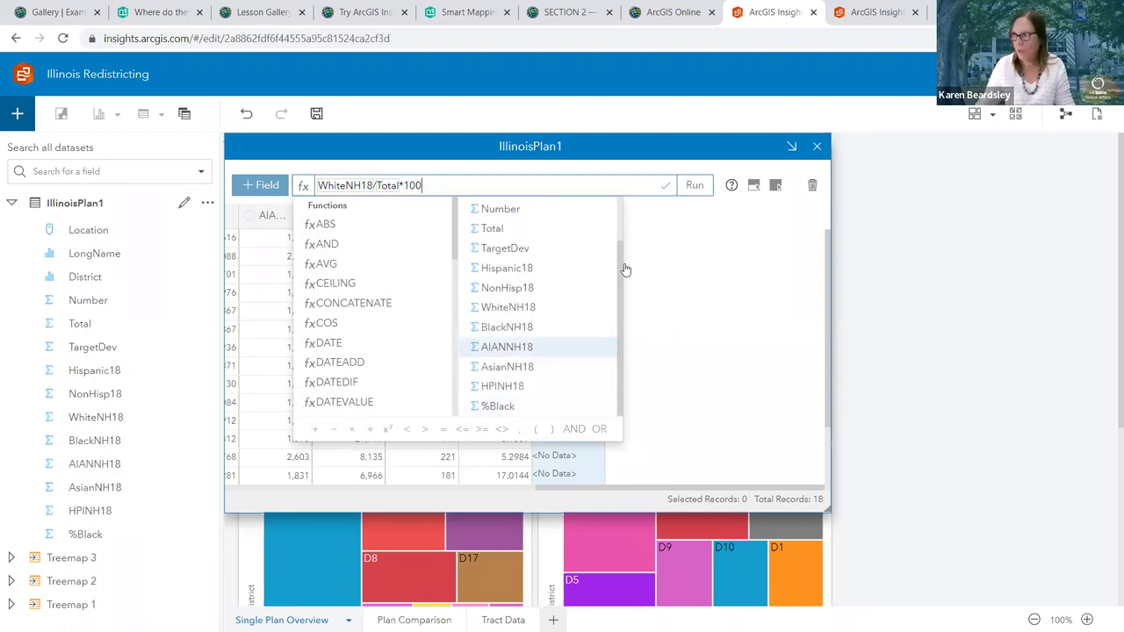
click(695, 187)
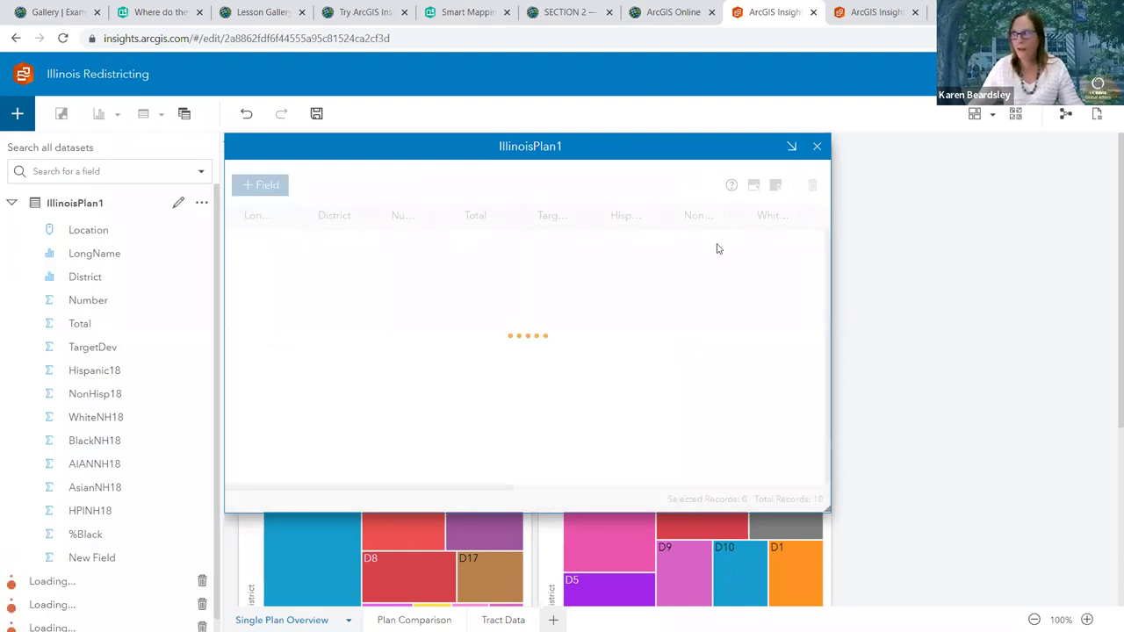
Rename the calculated column to %White
drag(514, 490, 807, 489)
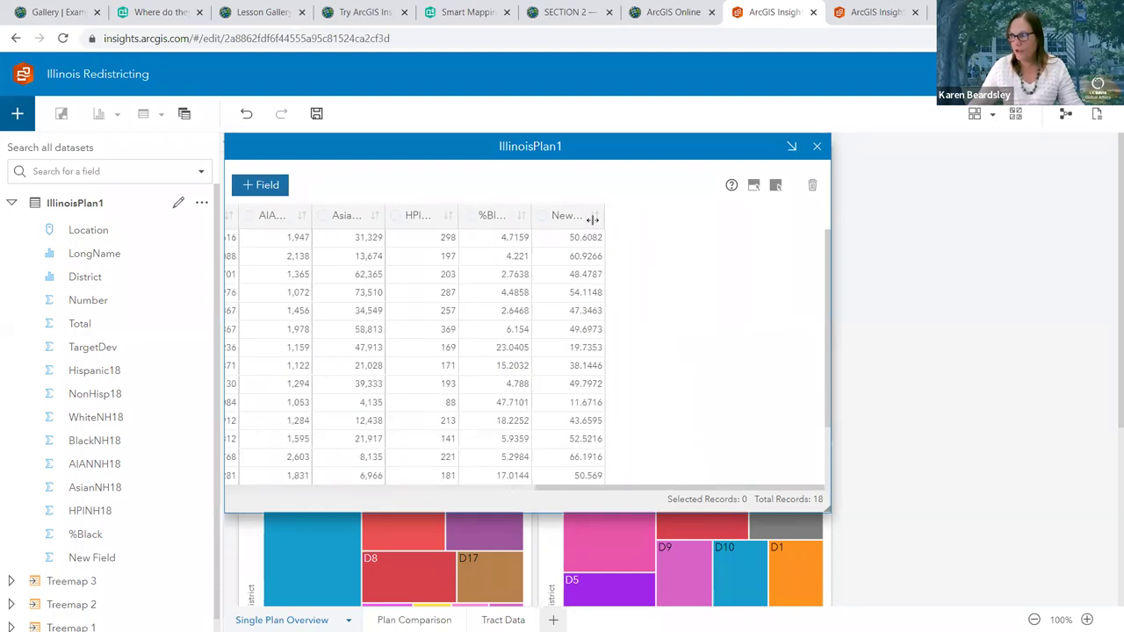
click(569, 216)
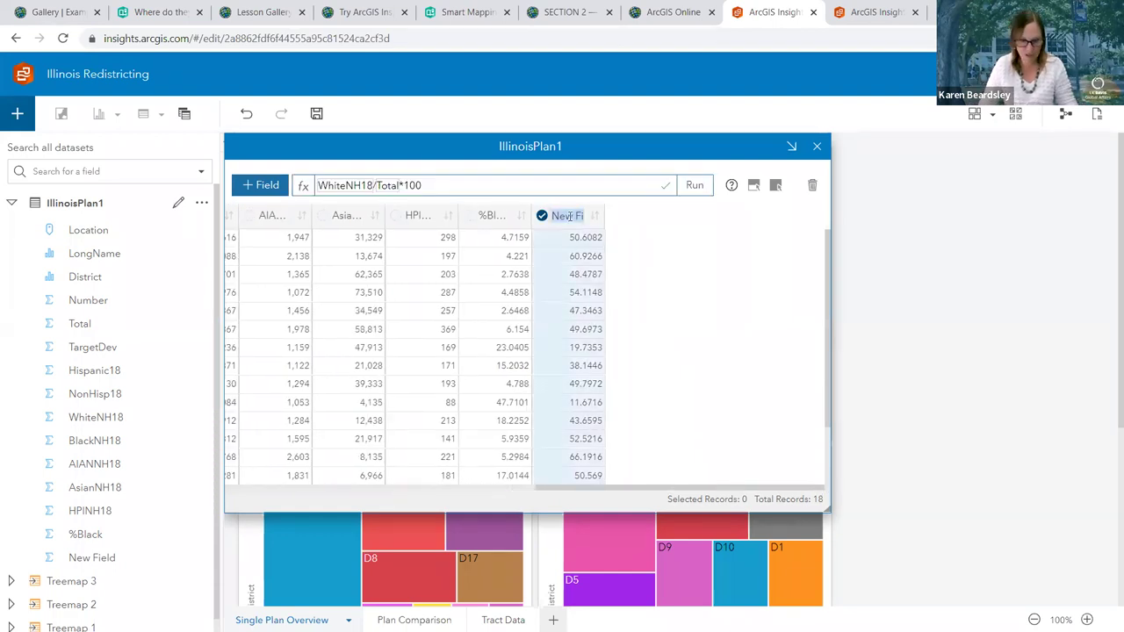
text(%White)
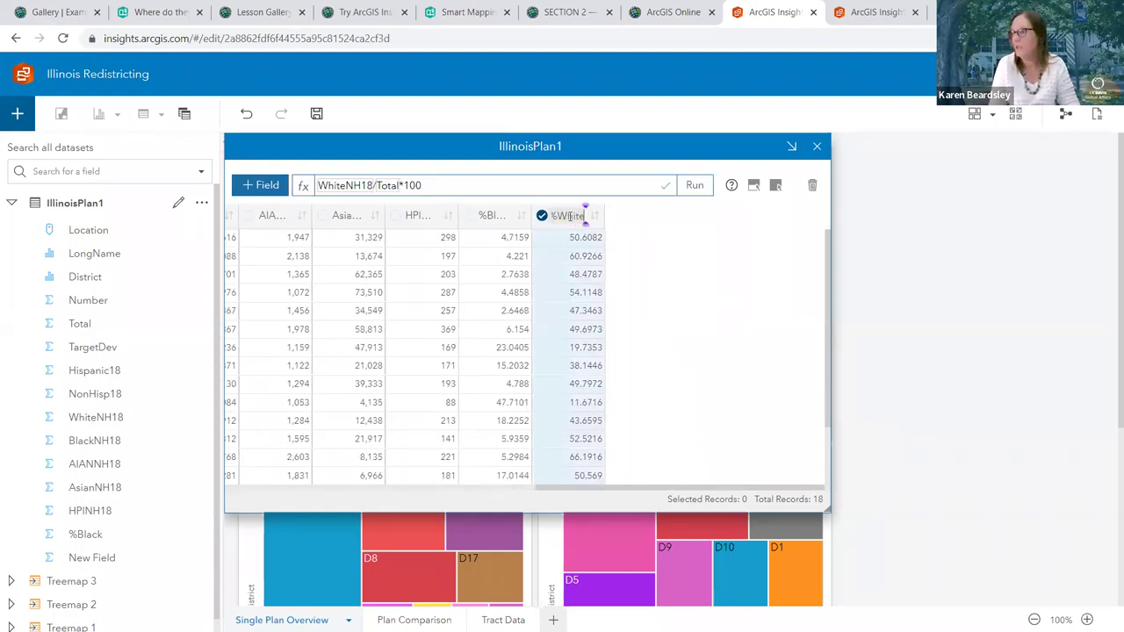
key(Return)
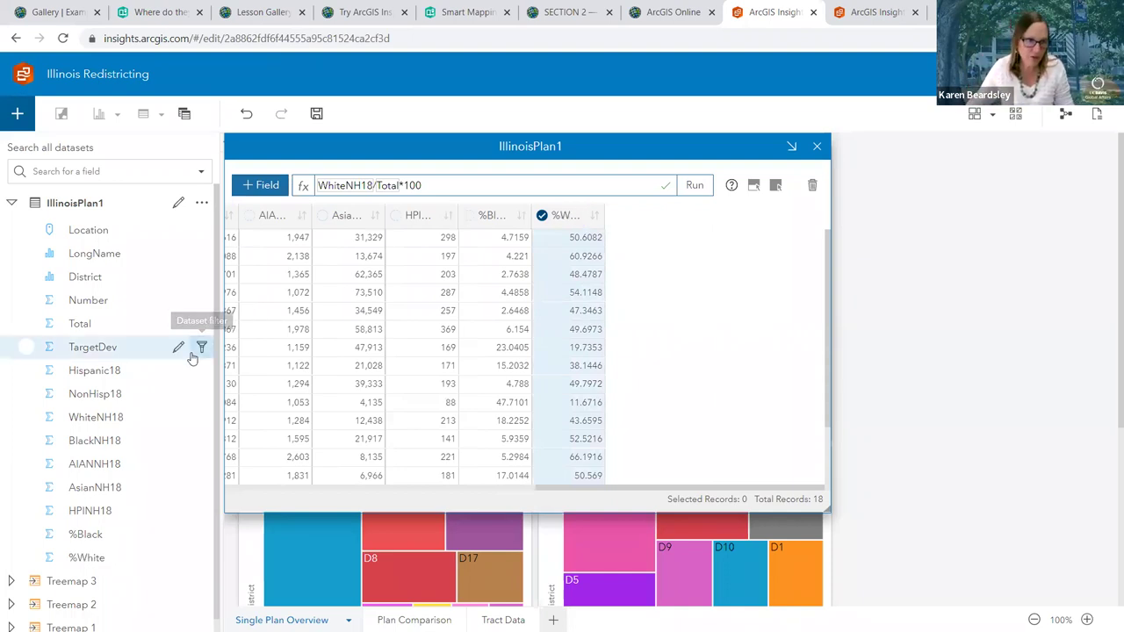
click(267, 186)
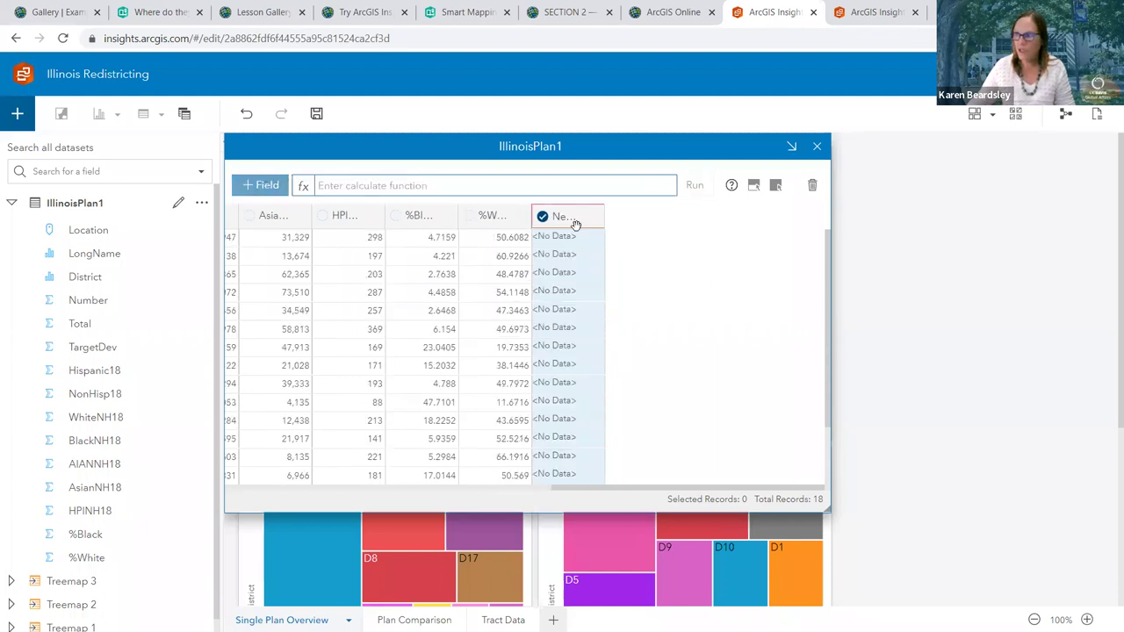
Calculate the new field as Hispanic18/Total*100
click(487, 186)
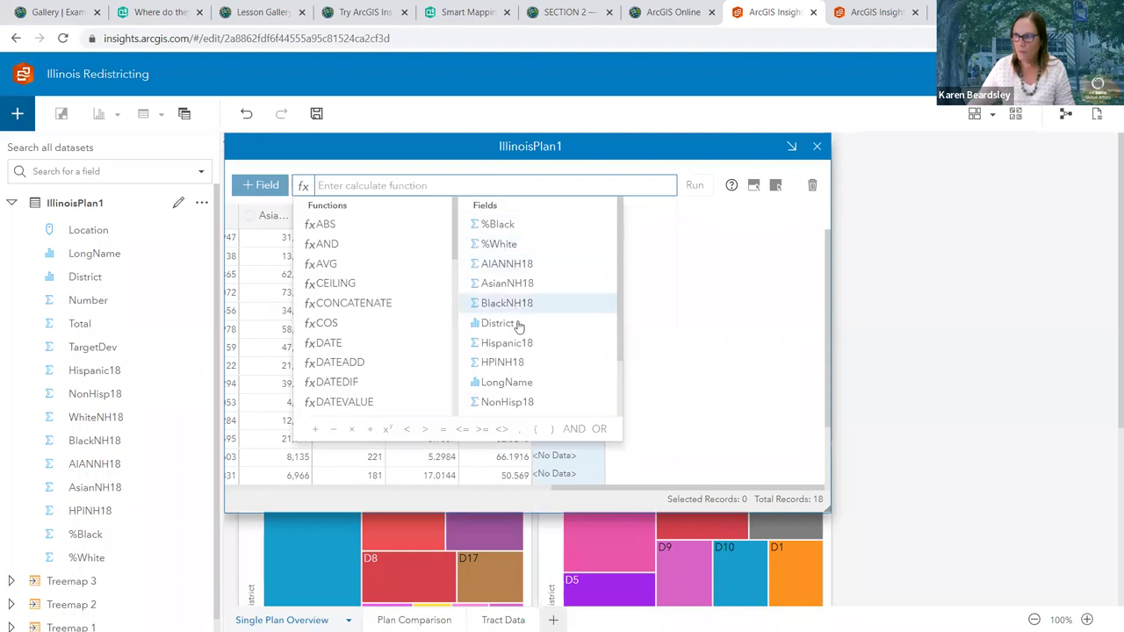
scroll(509, 328, down, 1)
click(505, 270)
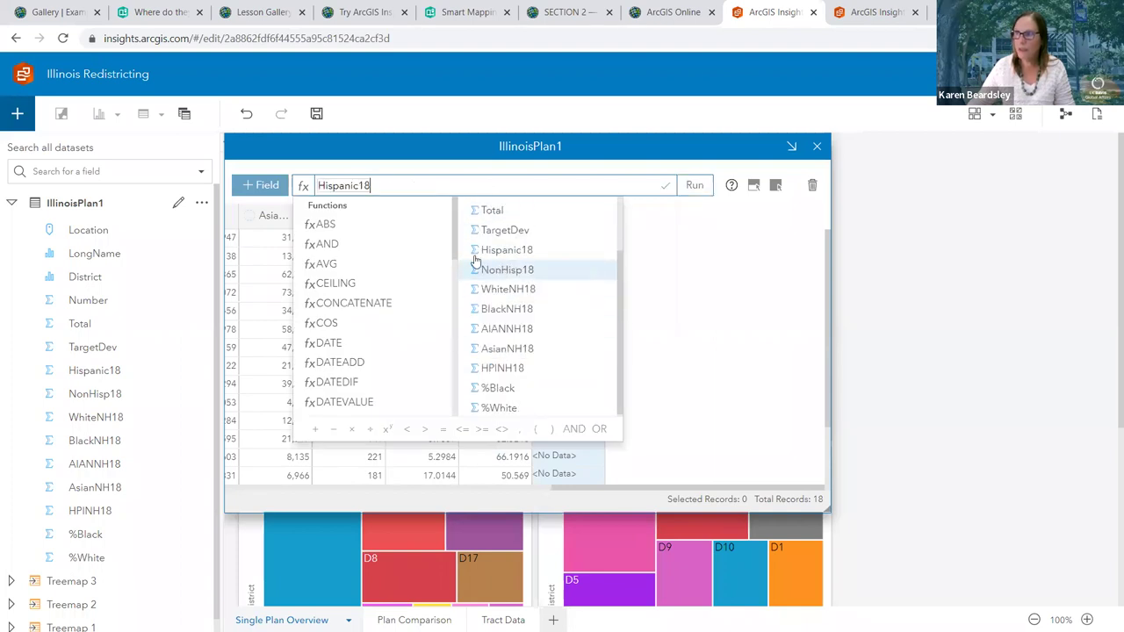
click(369, 432)
click(483, 387)
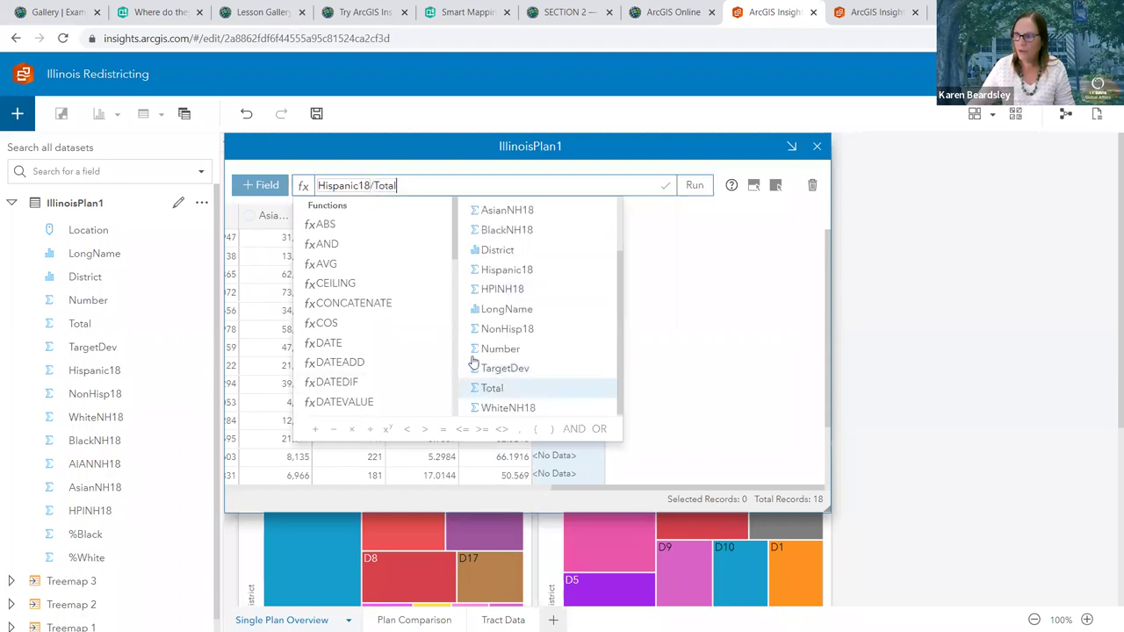
click(351, 431)
text(100)
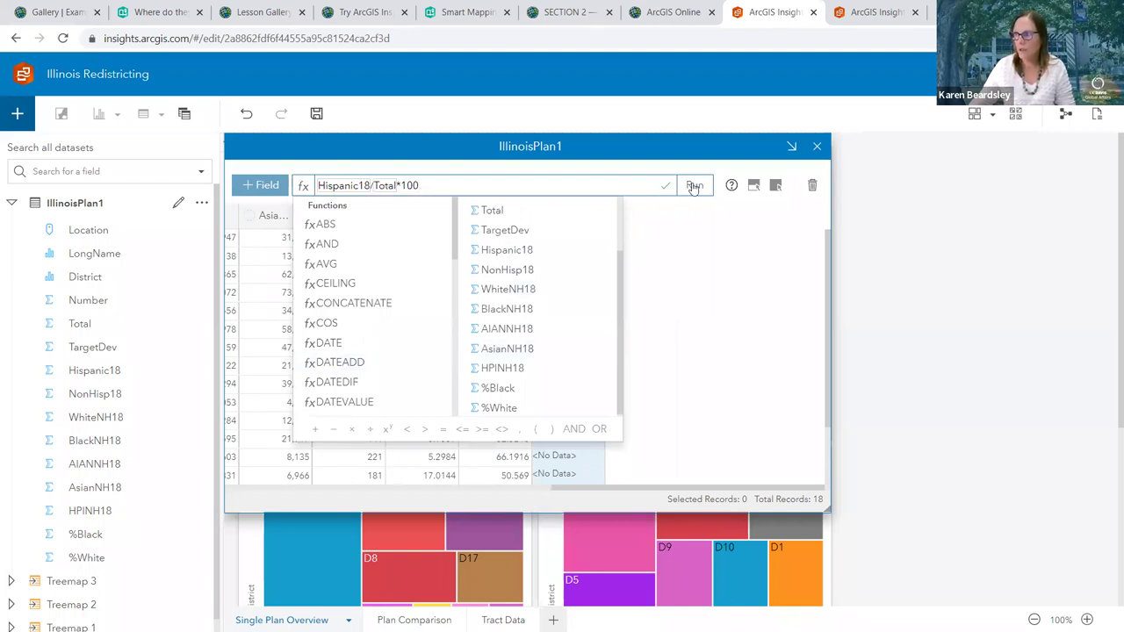
click(688, 184)
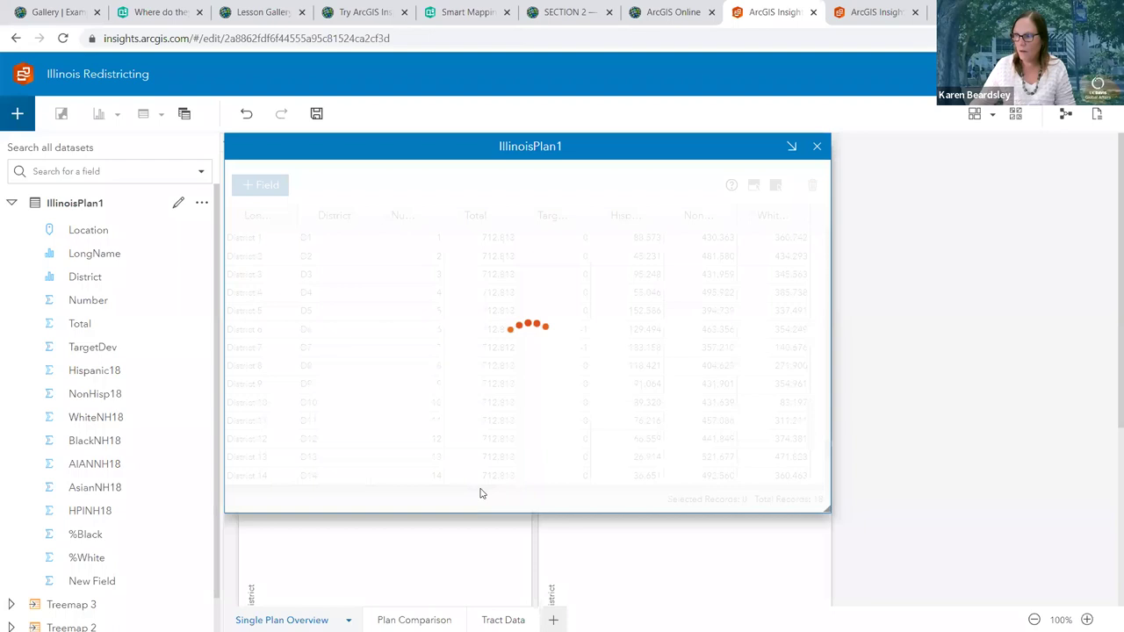
Rename the calculated column to %Hispanic and review the table values
scroll(800, 480, right, 10)
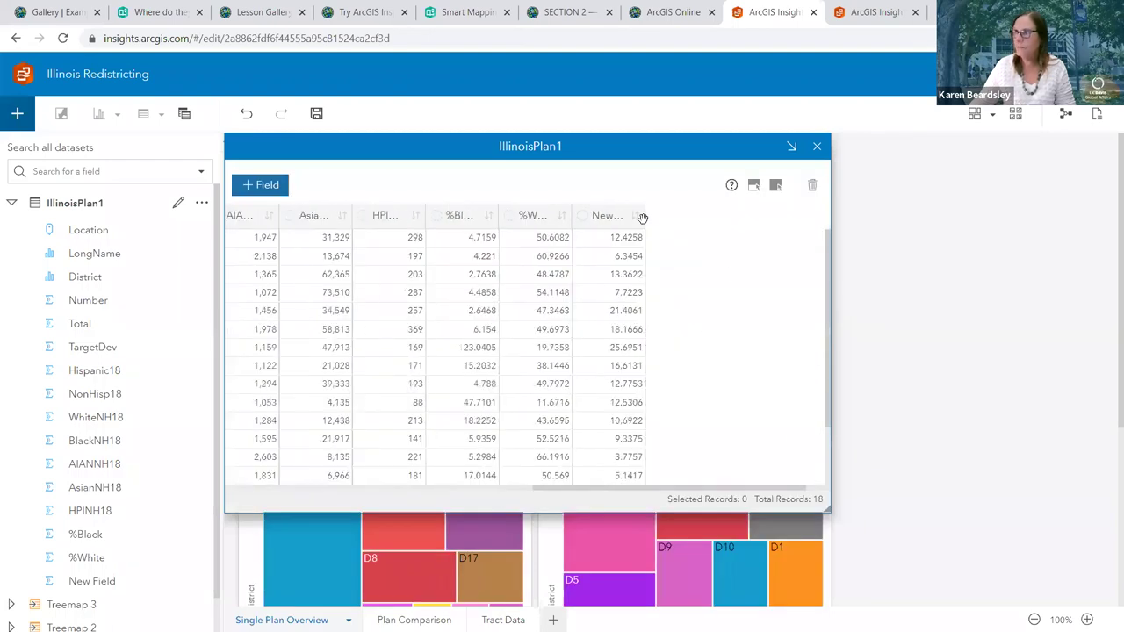
click(619, 215)
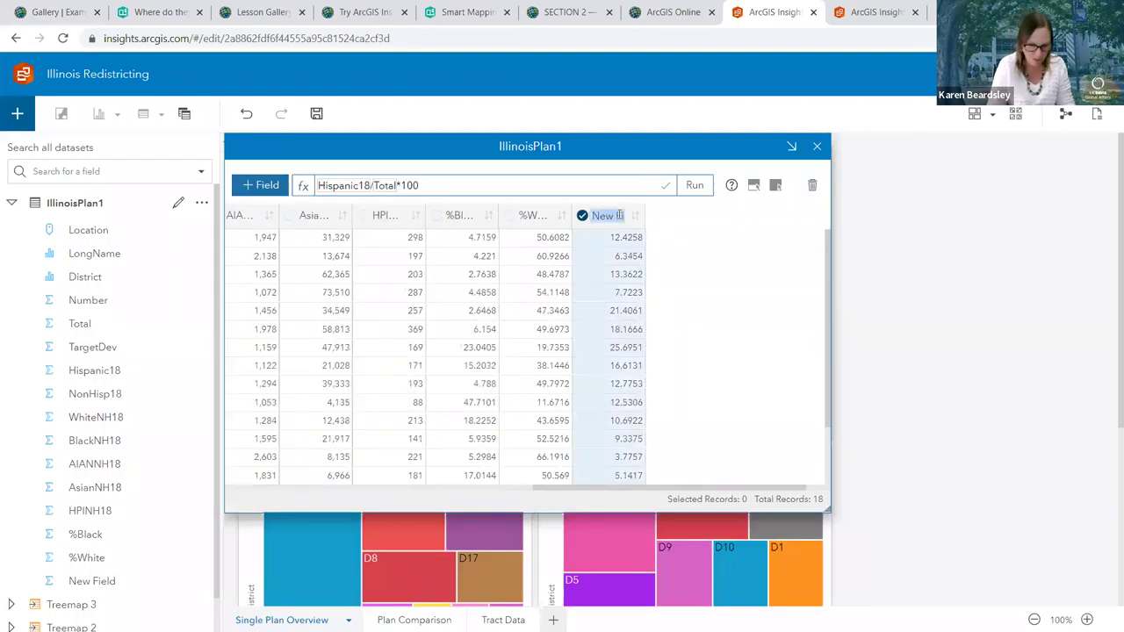
text(%)
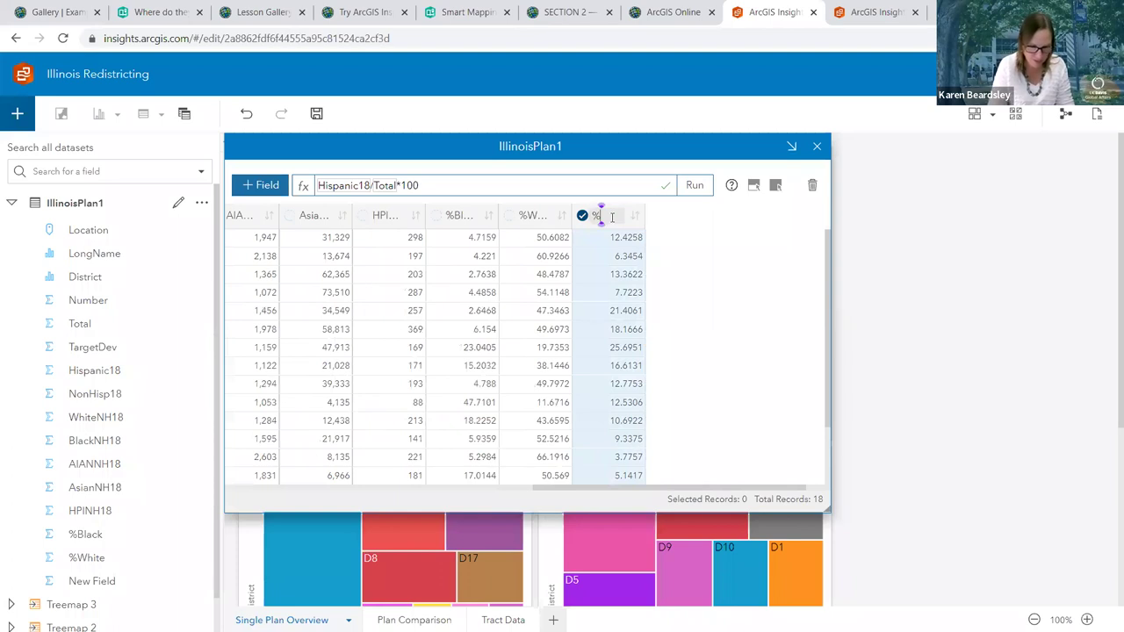
text(Hispanic)
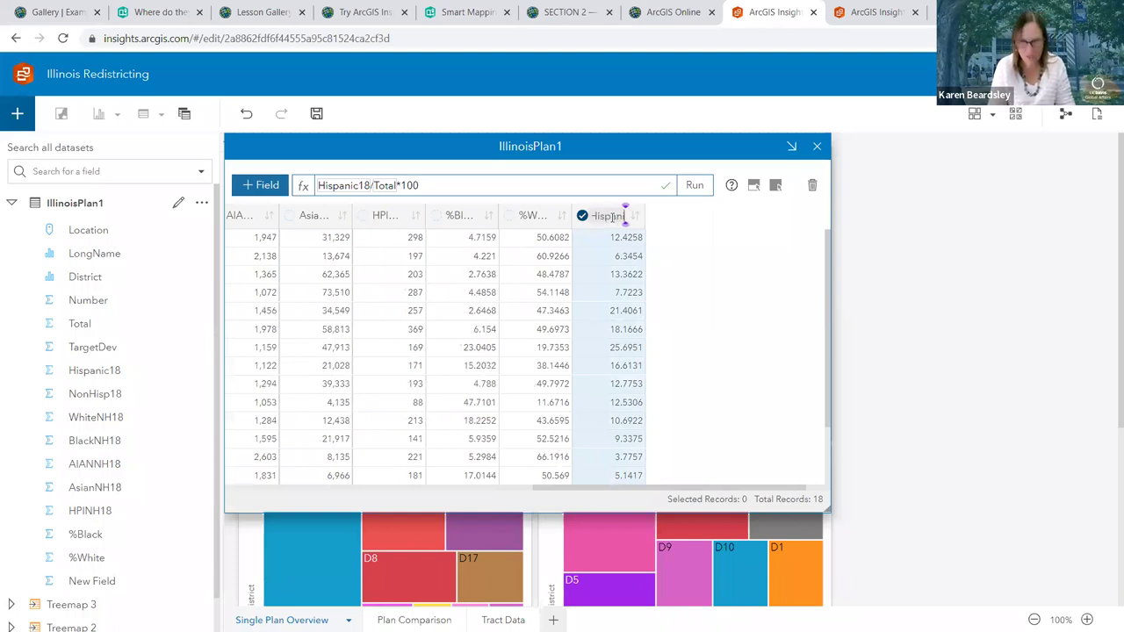
key(Return)
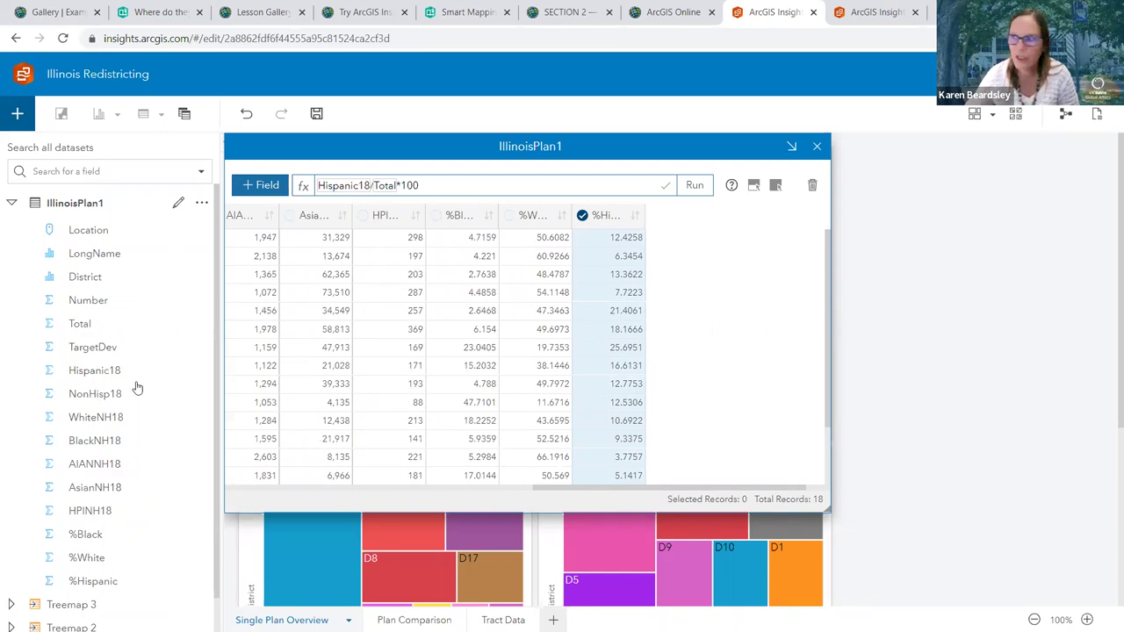
scroll(96, 387, down, 1)
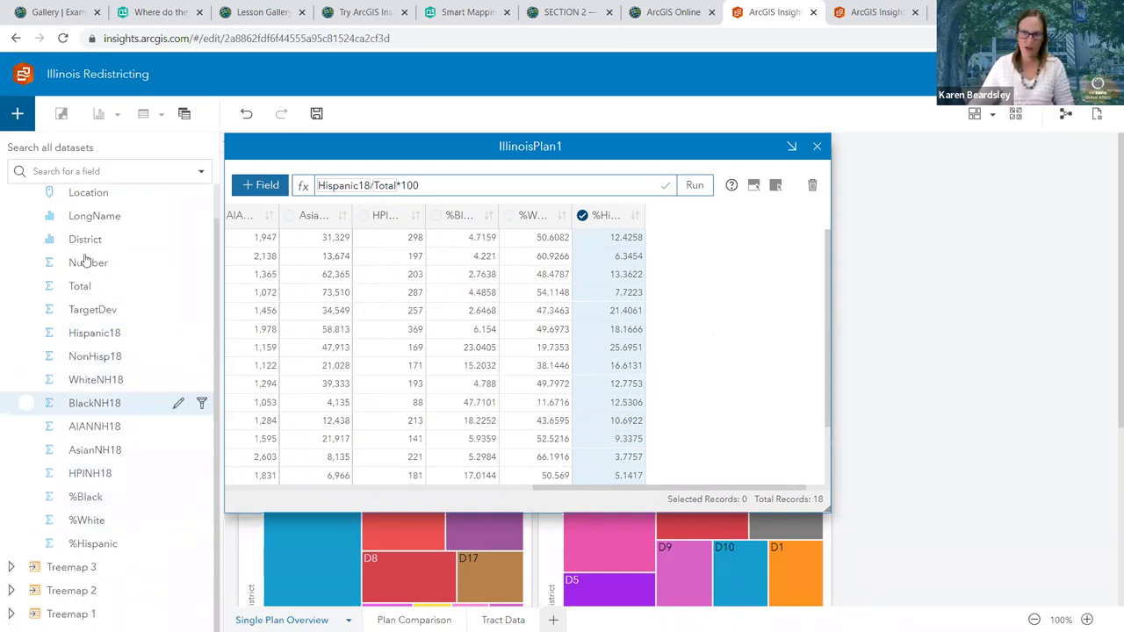
scroll(92, 255, up, 1)
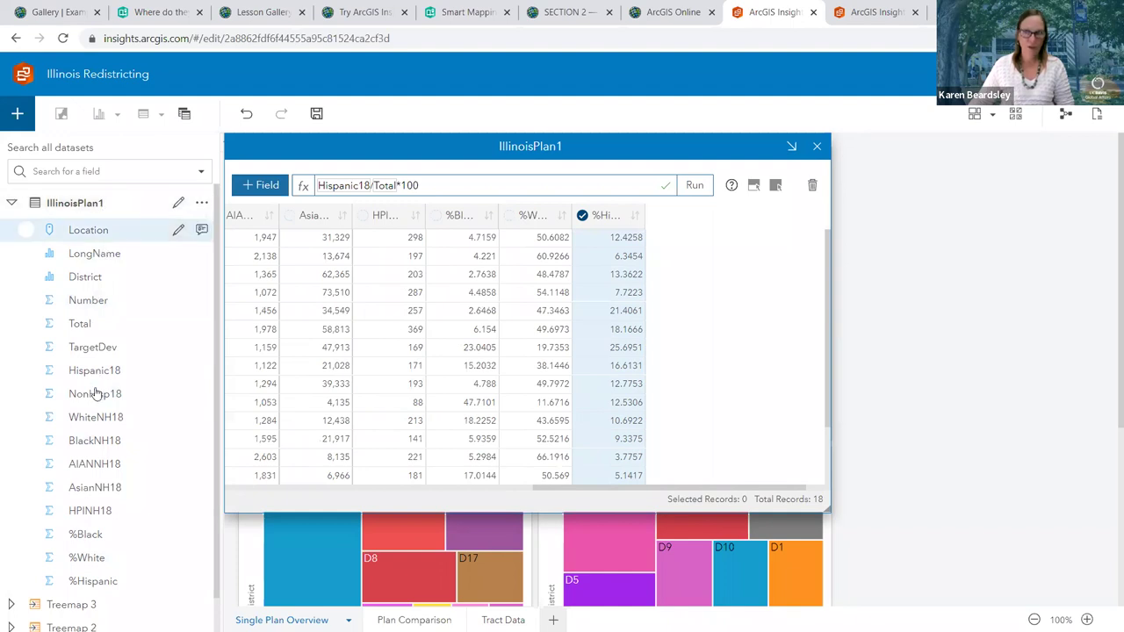
scroll(94, 394, down, 1)
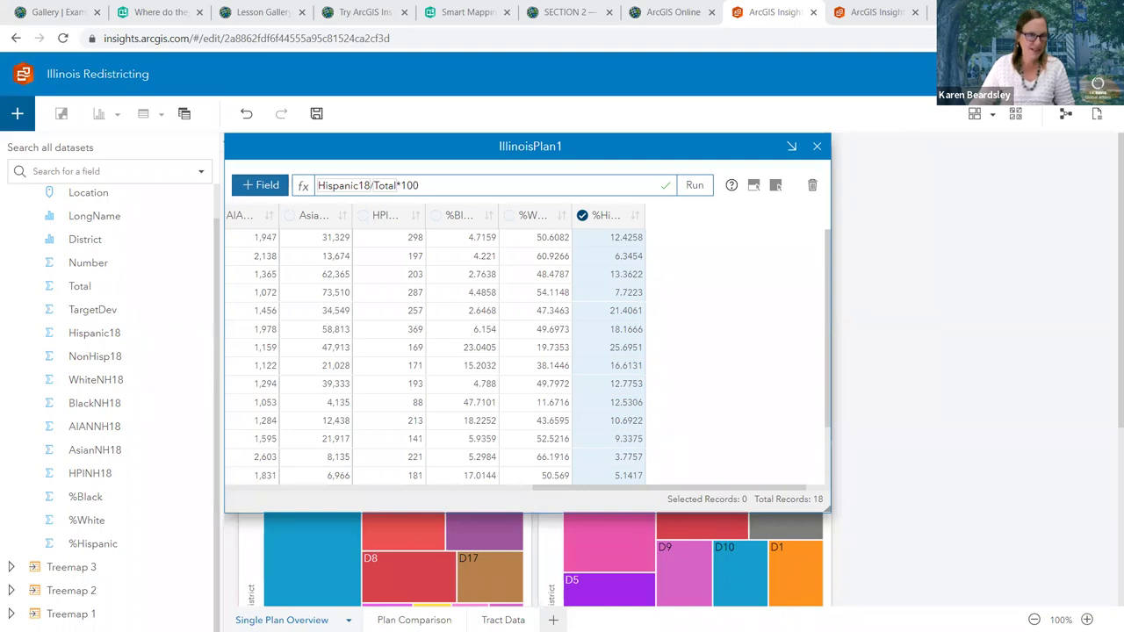
Close the data table, create %Black, %White and %Hispanic histograms, and zoom out to 83%
click(816, 146)
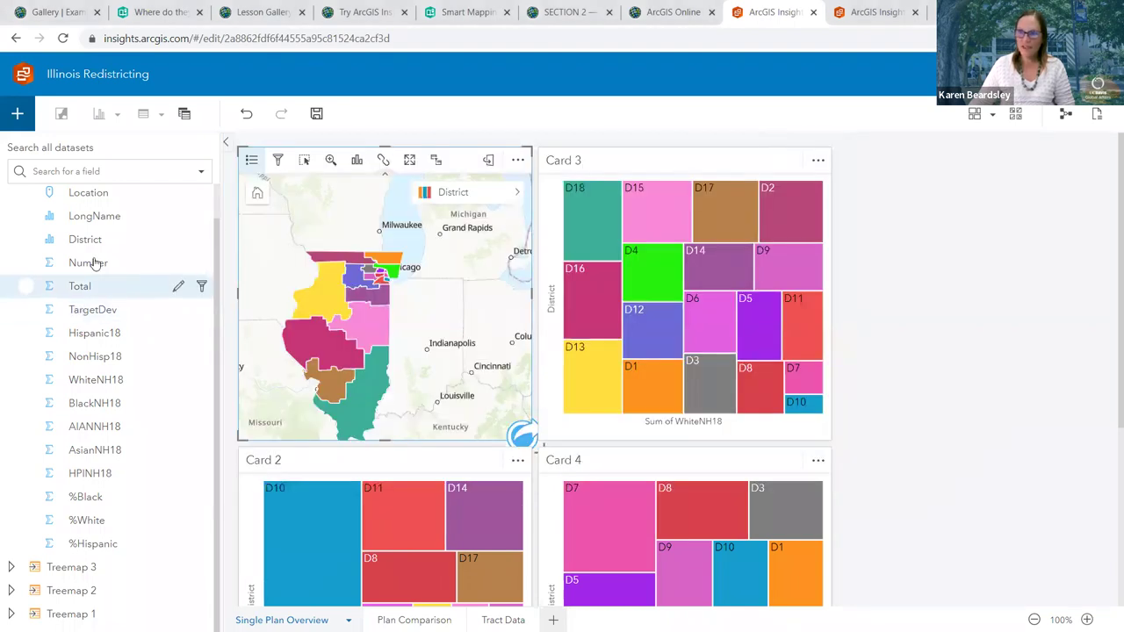
scroll(961, 320, down, 1)
scroll(960, 320, down, 2)
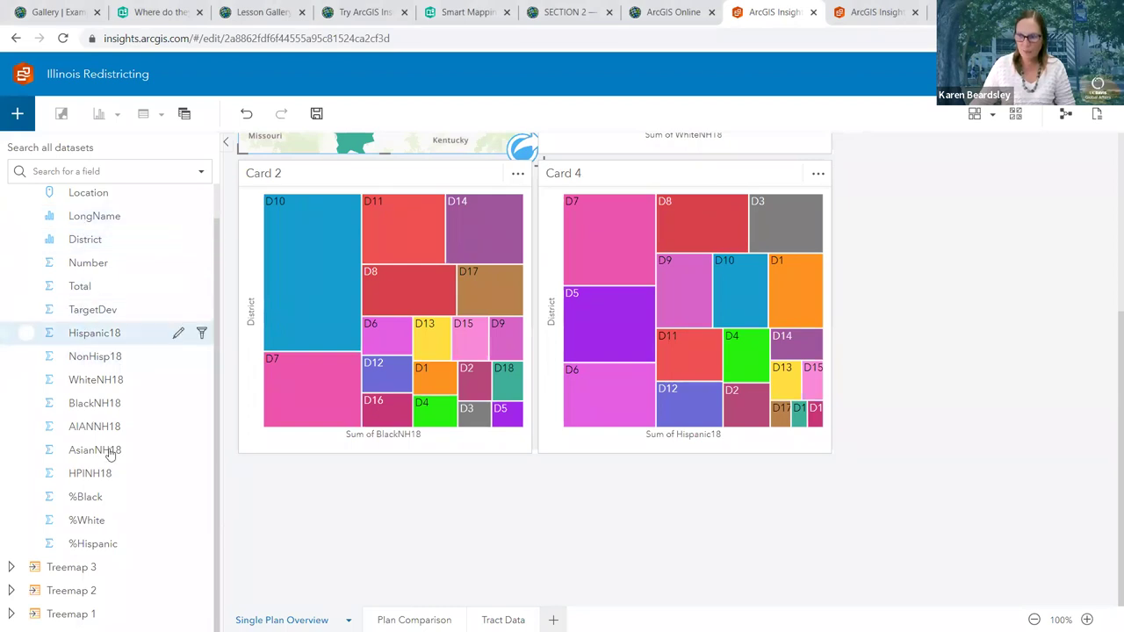
click(85, 506)
drag(150, 501, 381, 597)
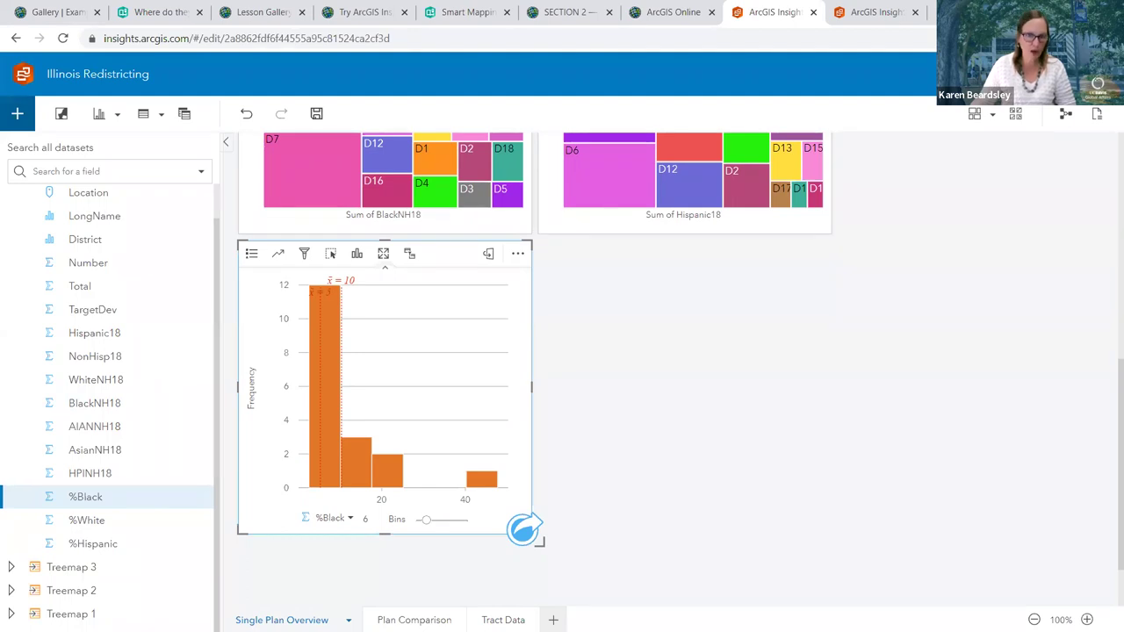
drag(100, 521, 679, 394)
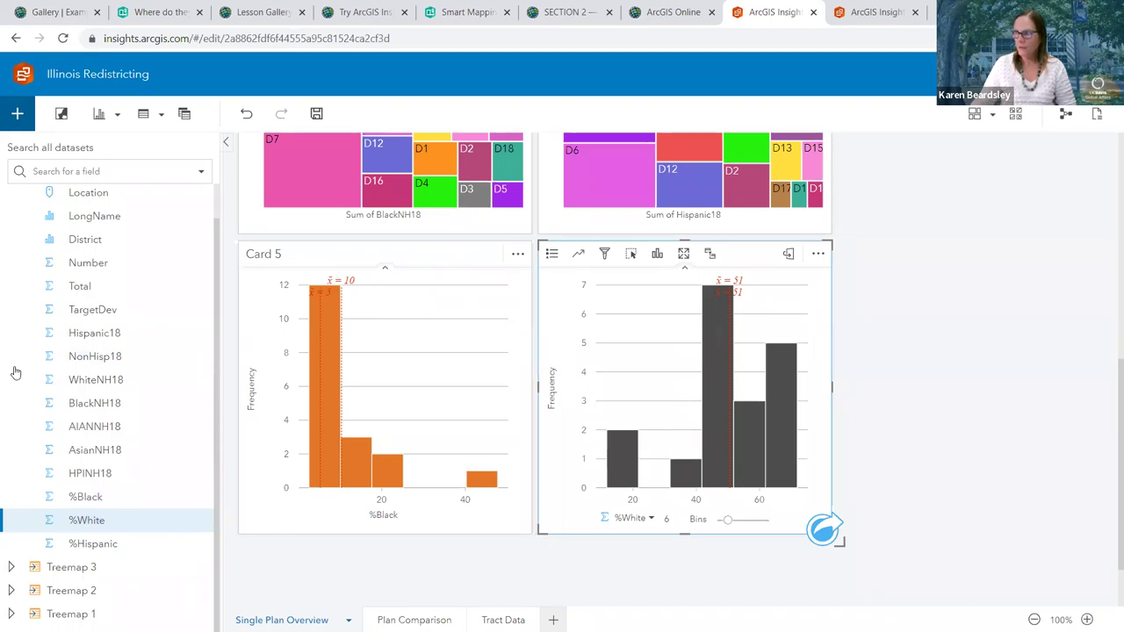
click(82, 548)
drag(82, 548, 984, 376)
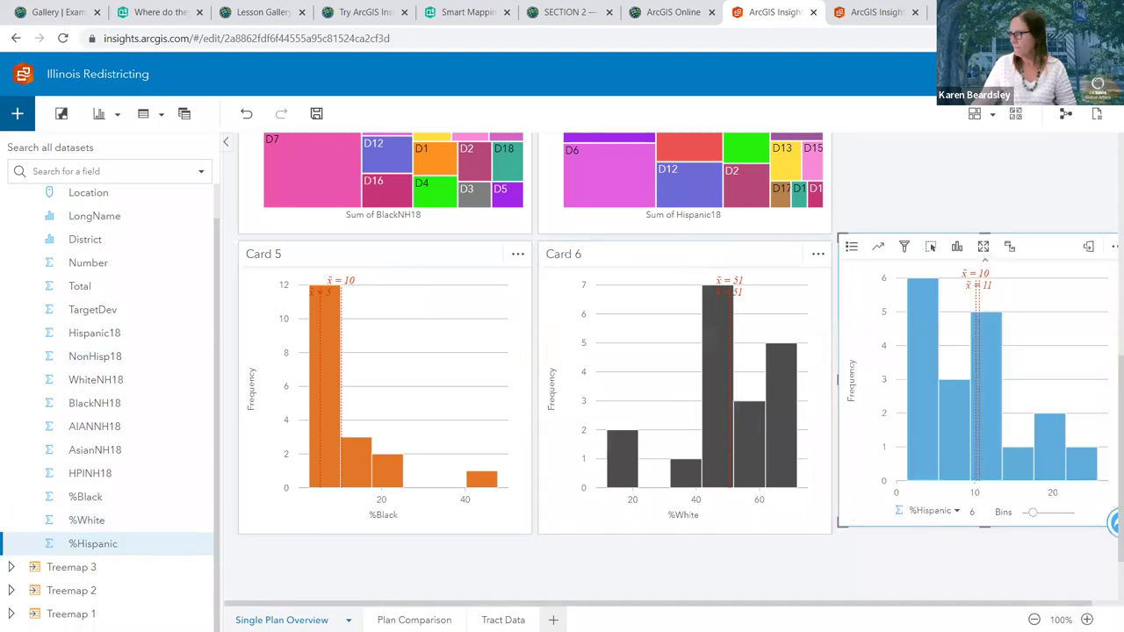
click(1034, 620)
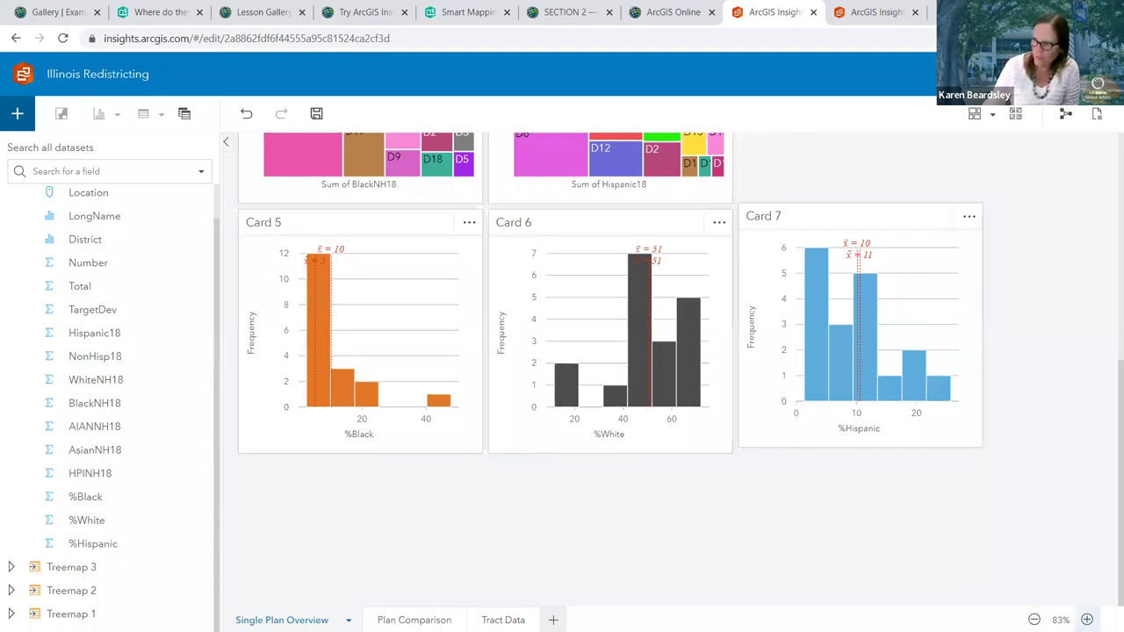
click(1034, 619)
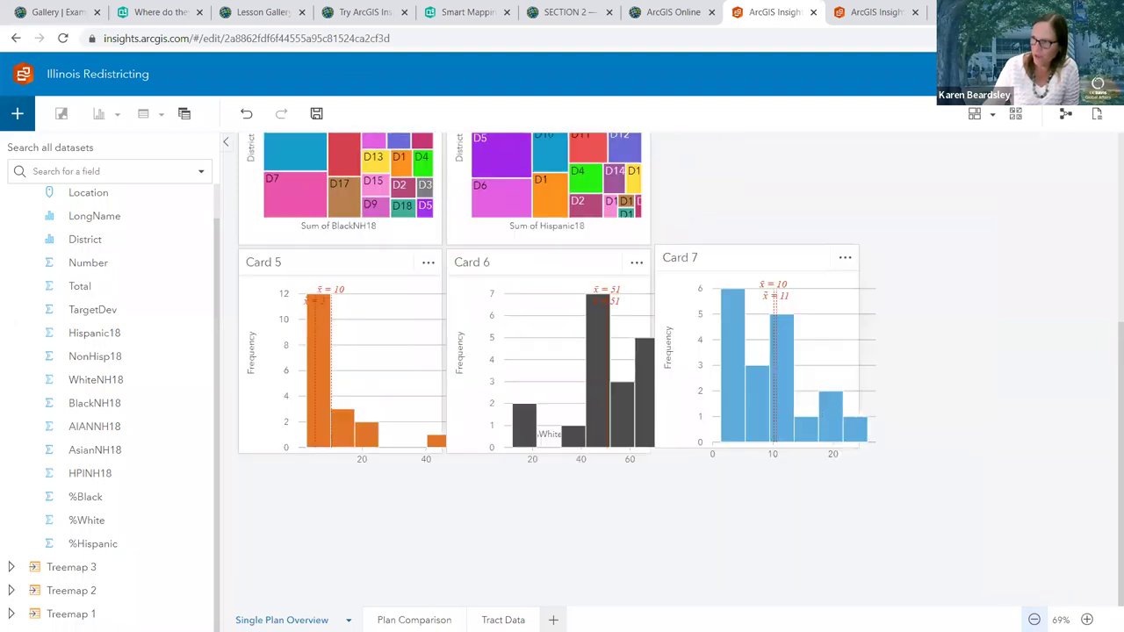
scroll(791, 465, up, 3)
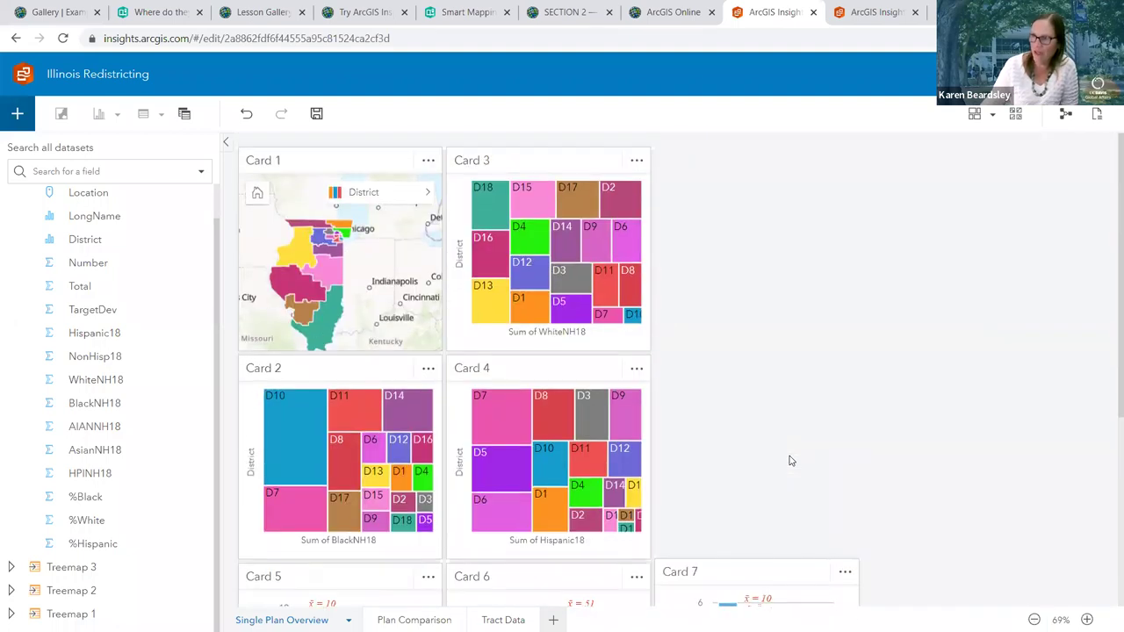
scroll(788, 460, down, 5)
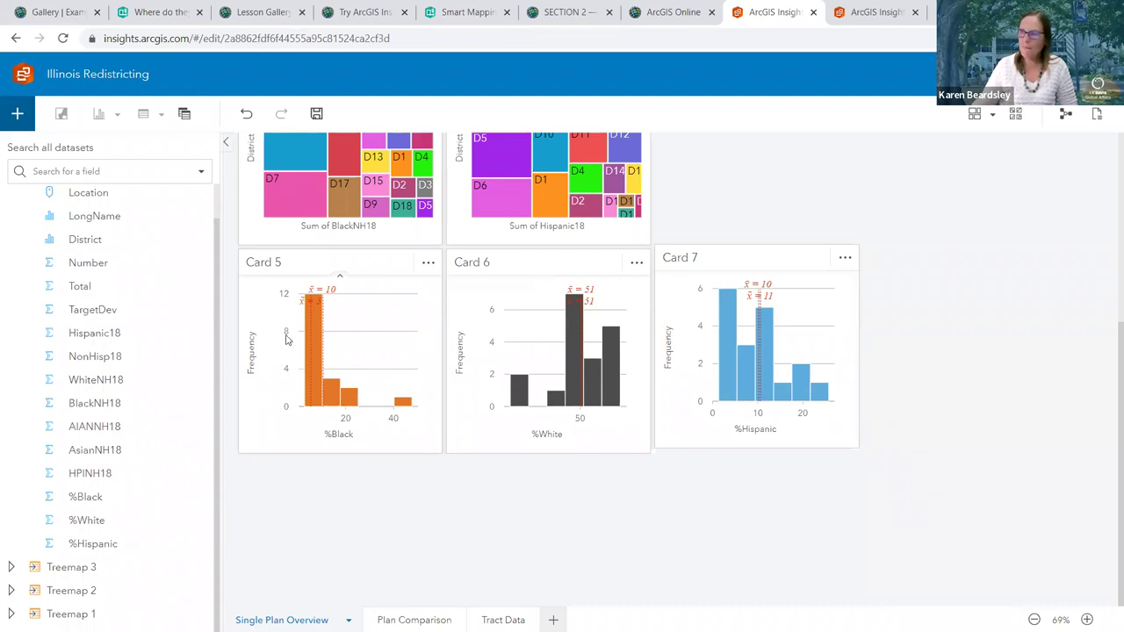
mouse_move(318, 304)
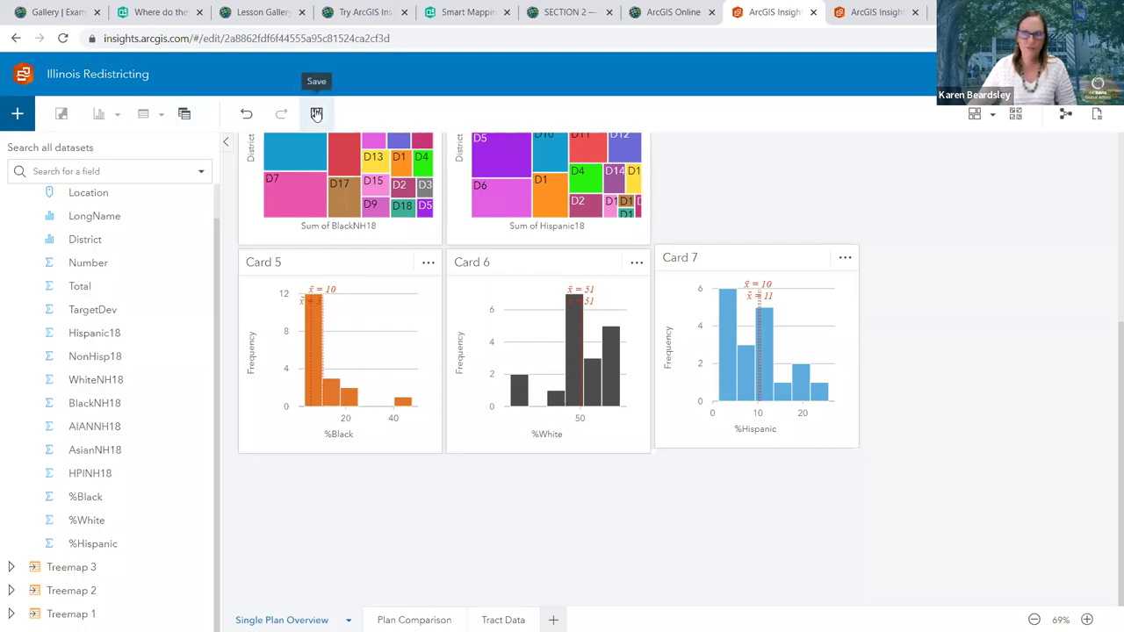
Save the Illinois Redistricting workbook and return to Cards 1–4
click(316, 114)
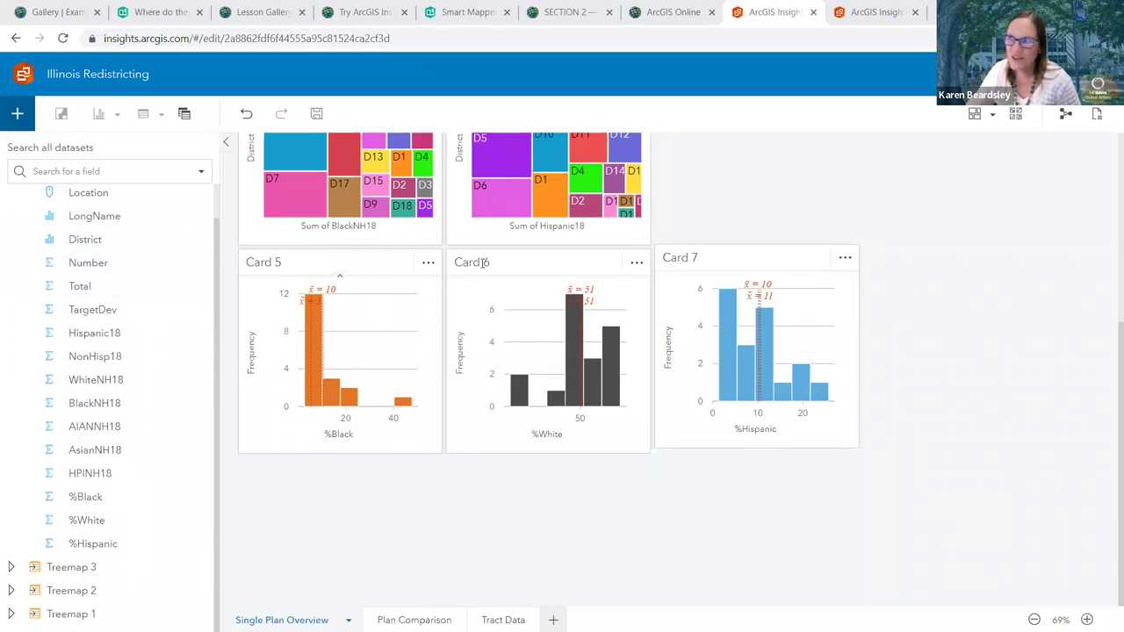
scroll(482, 262, up, 4)
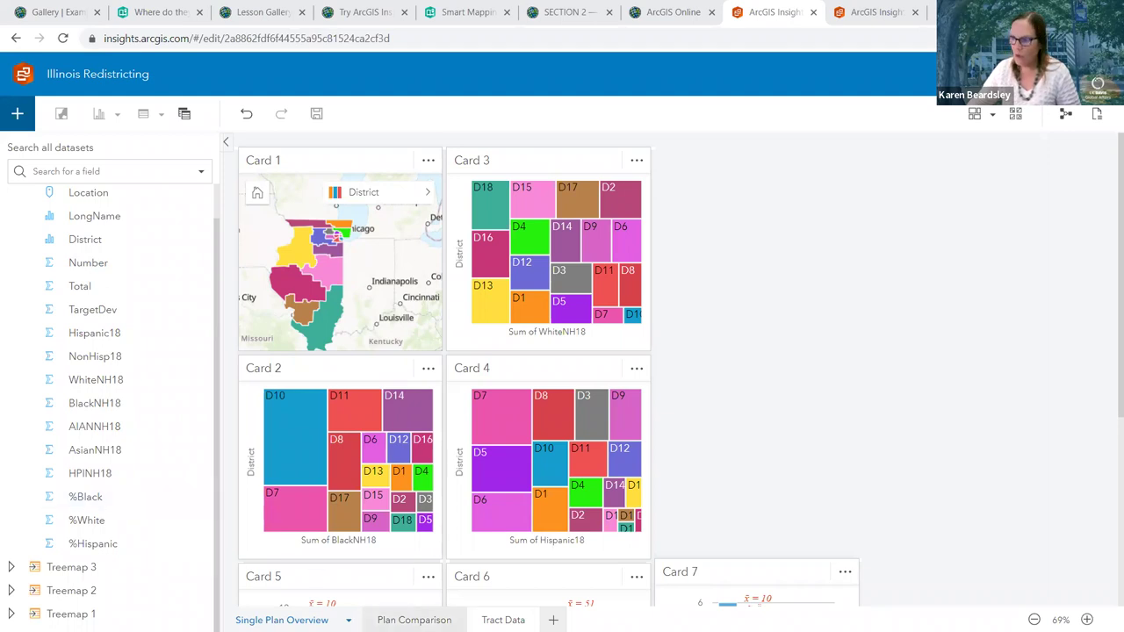
Go to the Plan Comparison page, briefly revisiting Single Plan Overview before returning
click(404, 620)
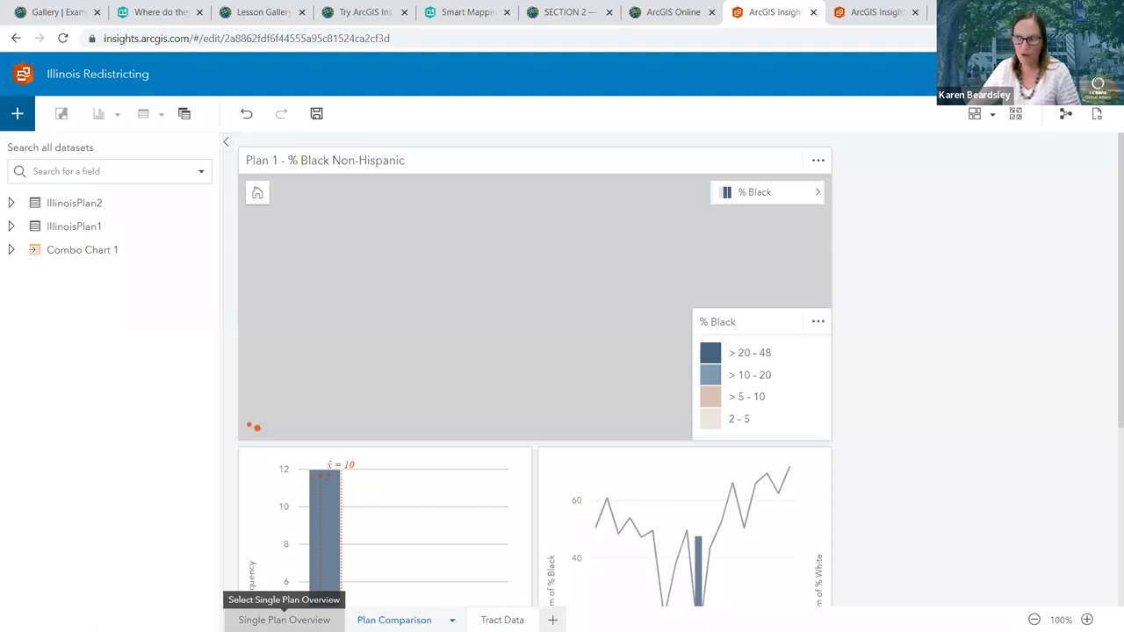
click(284, 620)
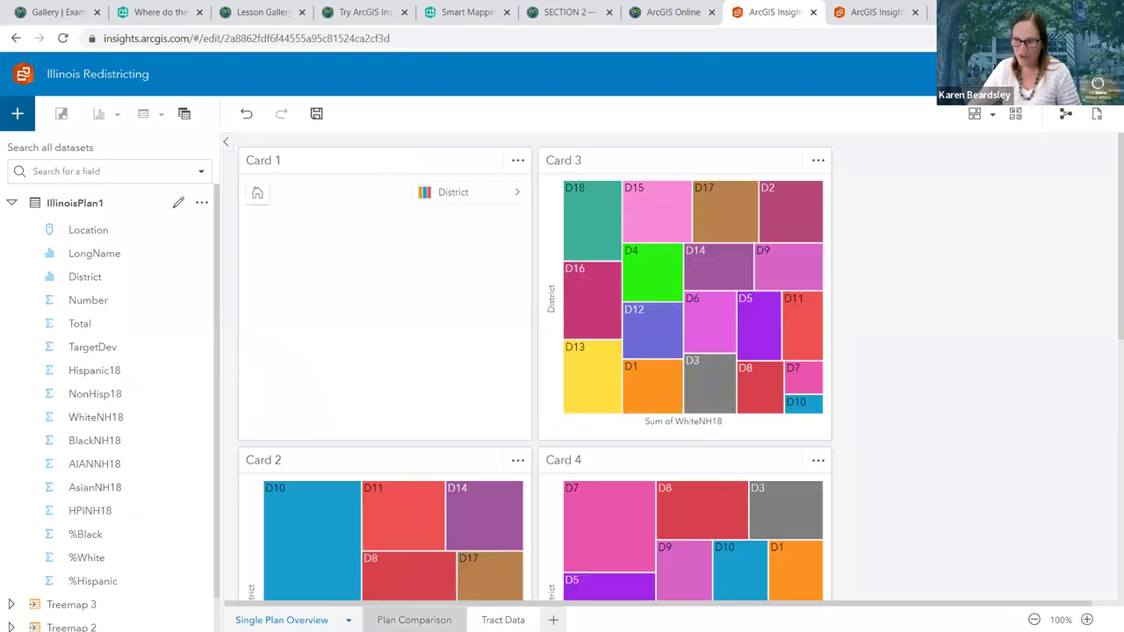
click(429, 618)
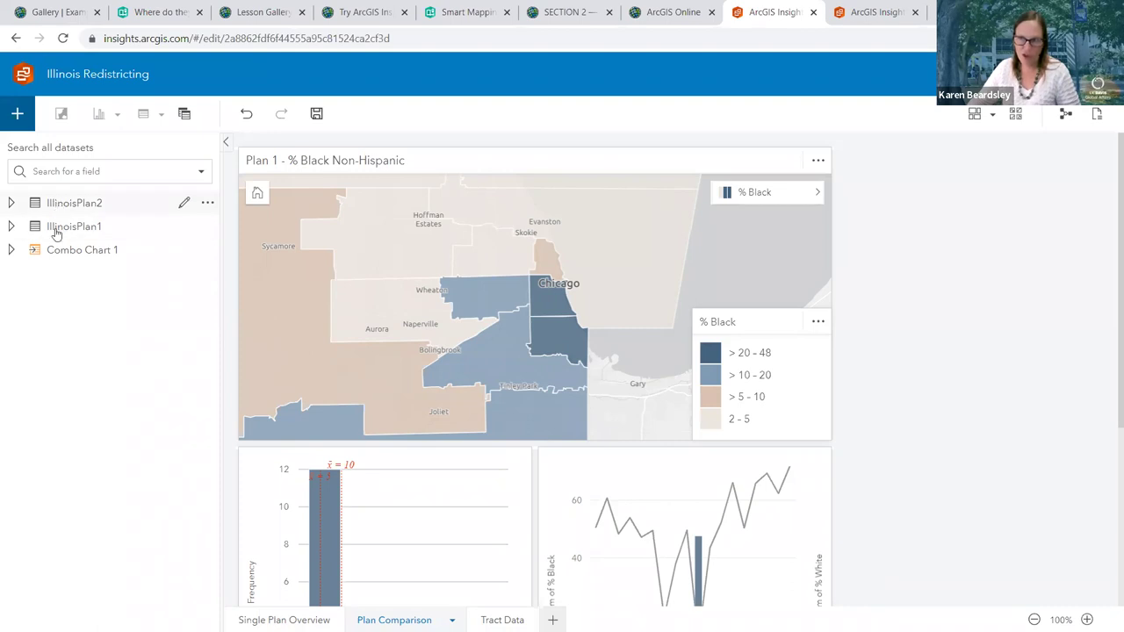
Expand the IllinoisPlan1 and IllinoisPlan2 field lists and select the Plan 1 map card
click(10, 226)
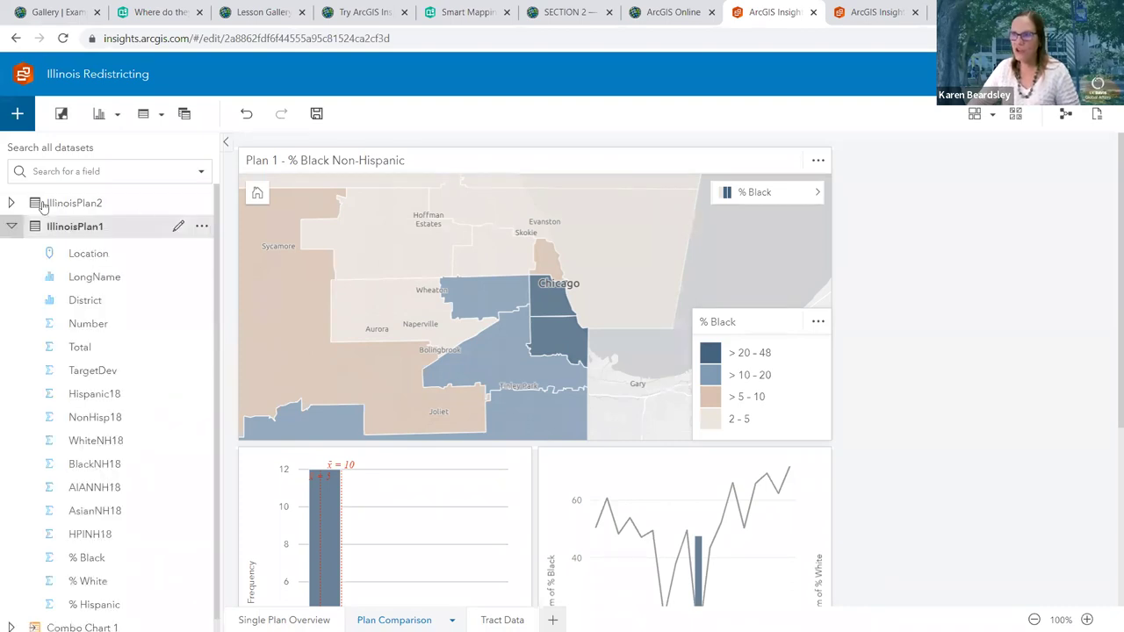
click(94, 203)
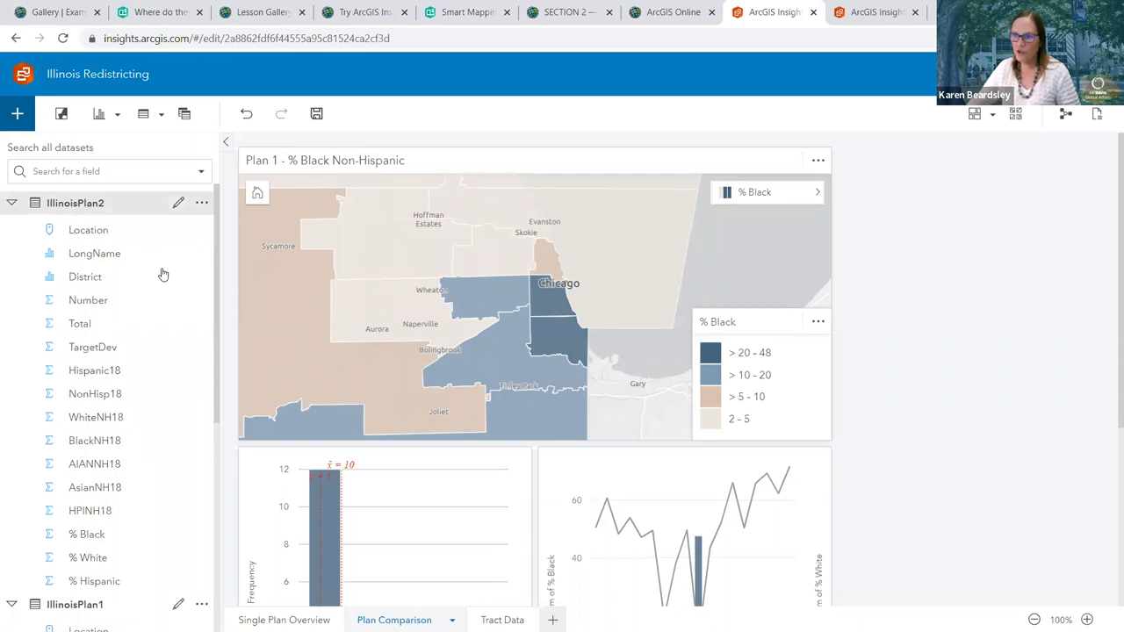
scroll(163, 365, down, 4)
click(656, 266)
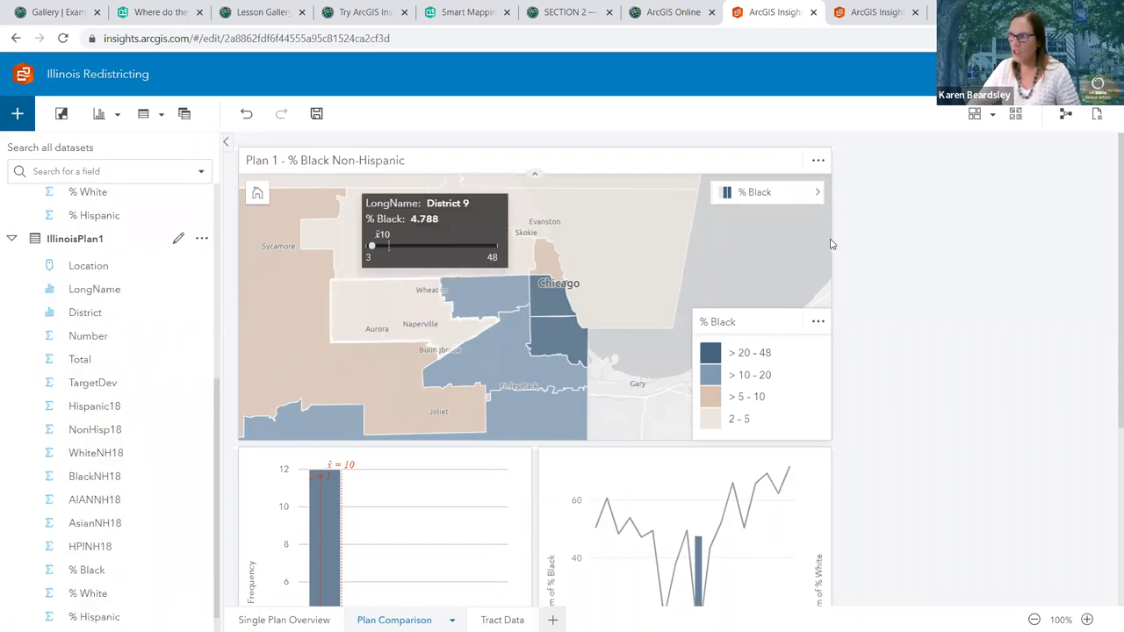
click(786, 259)
click(785, 259)
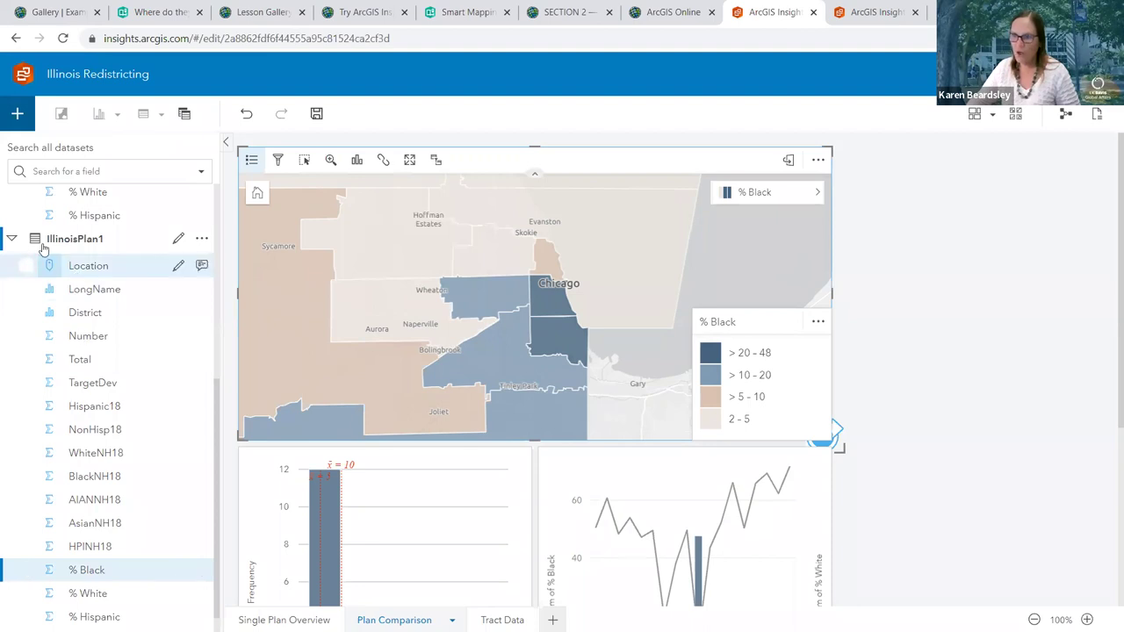
Try selecting the District, % Black, LongName and Total fields in the data pane
click(42, 313)
click(38, 576)
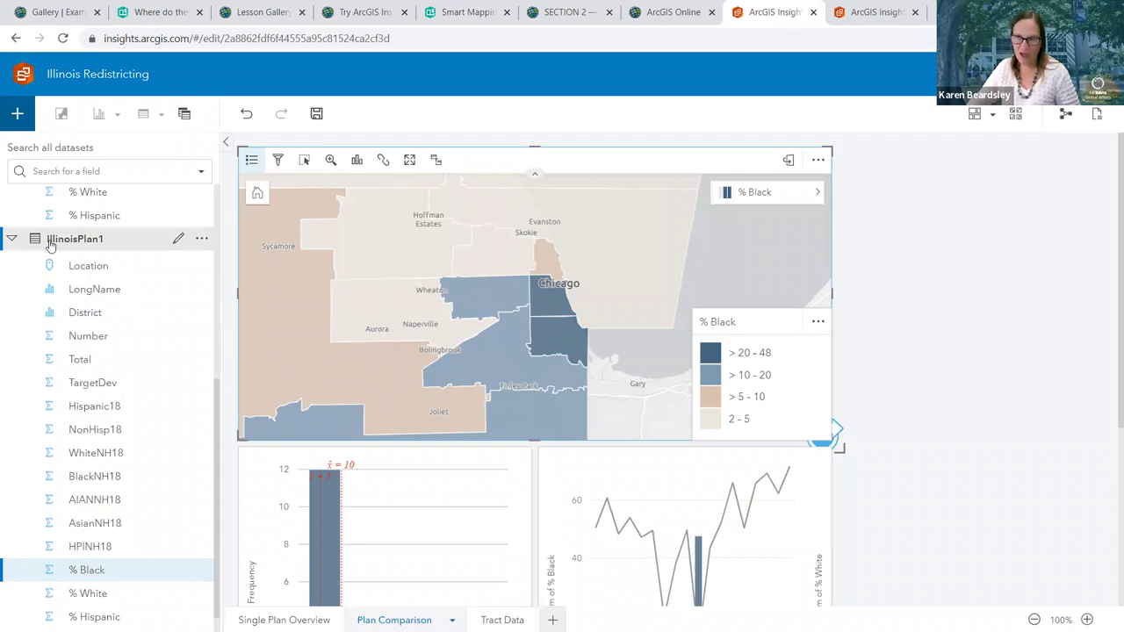
click(51, 292)
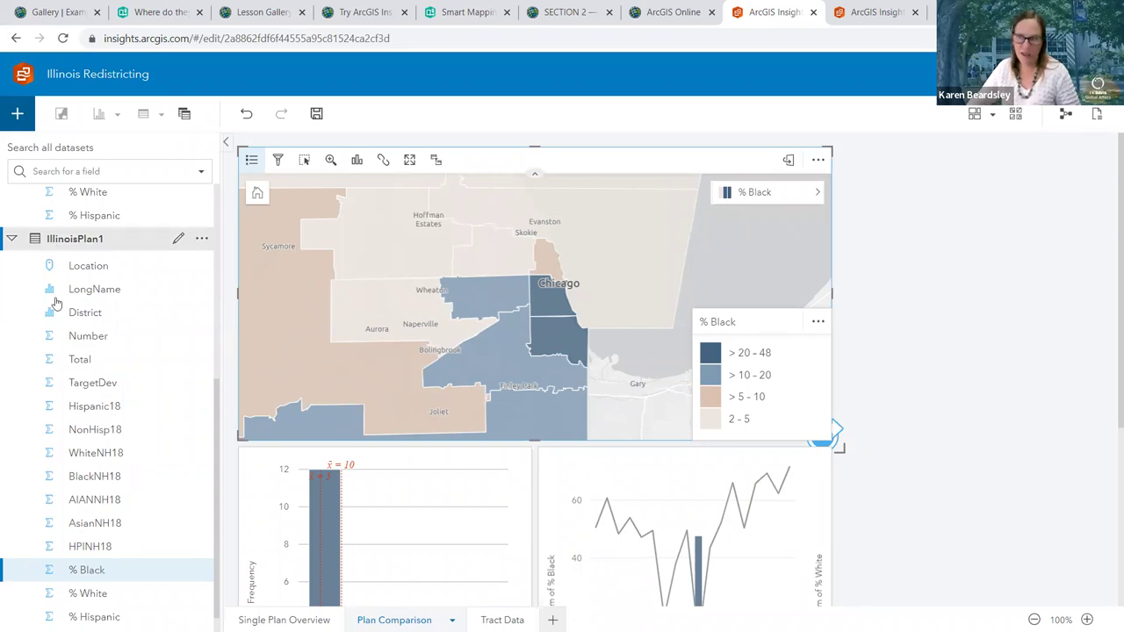
scroll(56, 304, up, 3)
scroll(86, 207, up, 1)
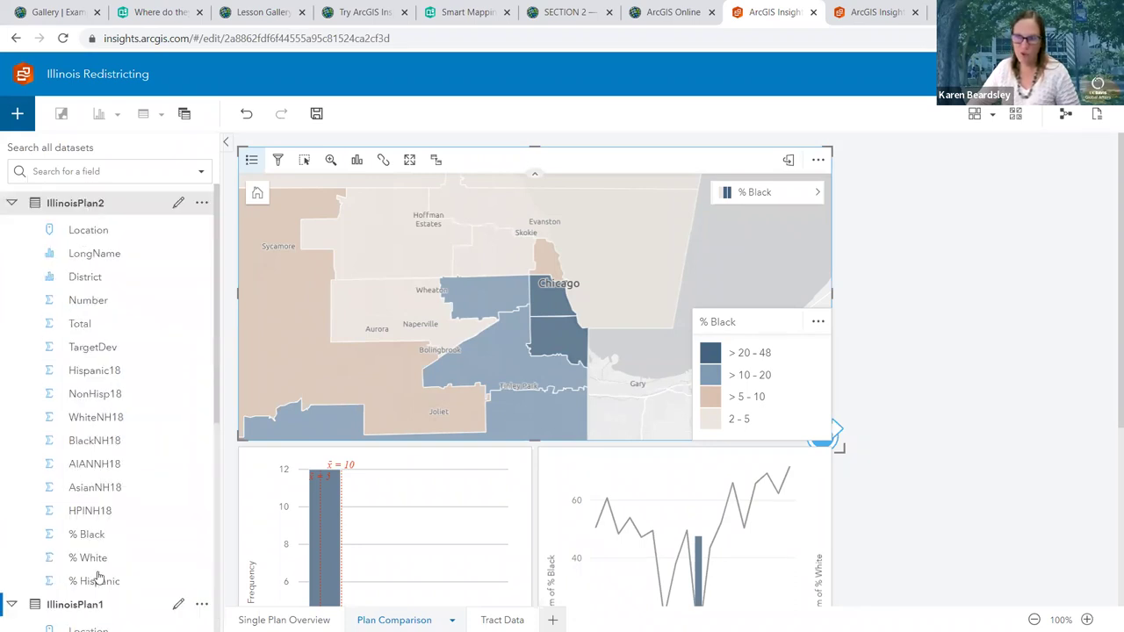
click(28, 323)
scroll(37, 374, down, 3)
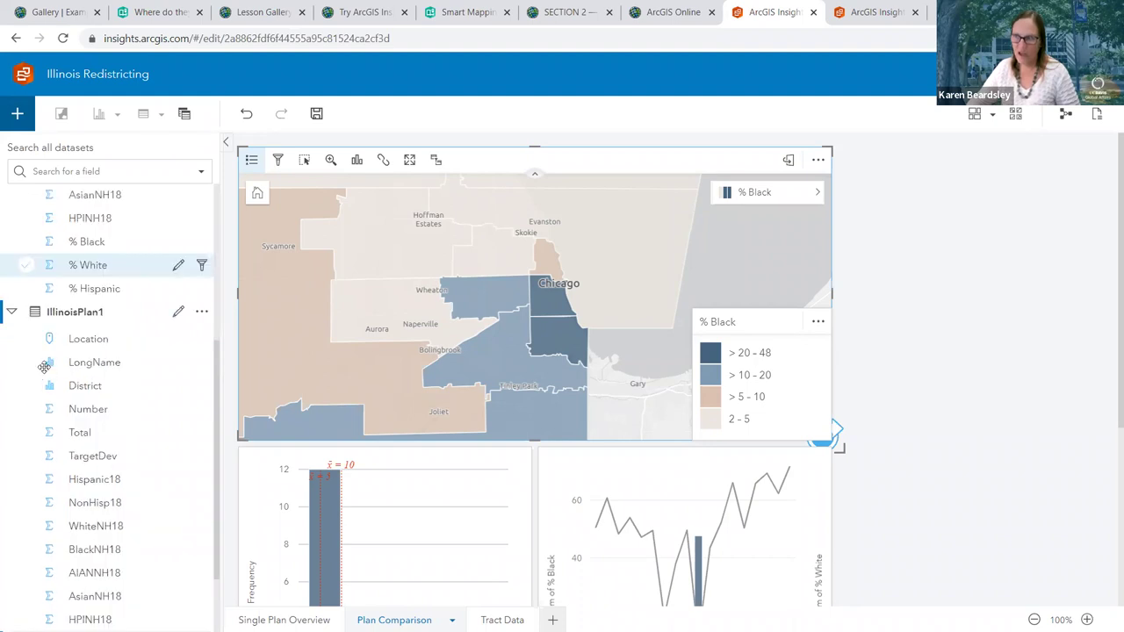
Inspect the histogram and combo chart cards and their fields, including LongName and HPINH18
click(385, 497)
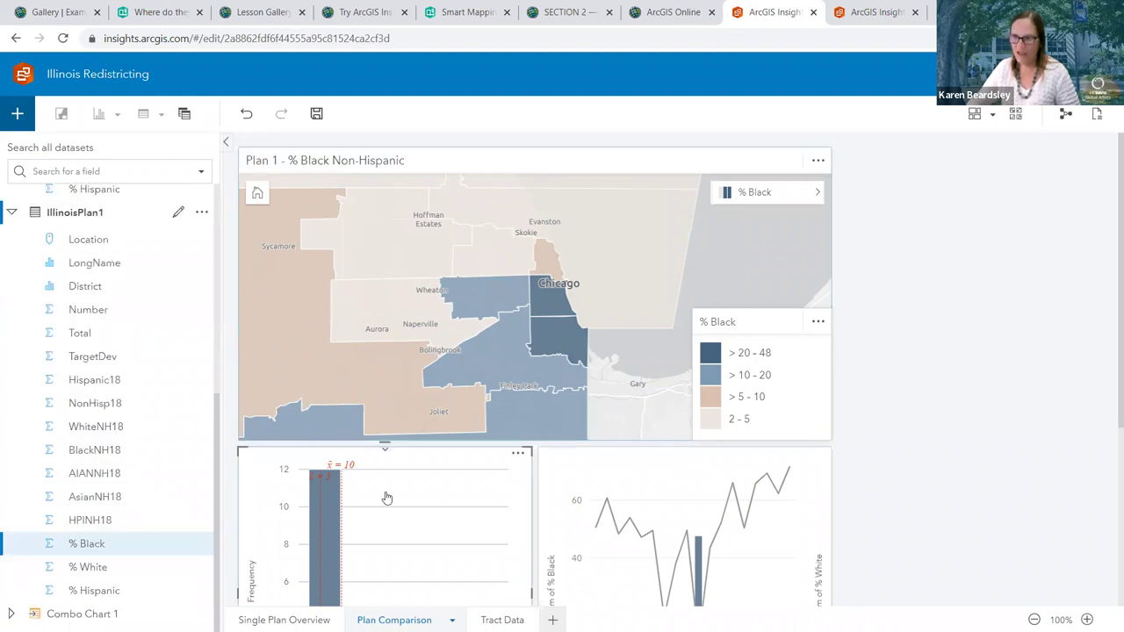
click(28, 263)
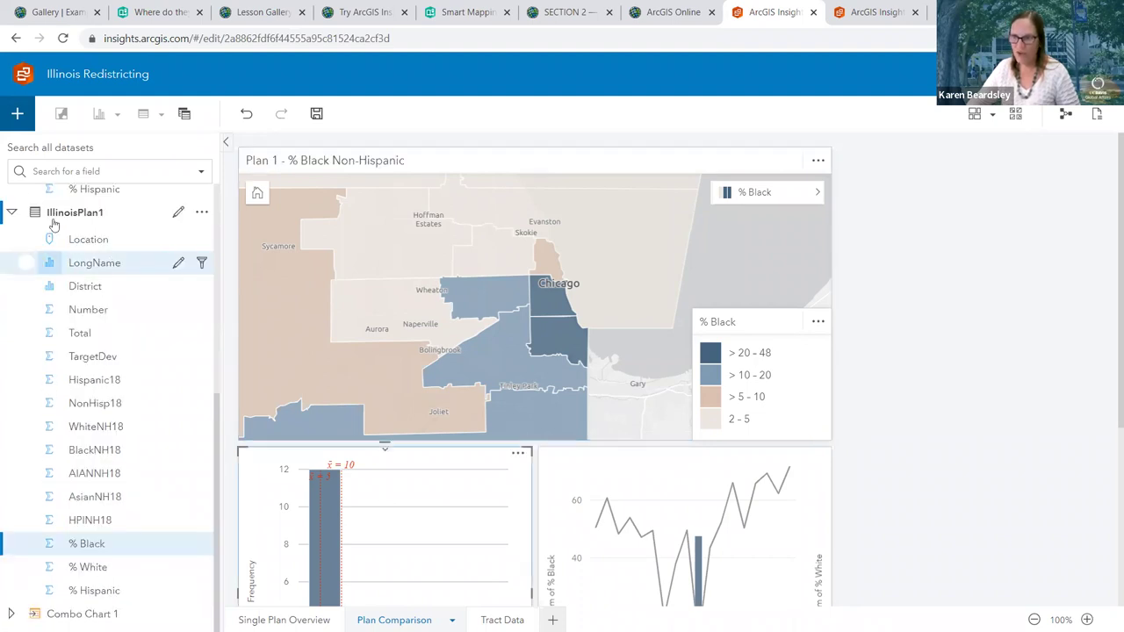
click(85, 521)
click(664, 479)
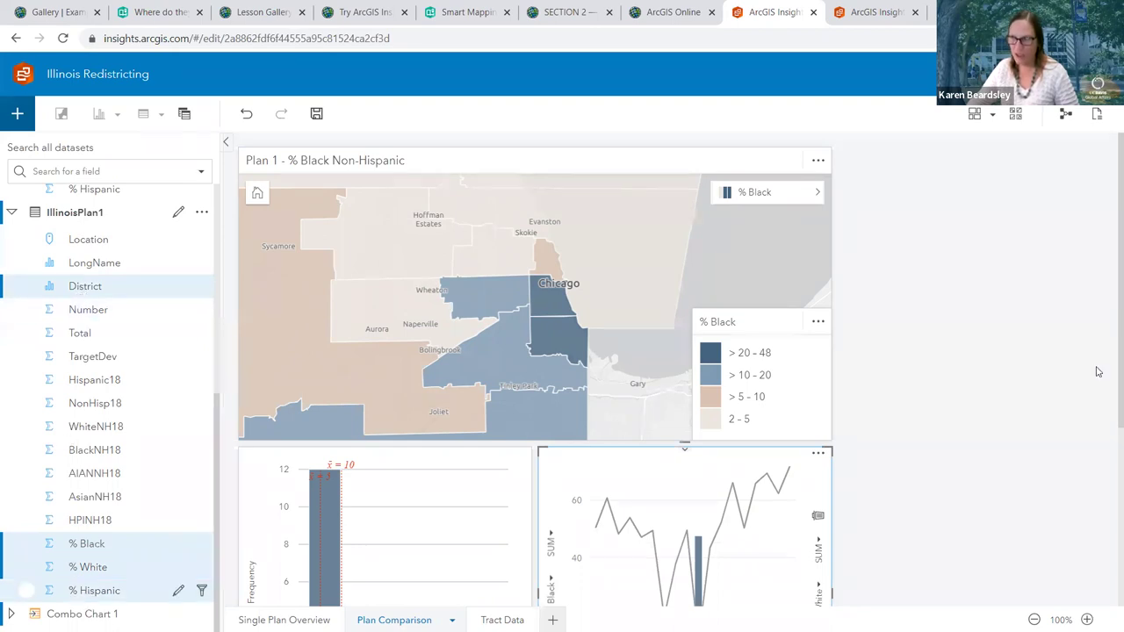
click(988, 146)
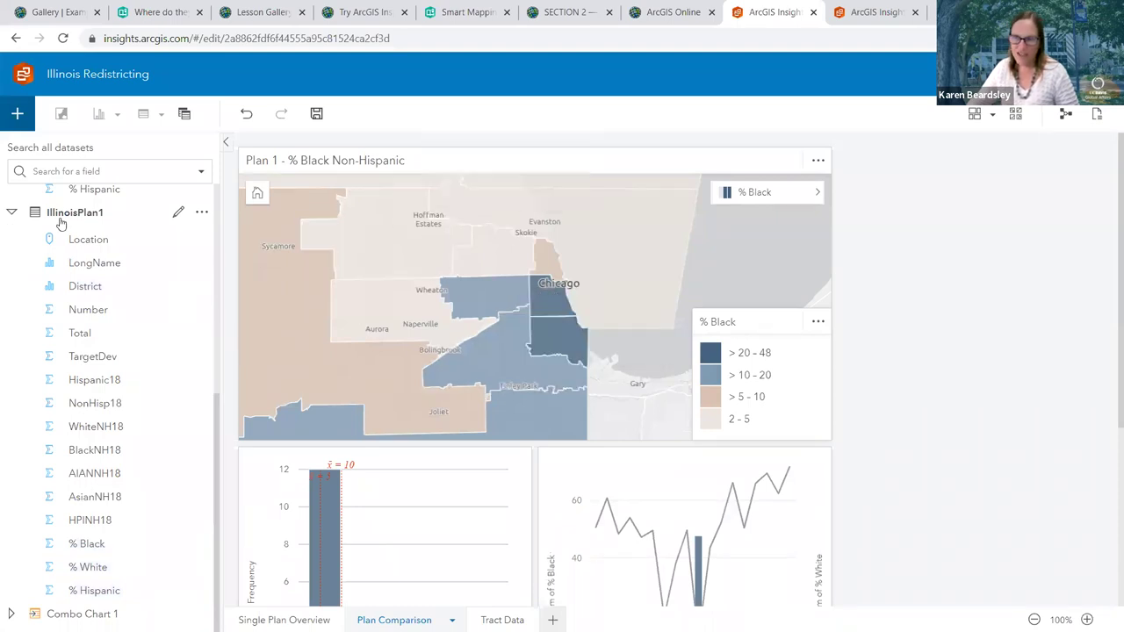
scroll(58, 207, up, 4)
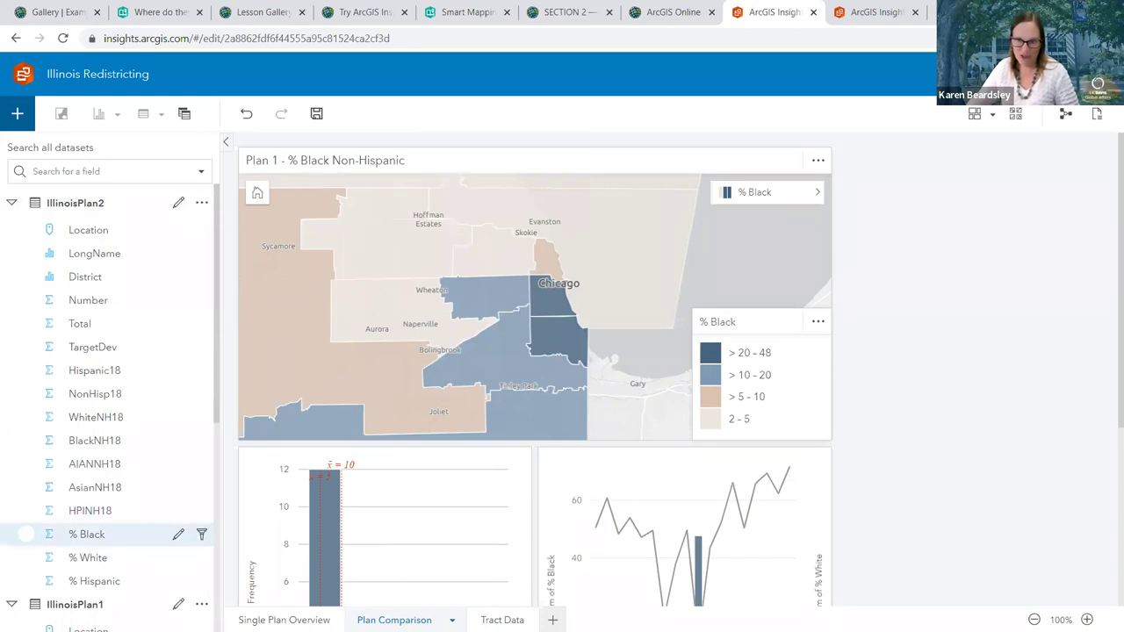
Check the % Black field under IllinoisPlan2
click(50, 534)
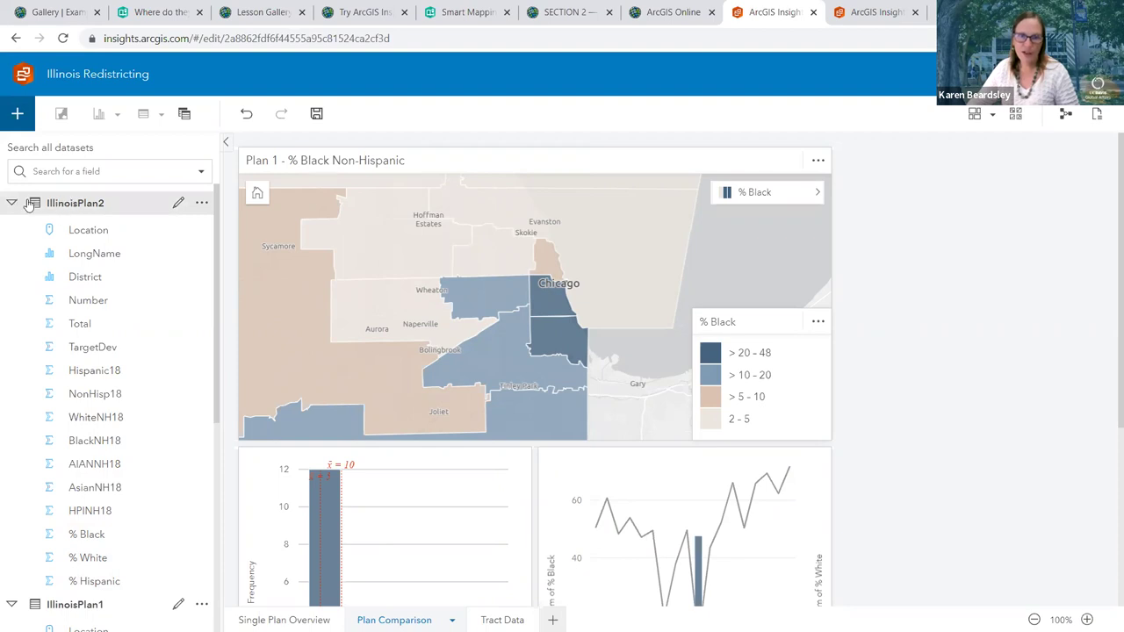
click(52, 204)
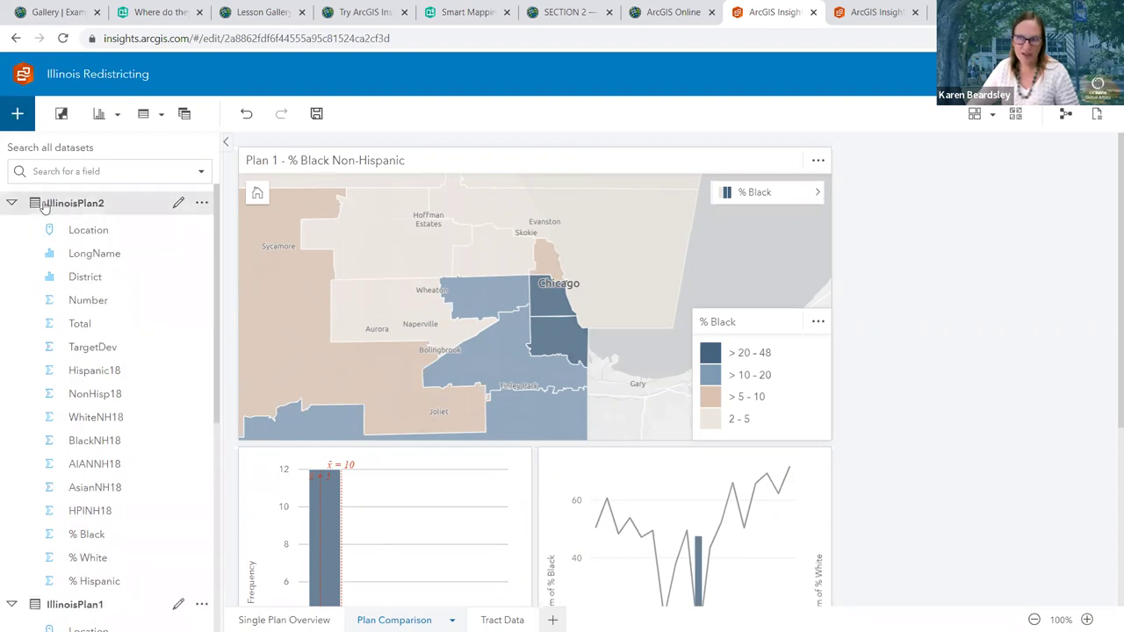
click(13, 204)
click(13, 203)
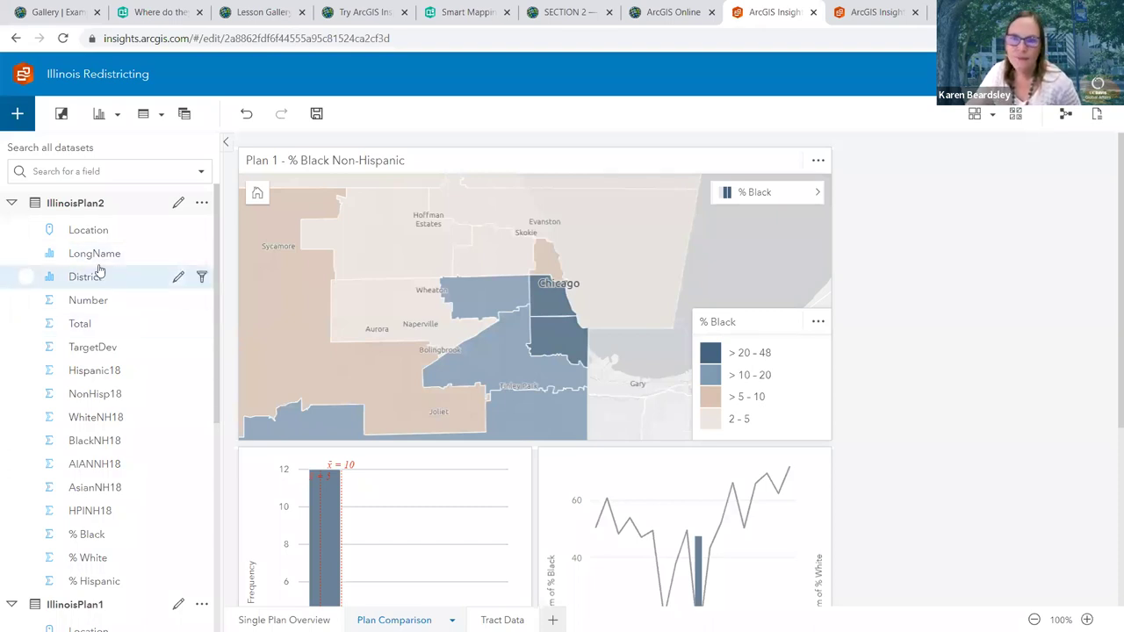
click(86, 537)
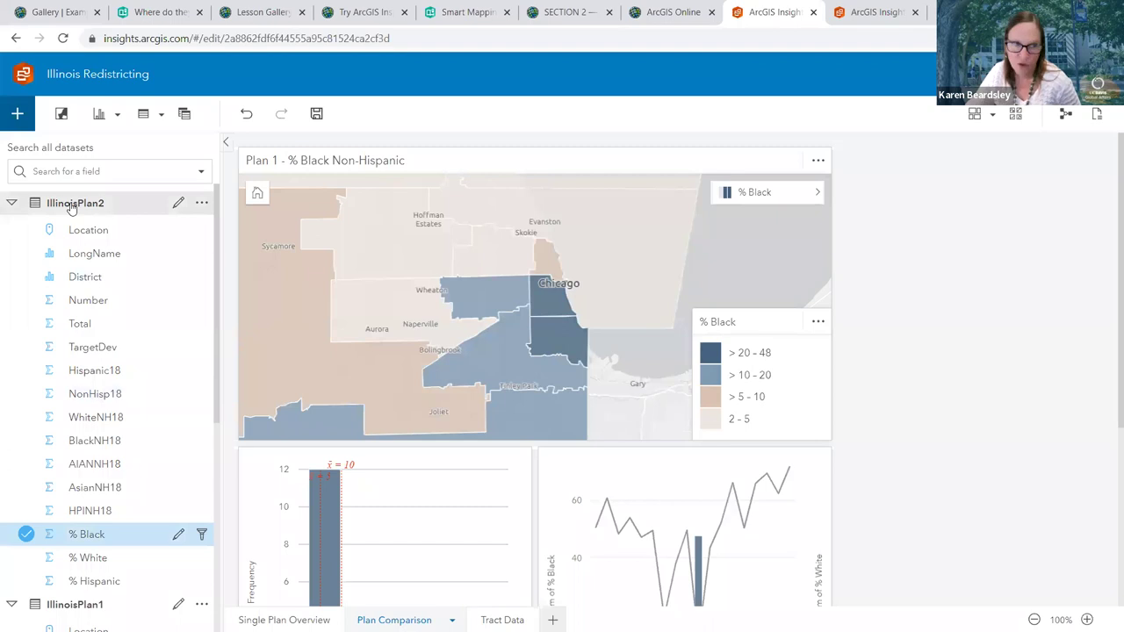
Create a new map card of Plan 2 % Black, zoom the page to 83% and open its layer options
drag(94, 537, 950, 315)
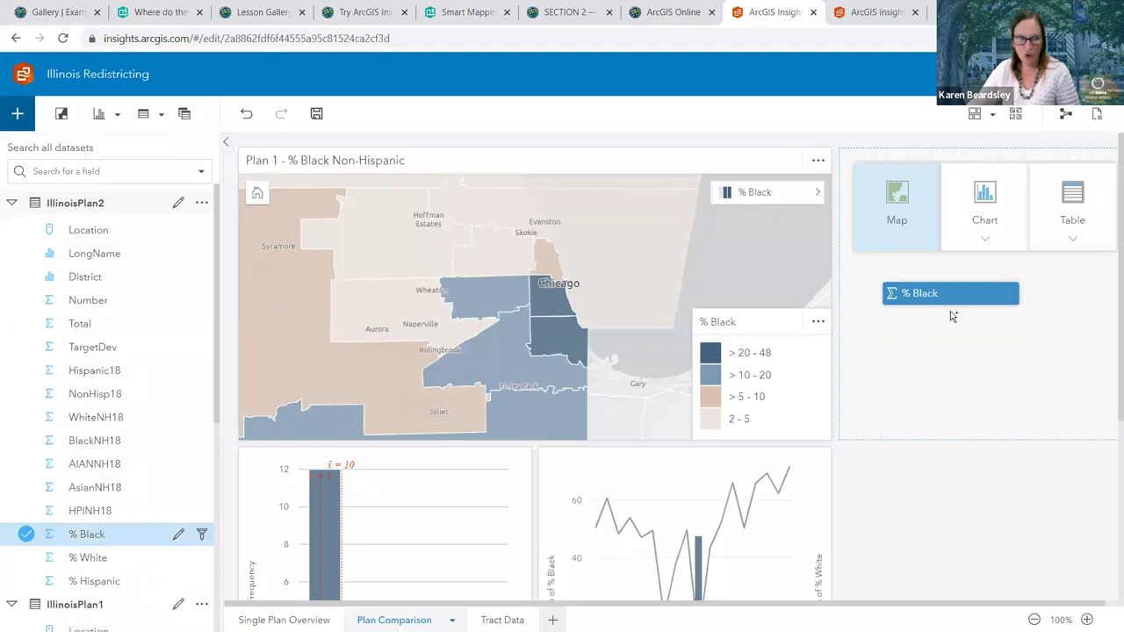
drag(950, 314, 897, 214)
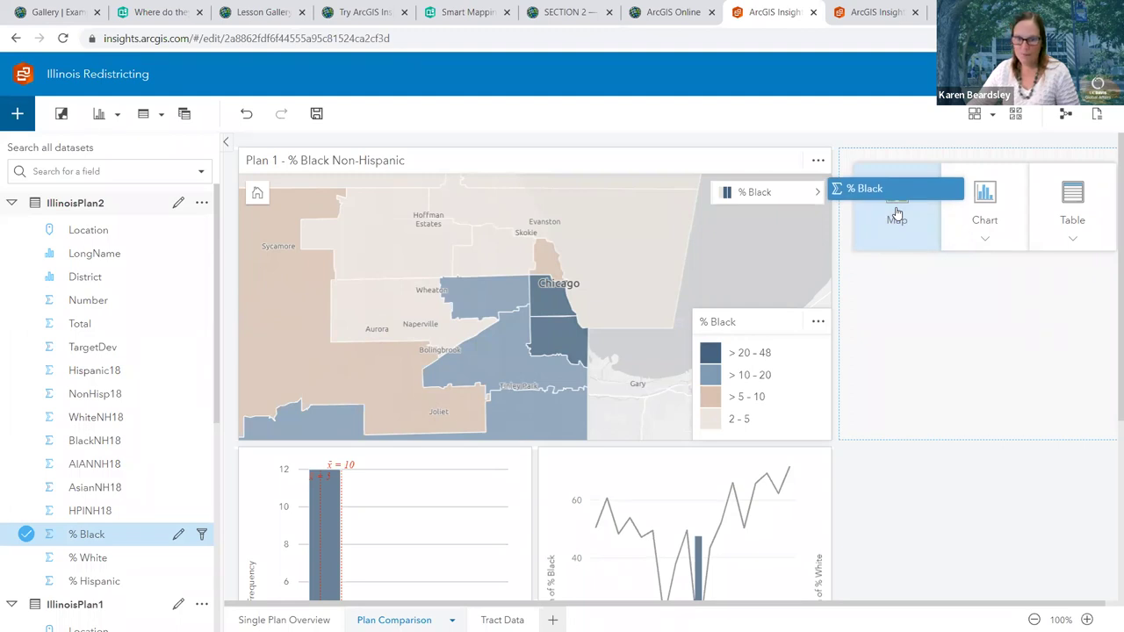
drag(896, 213, 897, 213)
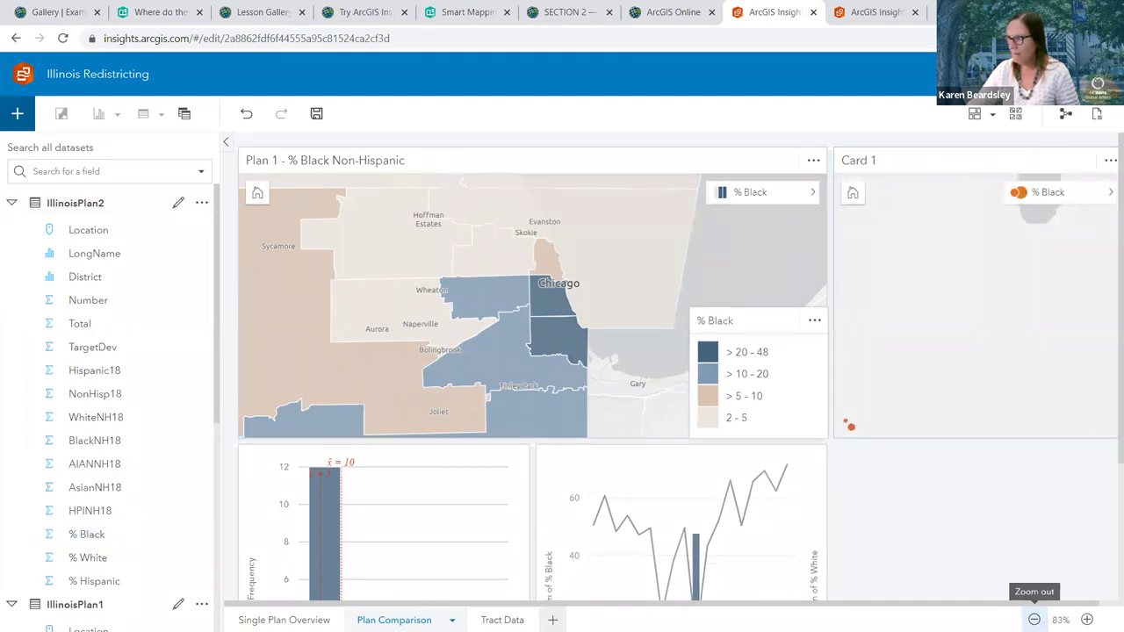
click(1035, 620)
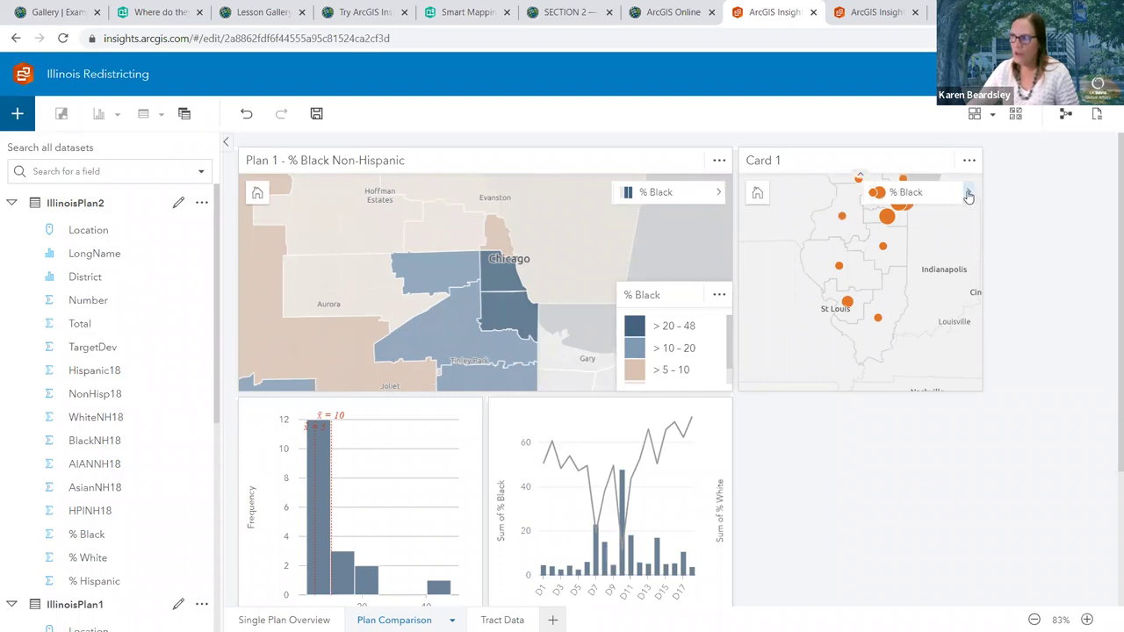
click(967, 195)
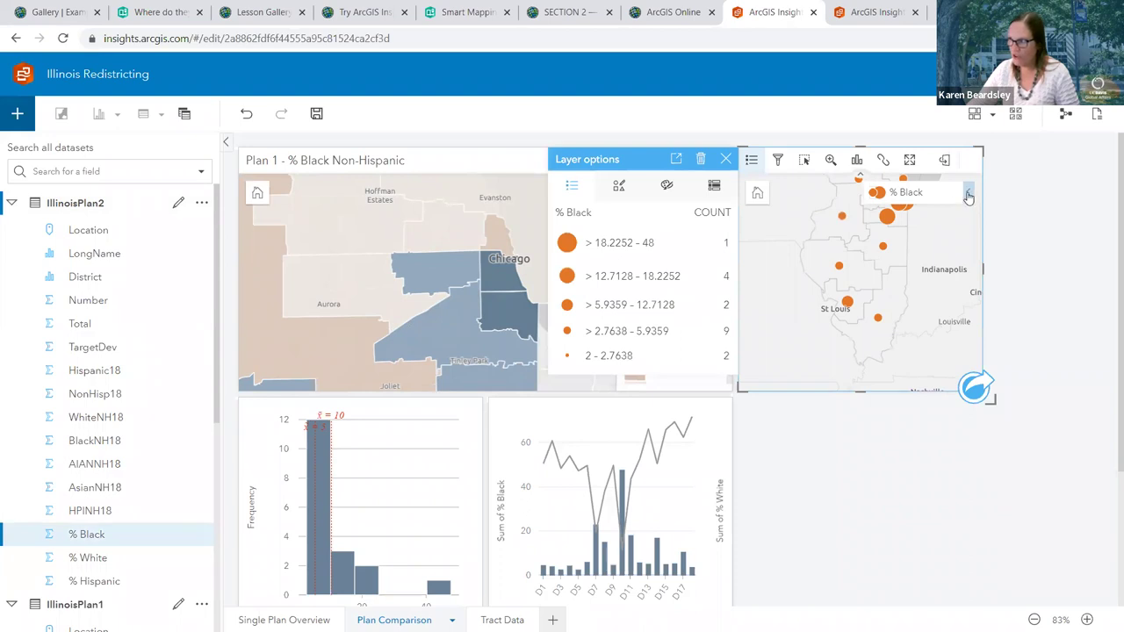
Reopen the Plan 2 map's layer options and show the % Black layer's symbology settings
click(968, 197)
click(968, 196)
click(967, 197)
click(967, 195)
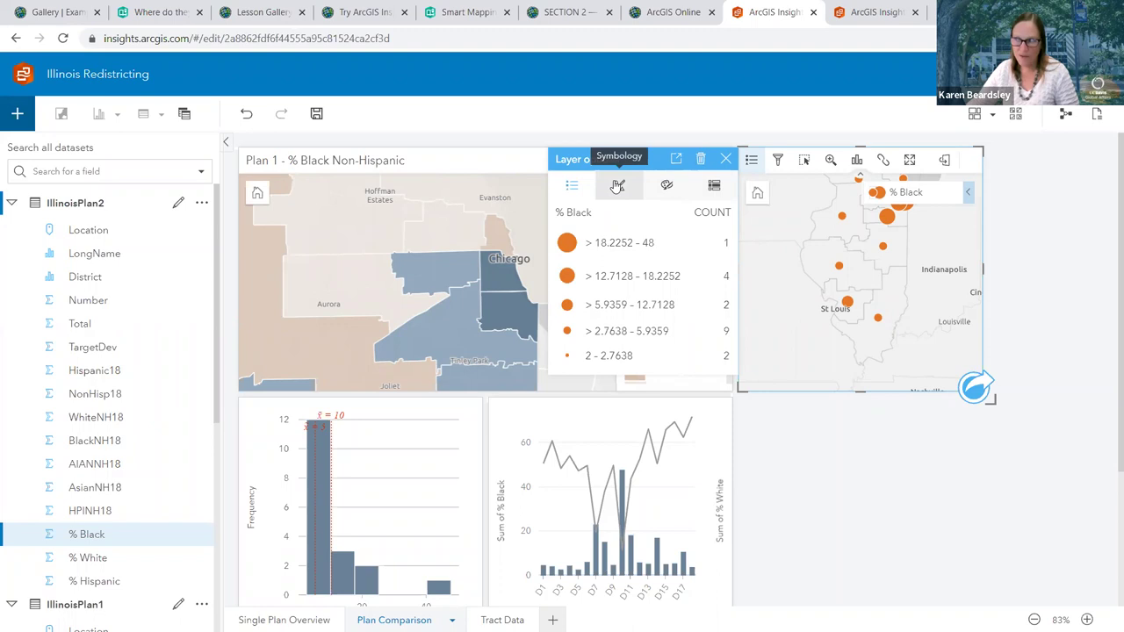
click(617, 186)
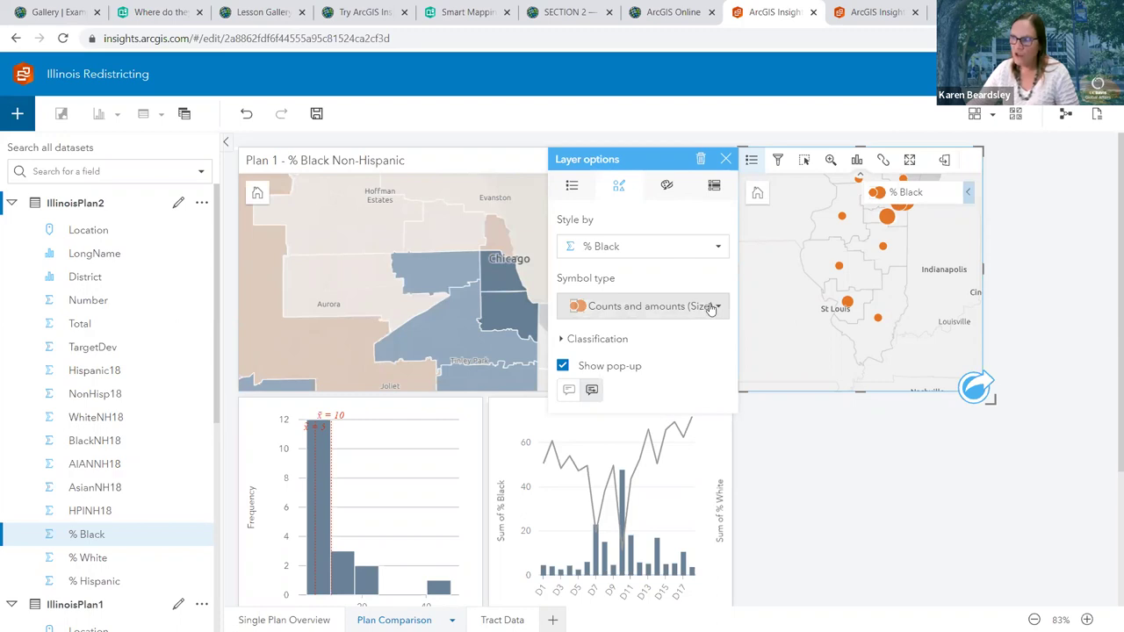
Change the symbol type to Counts and amounts (Color) and expand the Classification settings
click(654, 306)
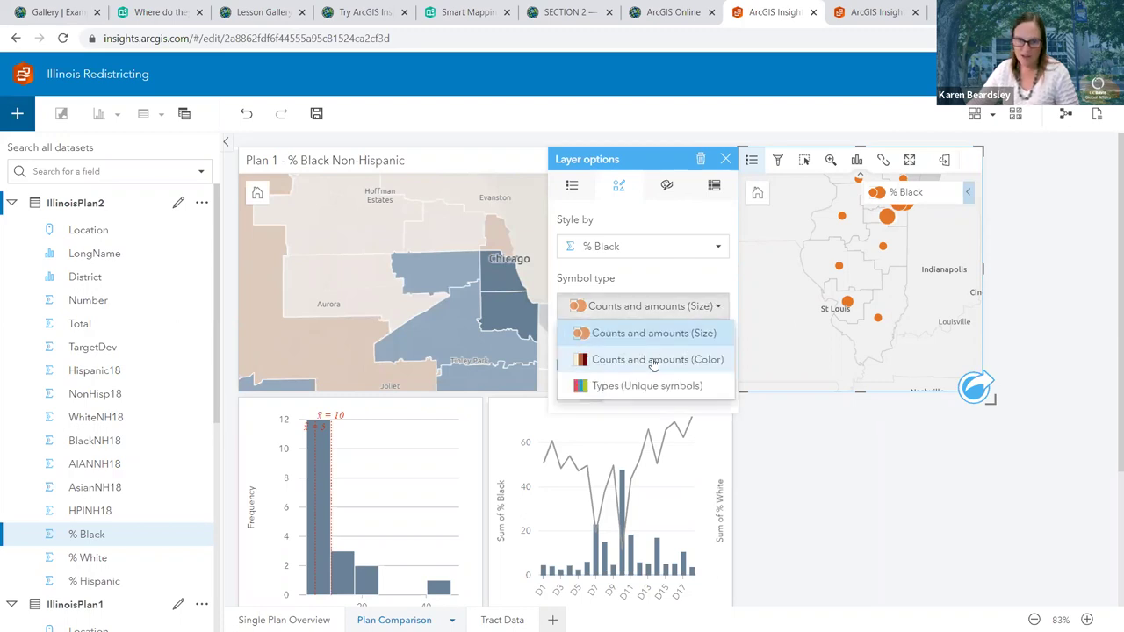
click(653, 360)
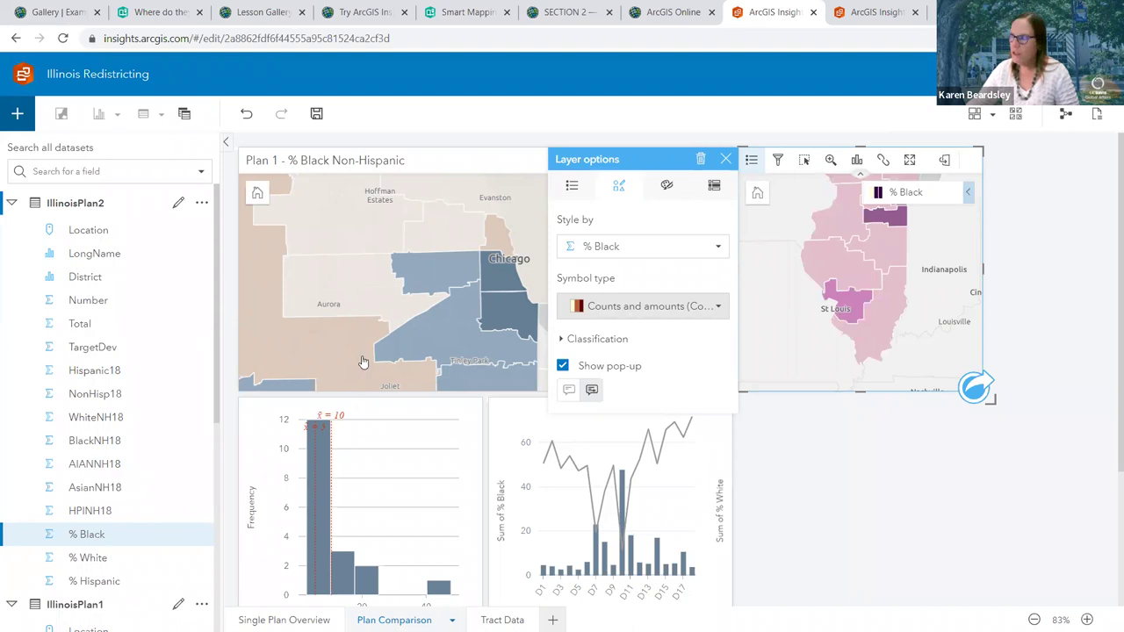
click(562, 341)
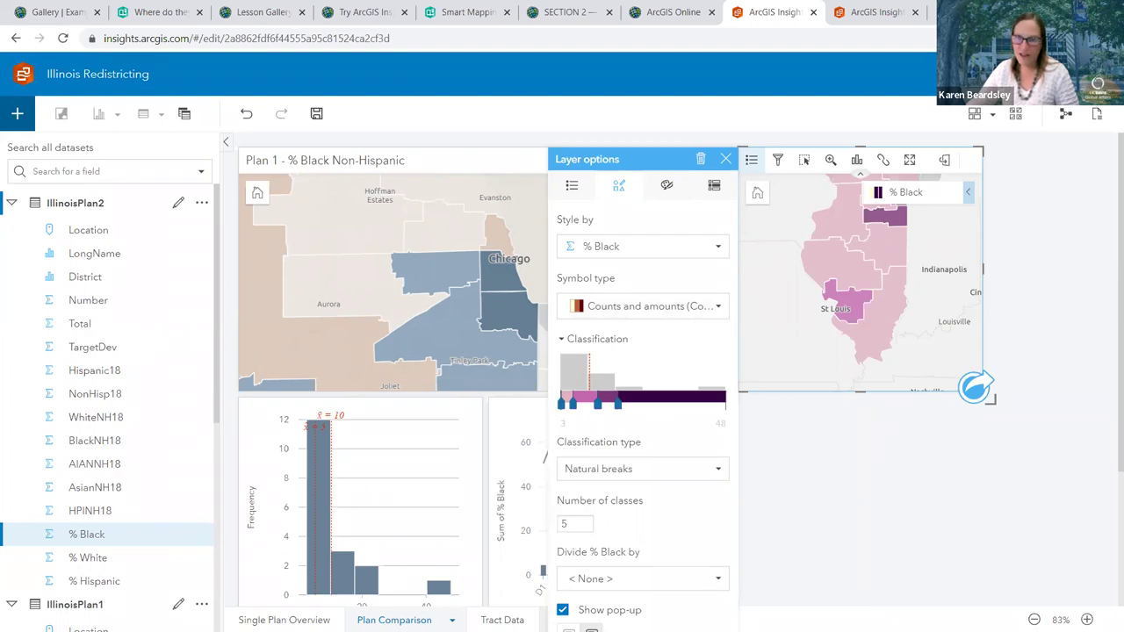
Set the number of classes to 4 and the upper class break to 20
click(565, 523)
key(BackSpace)
text(4)
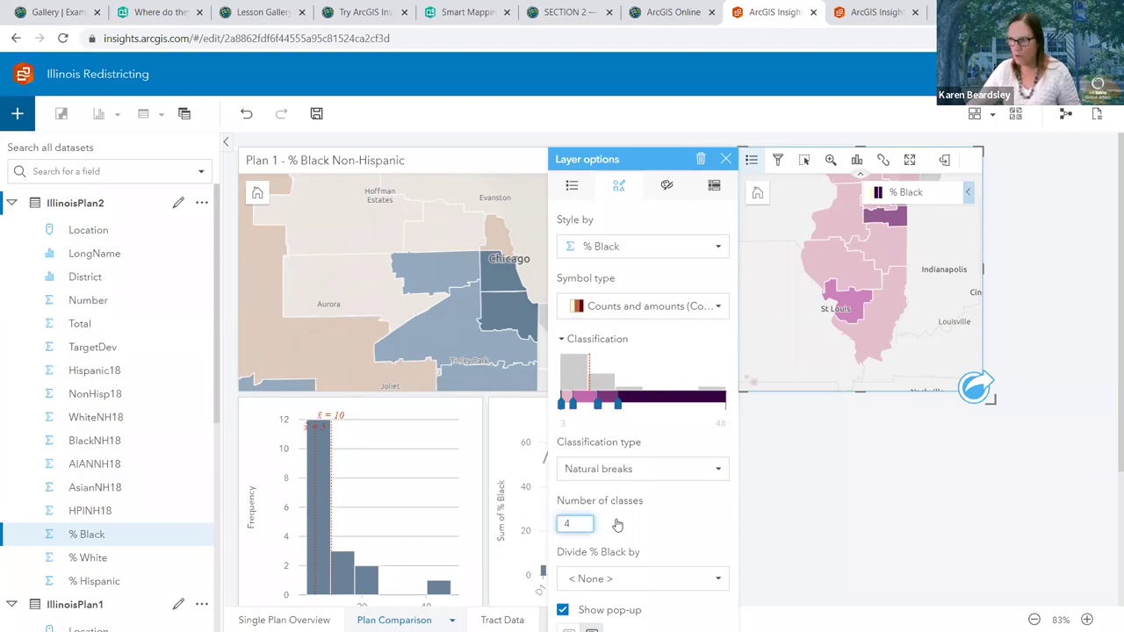
scroll(617, 524, down, 1)
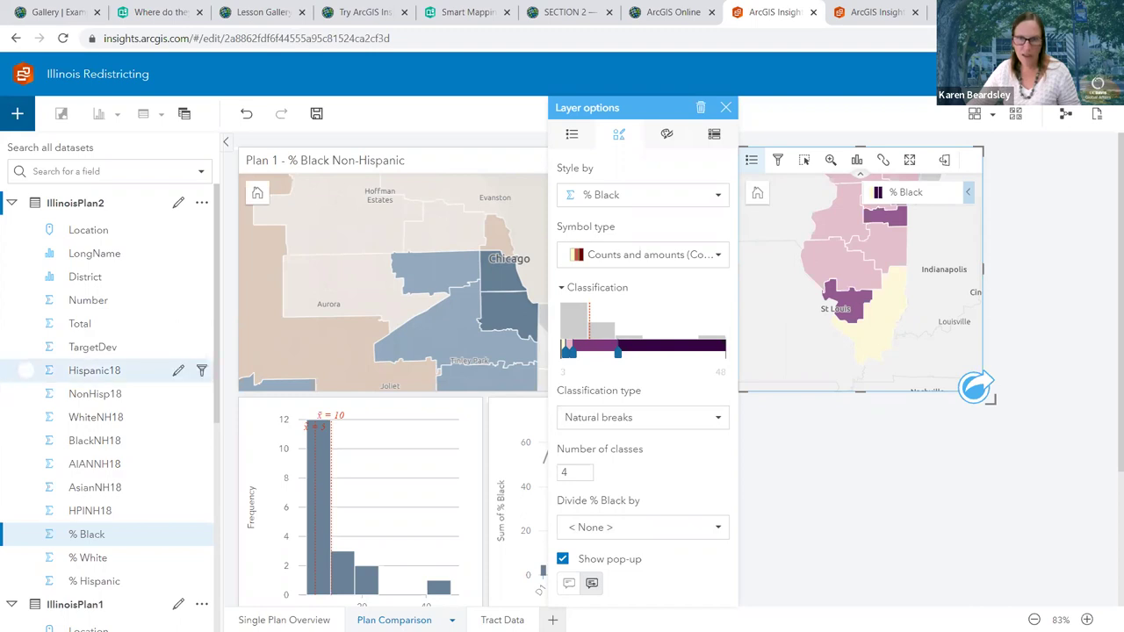
click(619, 353)
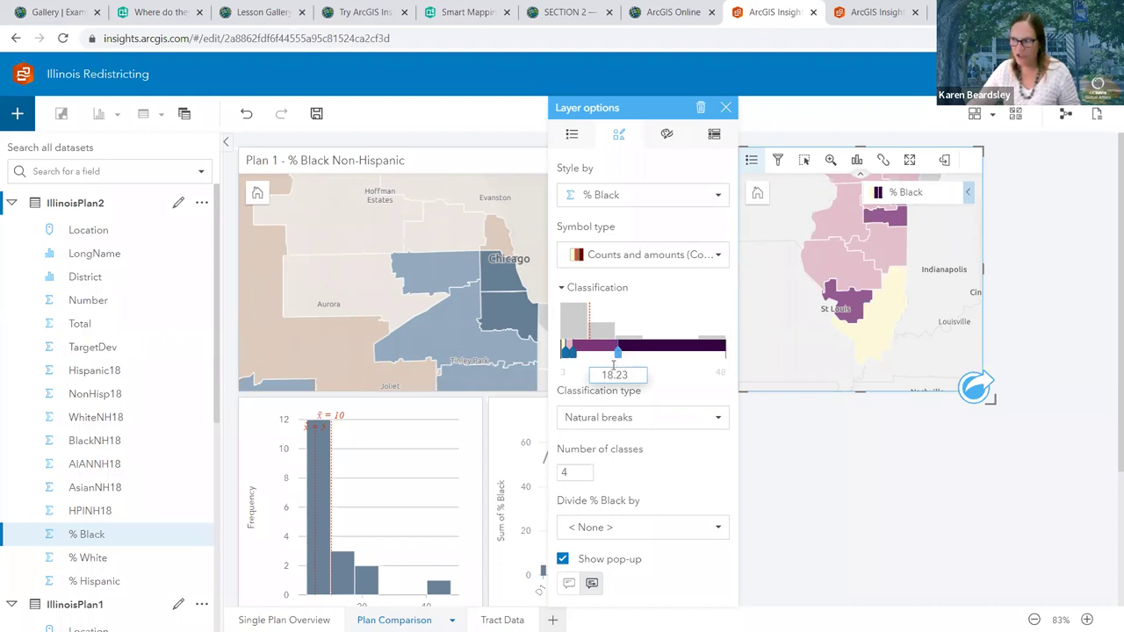
click(609, 372)
text(20)
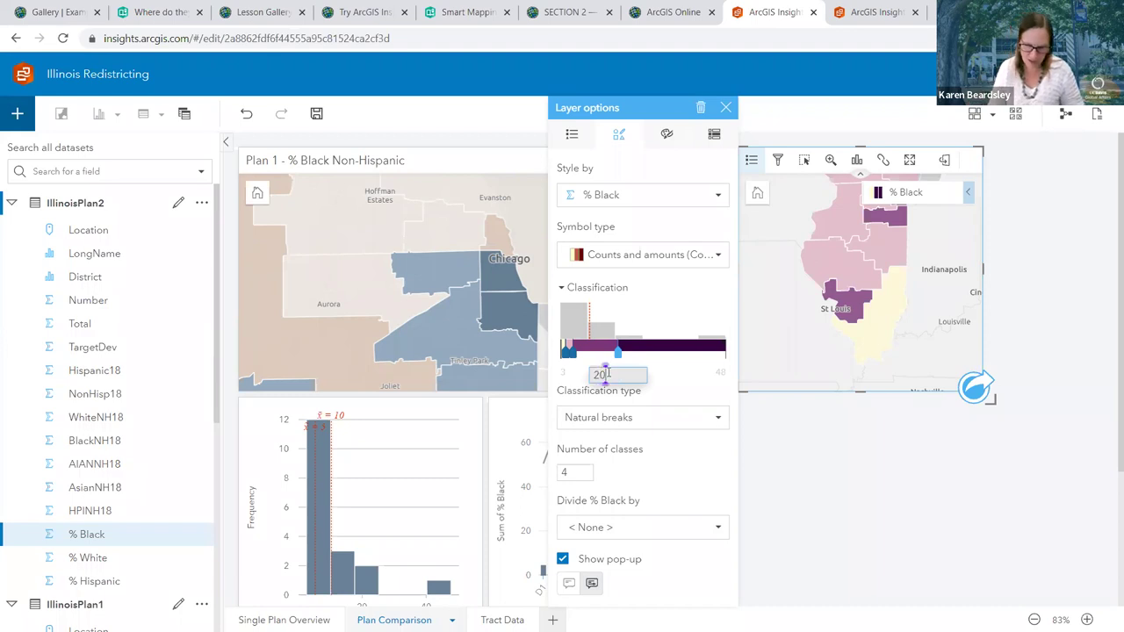
key(Return)
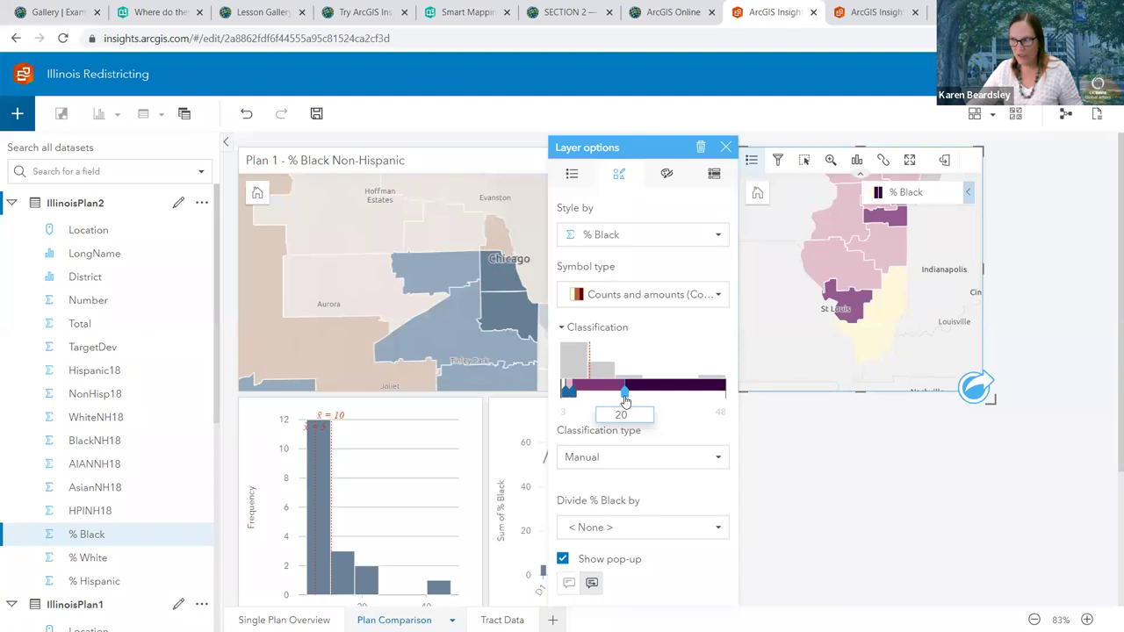
Replace the middle and lowest breaks (5.94 and 3.91) with 10 and 5
mouse_move(866, 299)
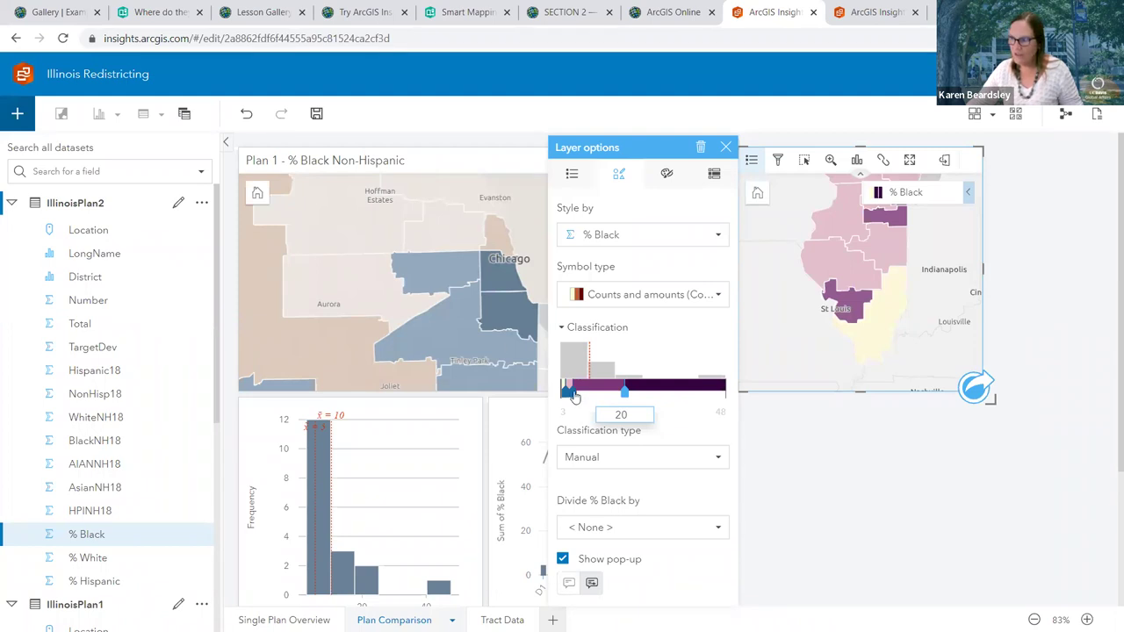
drag(569, 392, 575, 392)
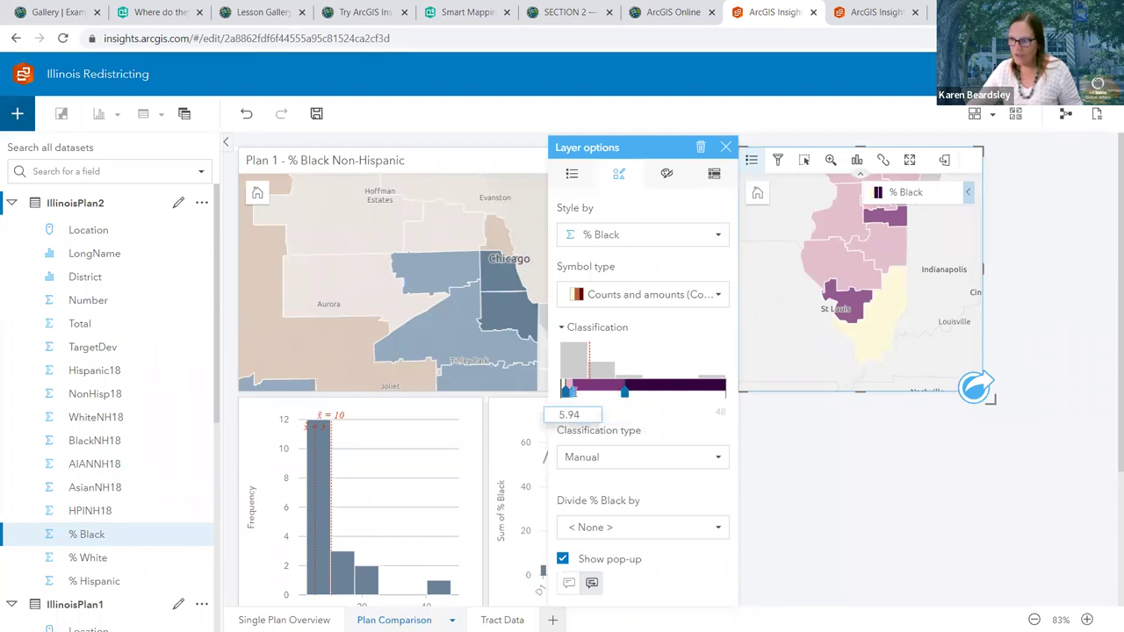
click(570, 413)
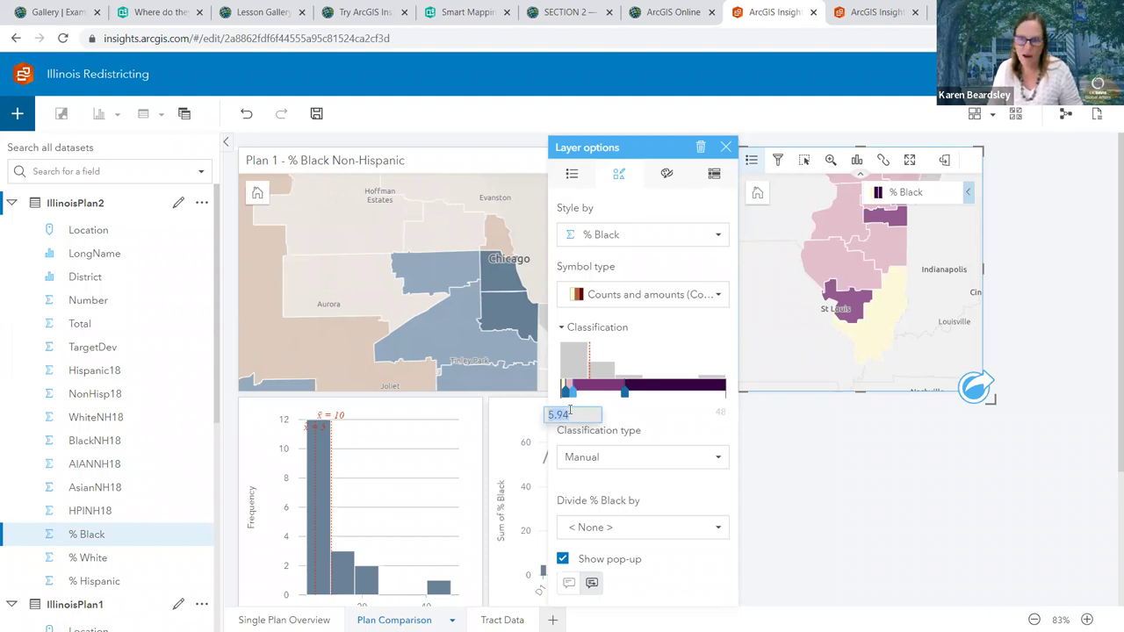
text(1)
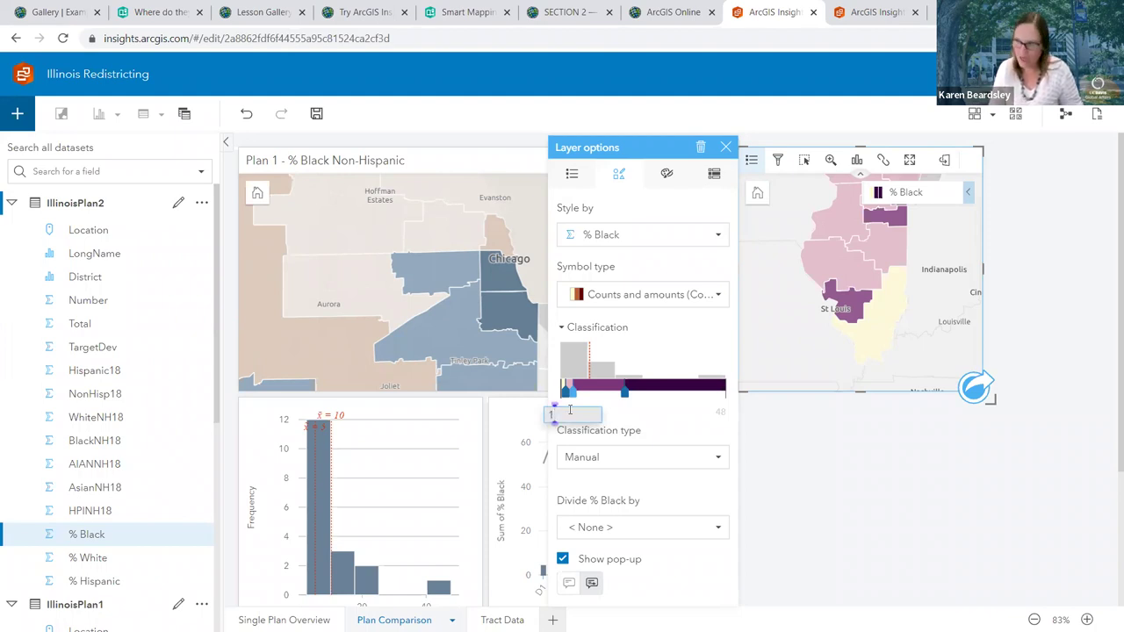
text(0)
key(Return)
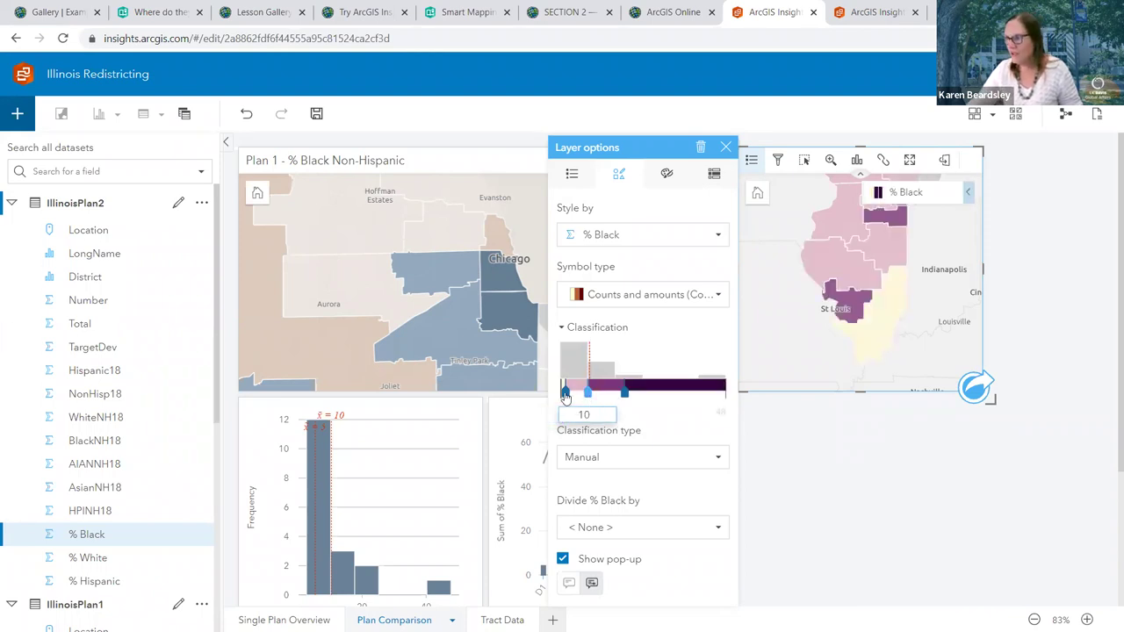
click(565, 392)
double_click(559, 414)
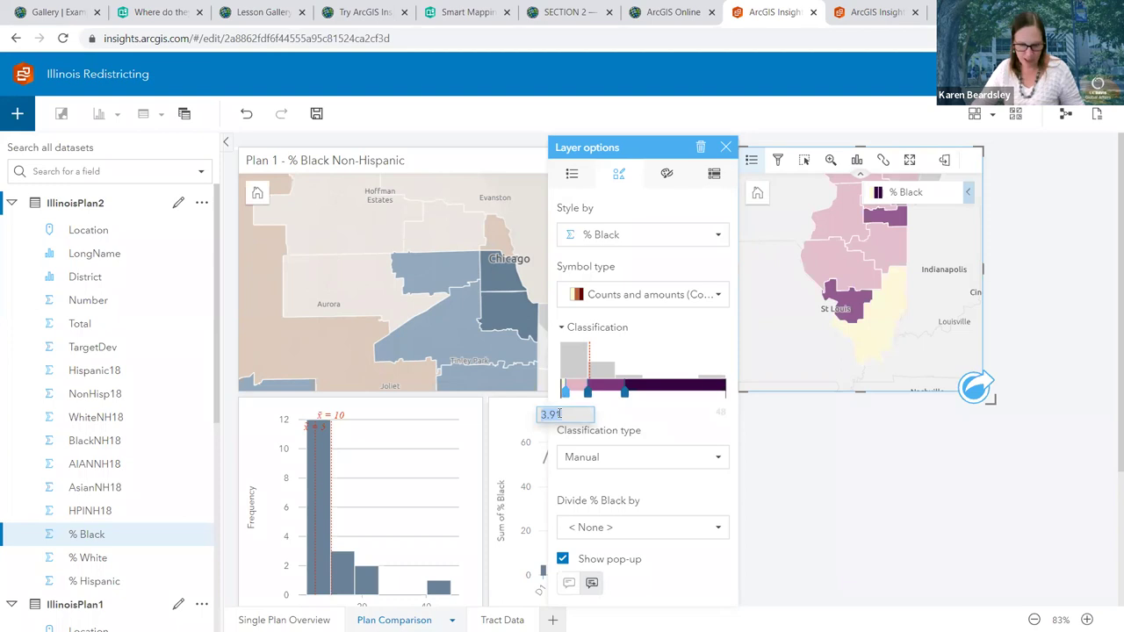
text(5)
key(Return)
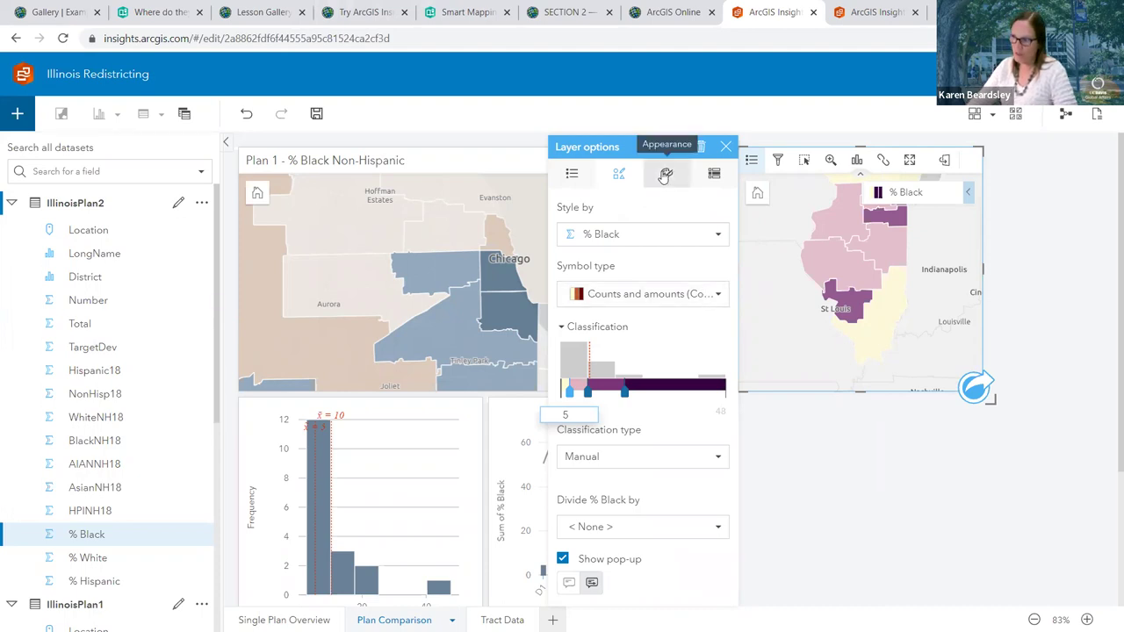
Apply the beige-to-blue colour palette from the Plan 1 map to the Plan 2 districts
mouse_move(477, 302)
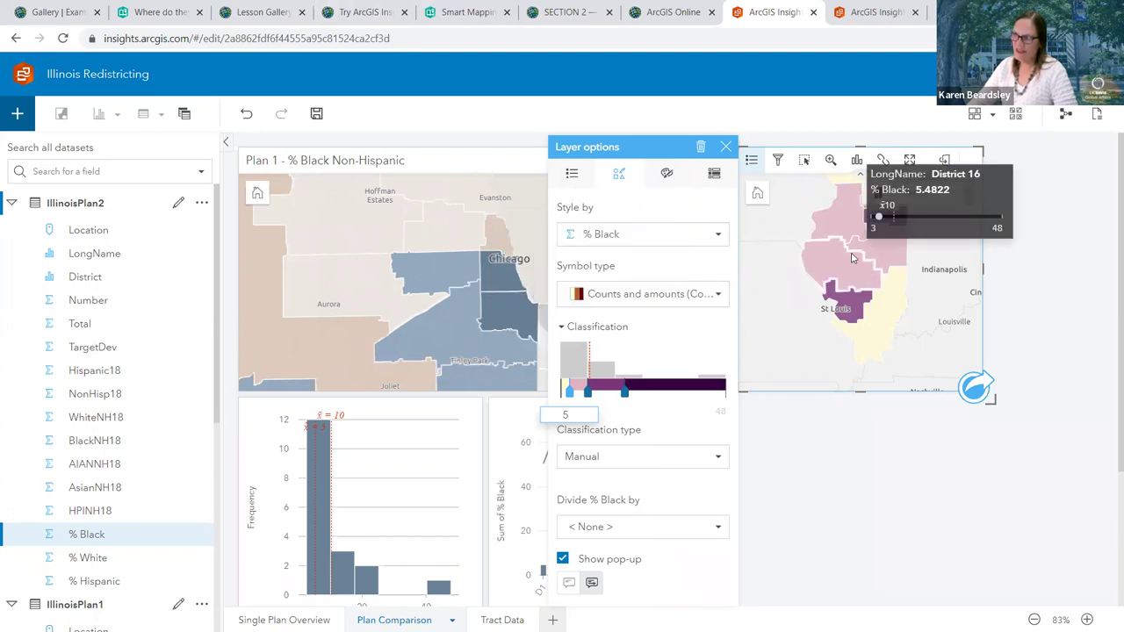
click(719, 297)
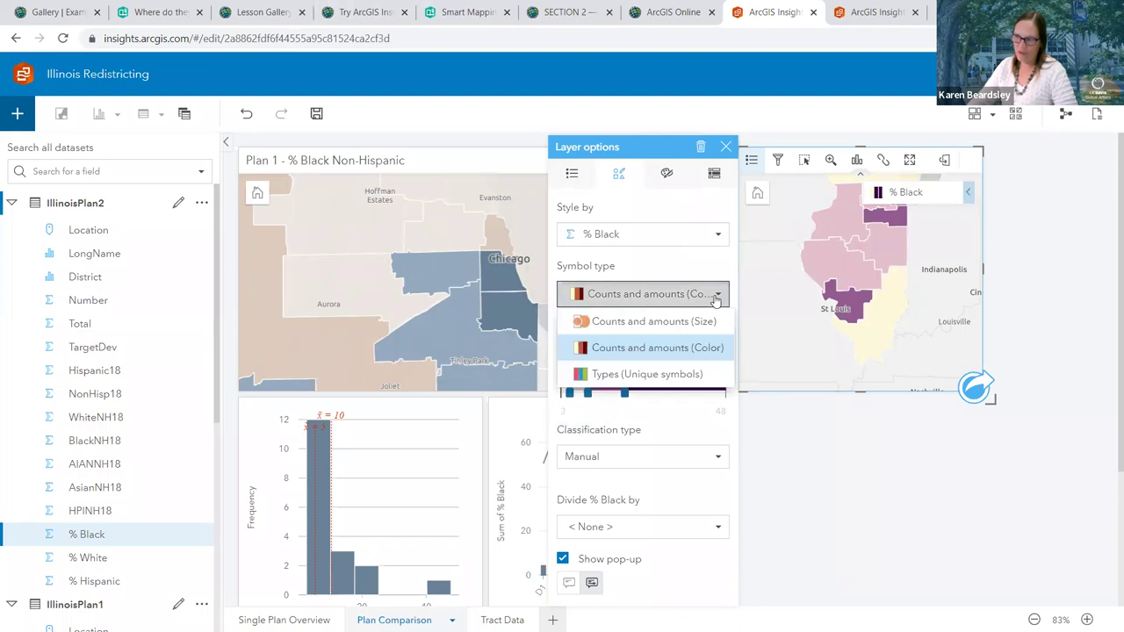
click(665, 177)
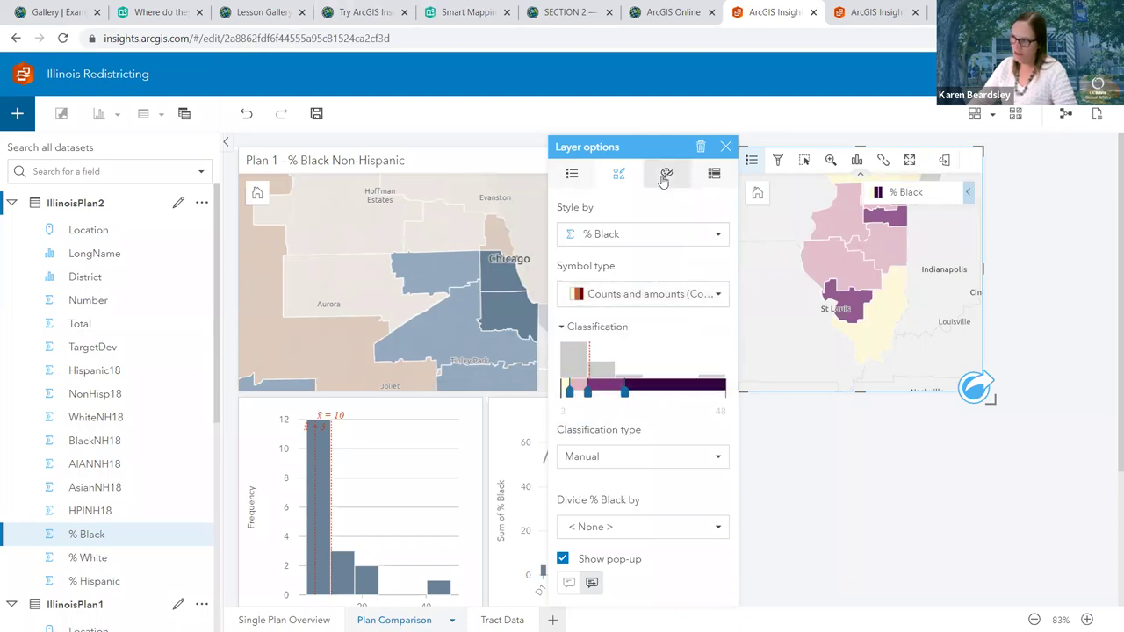
click(665, 177)
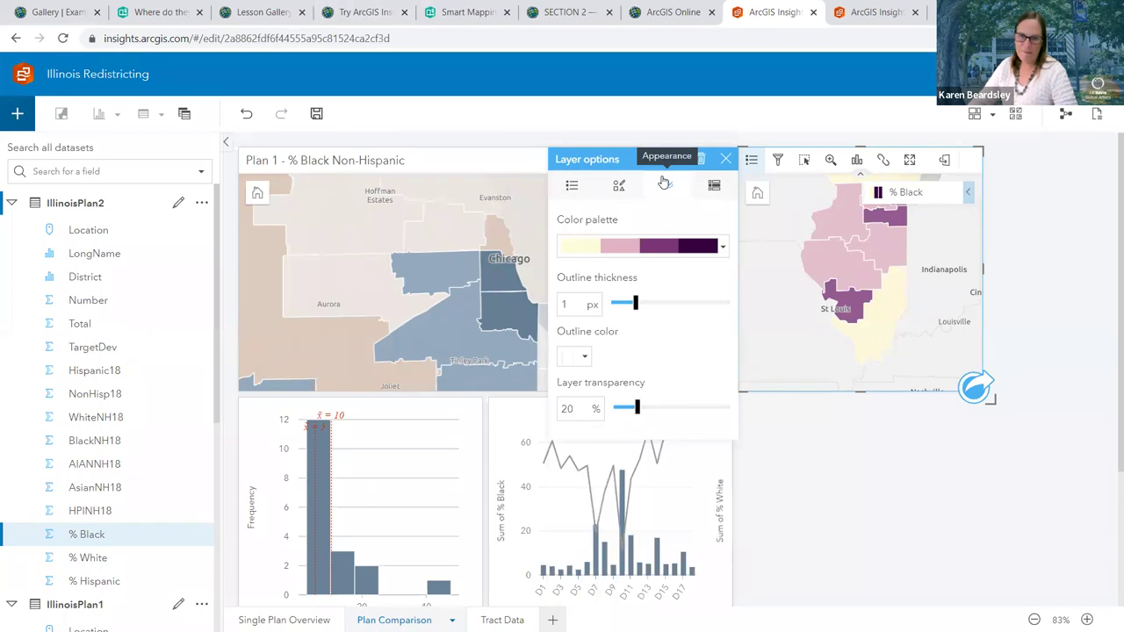
mouse_move(26, 323)
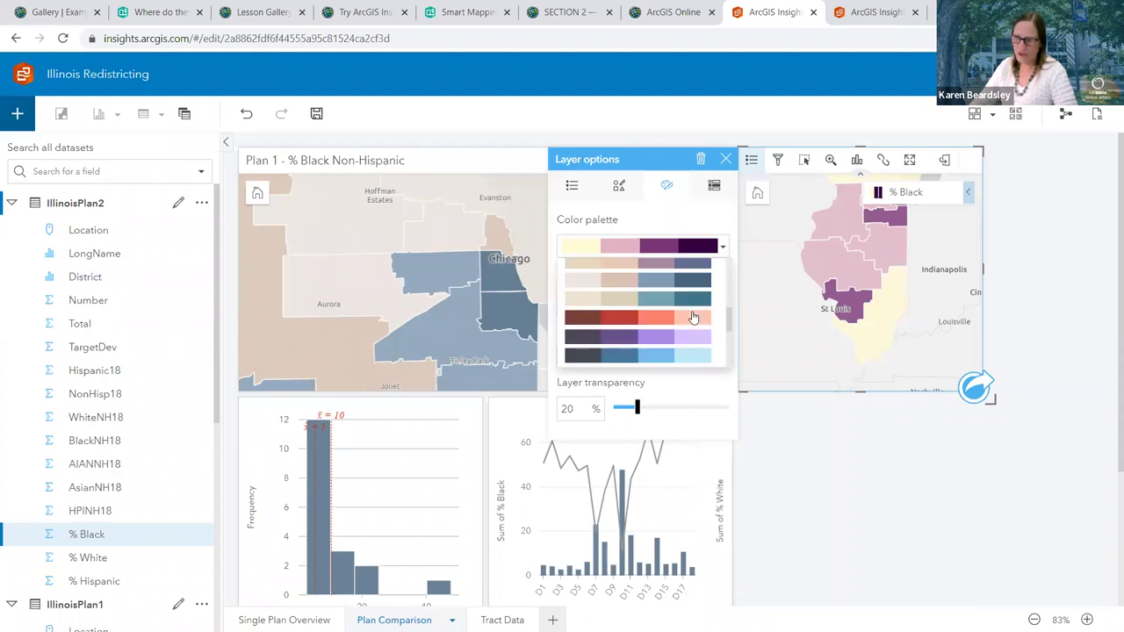
scroll(693, 317, down, 2)
scroll(695, 304, up, 2)
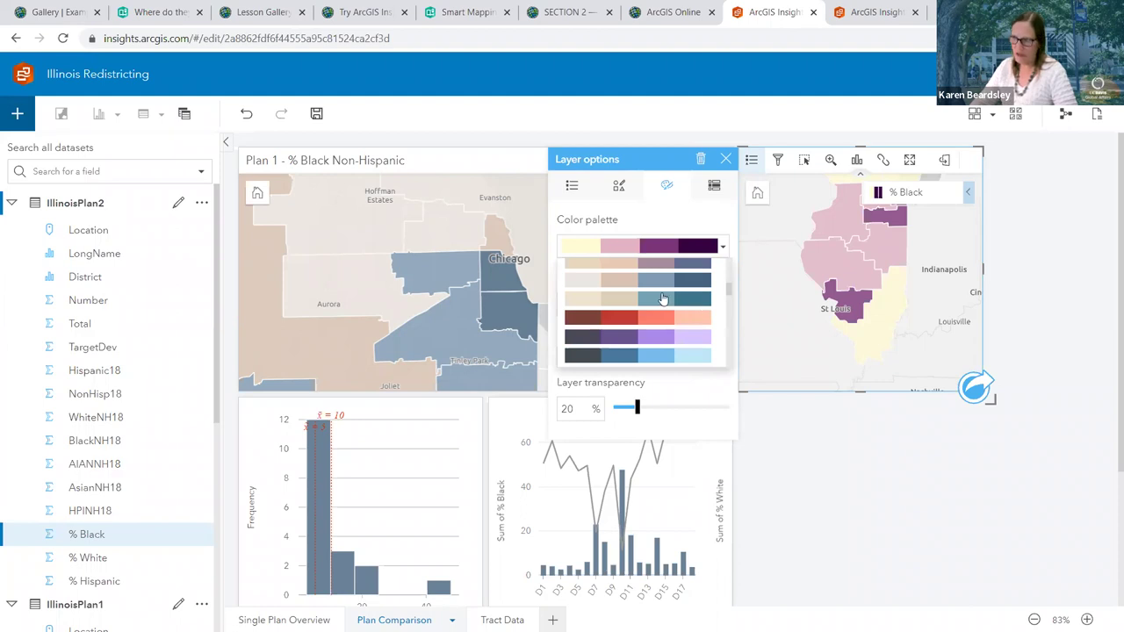
click(614, 284)
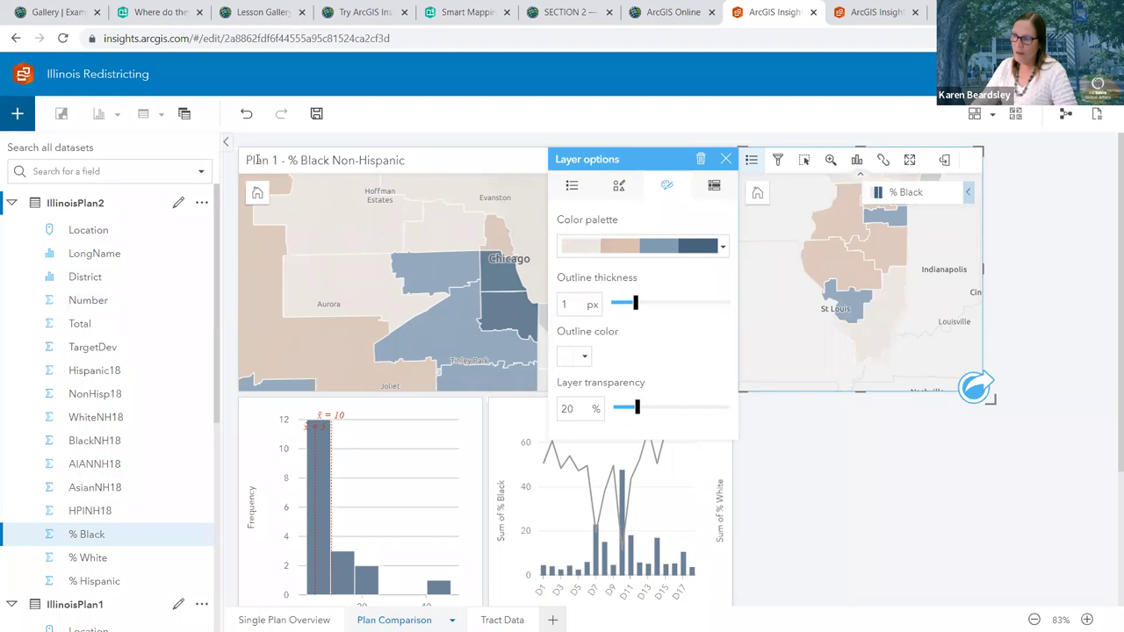
mouse_move(877, 286)
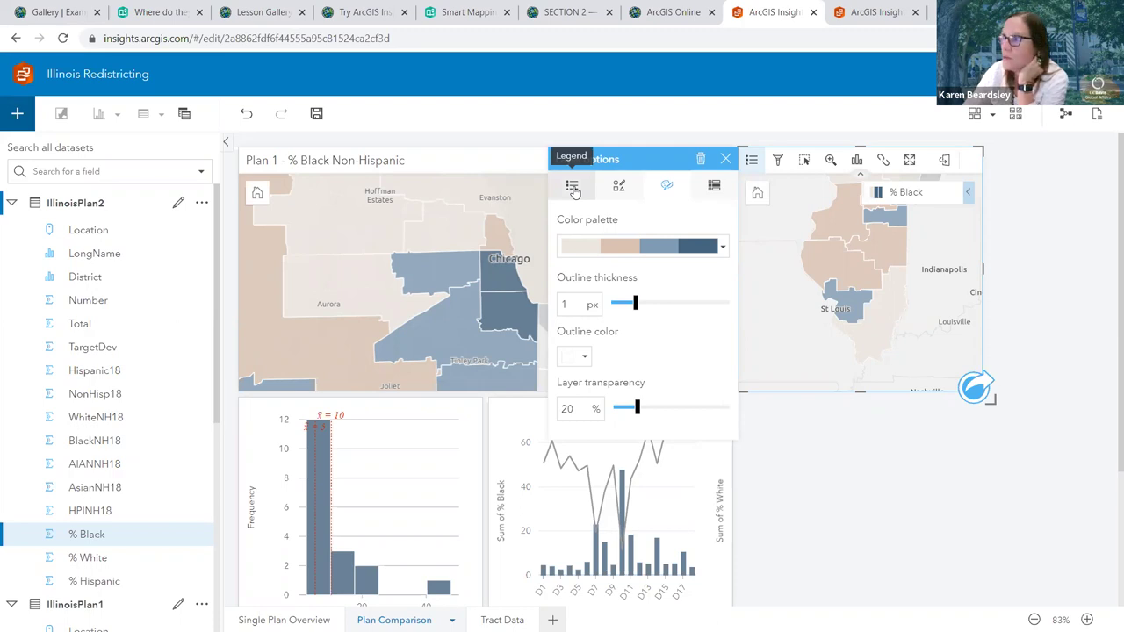
Pop the % Black legend out onto the Plan 2 map and close Layer options
click(572, 188)
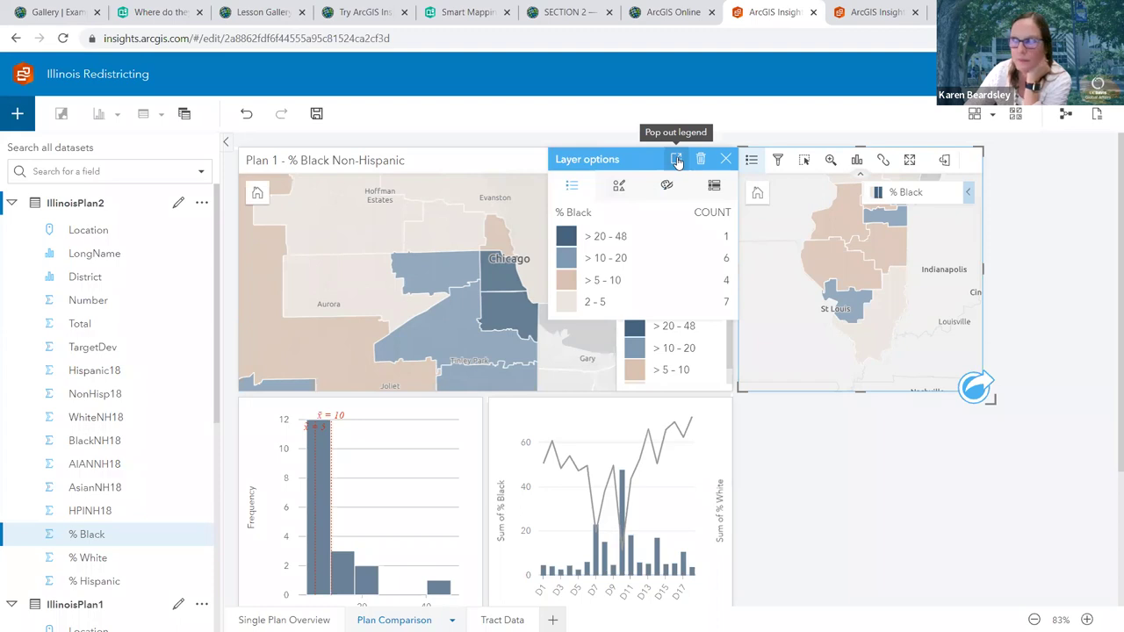
click(676, 161)
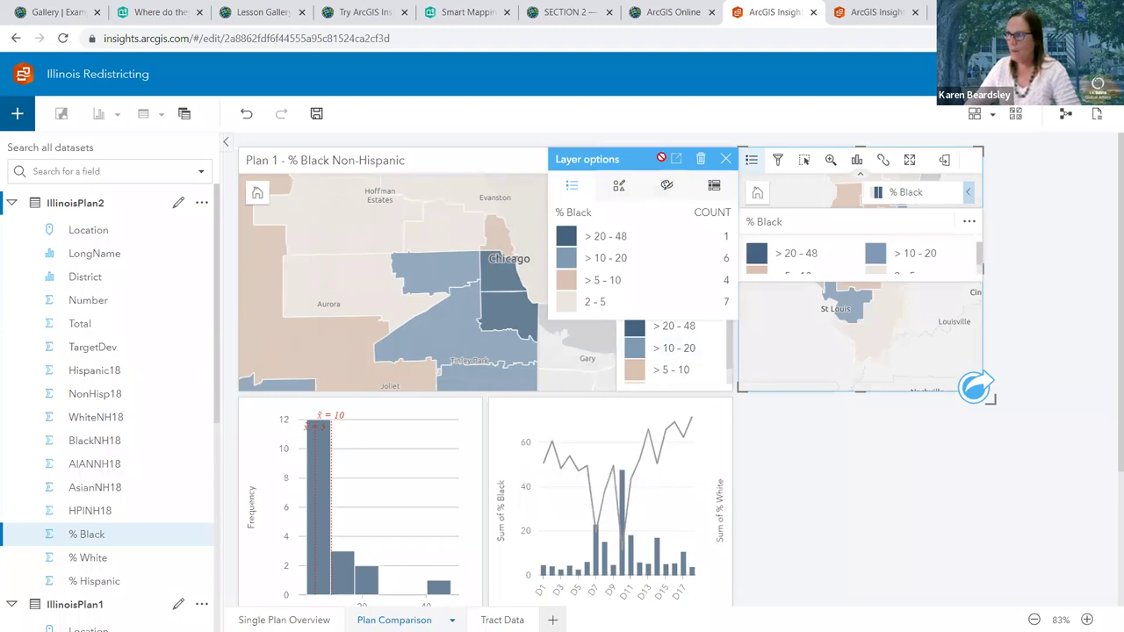
click(726, 161)
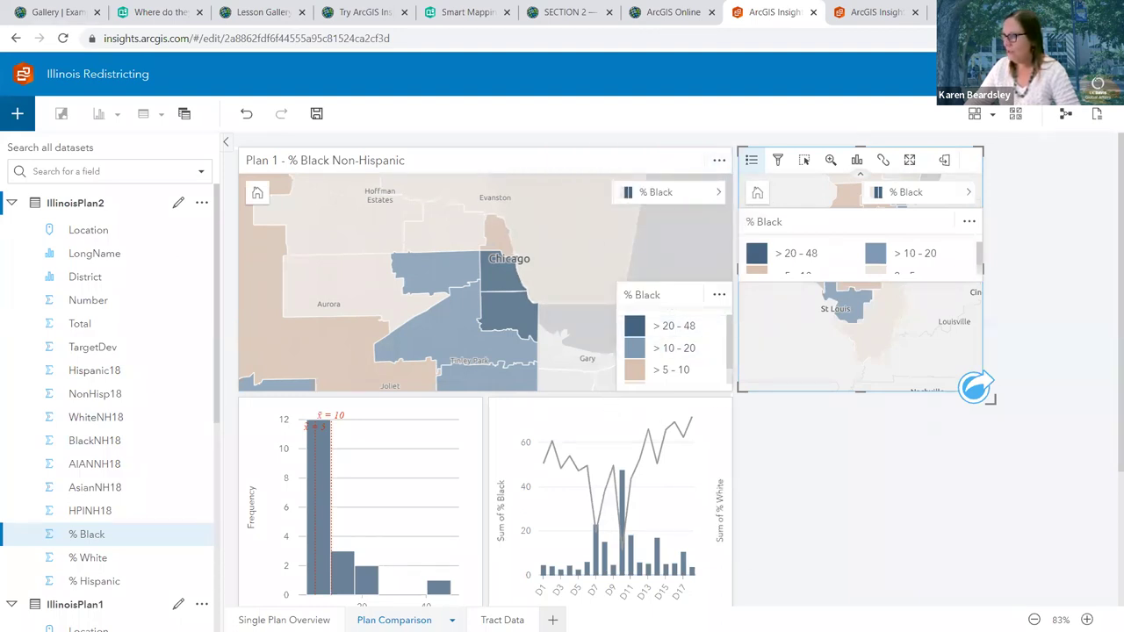
Move the Plan 1 map's % Black legend higher and expand it to show all classes
scroll(594, 405, down, 1)
scroll(501, 368, down, 1)
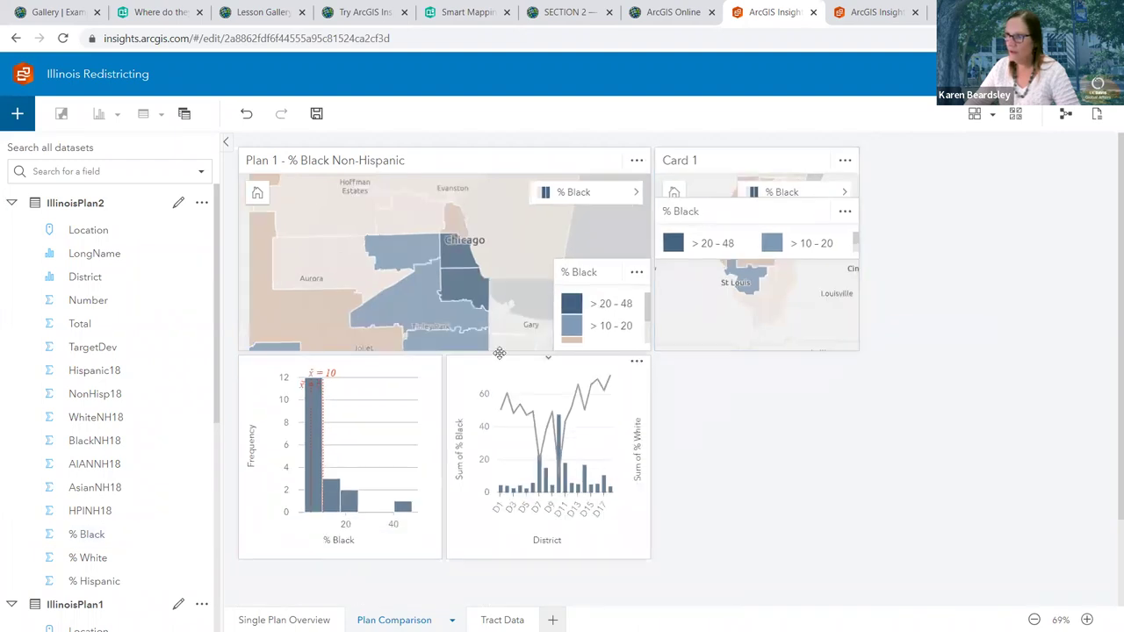
click(472, 349)
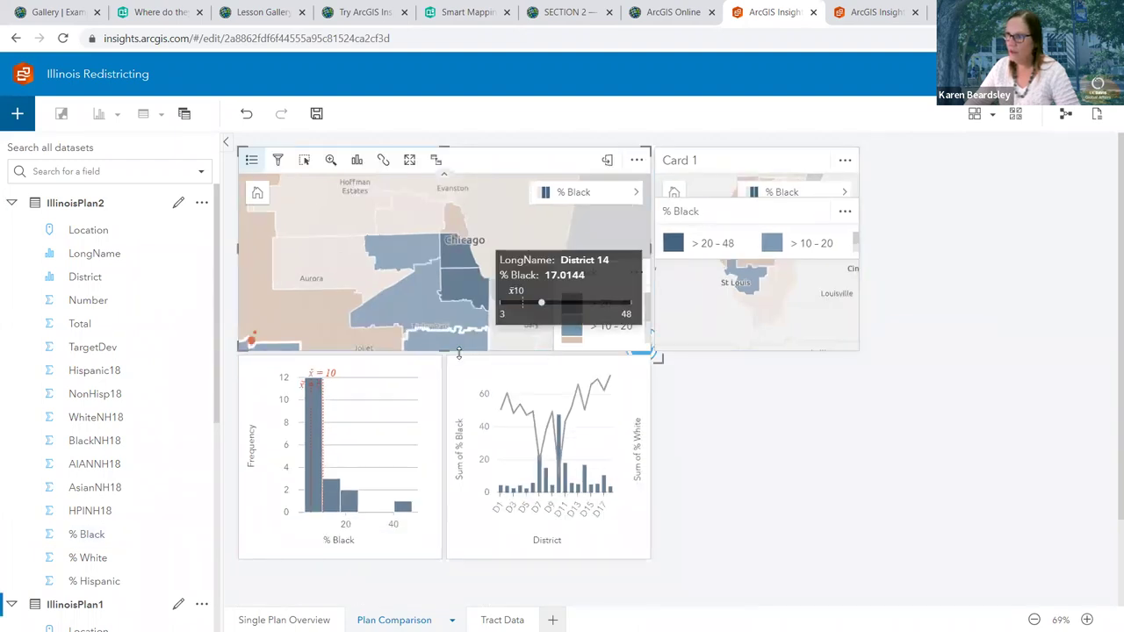
click(439, 348)
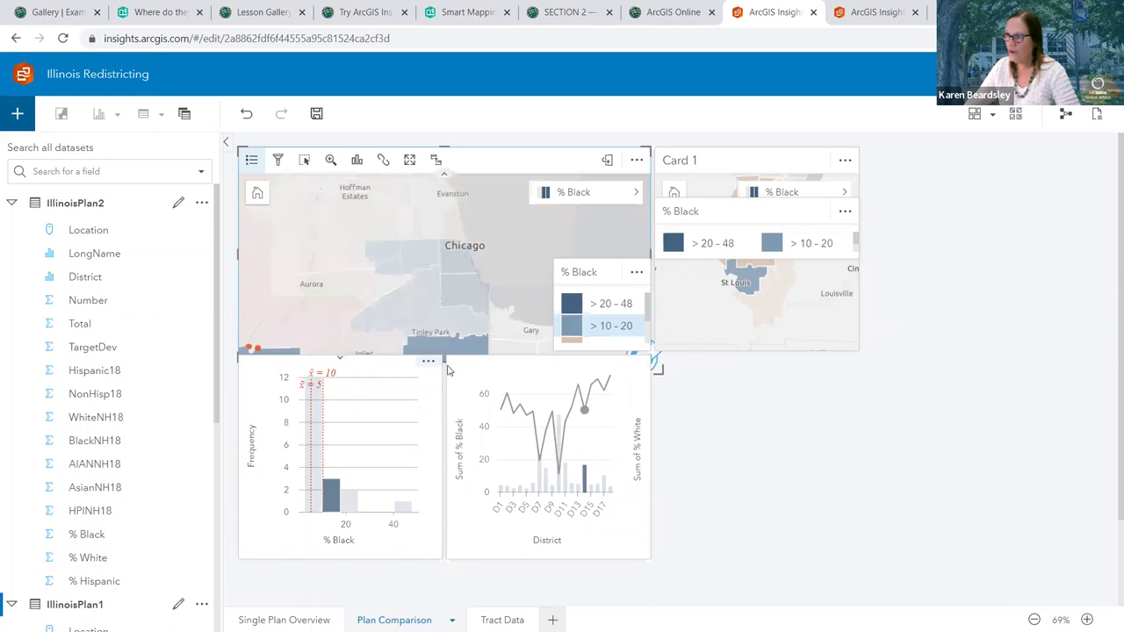
click(499, 416)
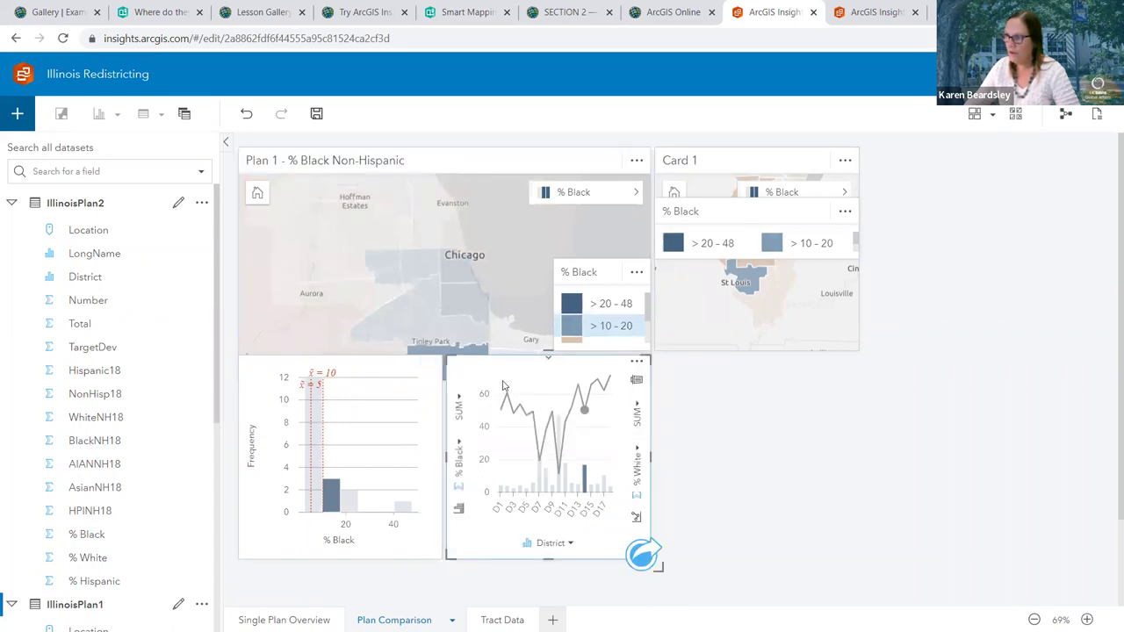
click(368, 373)
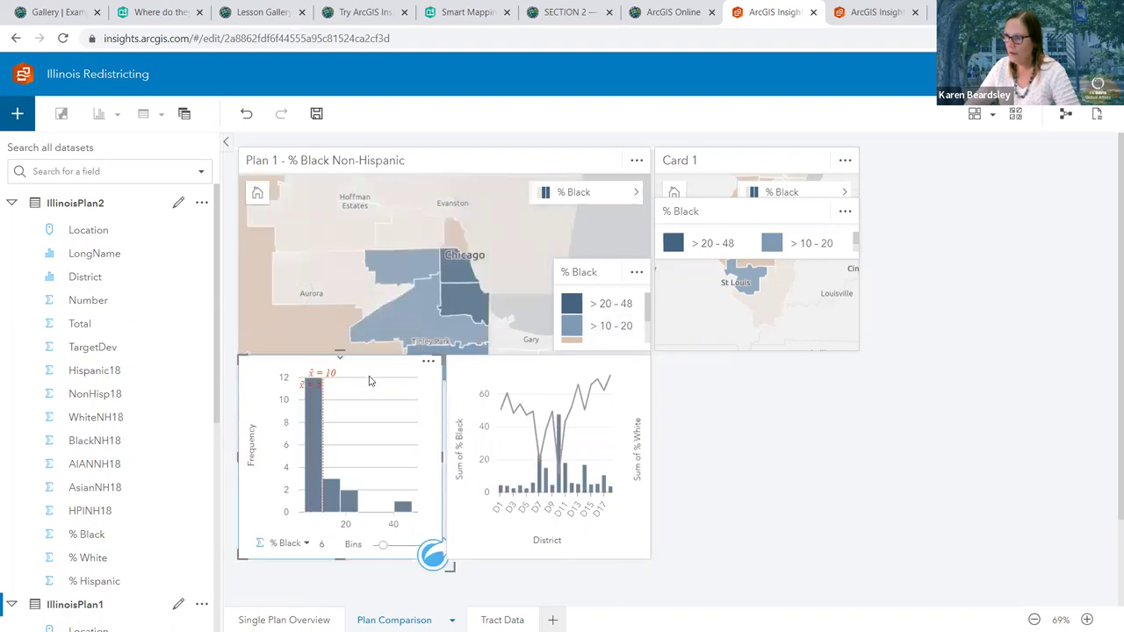
click(599, 273)
drag(599, 250, 573, 214)
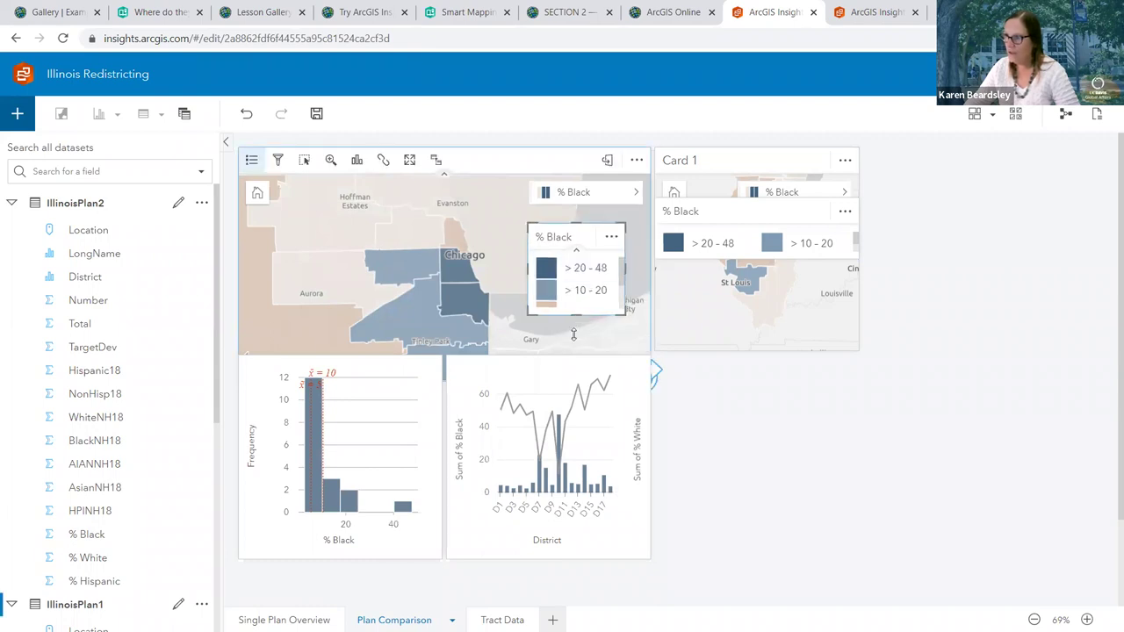
drag(576, 349, 577, 351)
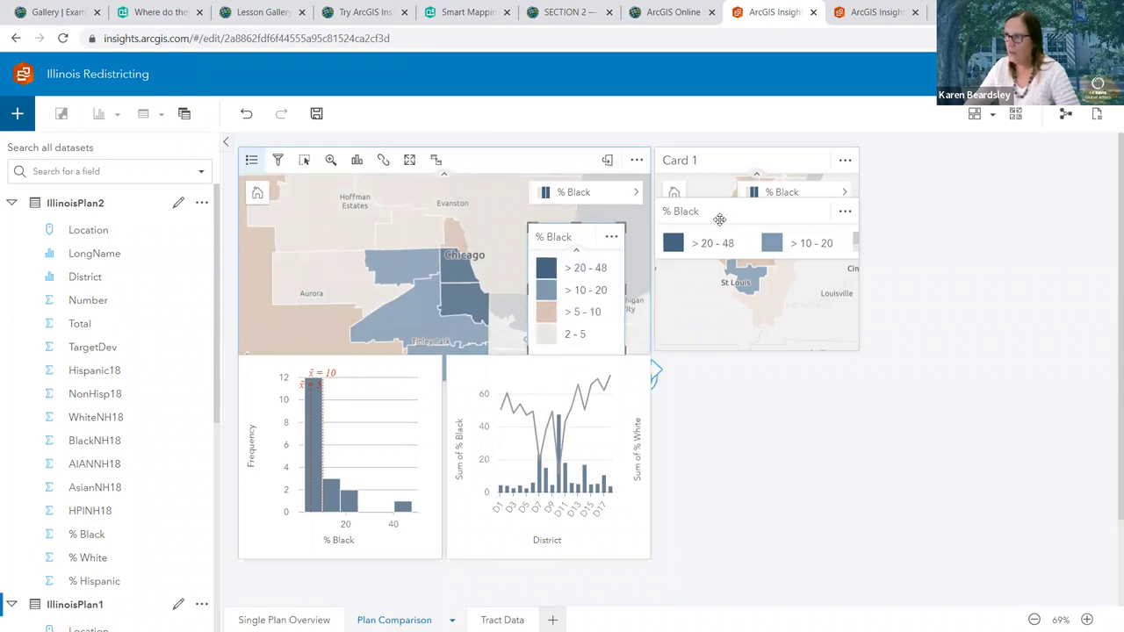
Stretch the Plan 2 legend to four stacked classes and move it beside the cards
drag(727, 214, 960, 171)
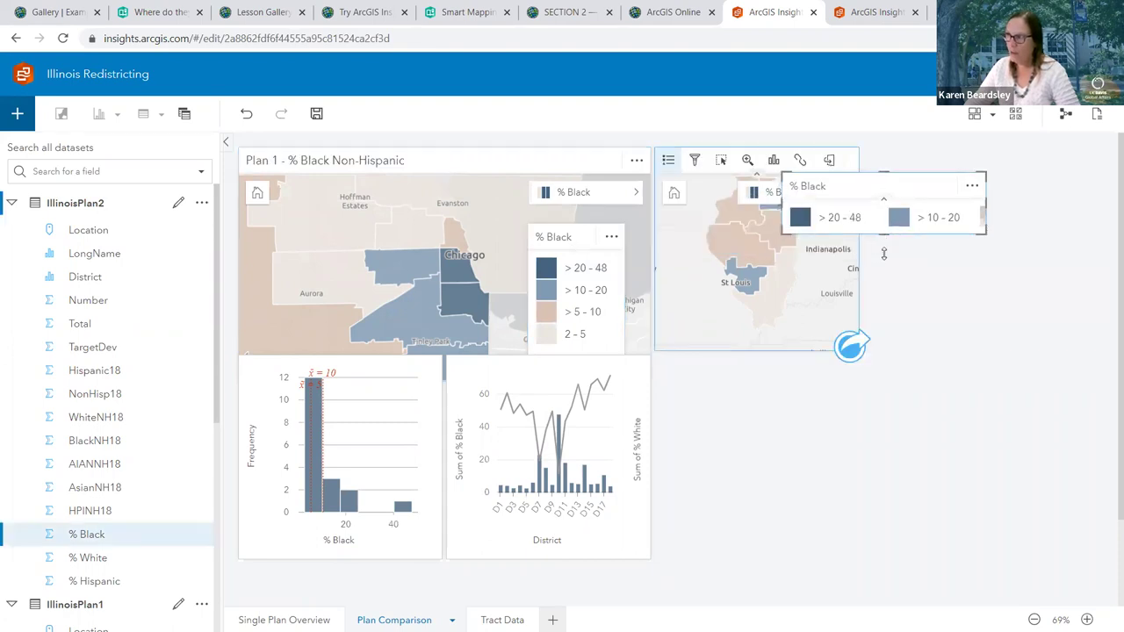
drag(883, 234, 895, 334)
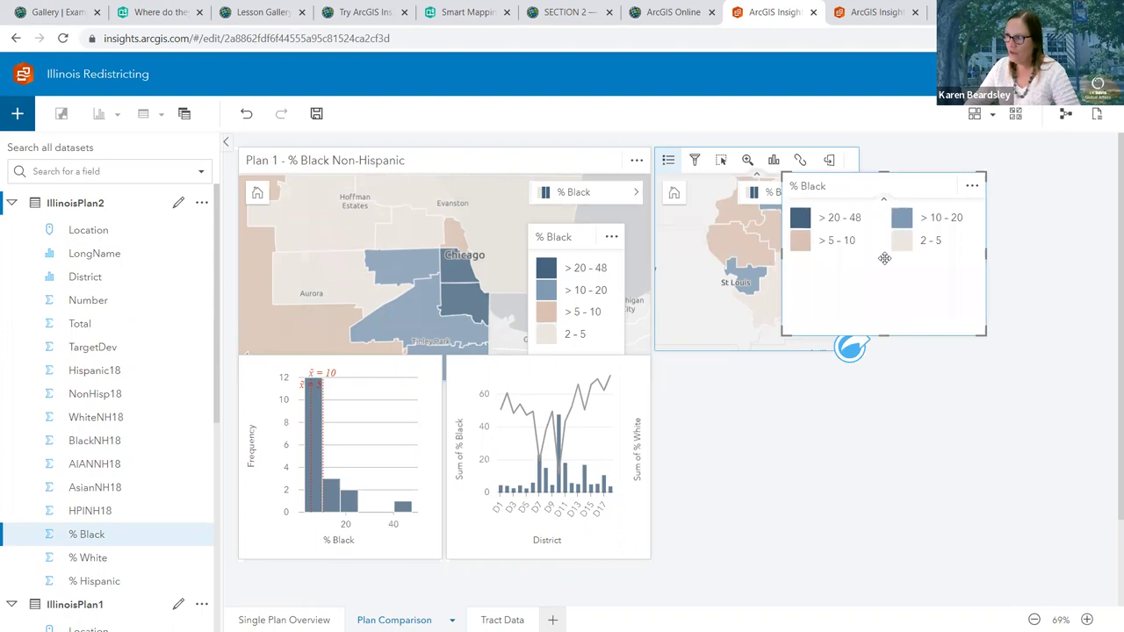
drag(878, 258, 879, 258)
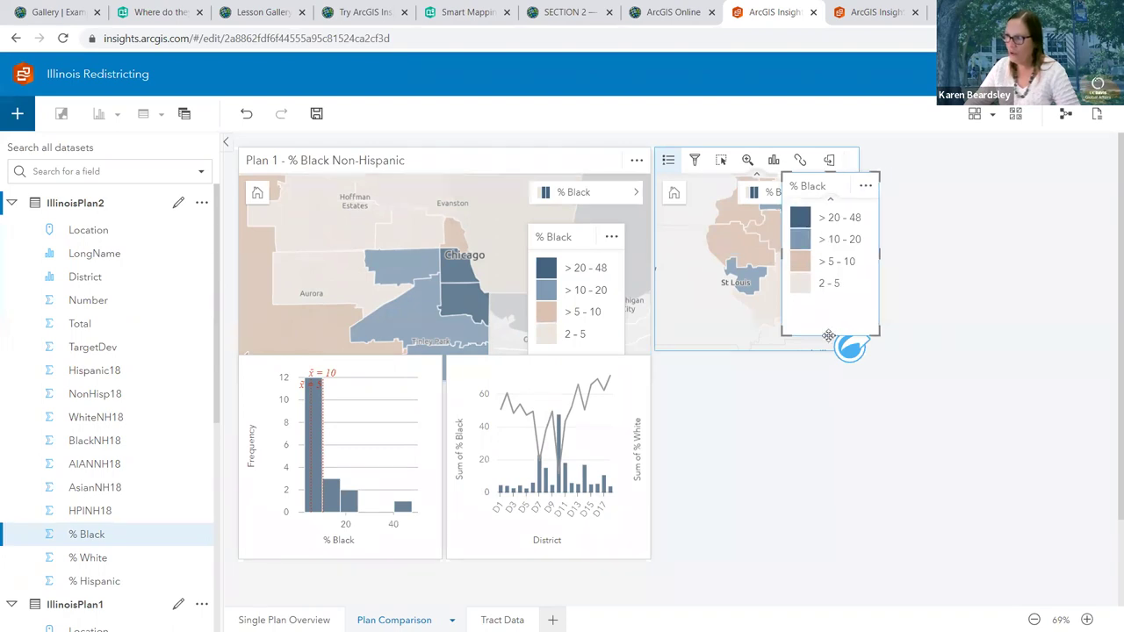
drag(834, 193, 907, 272)
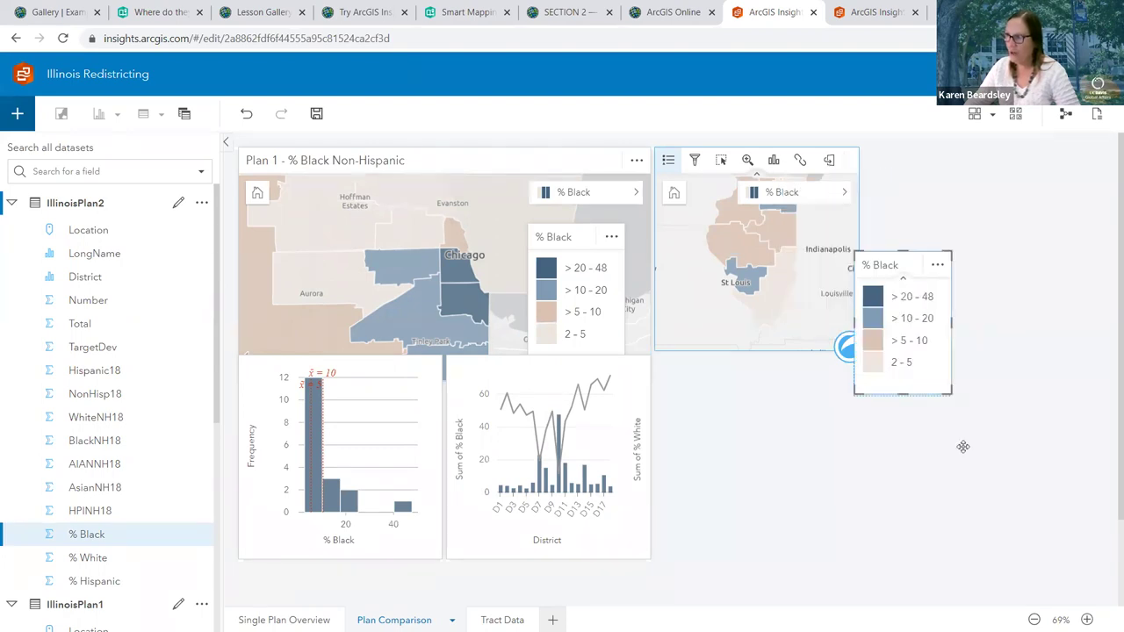
click(531, 391)
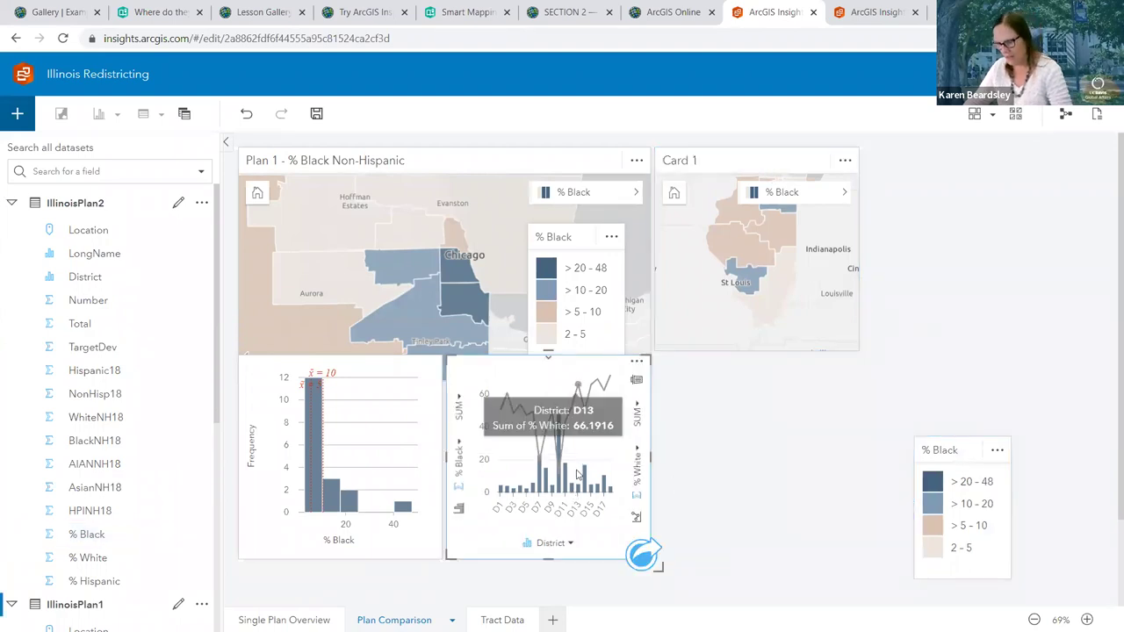
scroll(529, 386, down, 1)
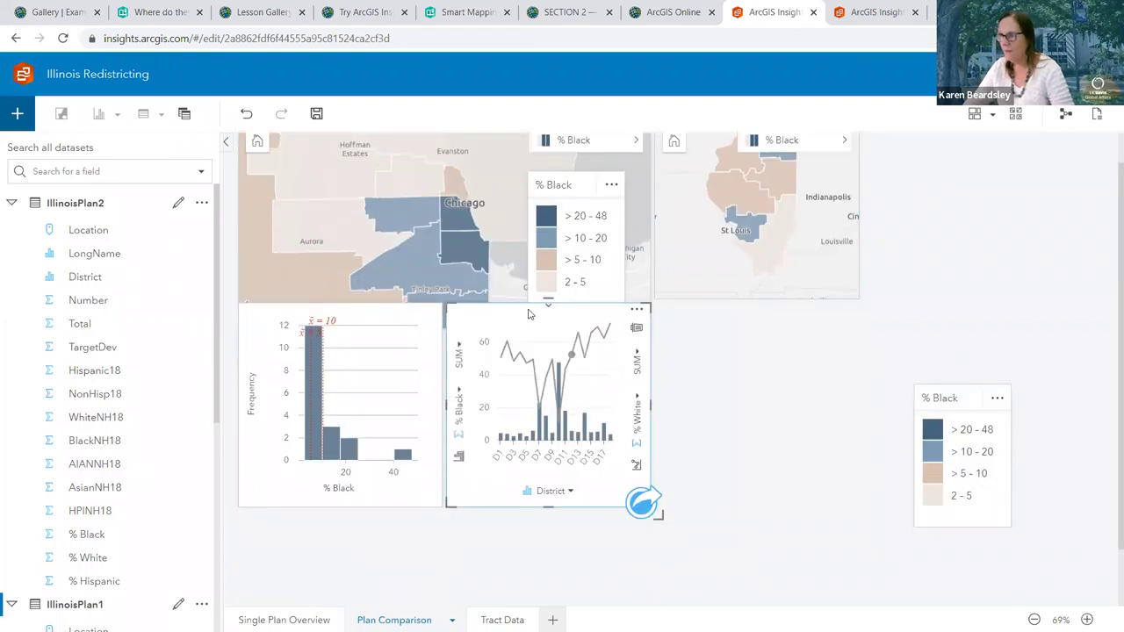
scroll(529, 314, down, 1)
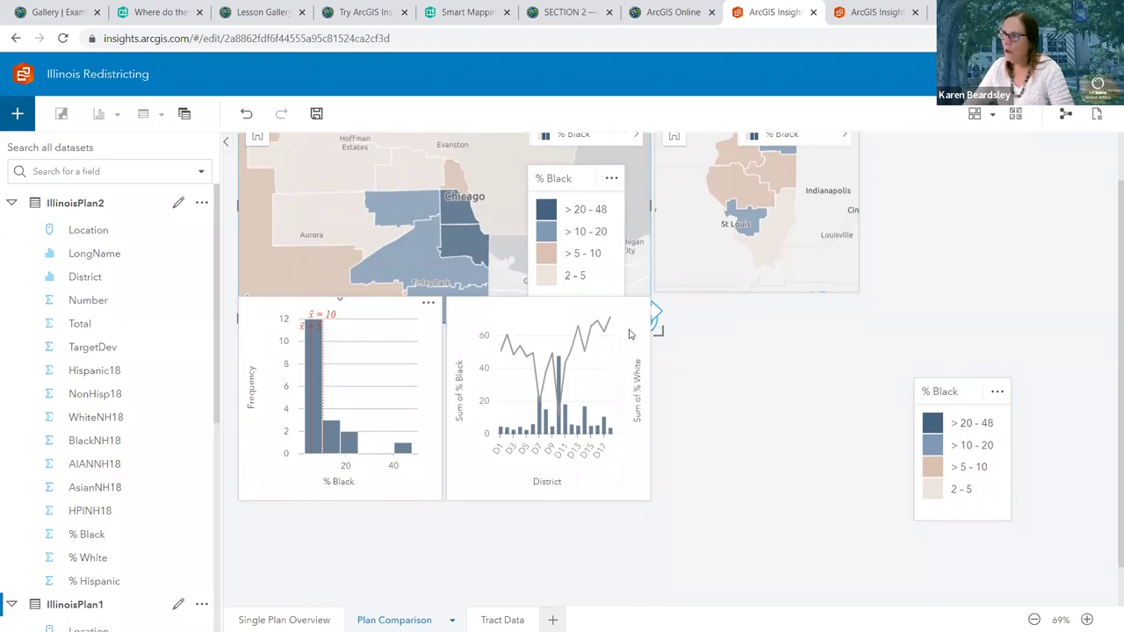
Widen the Plan 2 map card and dock its four-class % Black legend on the right
click(866, 295)
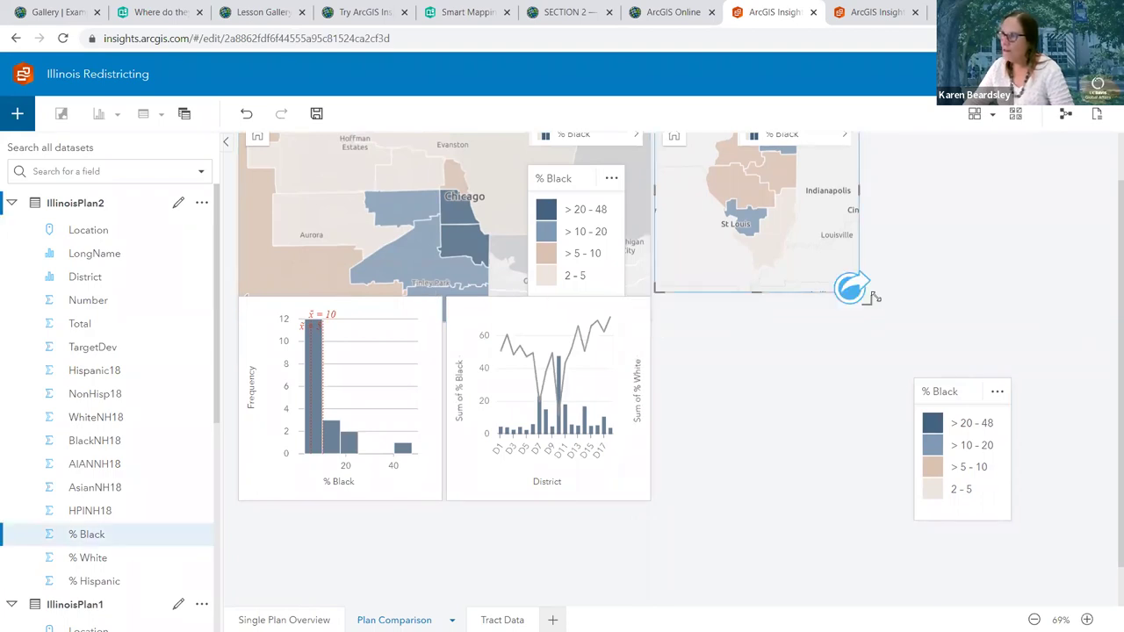
drag(904, 344, 1001, 305)
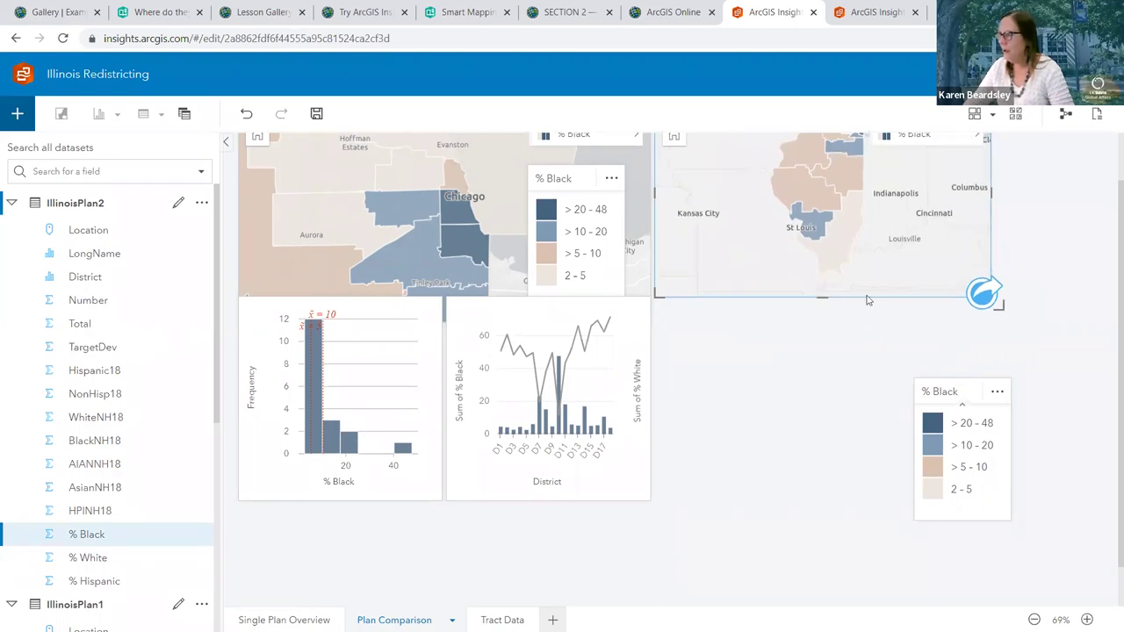
scroll(965, 463, up, 1)
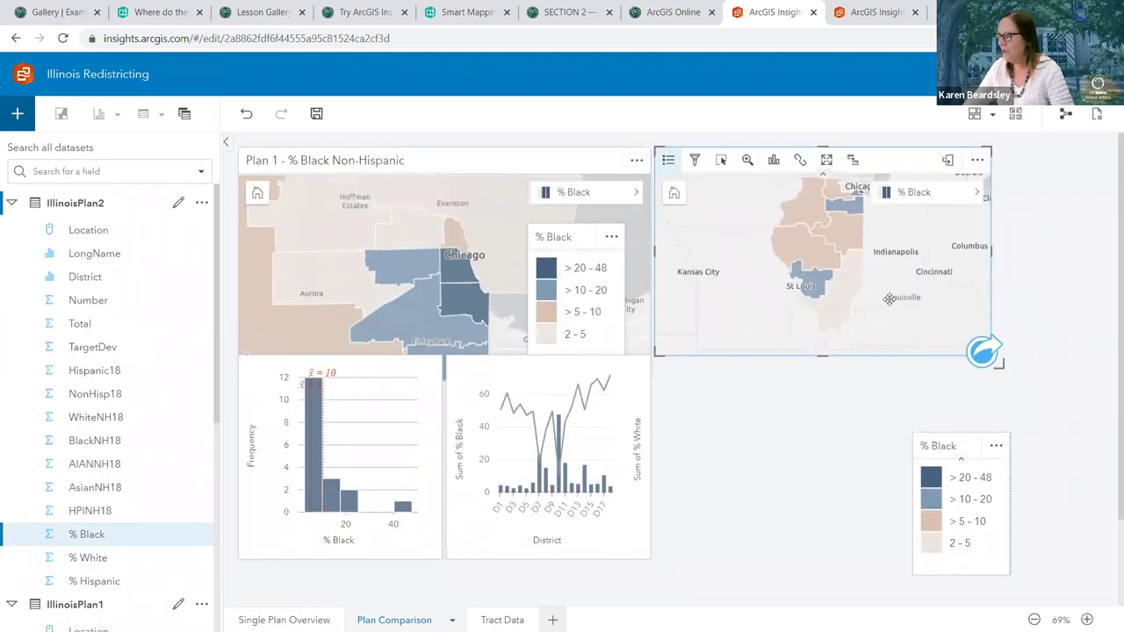
drag(939, 231, 939, 218)
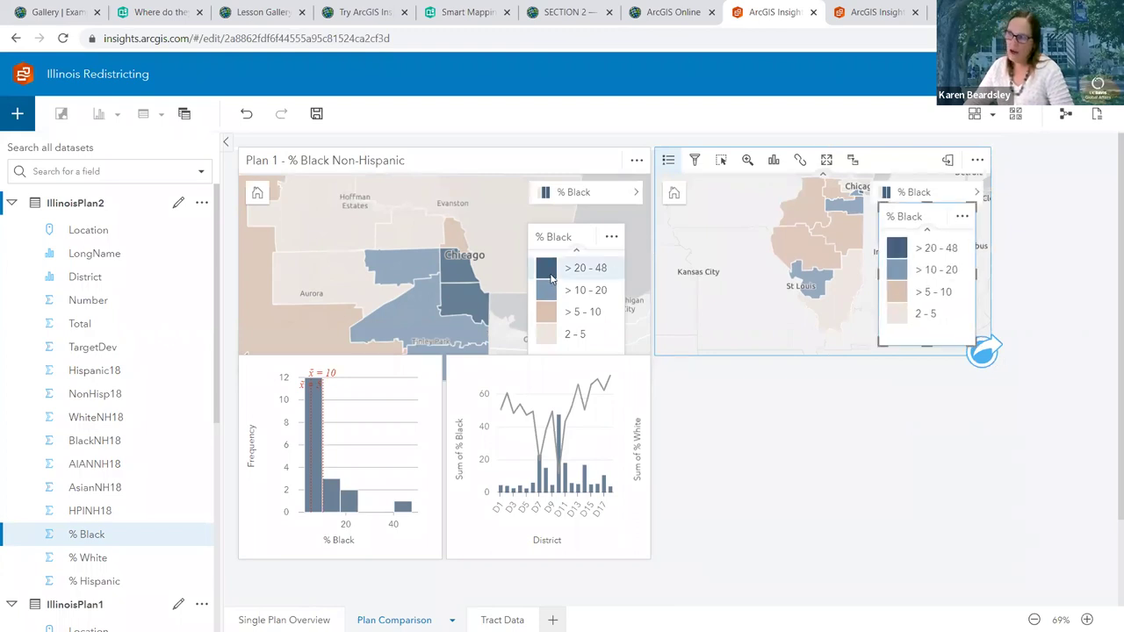
click(924, 253)
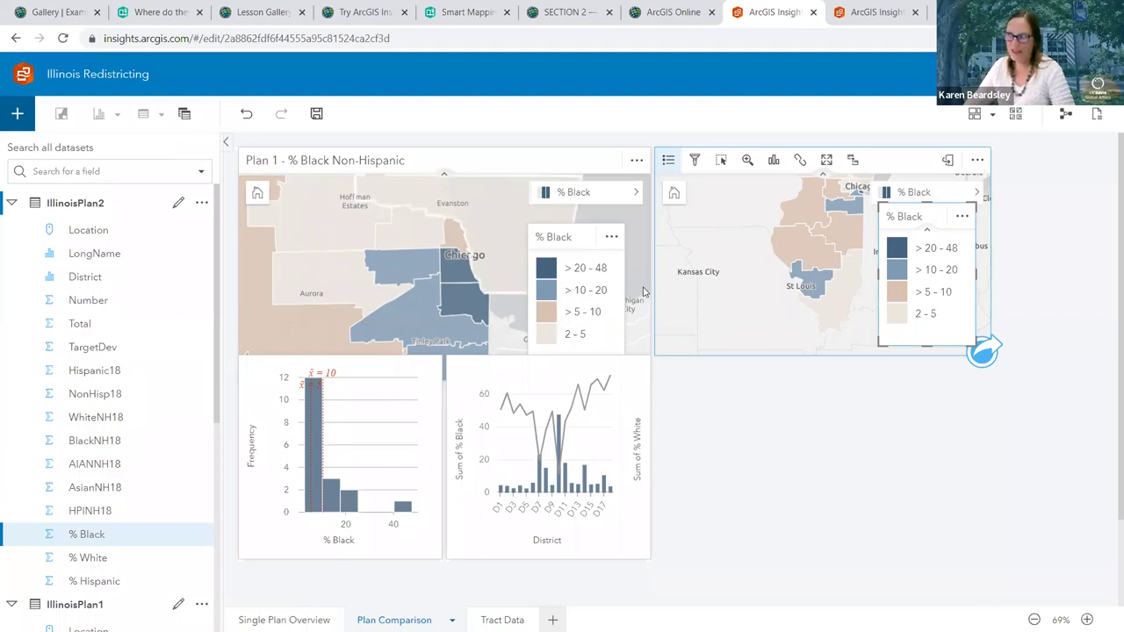
Link the Plan 1 and Plan 2 map extents and zoom both maps in
click(802, 161)
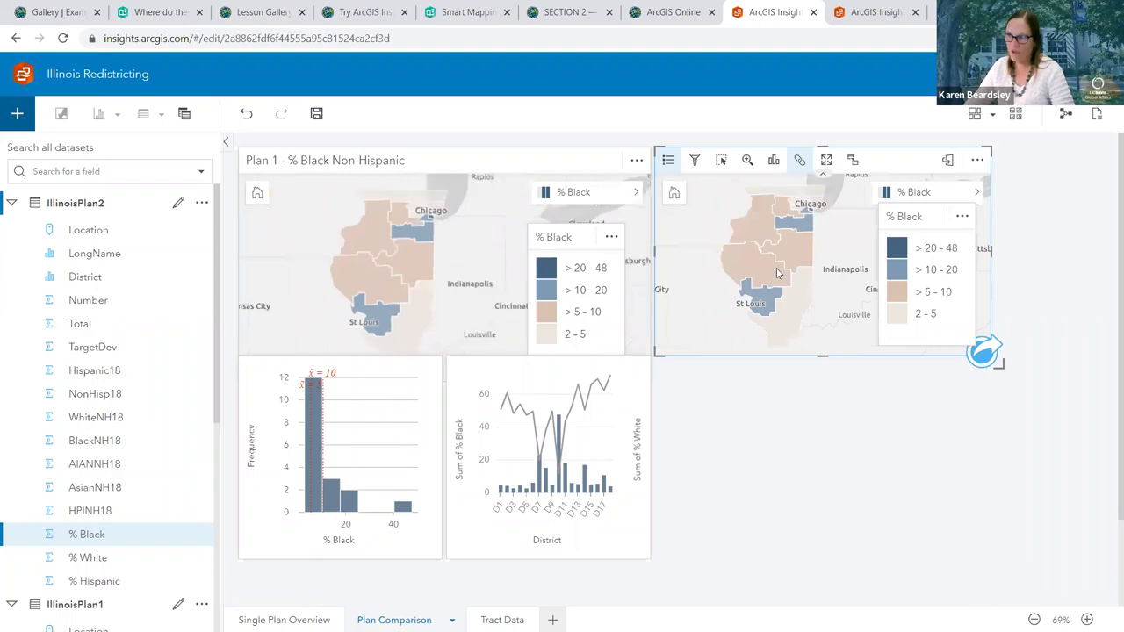
scroll(776, 273, up, 2)
scroll(775, 273, up, 2)
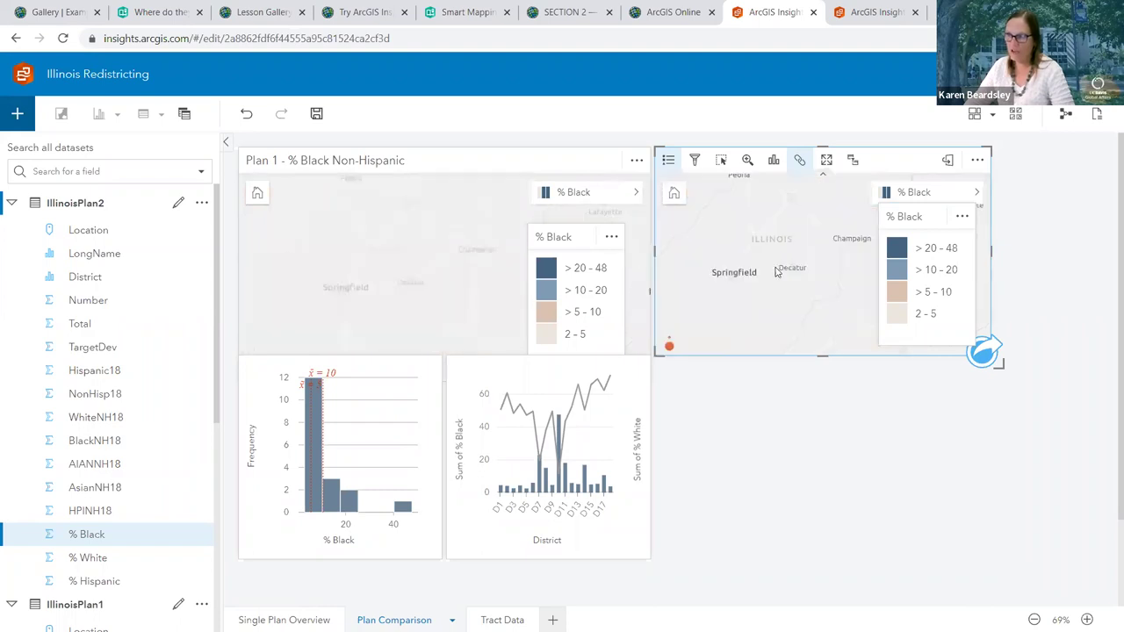
Pan and zoom the linked maps north to center on the Chicago area
mouse_move(786, 262)
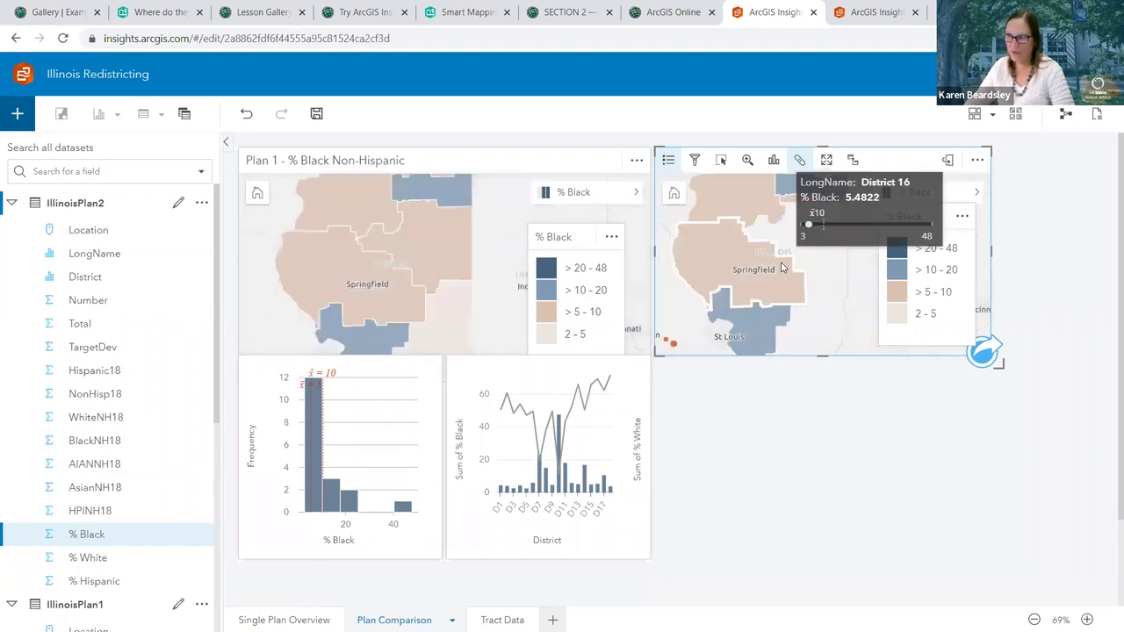
drag(787, 261, 693, 363)
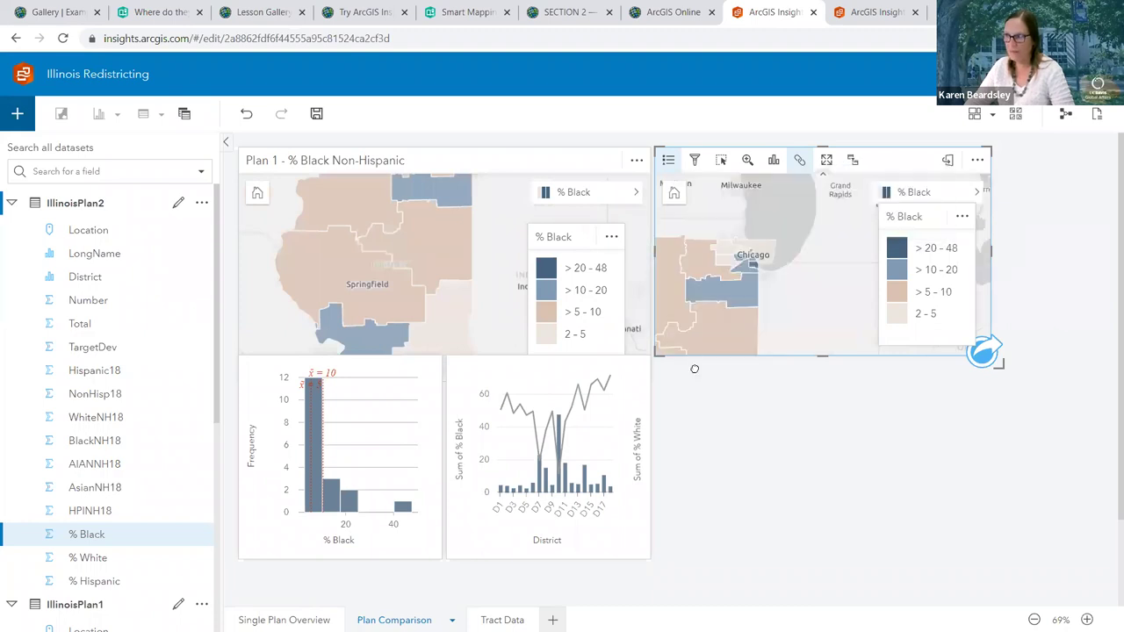
mouse_move(772, 317)
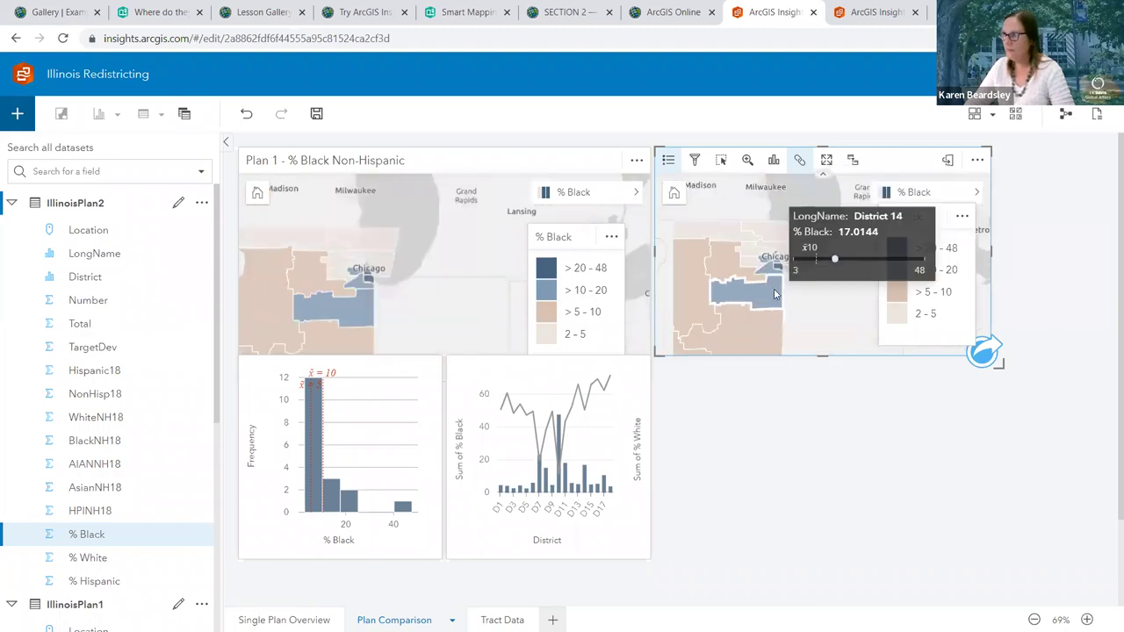
scroll(772, 289, up, 3)
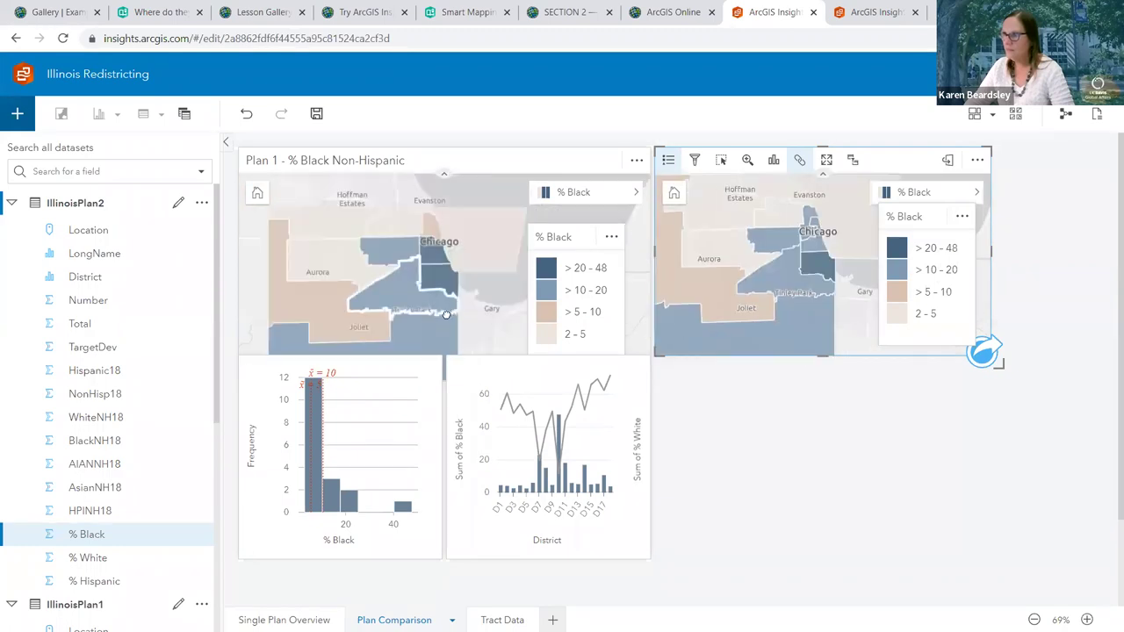
click(561, 327)
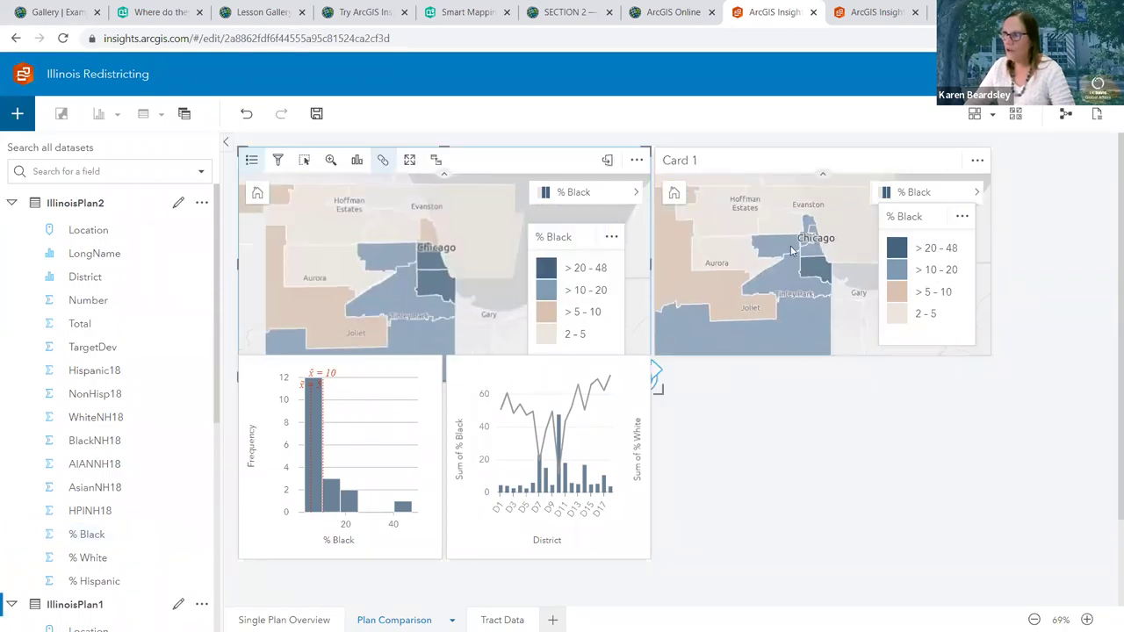
click(878, 479)
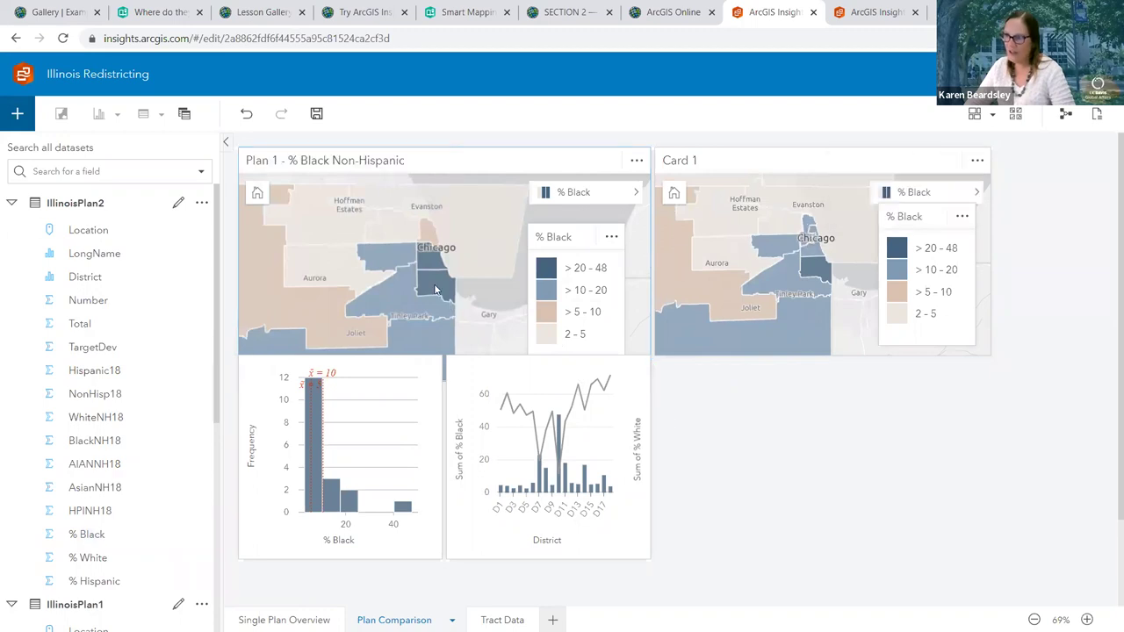
mouse_move(427, 260)
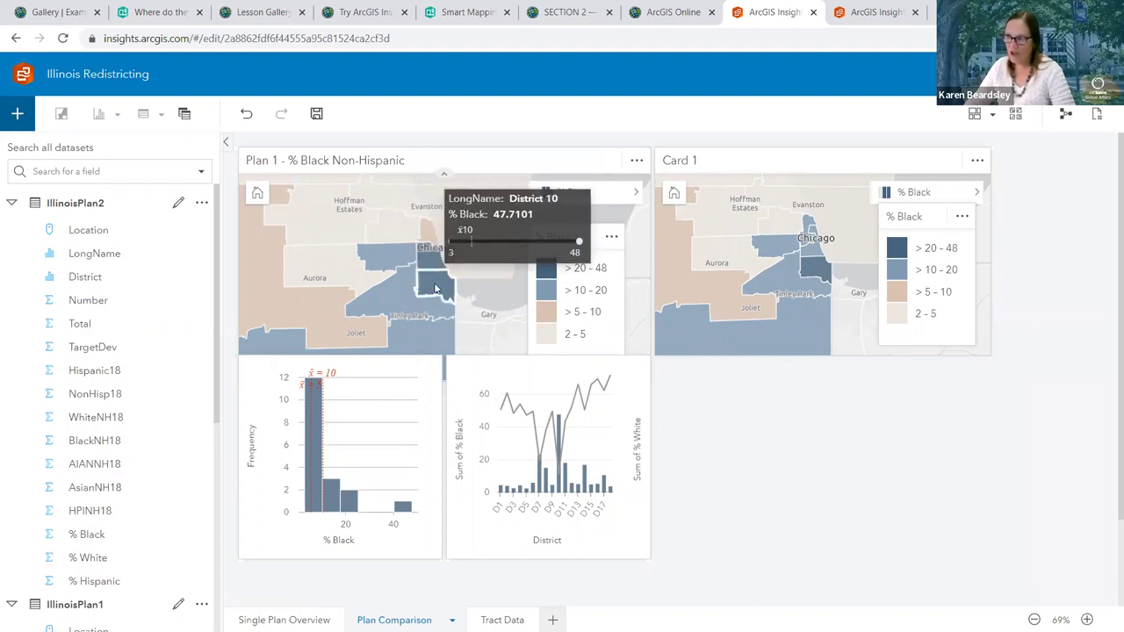
mouse_move(812, 259)
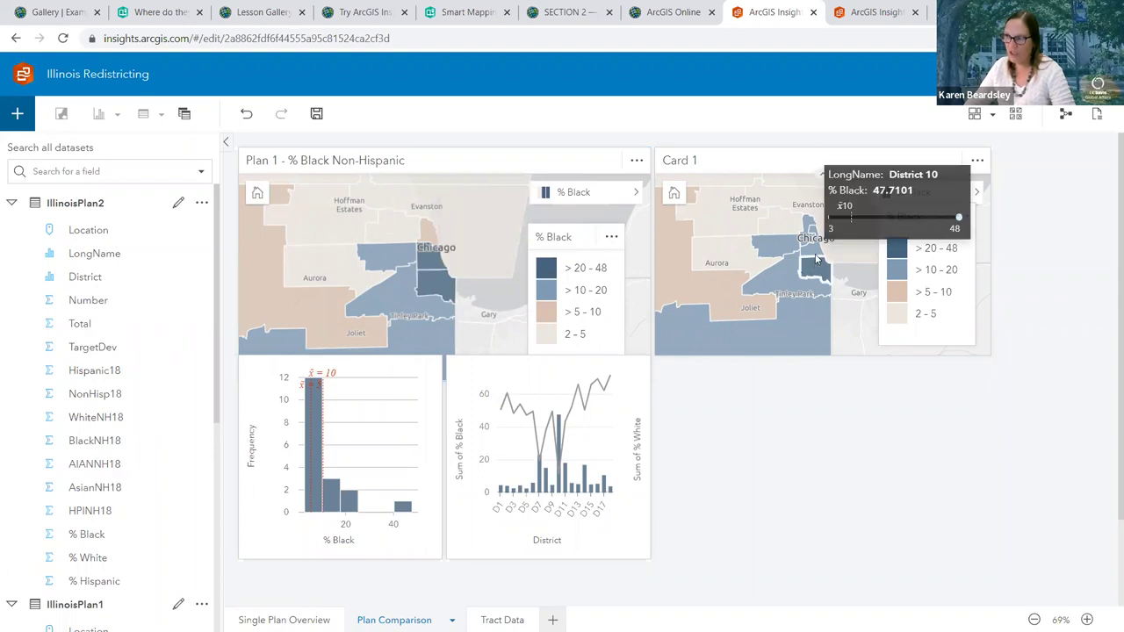
mouse_move(785, 246)
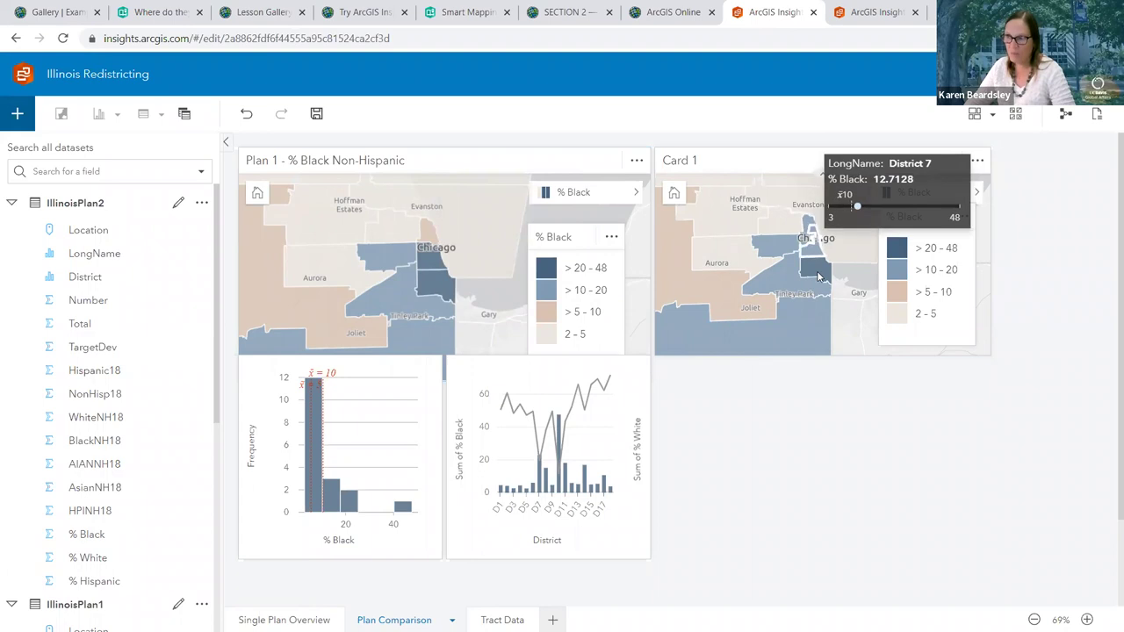
mouse_move(809, 283)
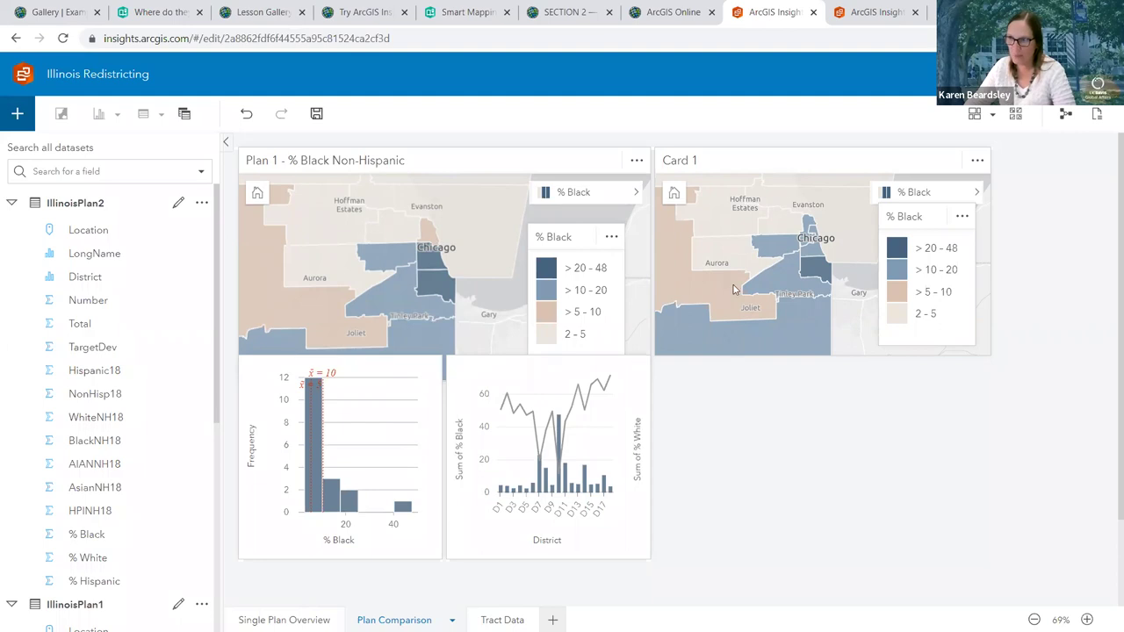
mouse_move(737, 287)
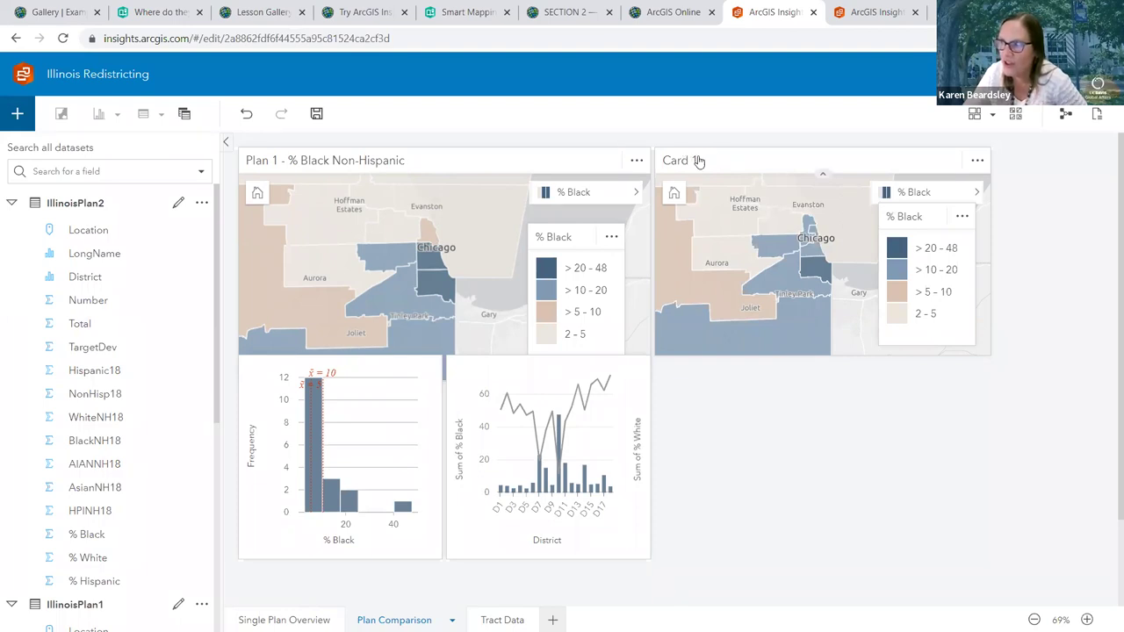
Drop IllinoisPlan2's % Black field onto the page as a histogram below the Plan 2 map
click(689, 163)
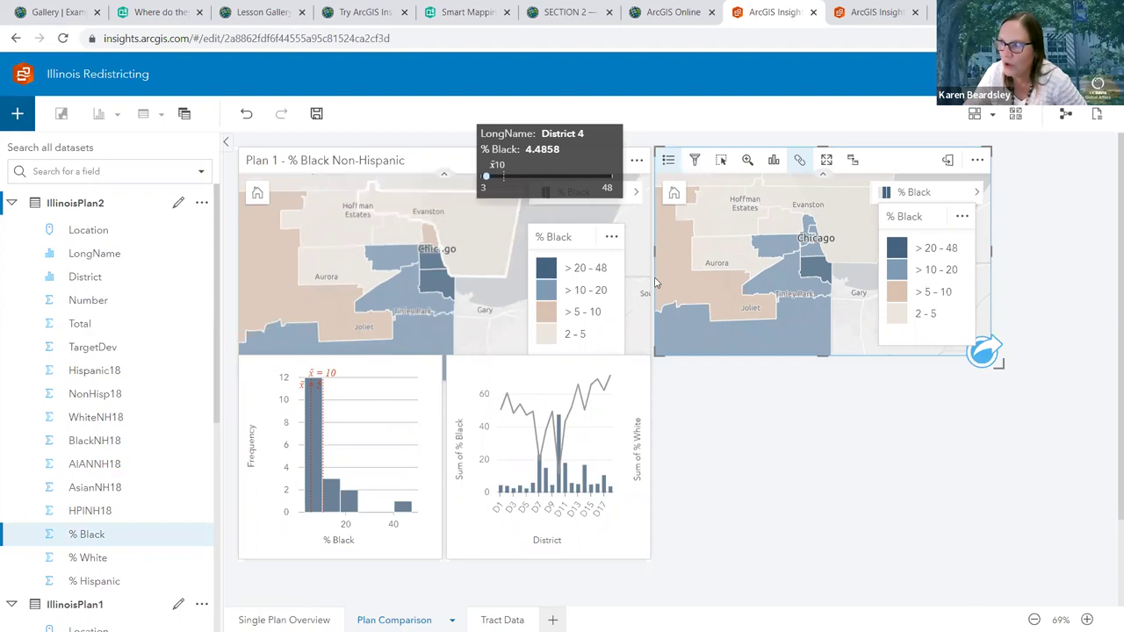
scroll(737, 290, down, 1)
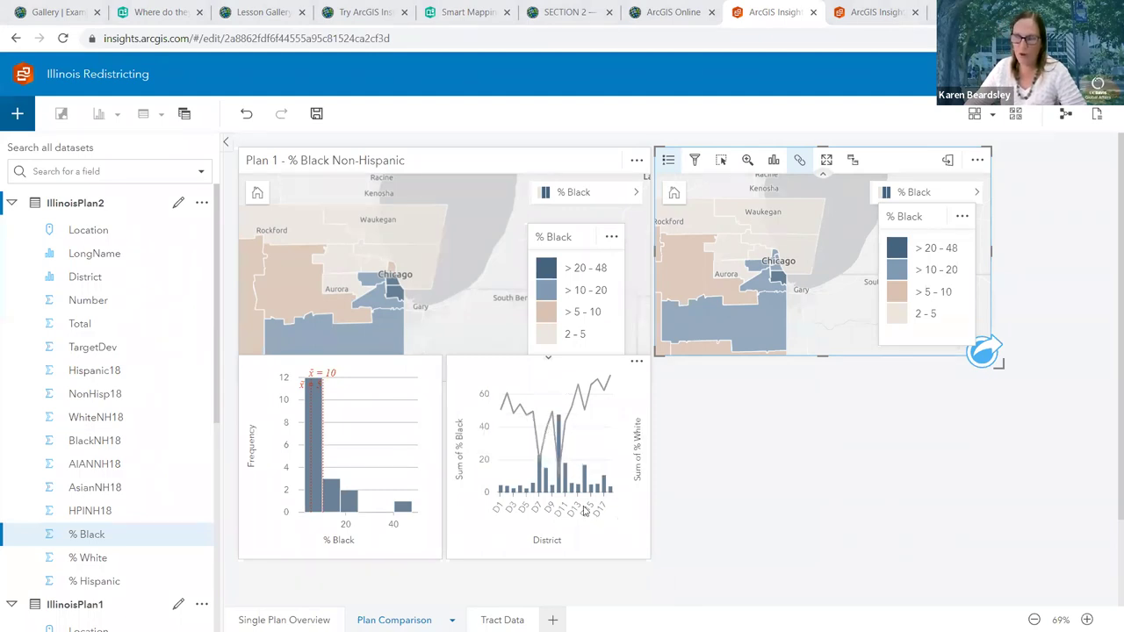
click(70, 212)
click(81, 217)
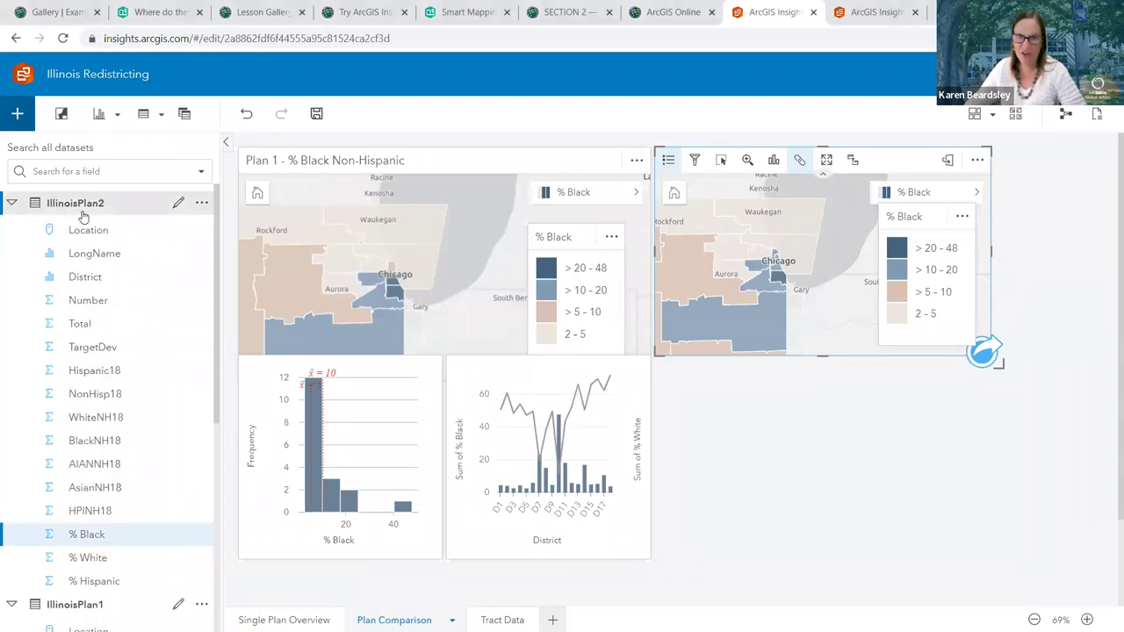
click(27, 536)
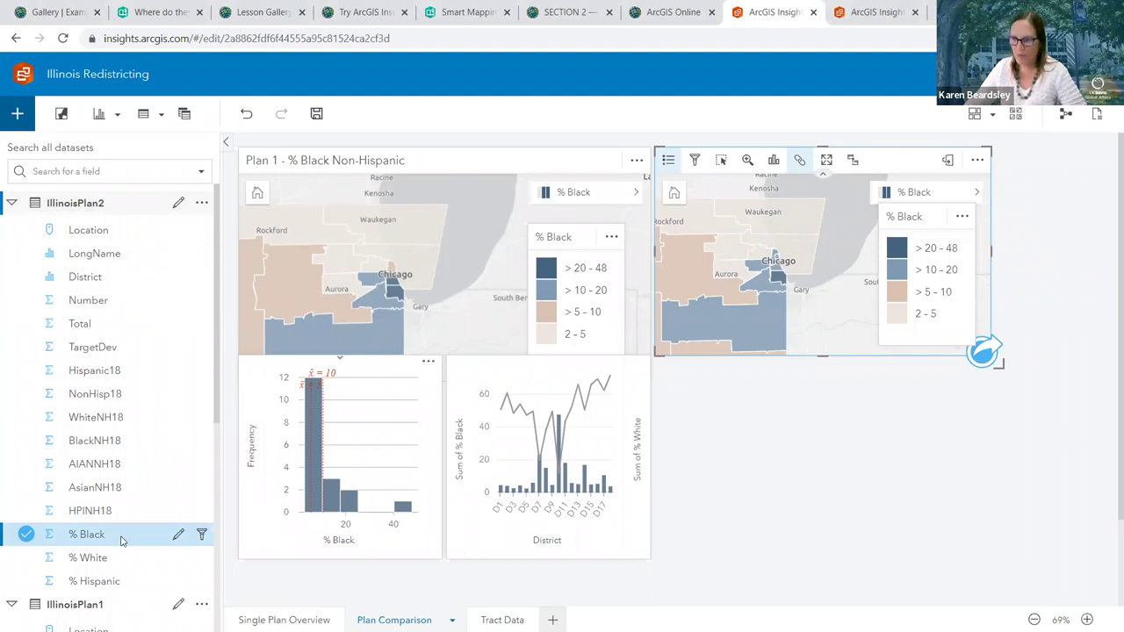
drag(86, 533, 345, 496)
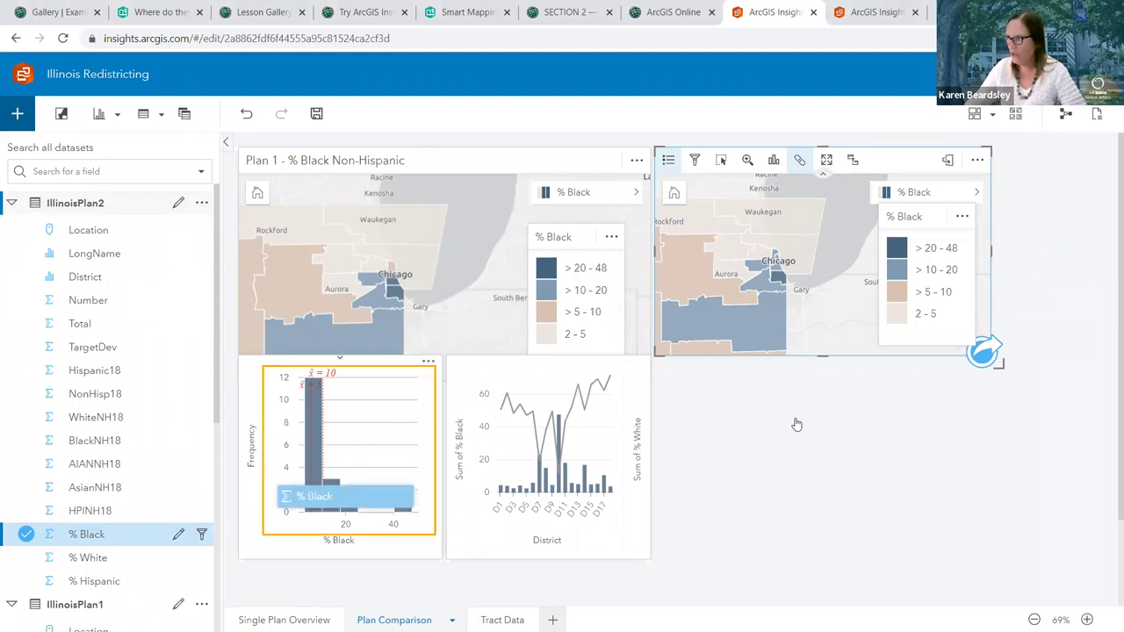
drag(796, 424, 784, 514)
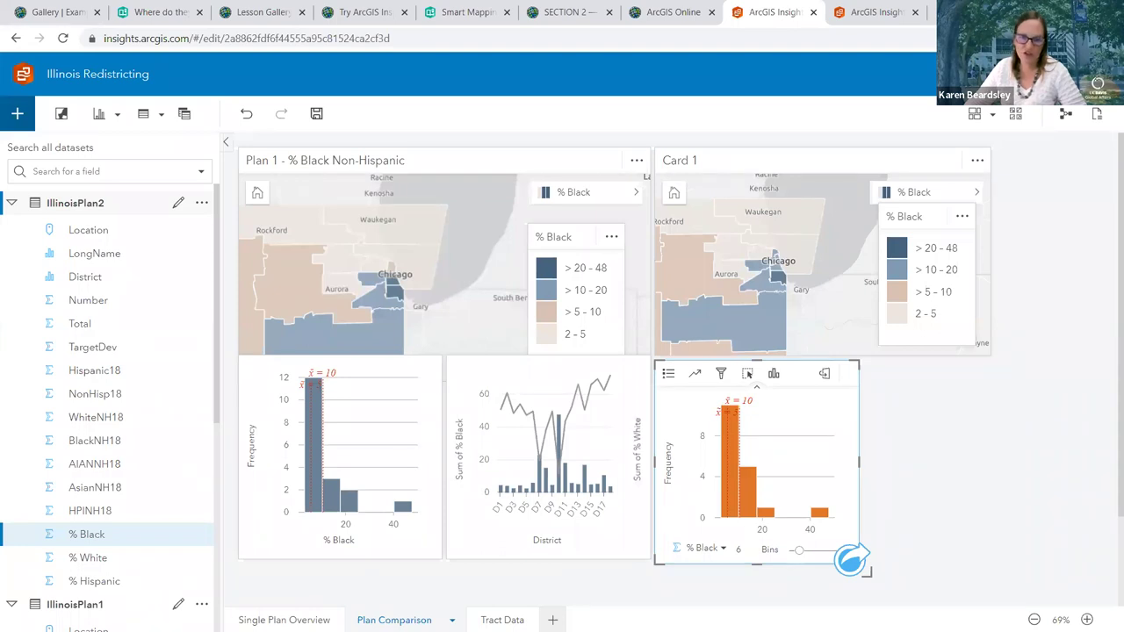
Color the Plan 2 % Black histogram bars hex ddcbbf at 65% transparency
click(668, 376)
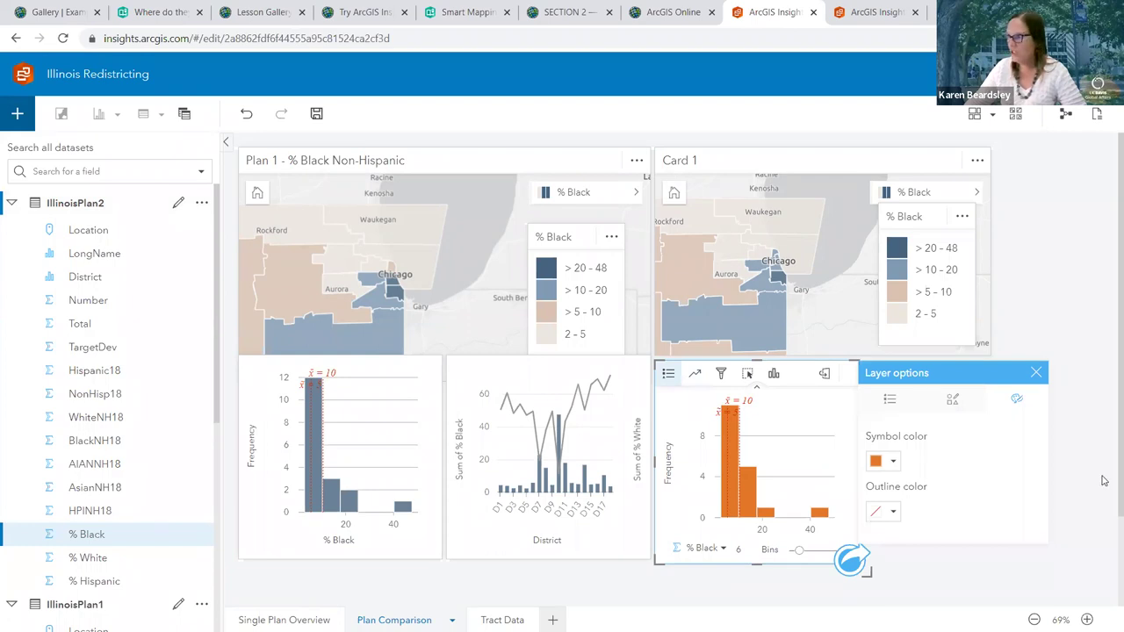
click(893, 464)
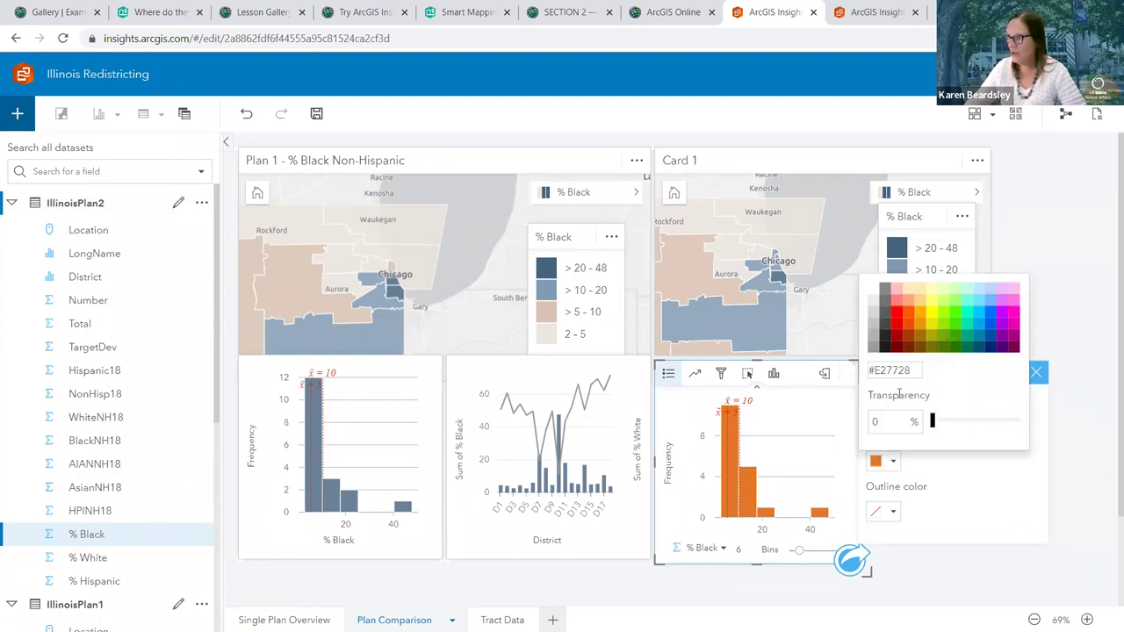
key(Tab)
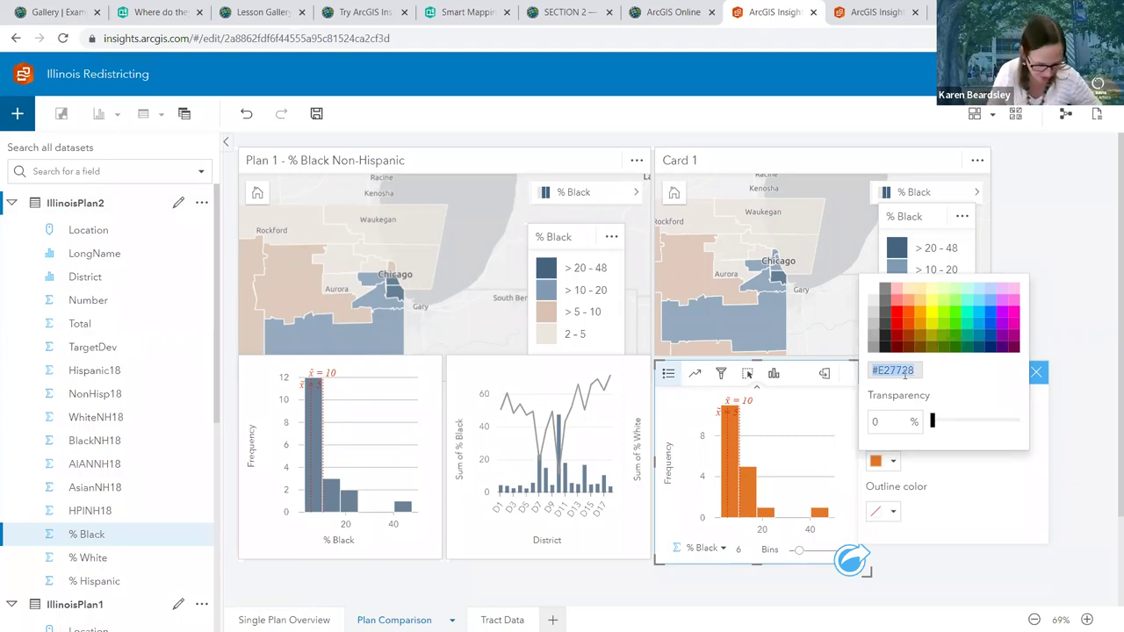
text(ddcbb)
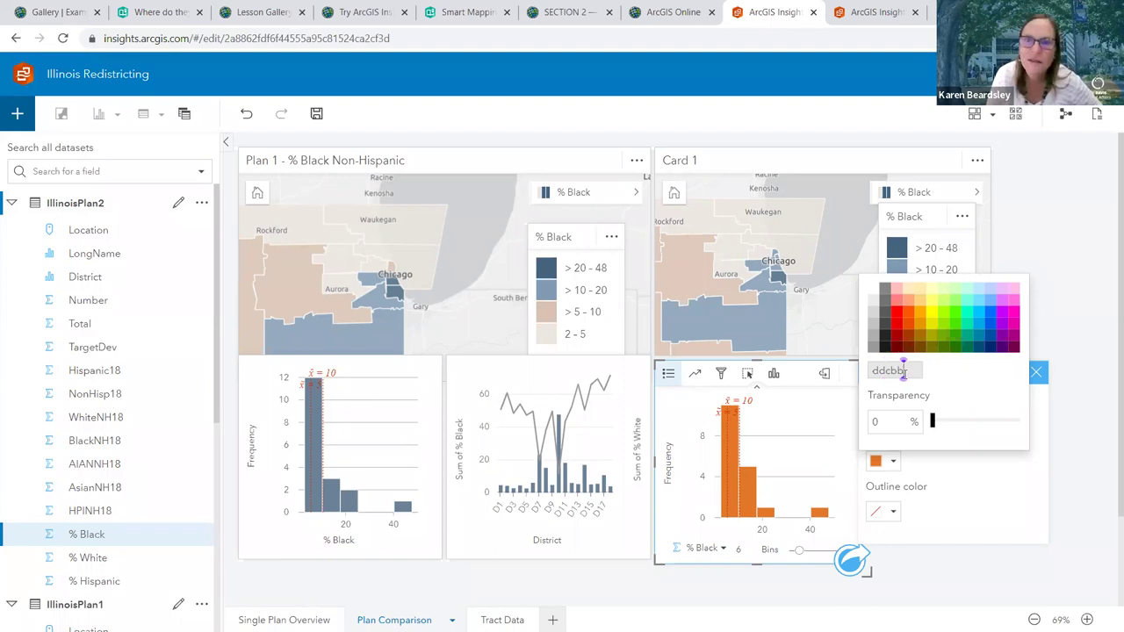
text(f)
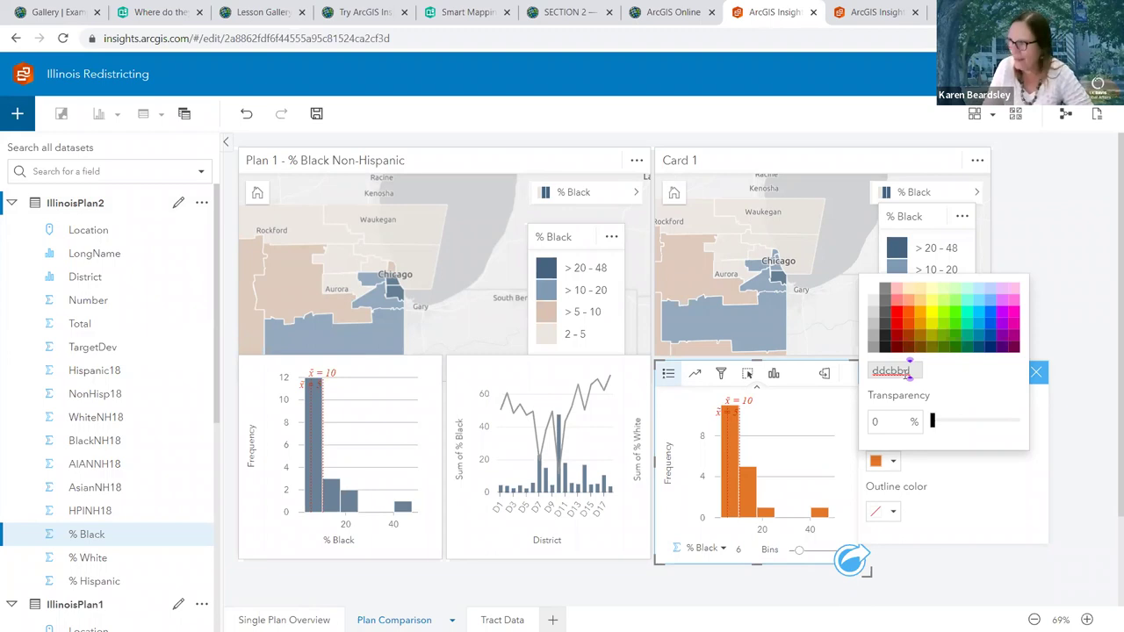
key(Return)
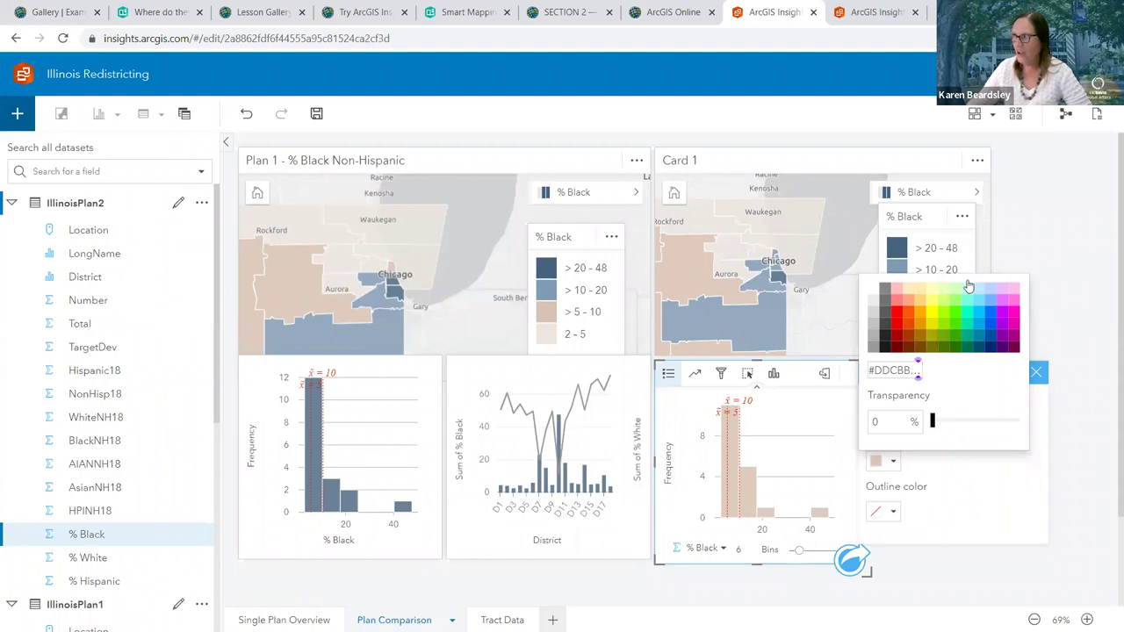
click(990, 430)
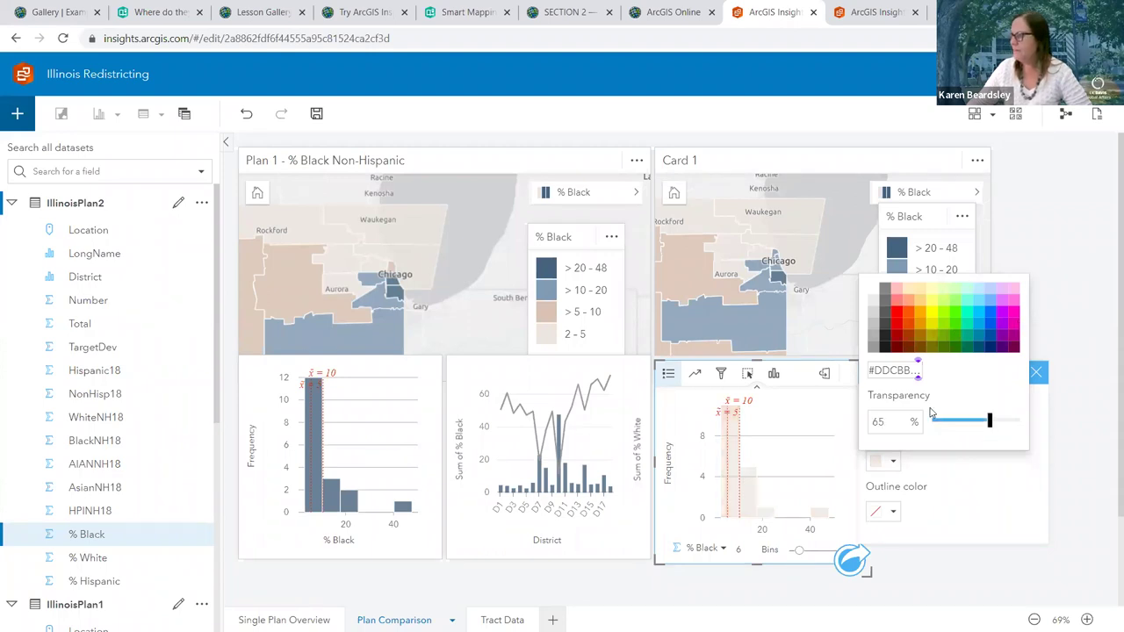
click(1036, 322)
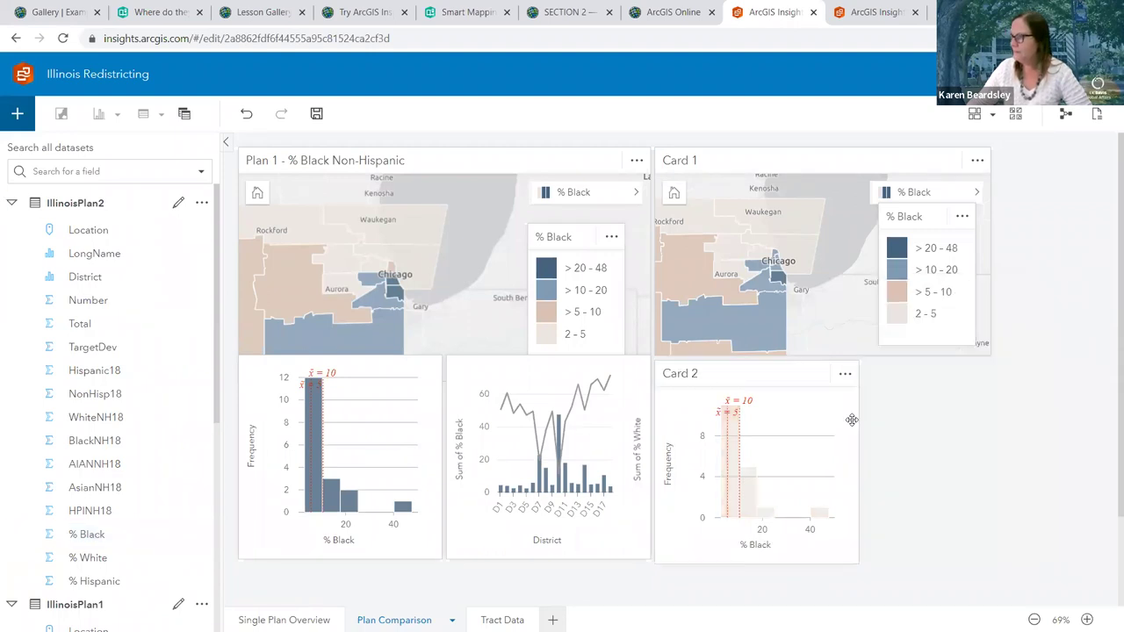
click(746, 376)
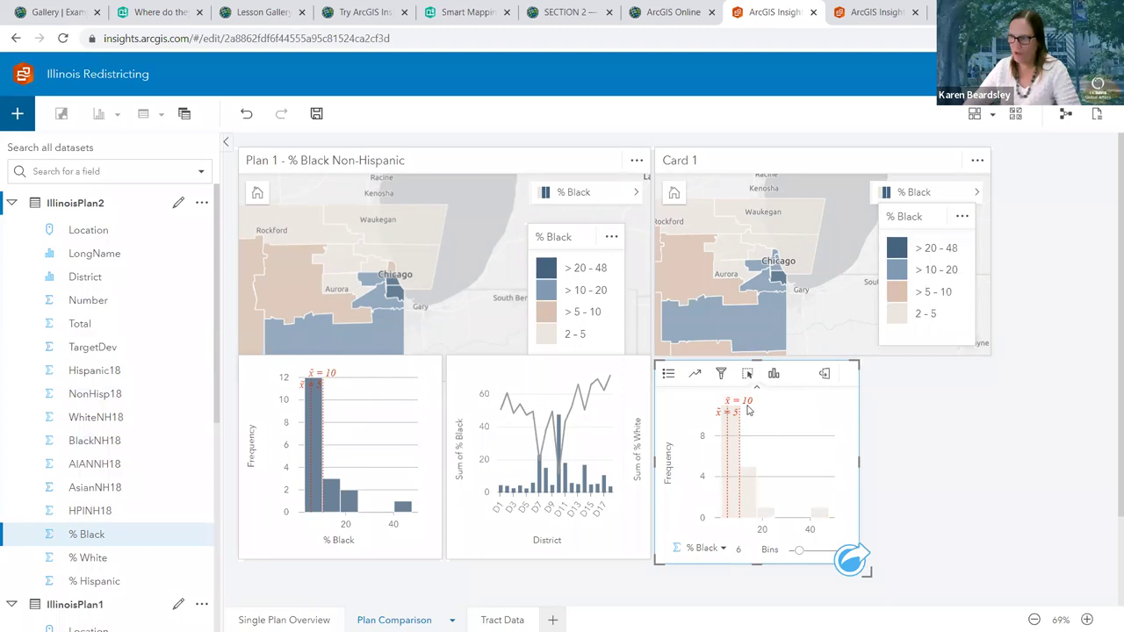
Select the beige % Black histogram and turn on its feature selection
click(380, 379)
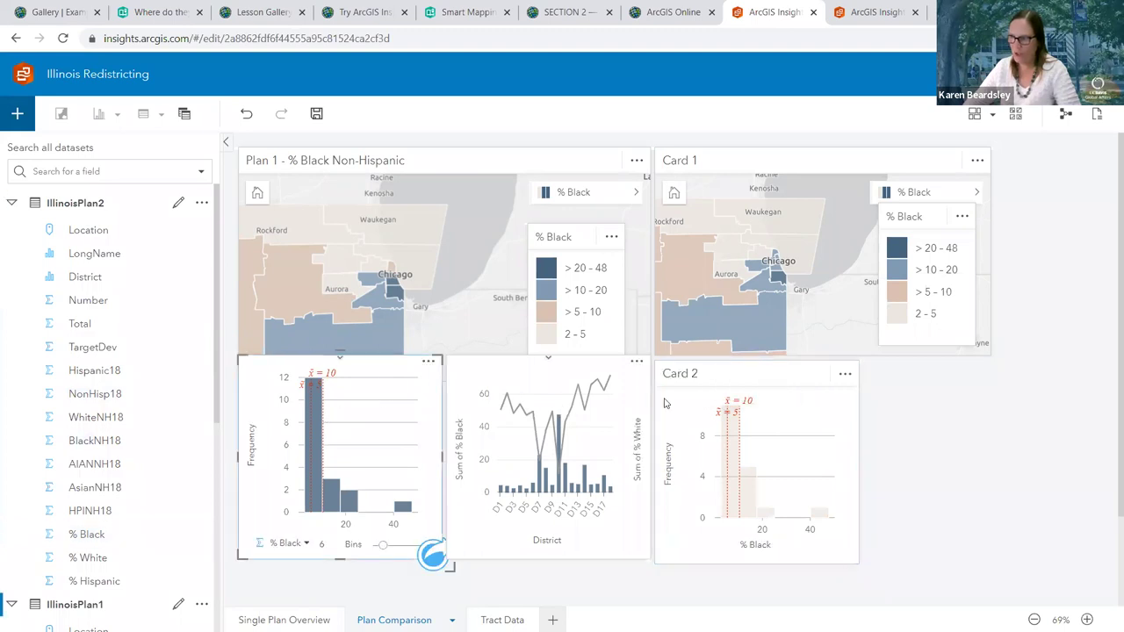
click(737, 370)
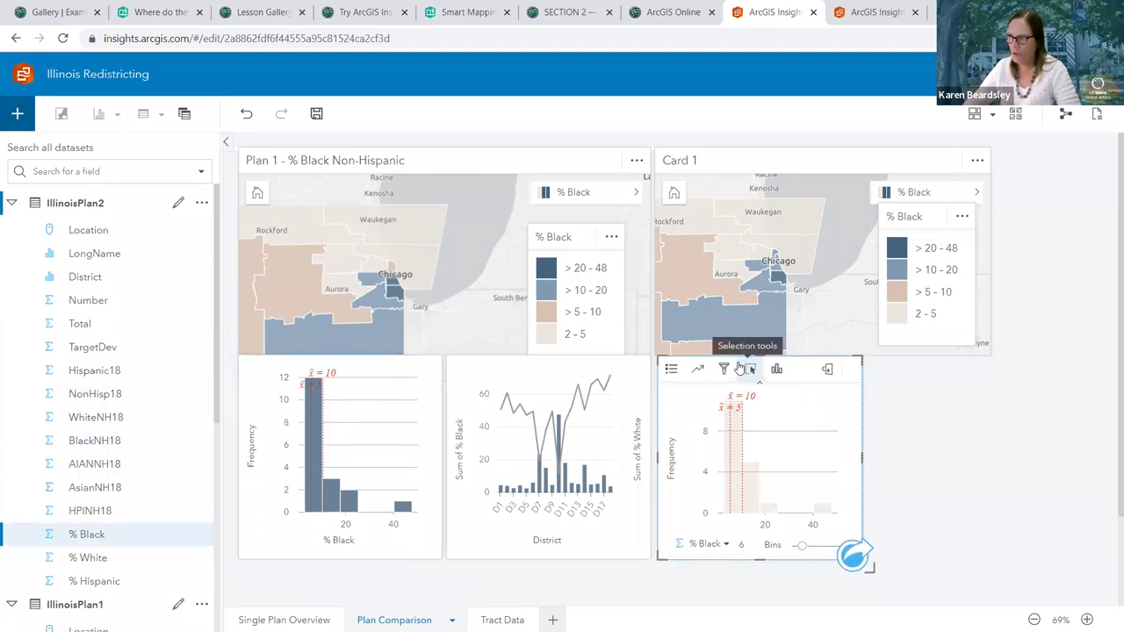
click(745, 369)
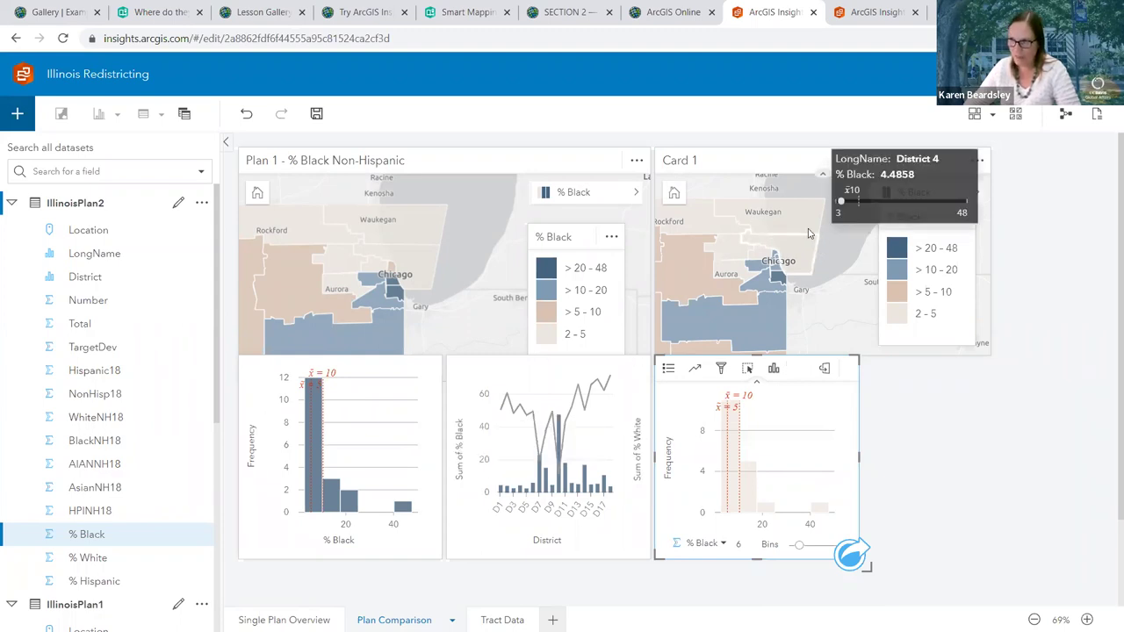
Retitle the second map card from Card 1 to 'Plan 2'
click(689, 159)
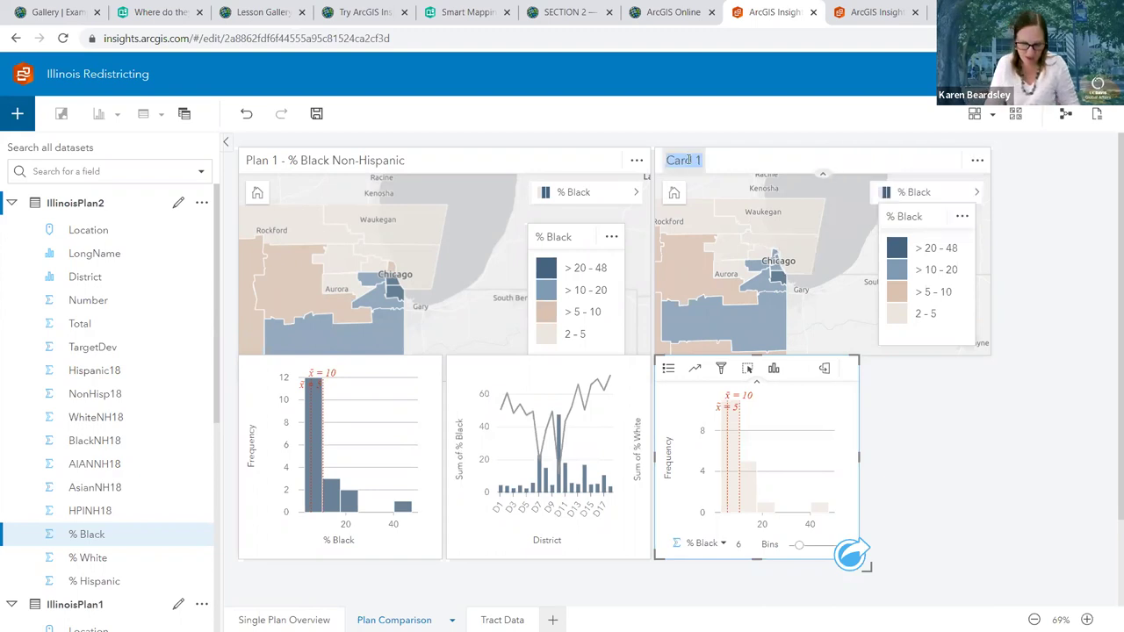
text(Plan 2)
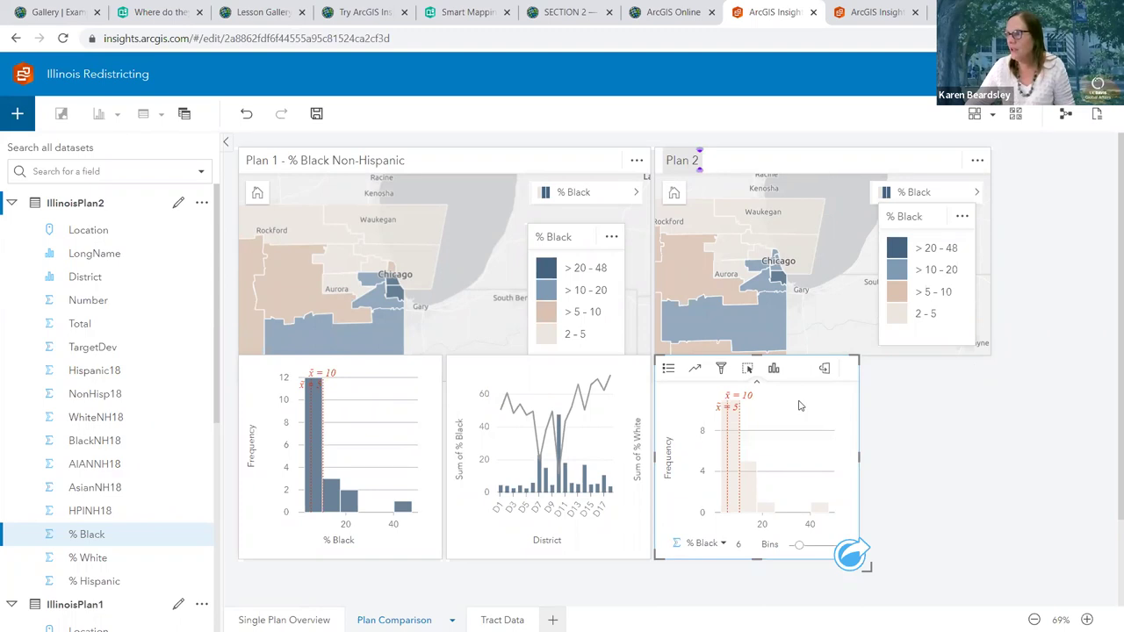
click(710, 374)
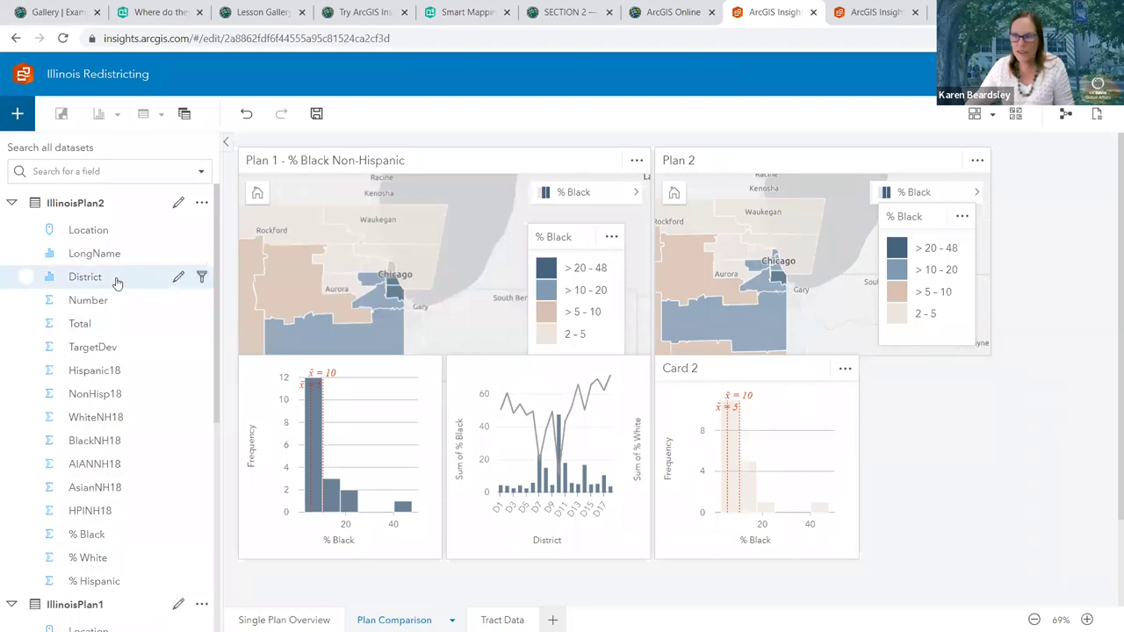
Choose the District field in the IllinoisPlan2 field list
click(67, 207)
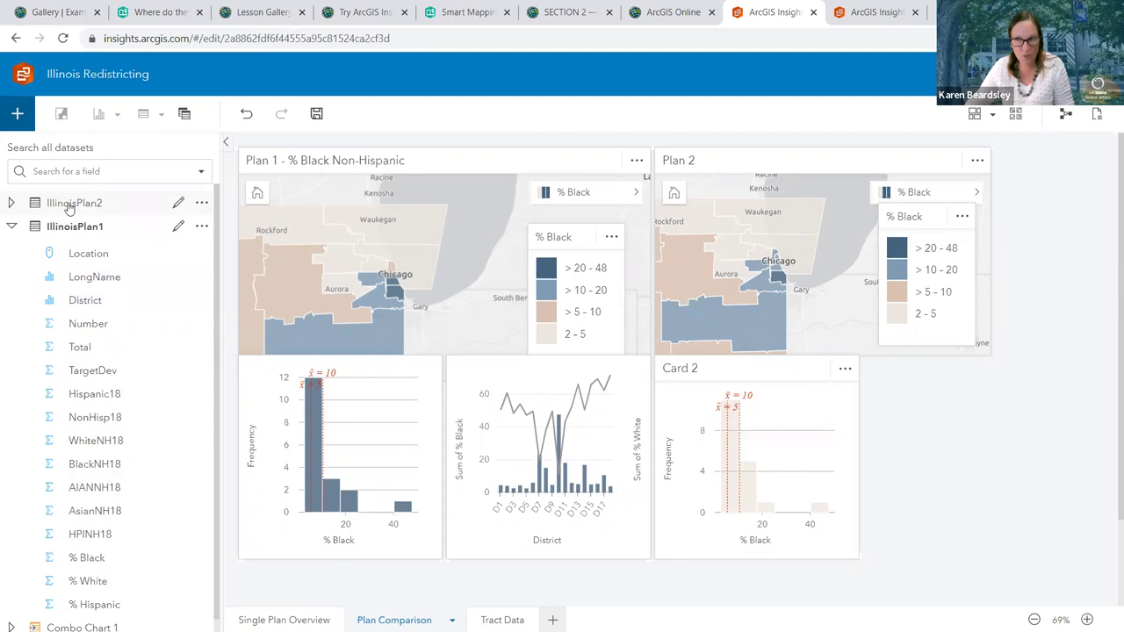
click(68, 206)
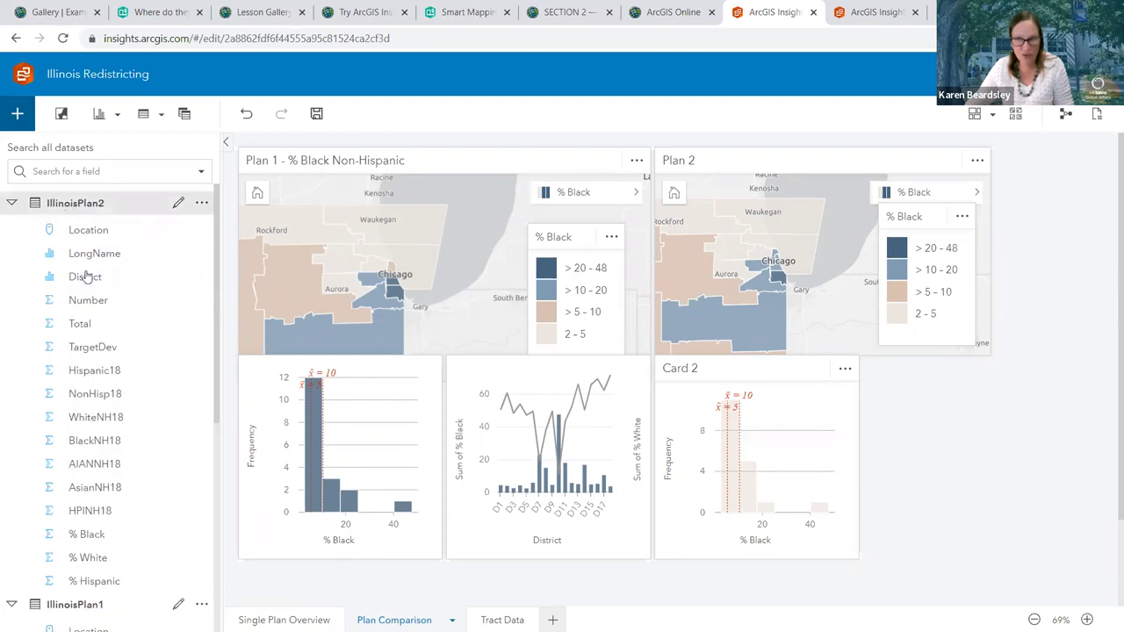
click(84, 277)
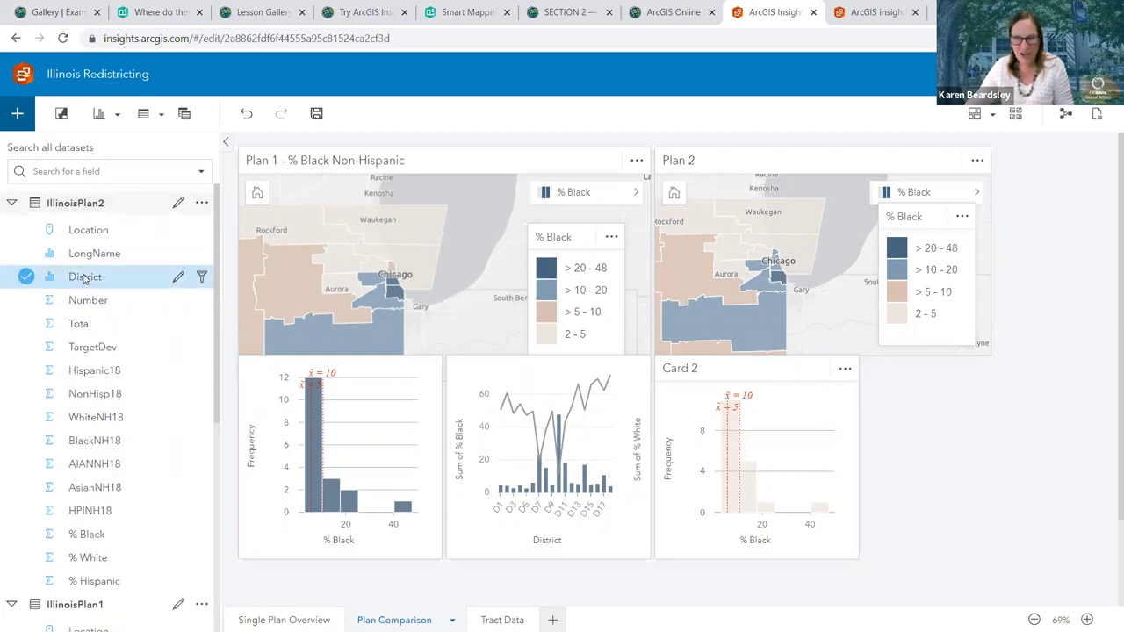
Add % Black and % White to District and drop them as a Combo Chart beside the beige histogram
drag(37, 541, 27, 562)
click(27, 560)
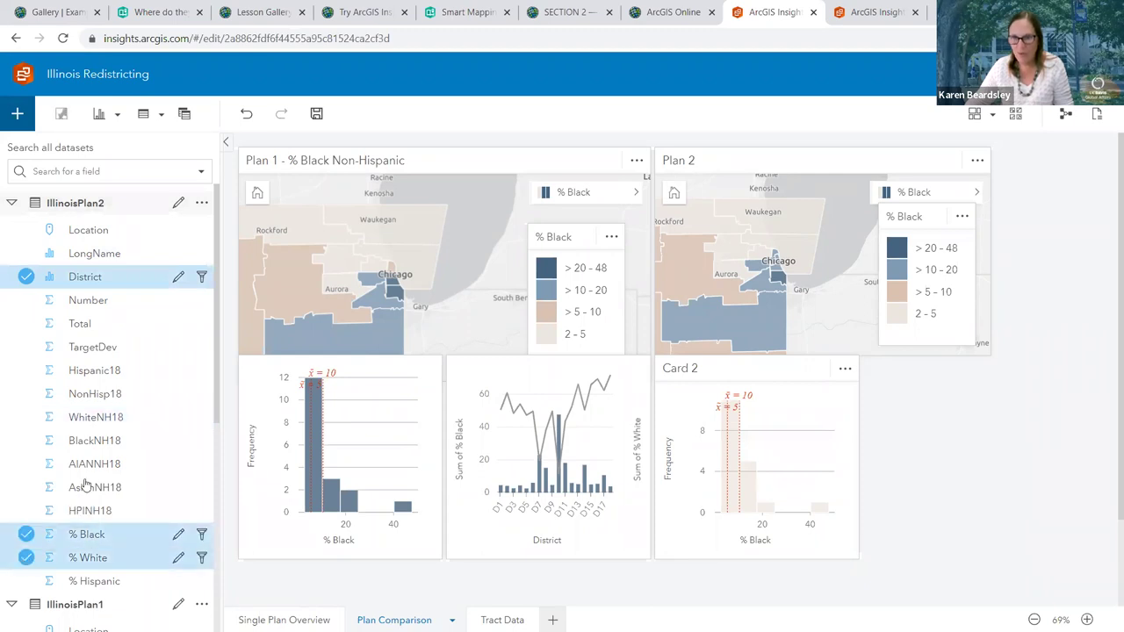
drag(156, 281, 989, 515)
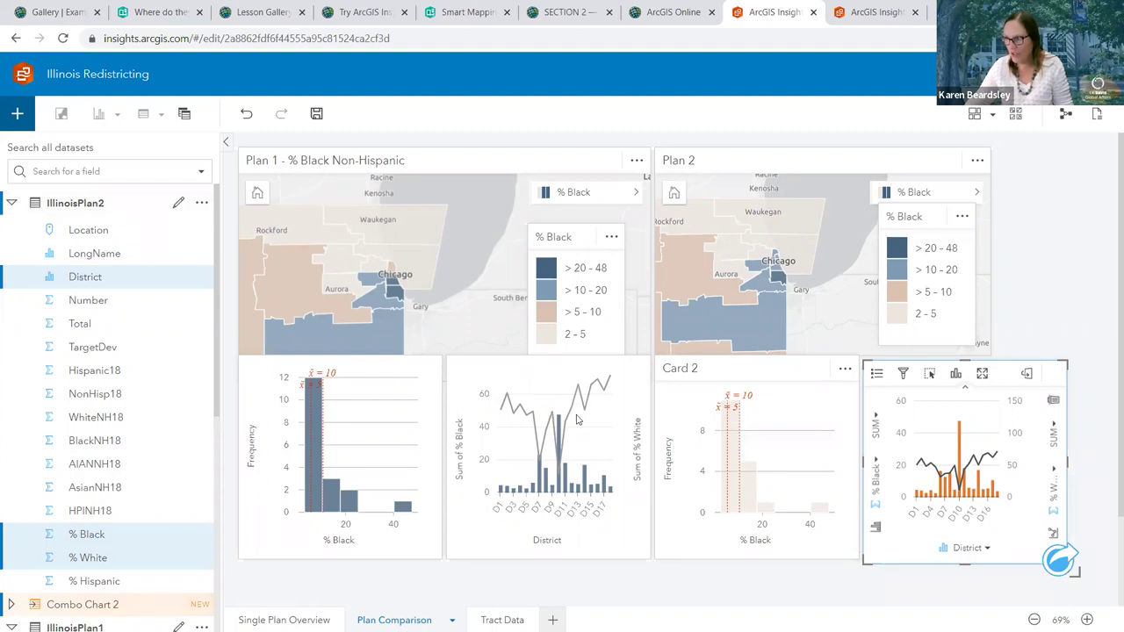
mouse_move(567, 423)
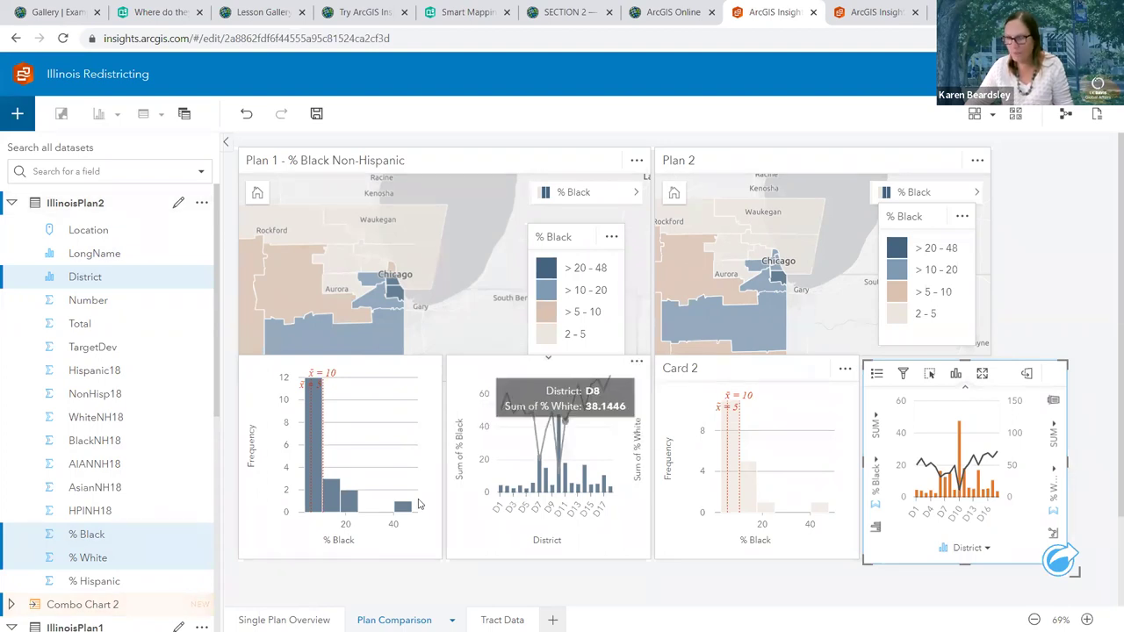
mouse_move(402, 504)
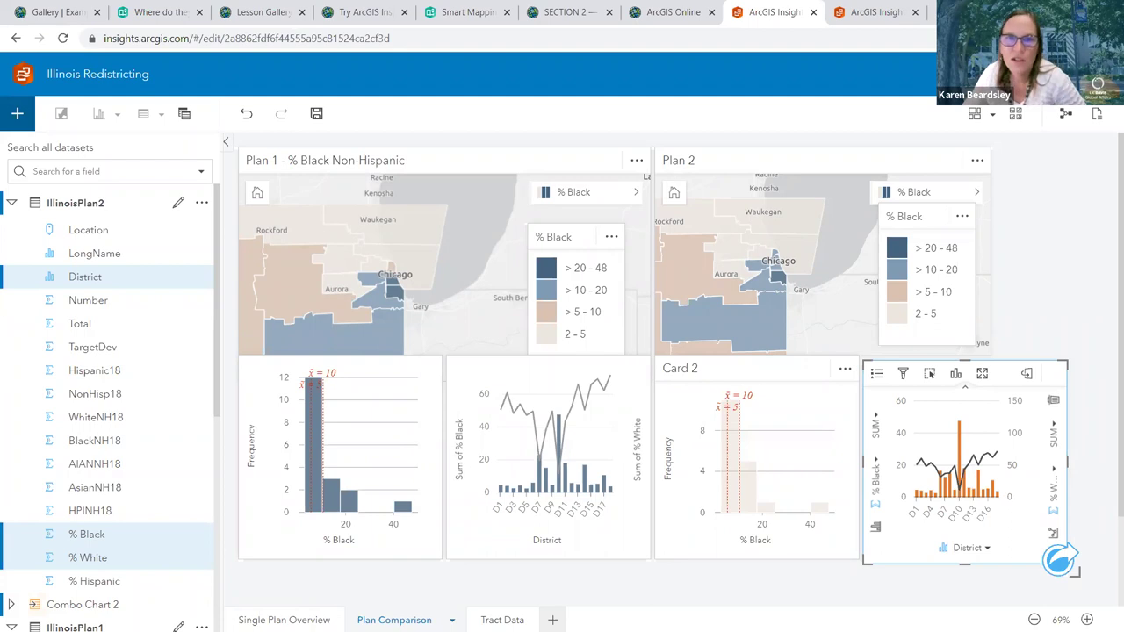
Set the combo chart's Sum of % Black bar color to hex ddcbbd
click(876, 374)
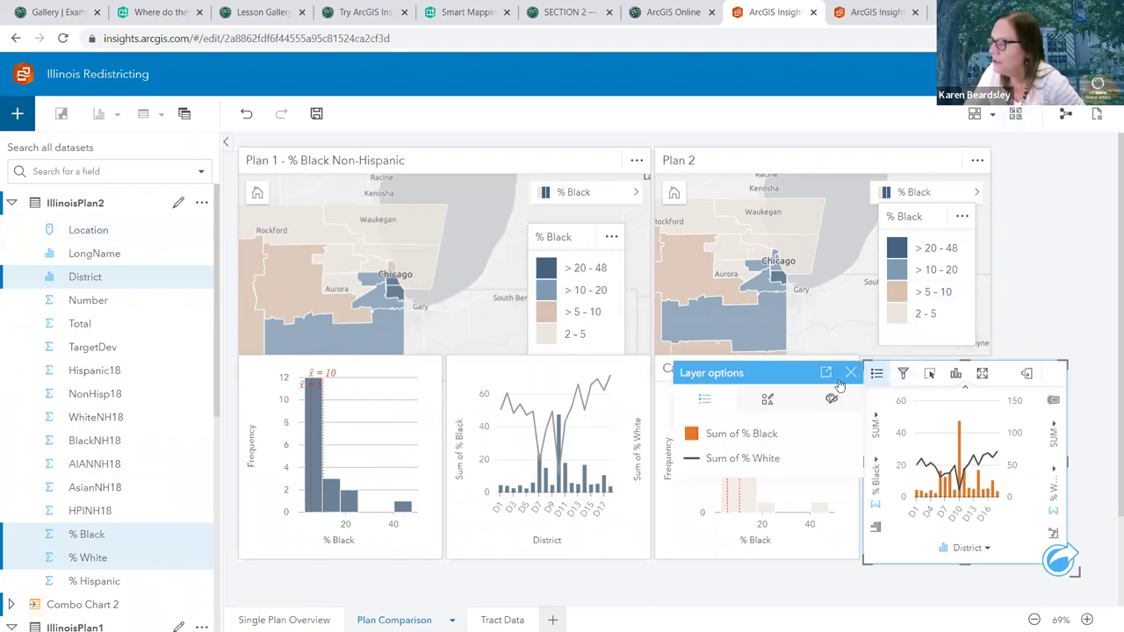
click(830, 399)
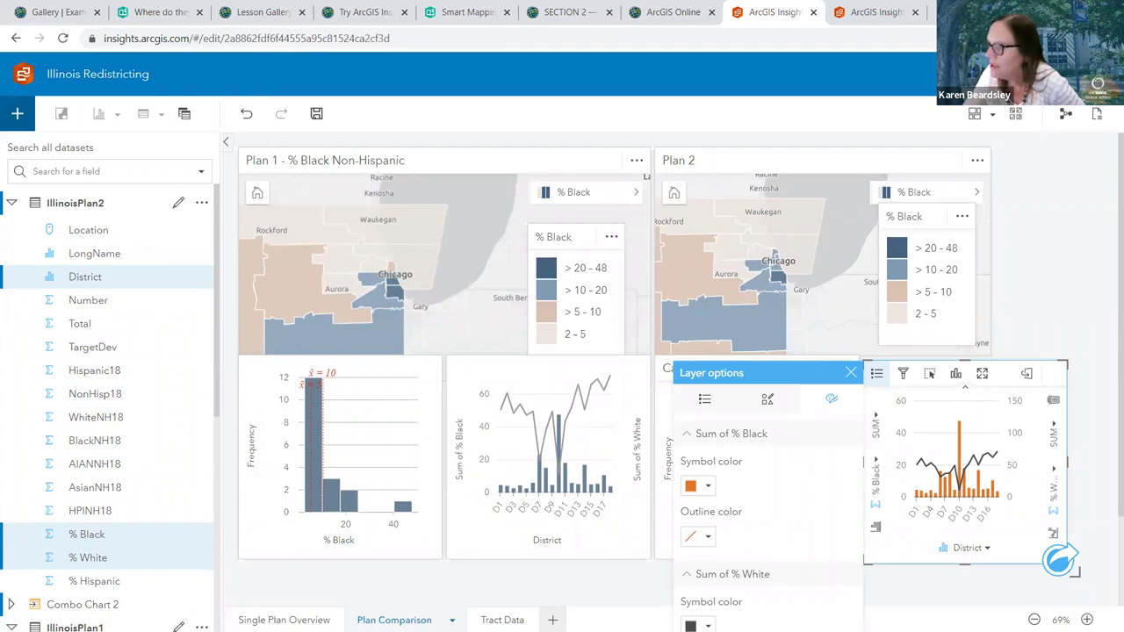
click(714, 494)
click(718, 397)
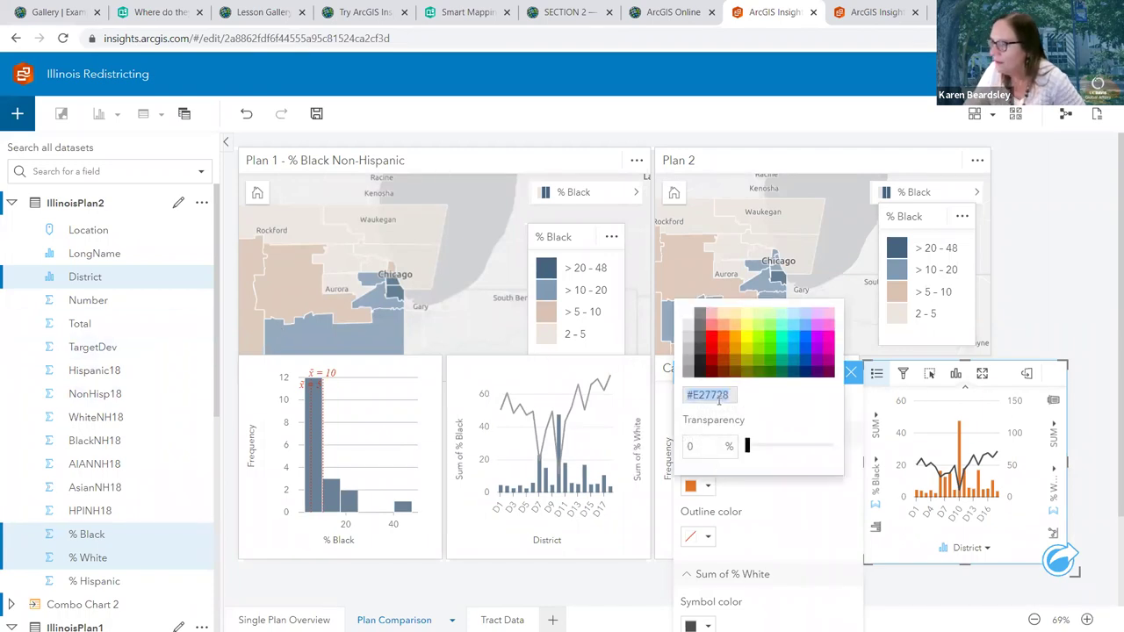
key(BackSpace)
text(ddb)
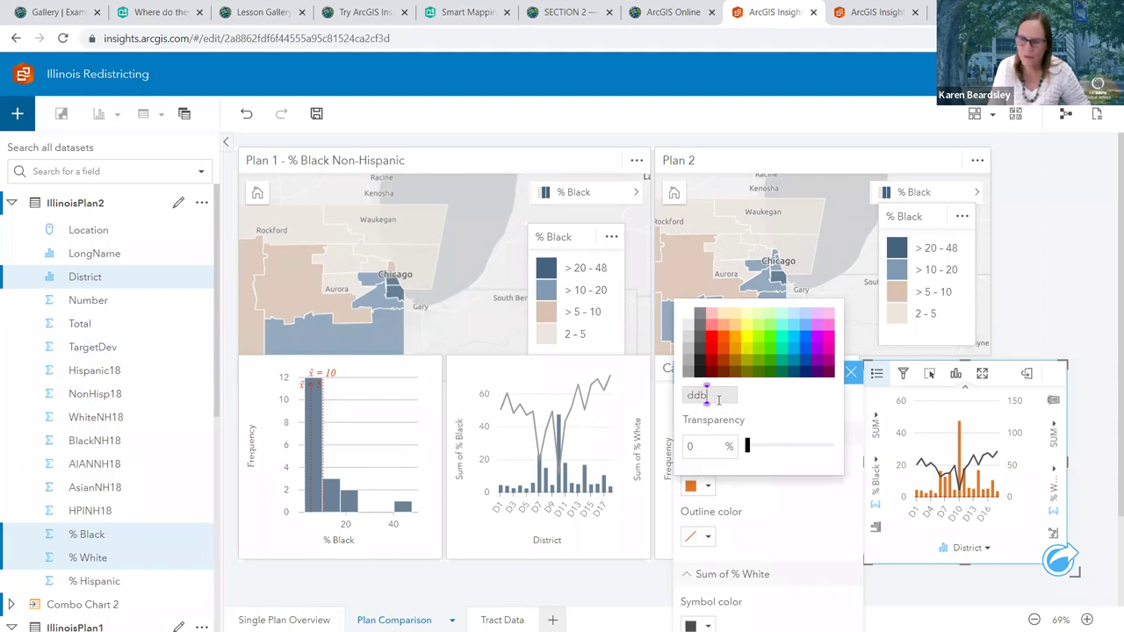
key(BackSpace)
text(dc)
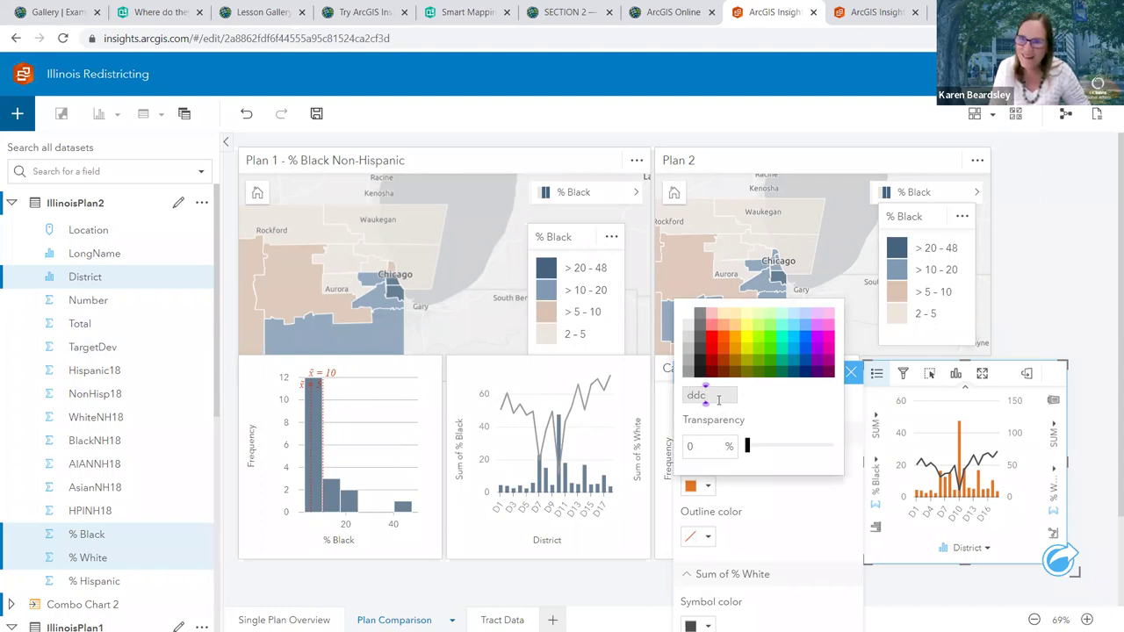
text(bbd)
key(Return)
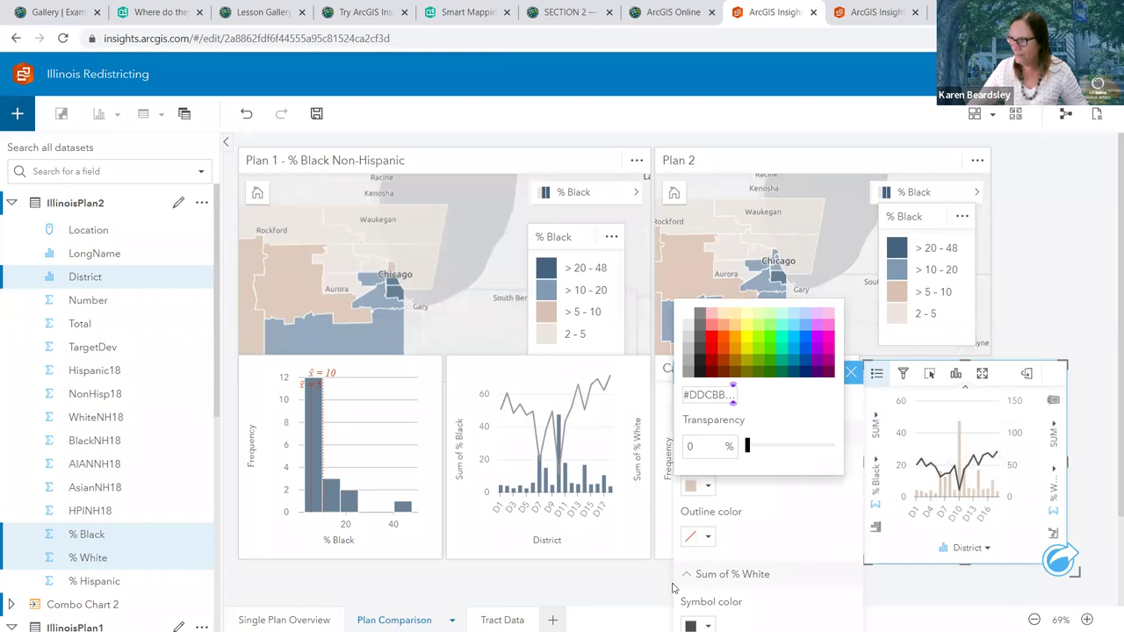
click(310, 566)
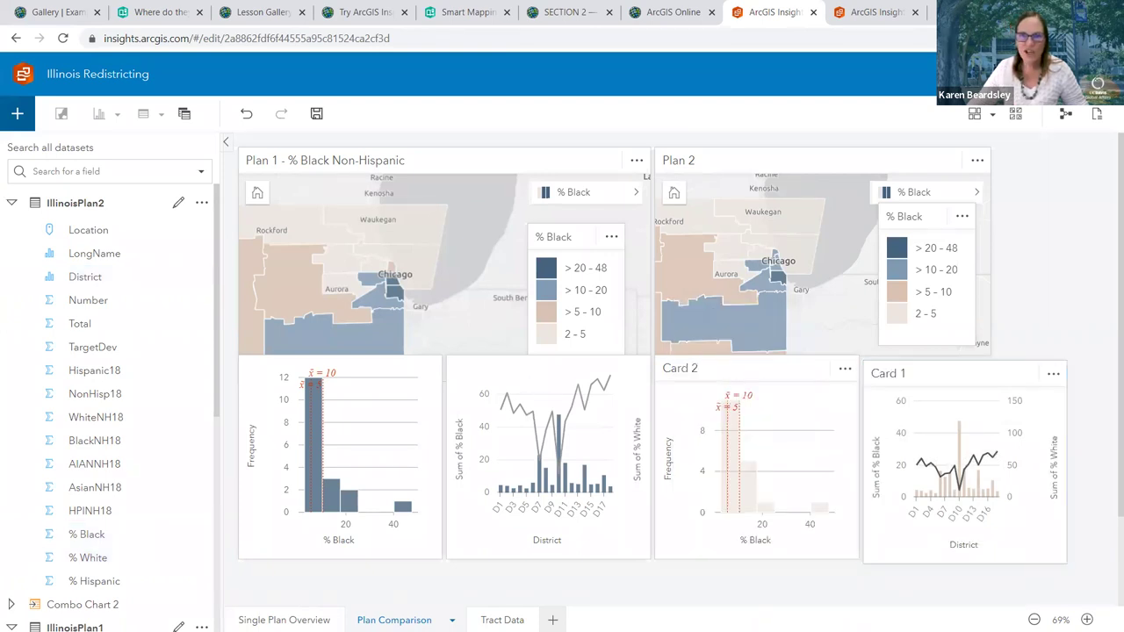
mouse_move(960, 476)
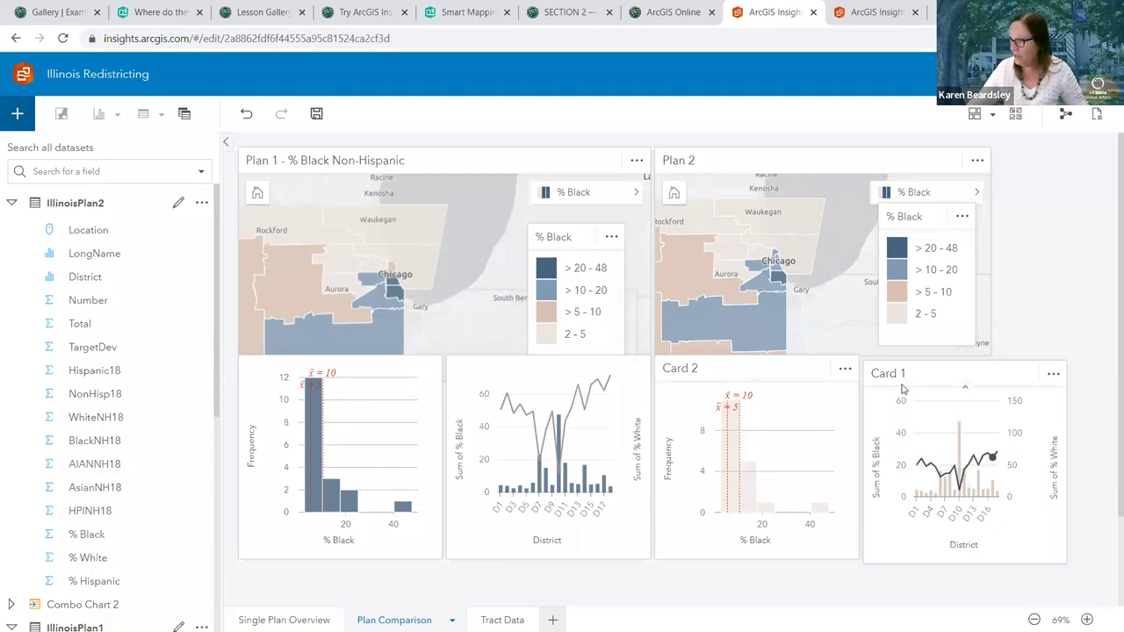
Open the Plan 2 combo chart's style settings for its series colors
click(928, 371)
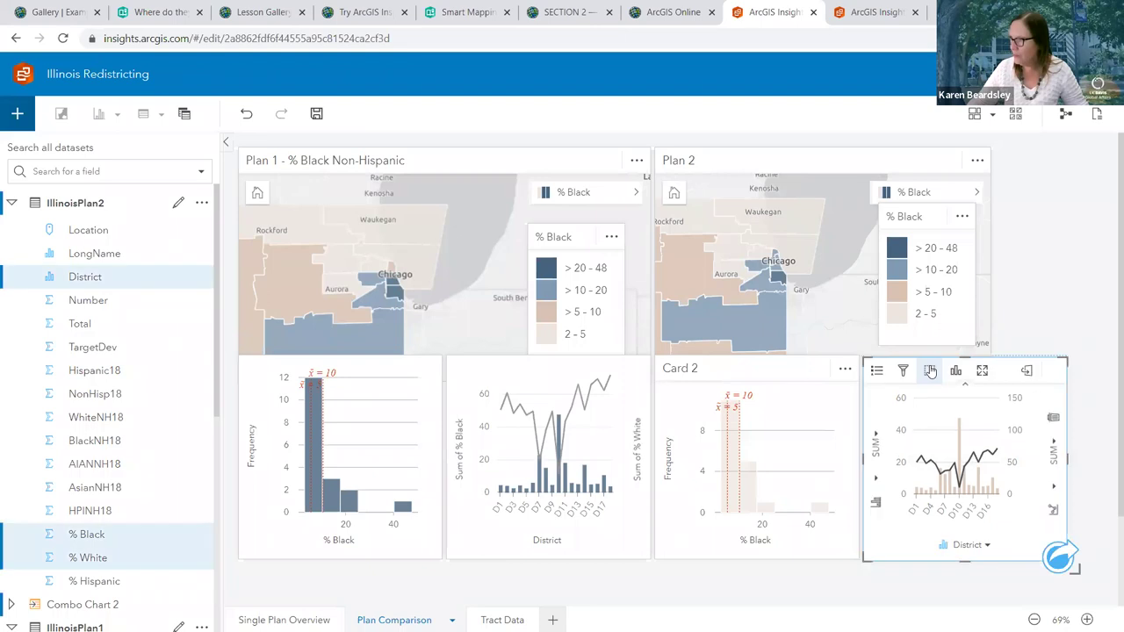
click(877, 370)
click(877, 369)
click(877, 370)
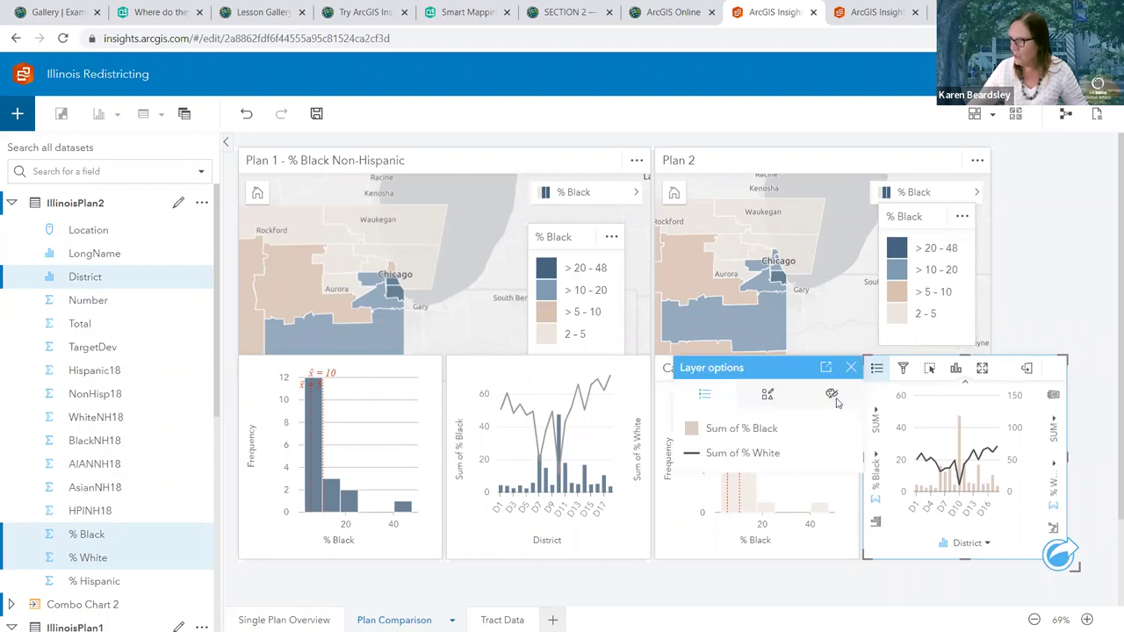
click(833, 395)
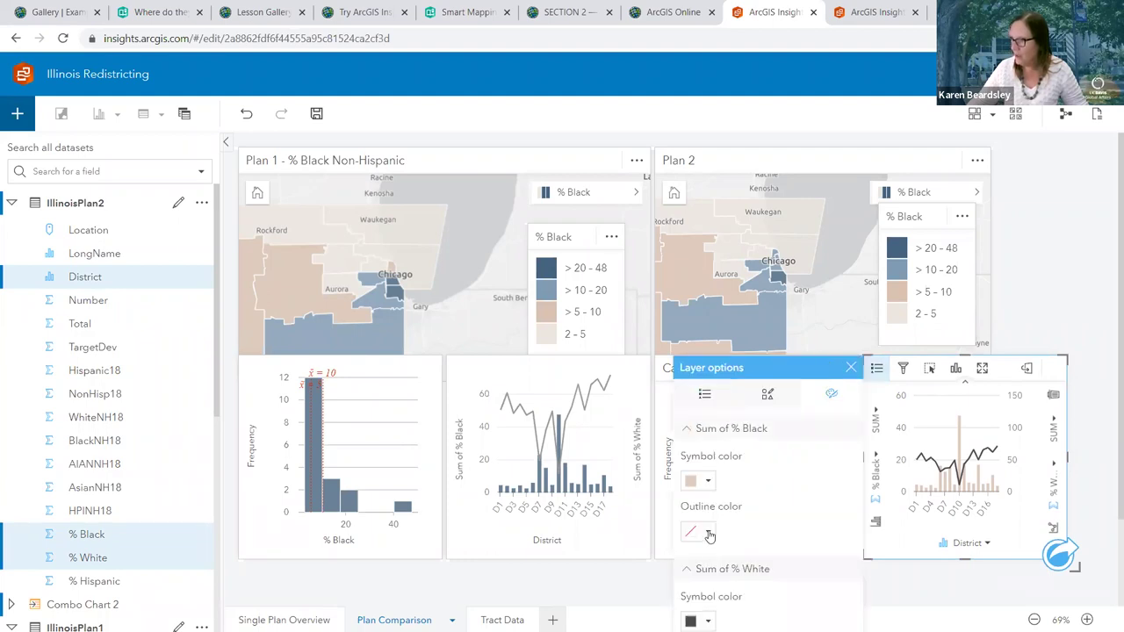
click(708, 533)
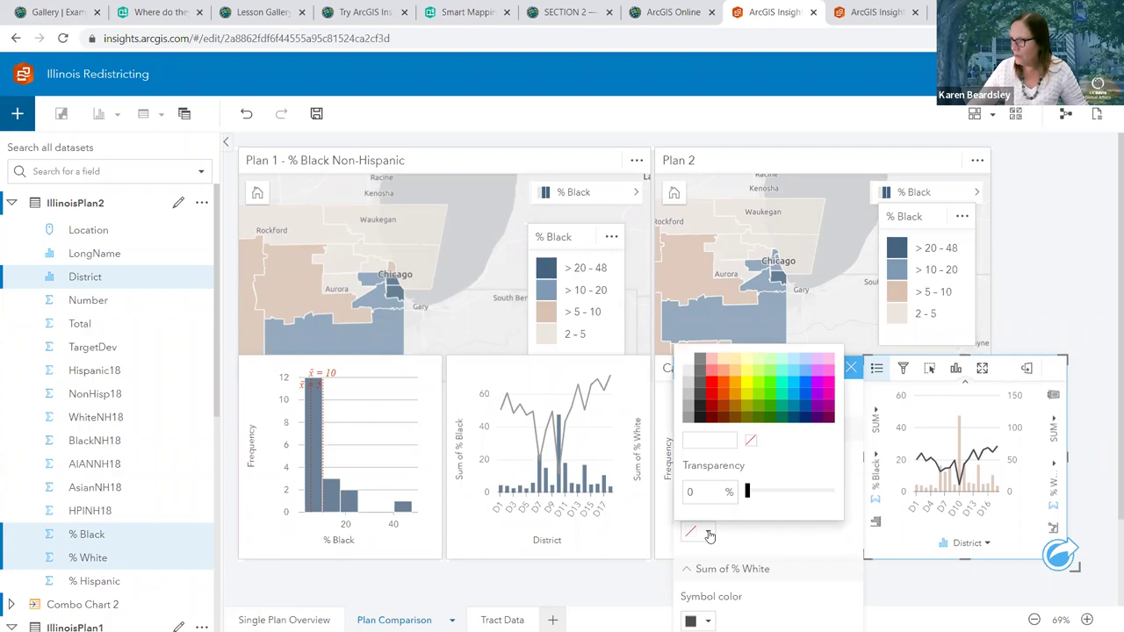
click(805, 560)
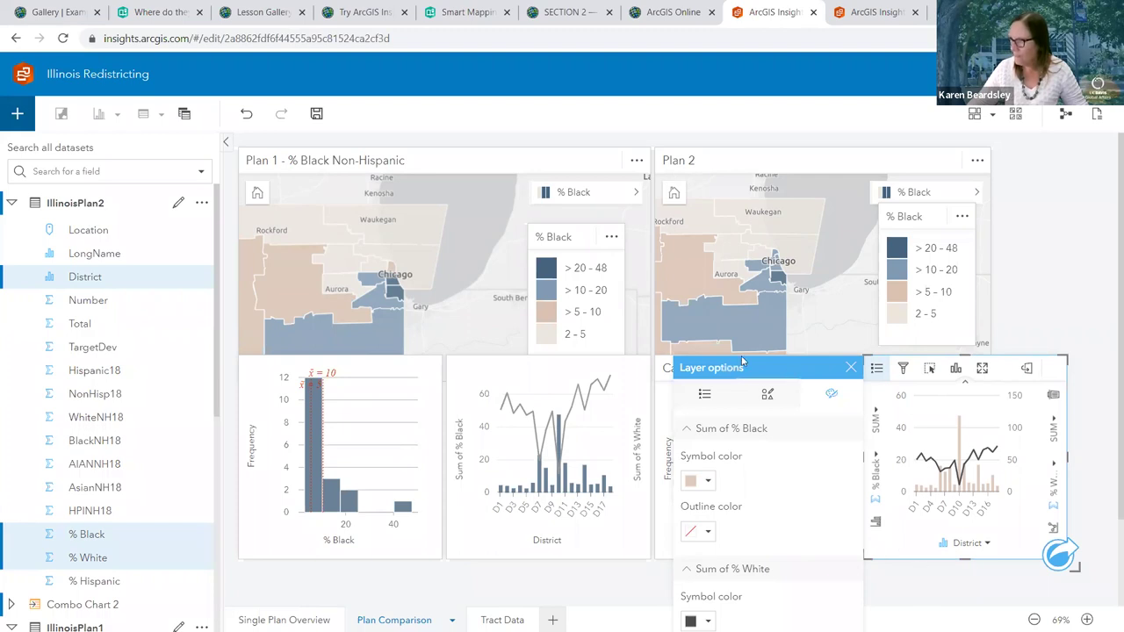
Set the Sum of % White line color to hex 999999
scroll(727, 449, down, 2)
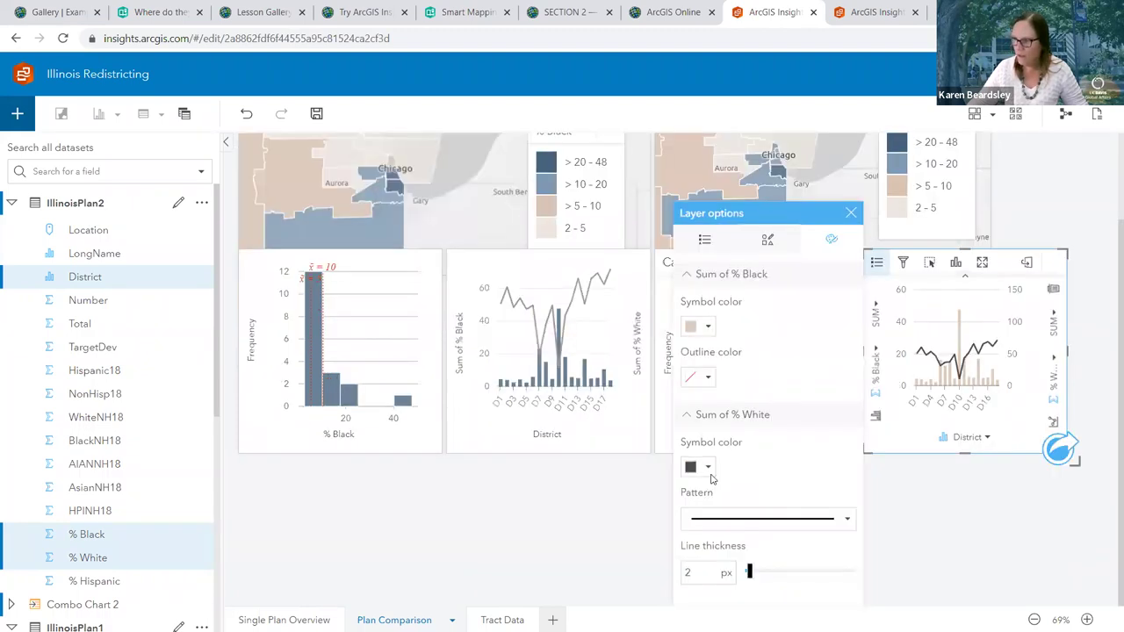
click(708, 472)
click(713, 377)
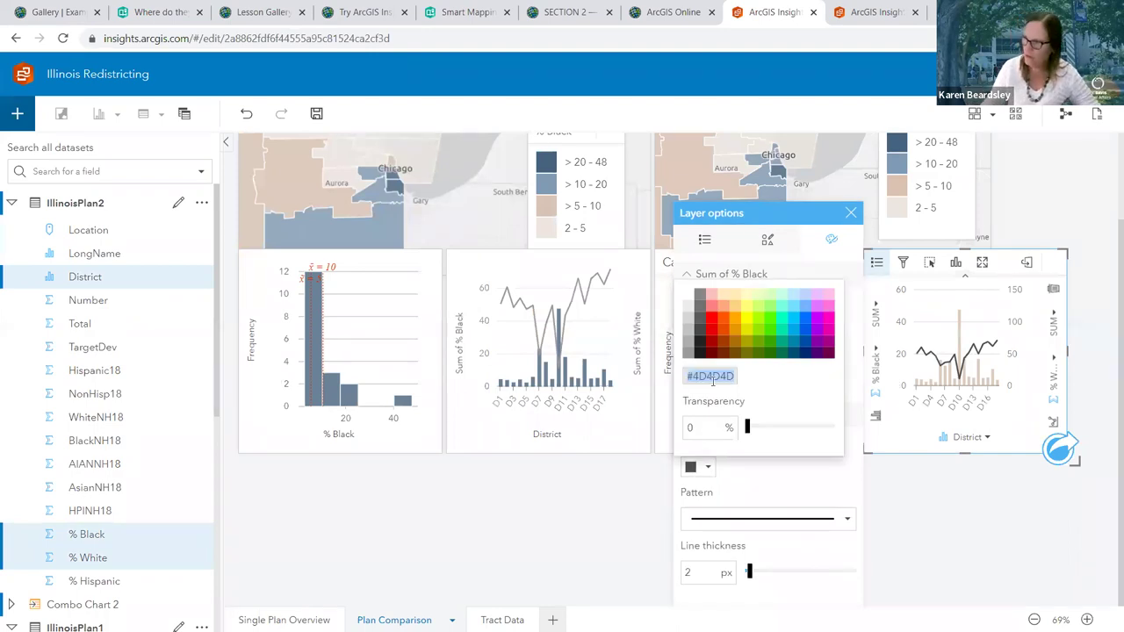
text(999999)
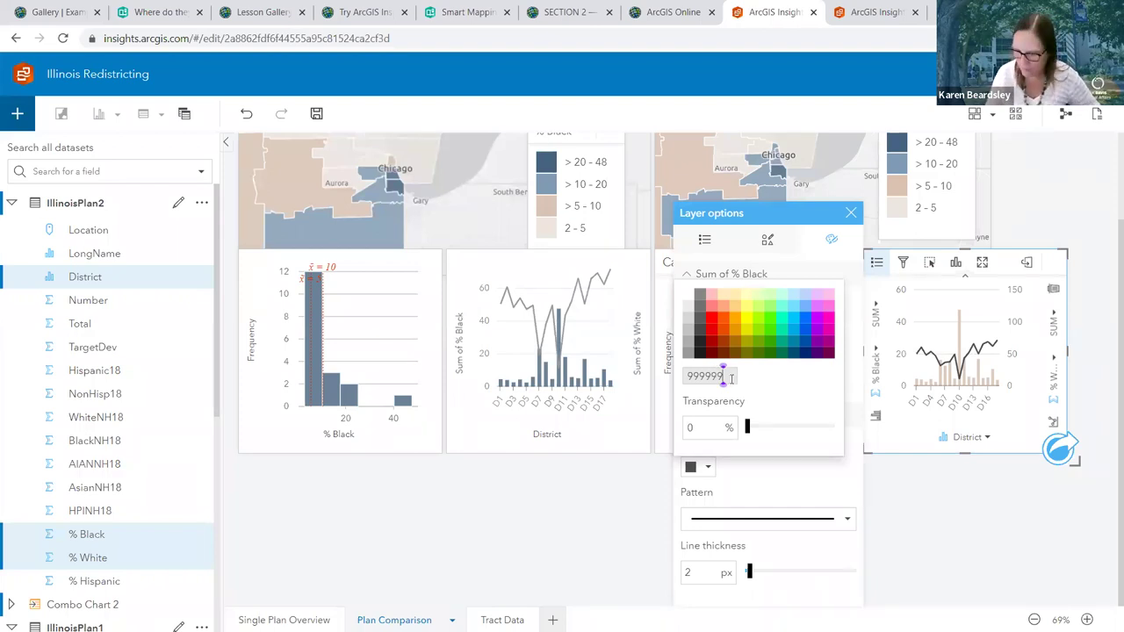
key(Return)
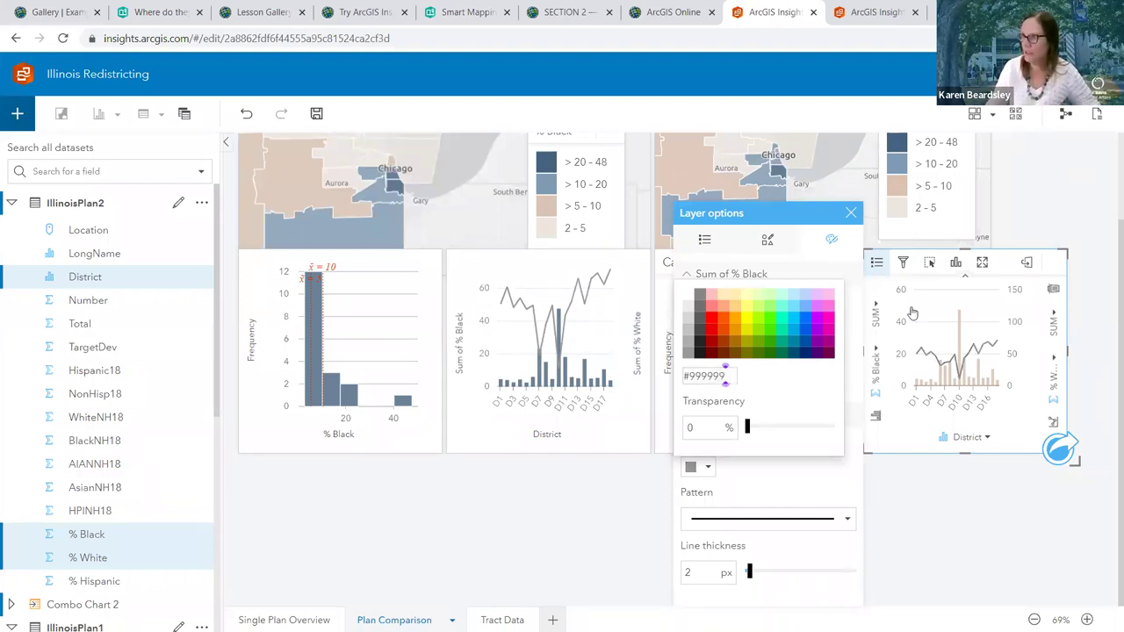
click(851, 212)
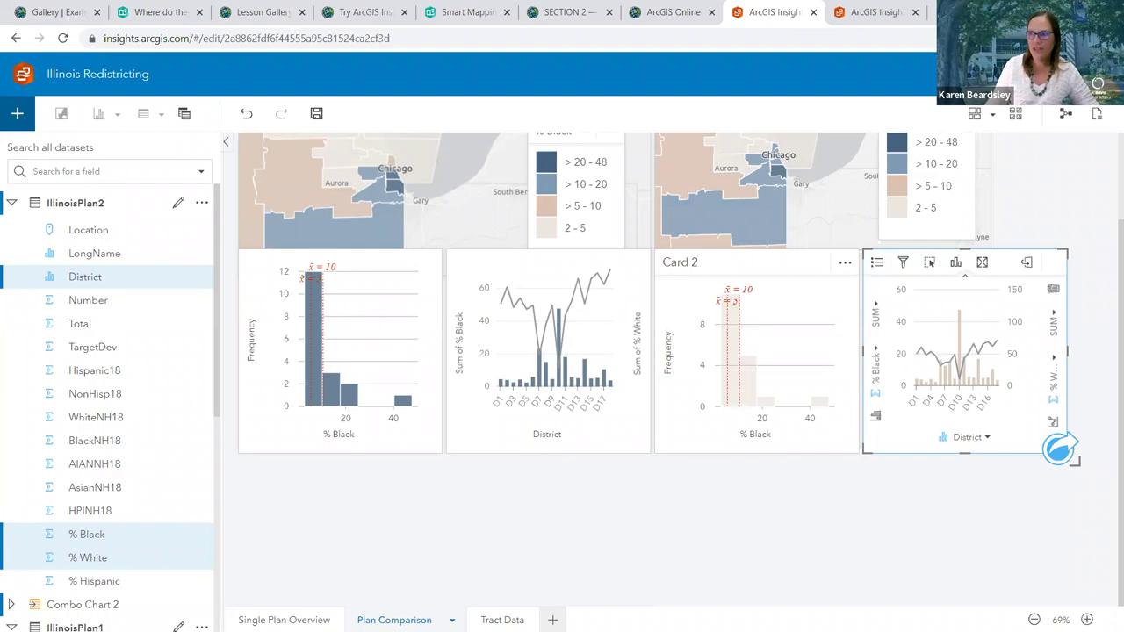
Check the Plan 1 combo chart's Appearance settings unchanged, then select the Plan 2 combo chart
mouse_move(539, 375)
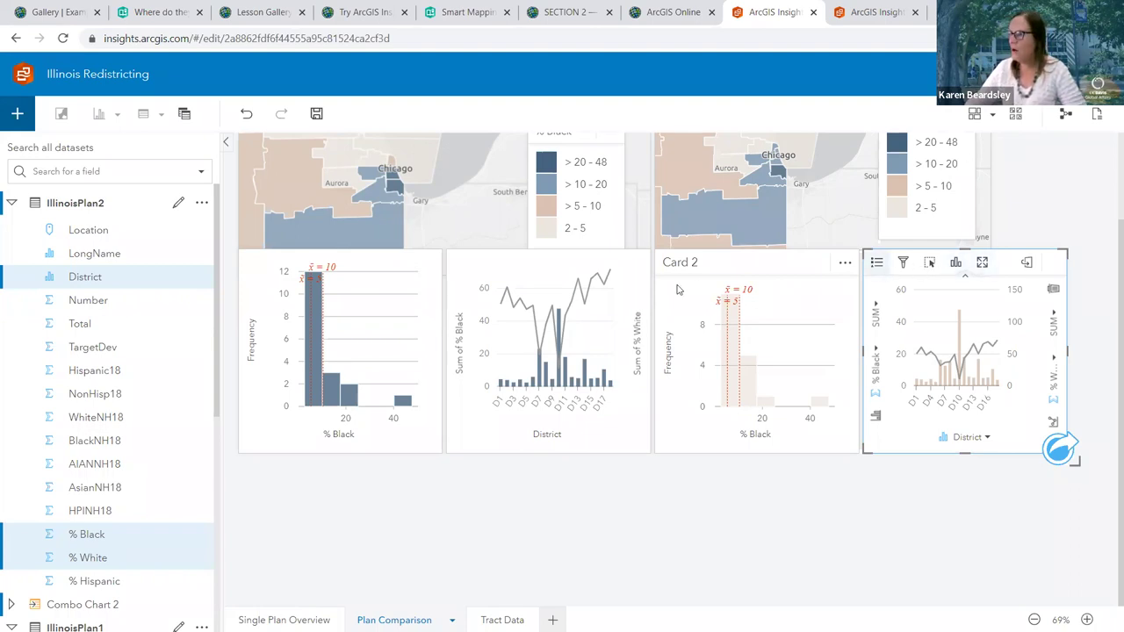
click(530, 267)
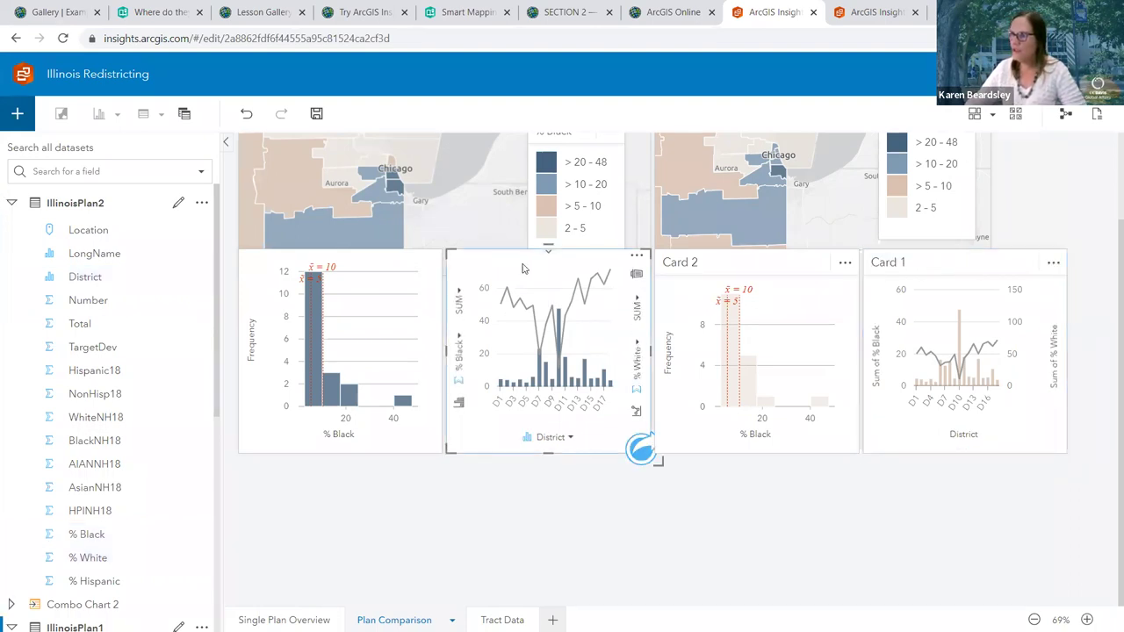
click(636, 256)
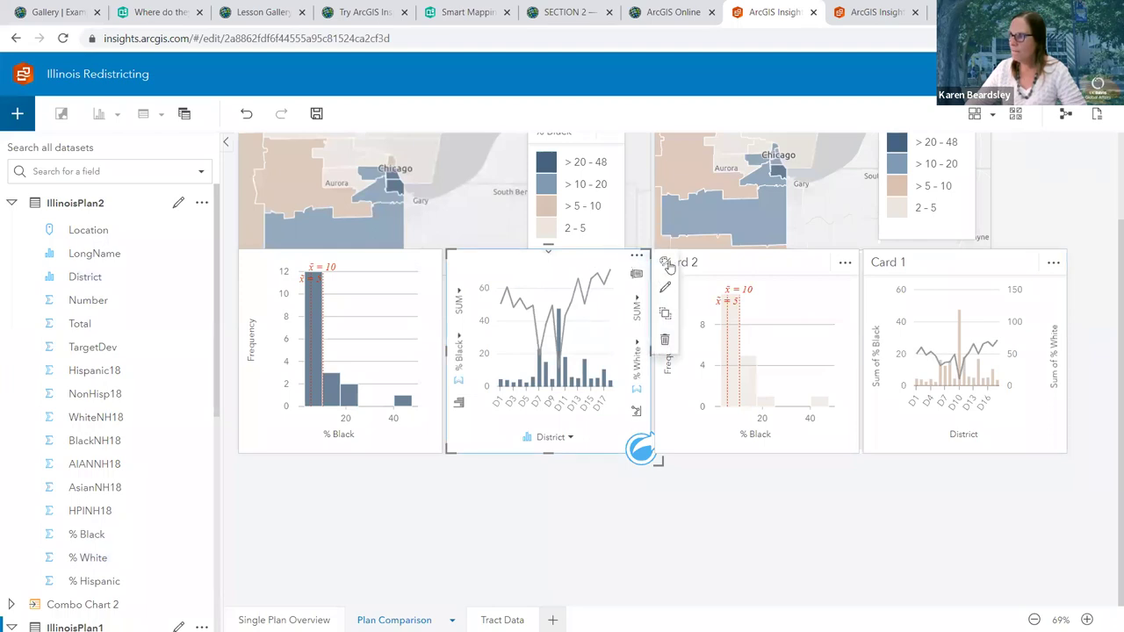
click(670, 263)
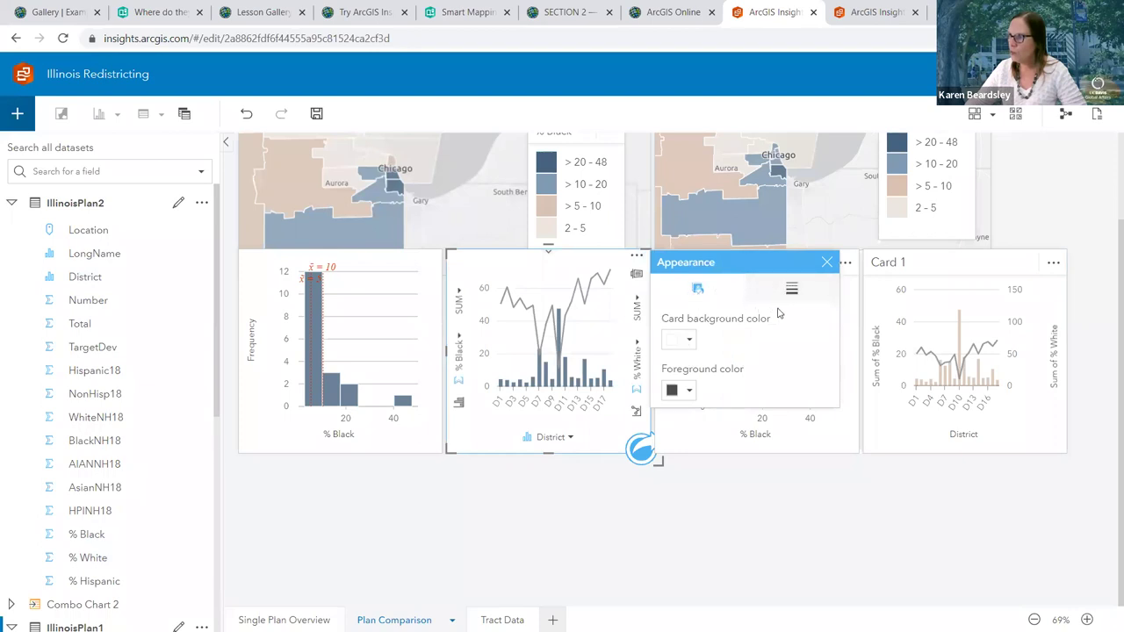
click(826, 262)
click(955, 262)
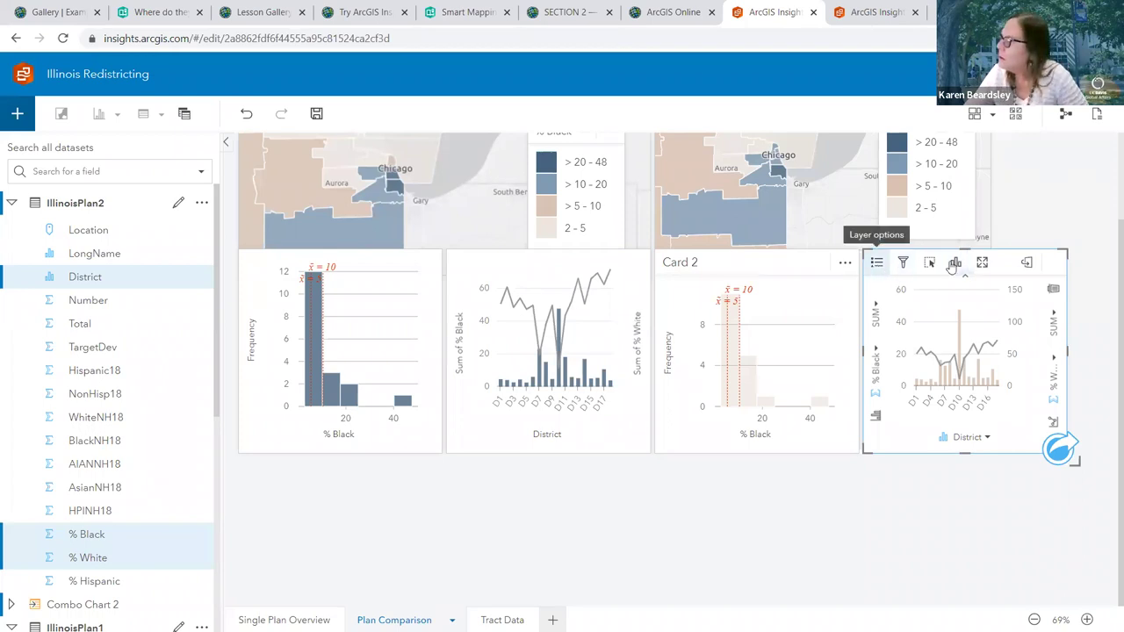
Turn on Synchronize y-axes in the Plan 2 combo chart's Symbology settings
click(875, 263)
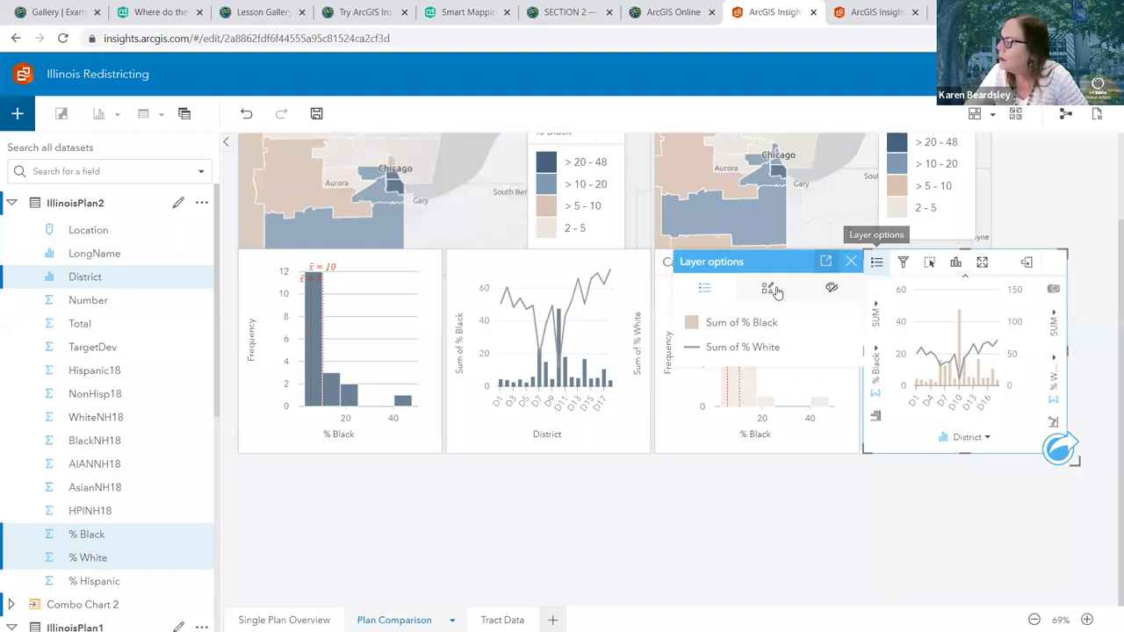
click(768, 288)
click(702, 435)
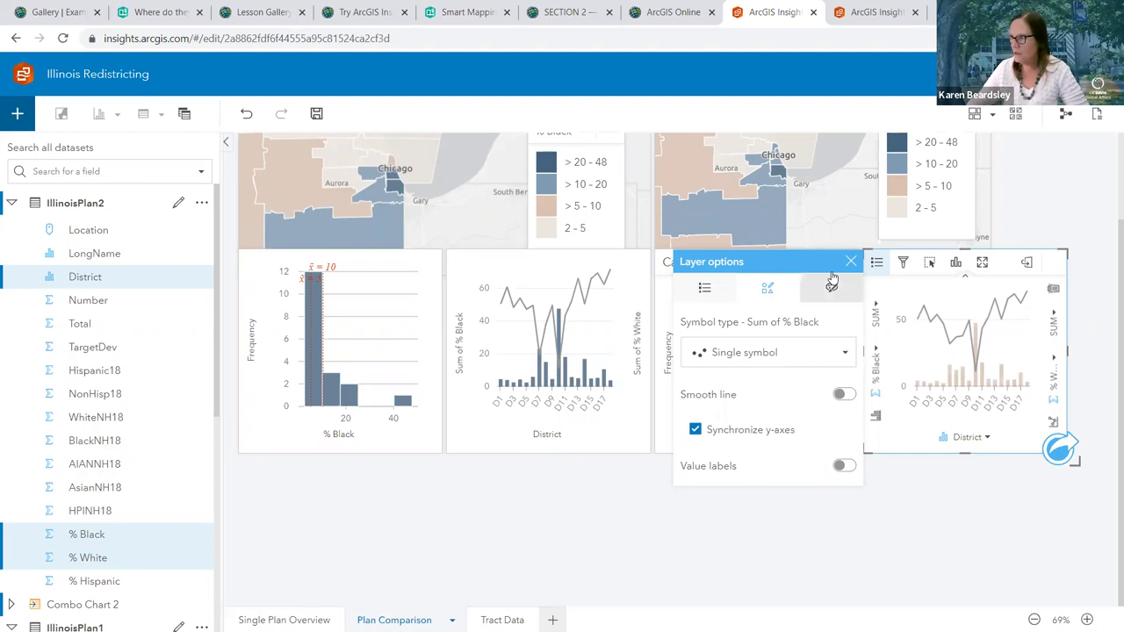
click(526, 363)
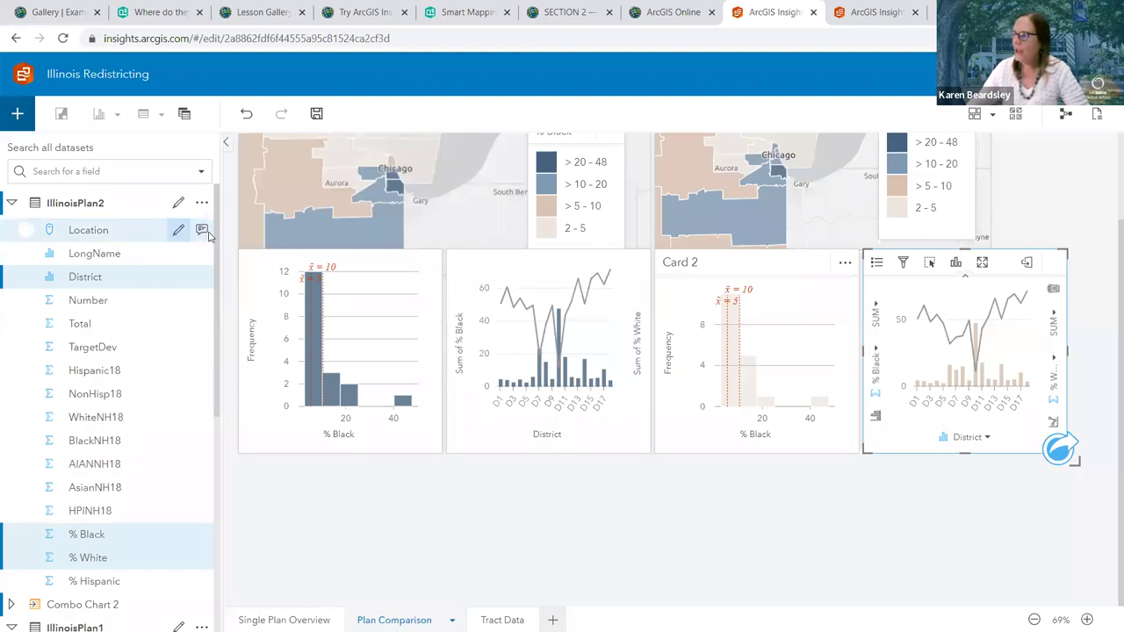
click(893, 277)
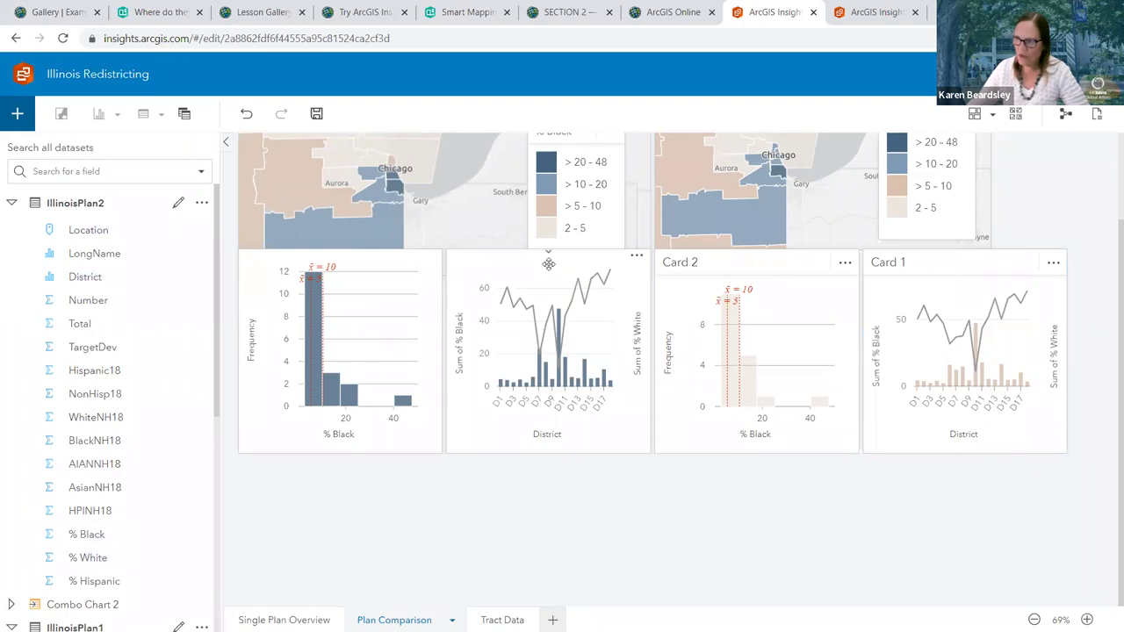
click(966, 281)
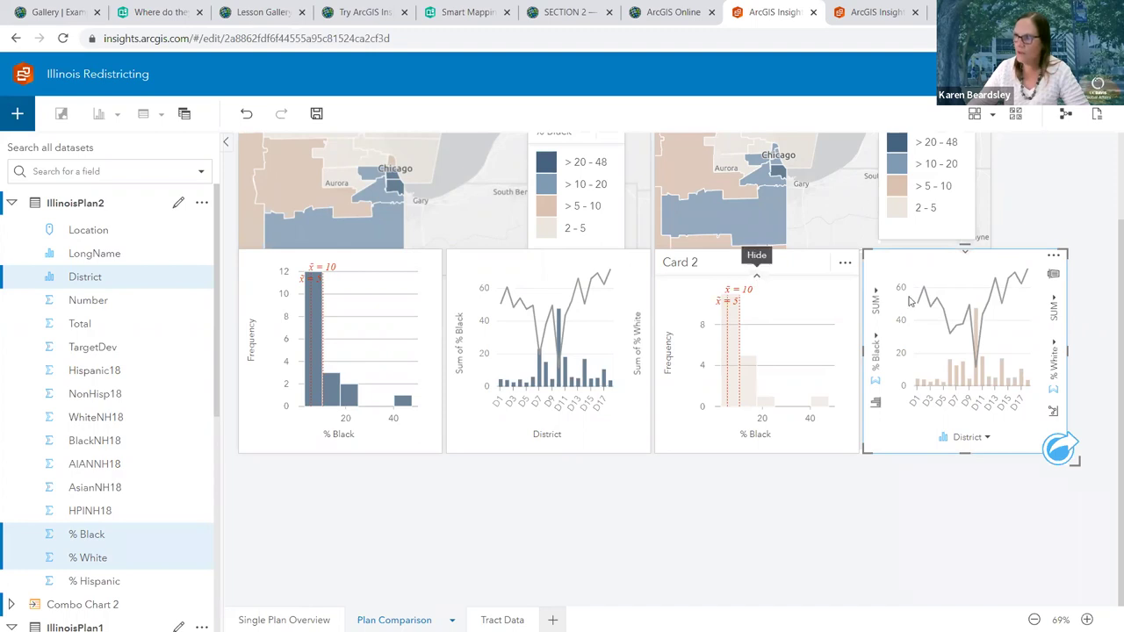
click(751, 316)
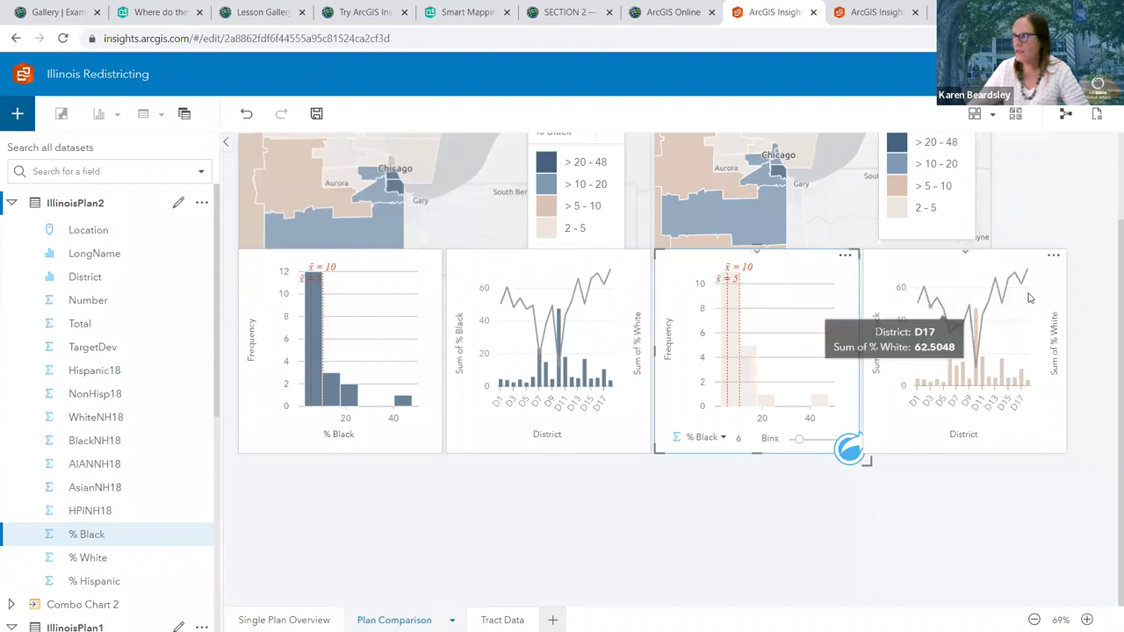
scroll(1025, 277, up, 1)
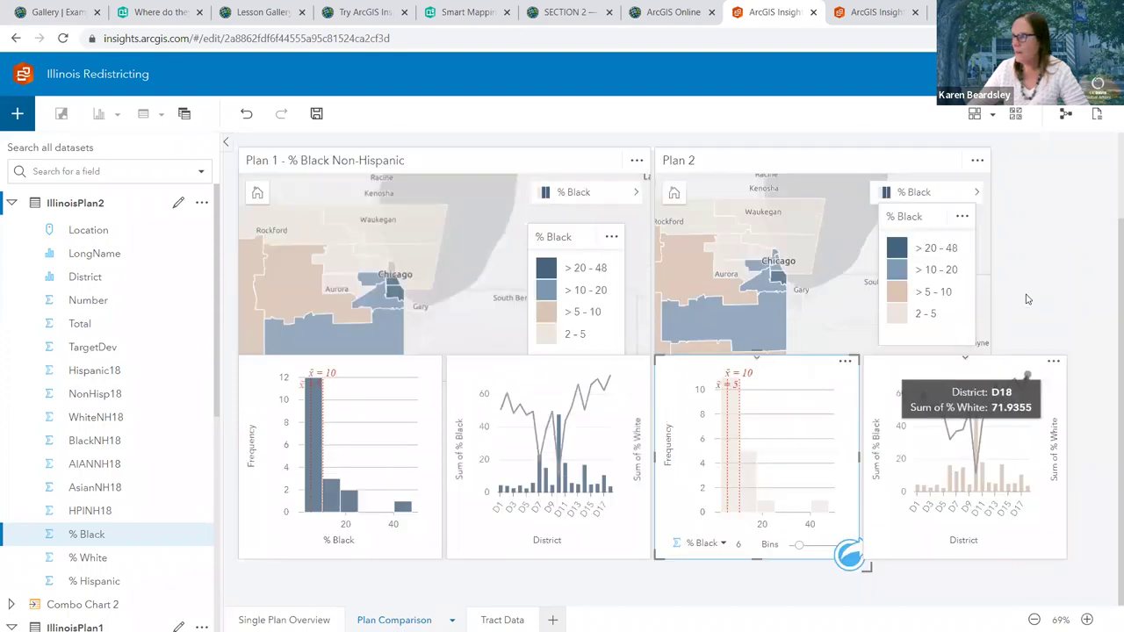
Widen the Plan 2 map card, move its legend right, pan both maps, and save the Illinois Redistricting workbook
click(759, 162)
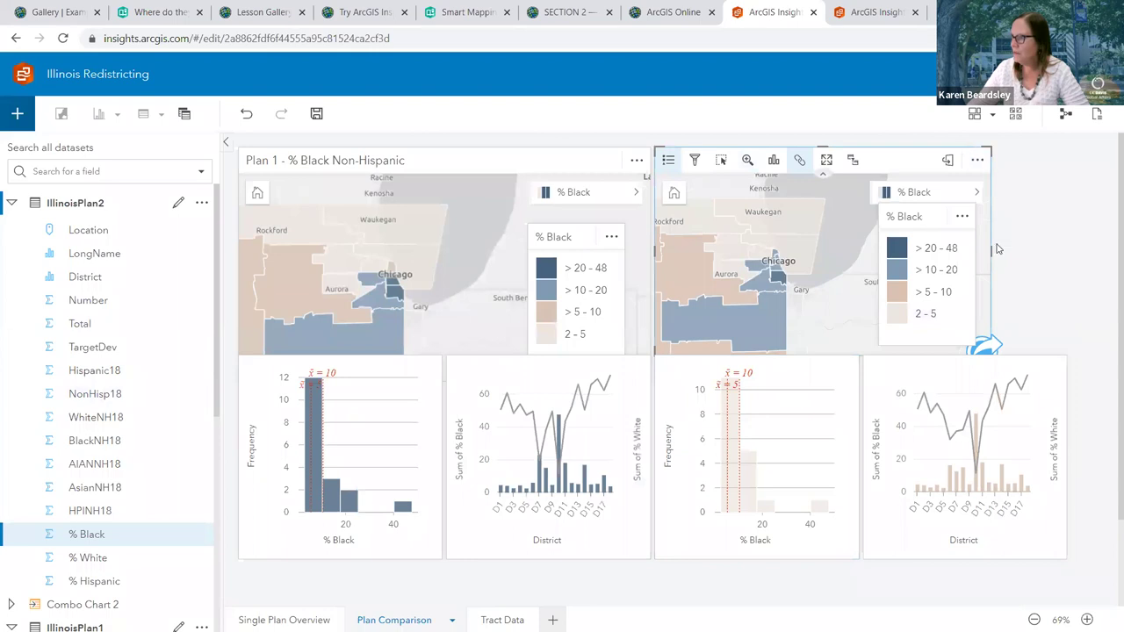
drag(992, 251, 1060, 248)
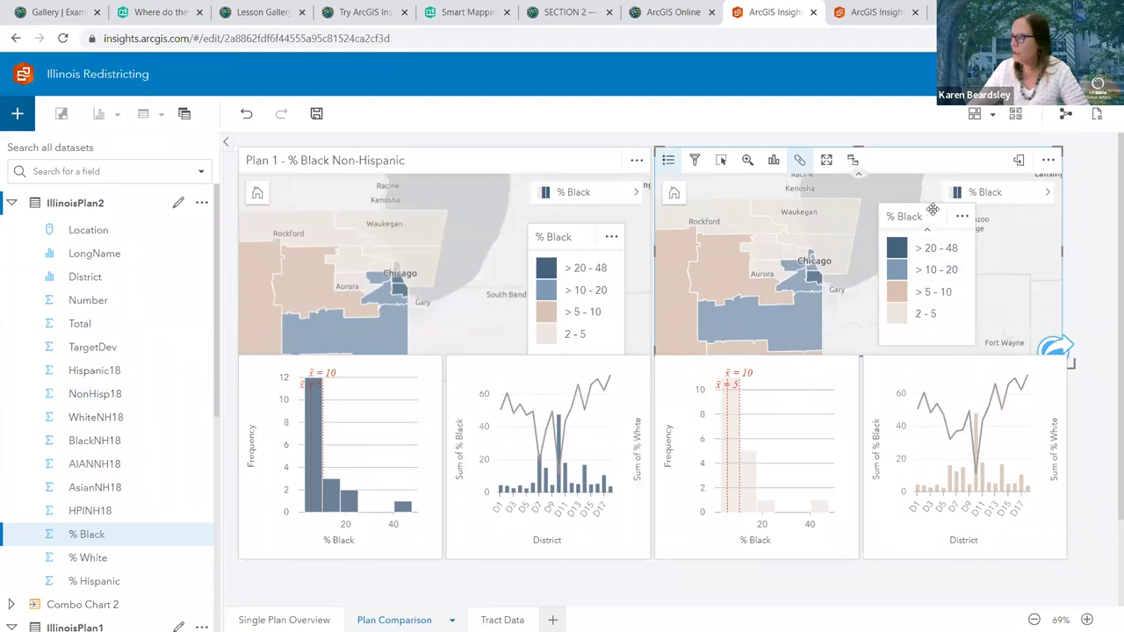
drag(928, 212, 996, 220)
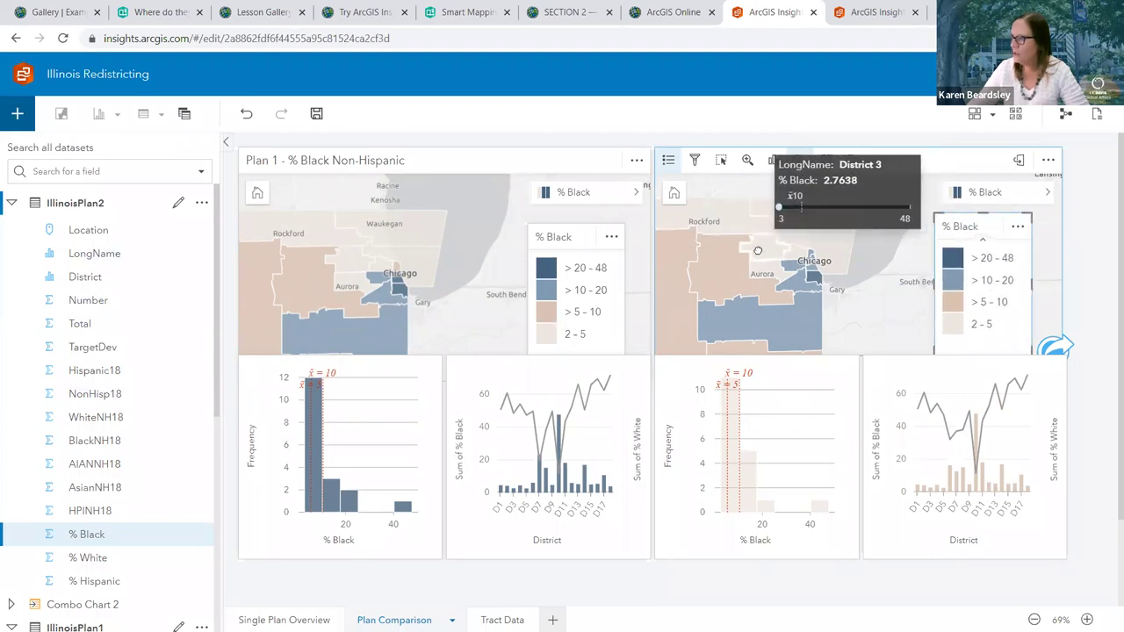
drag(755, 252, 816, 243)
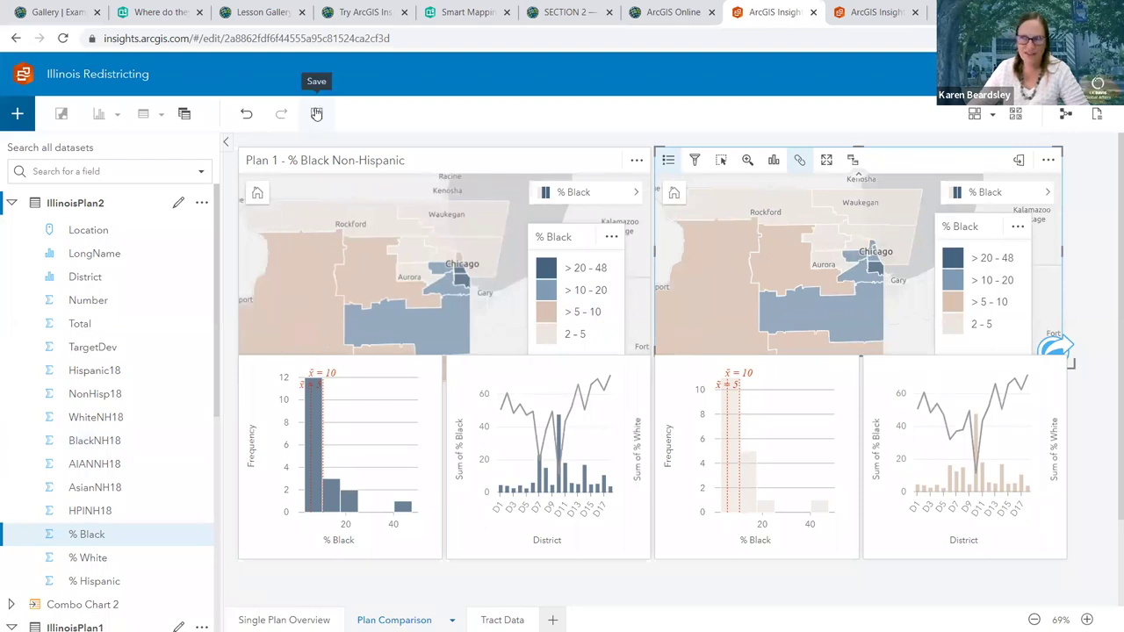
click(317, 114)
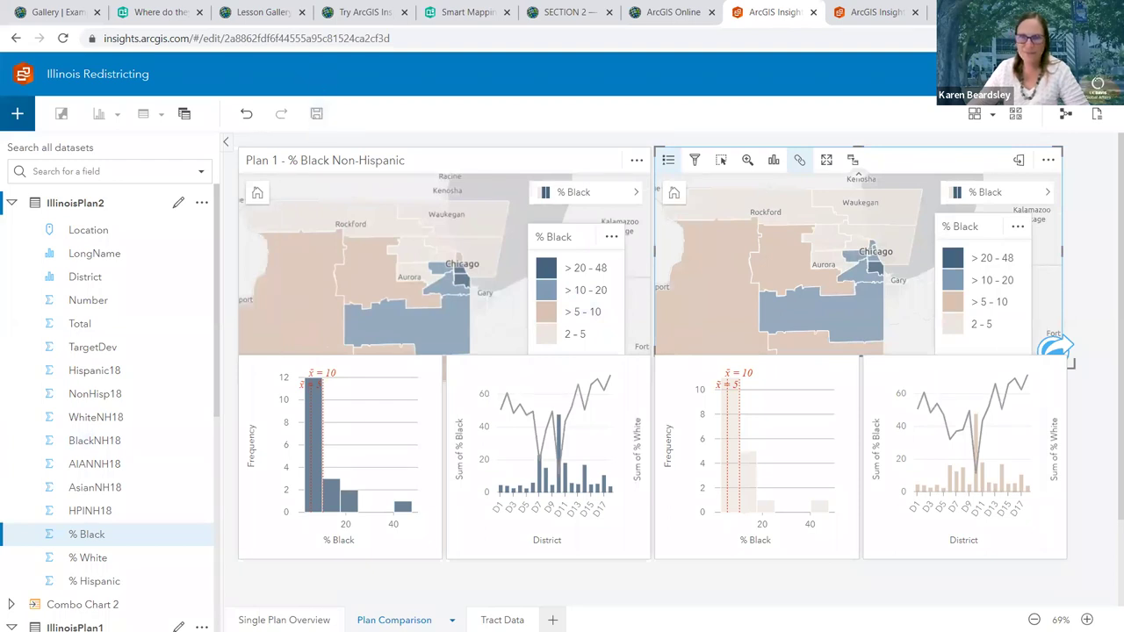
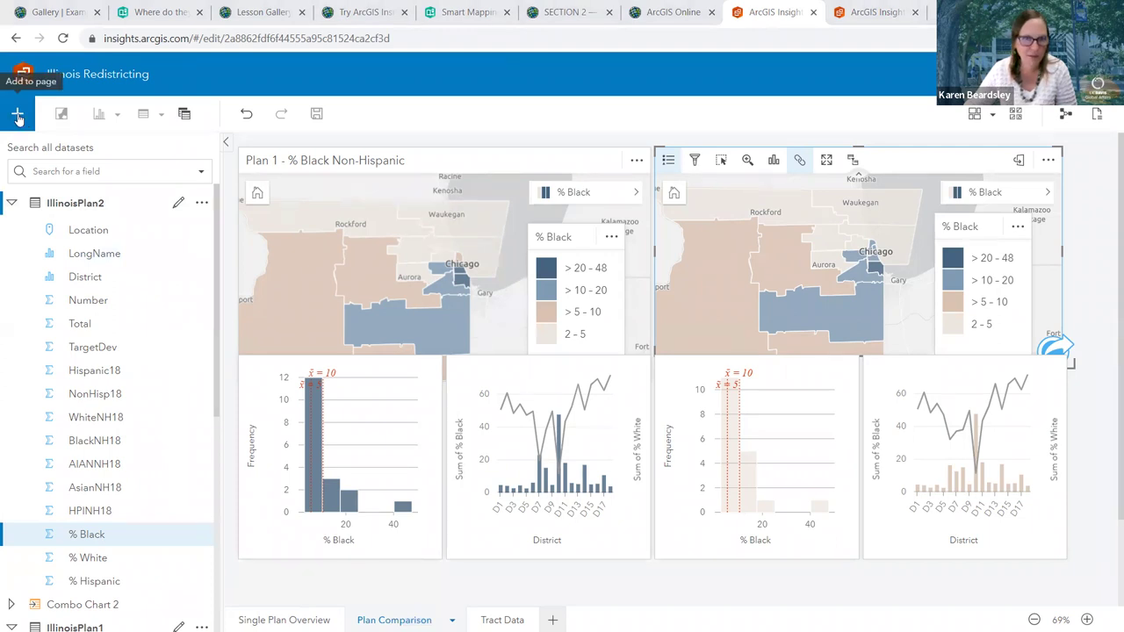
Upload the IllinoisPlan3 zipped shapefile from the computer as a dataset and expand its field list
click(18, 117)
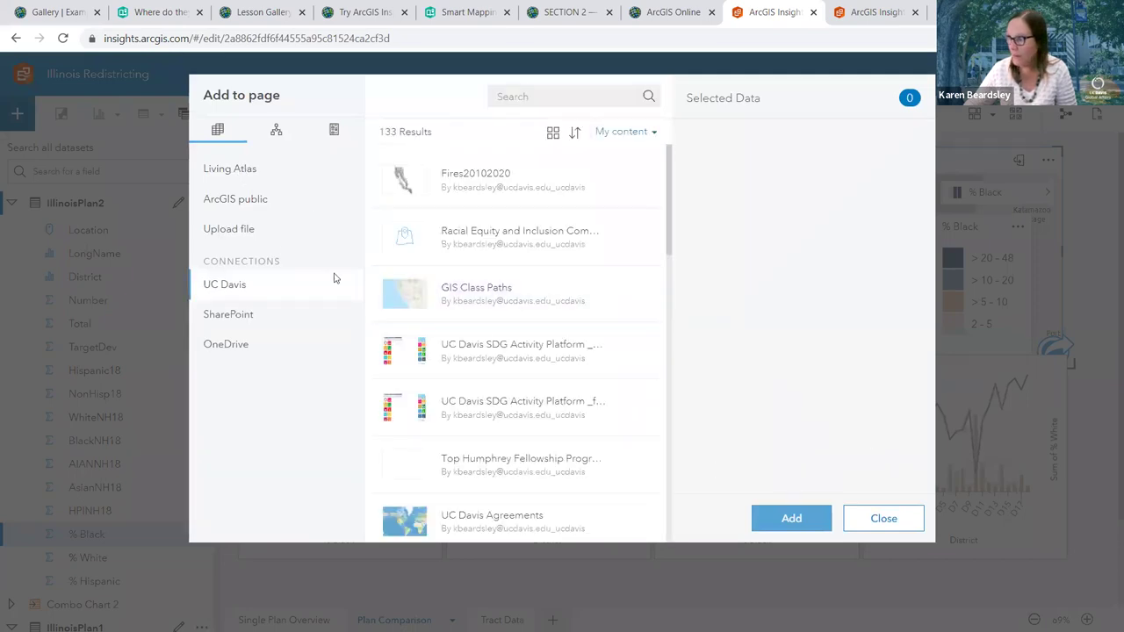
click(228, 229)
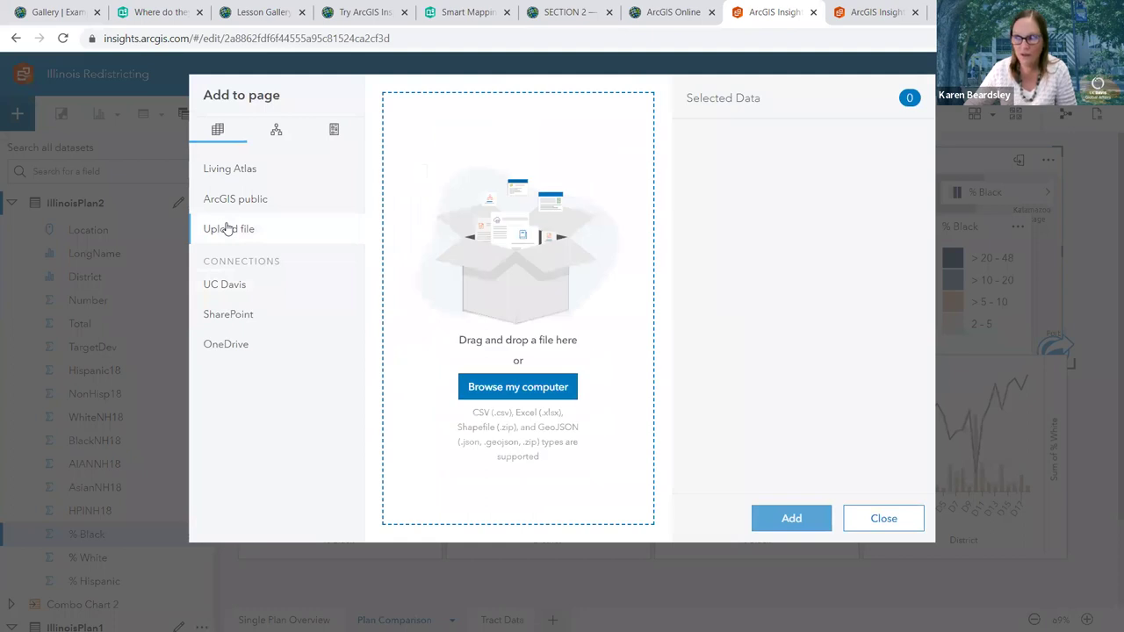
click(553, 389)
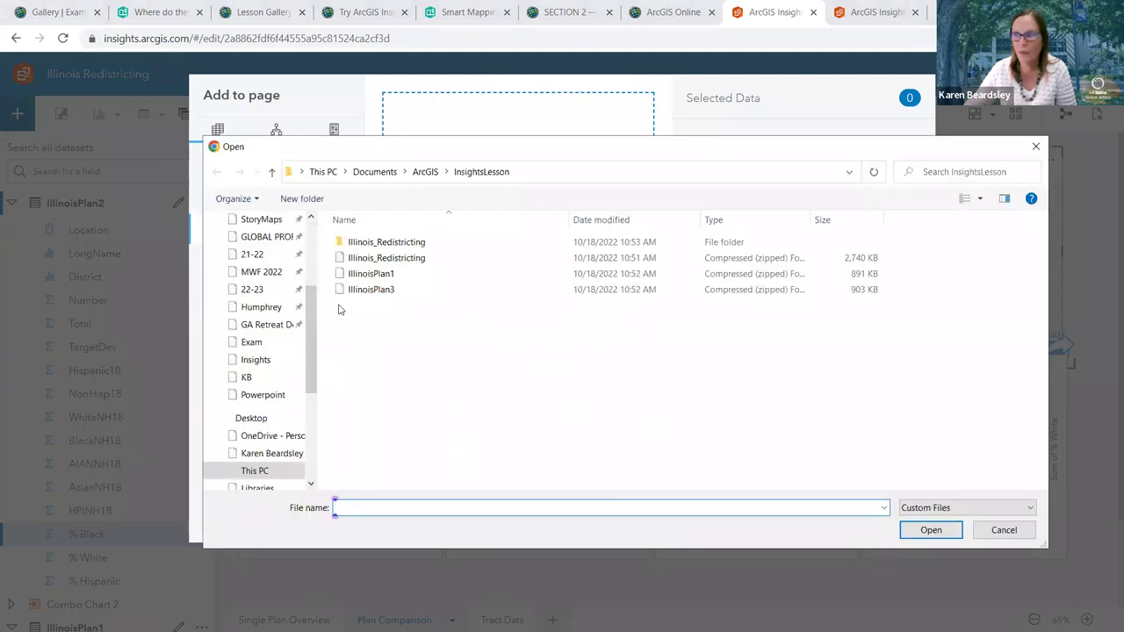
click(378, 294)
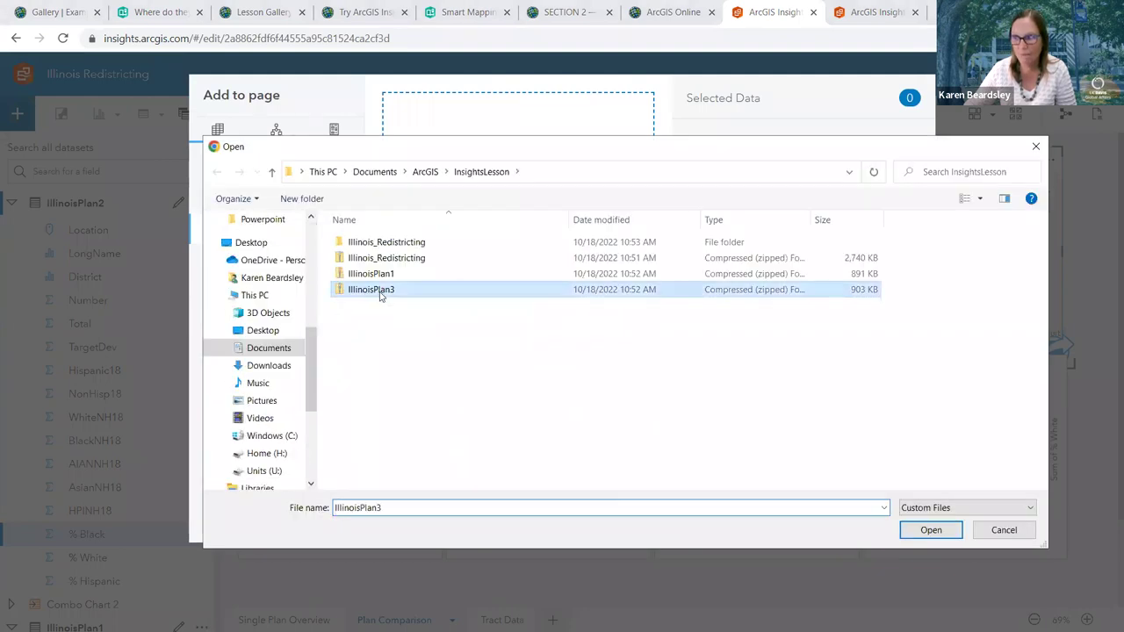
click(931, 530)
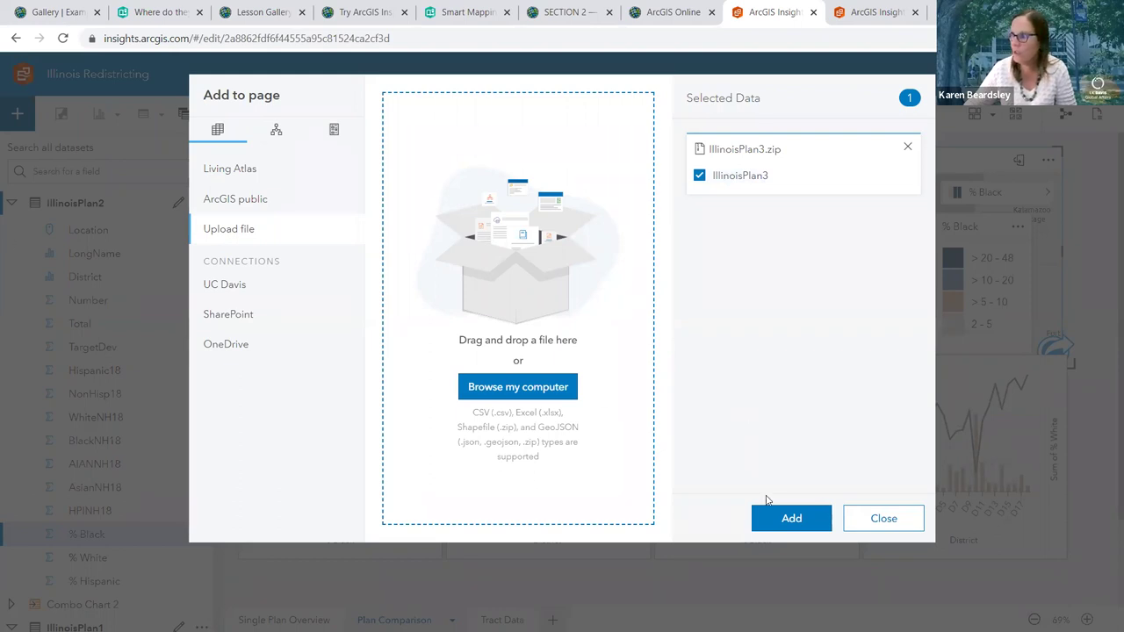
click(786, 518)
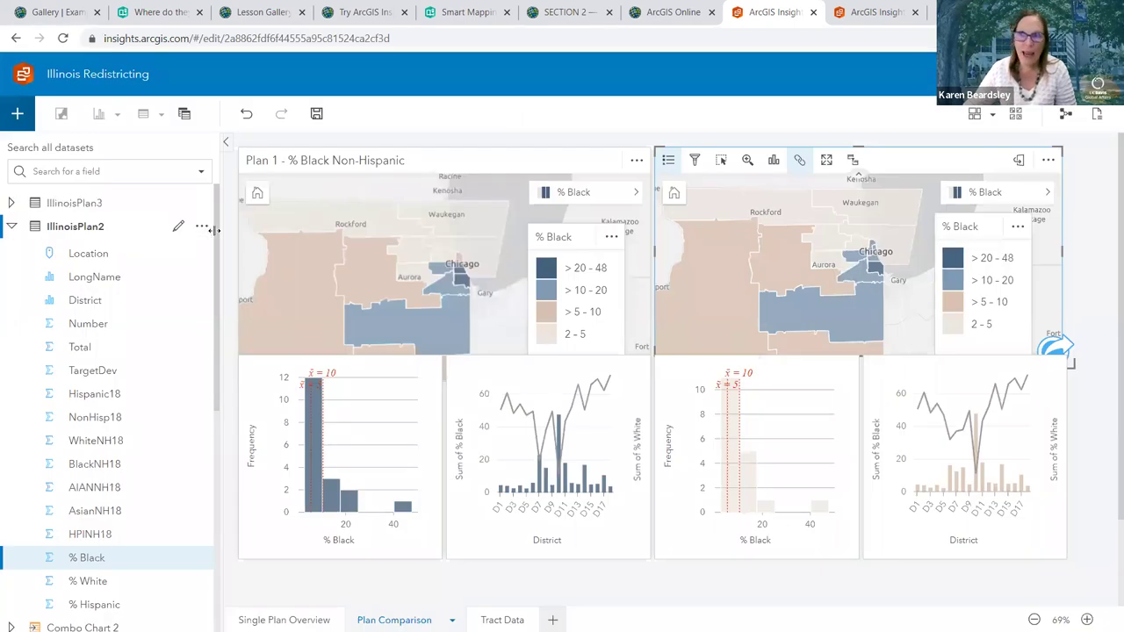
click(14, 203)
scroll(59, 209, down, 8)
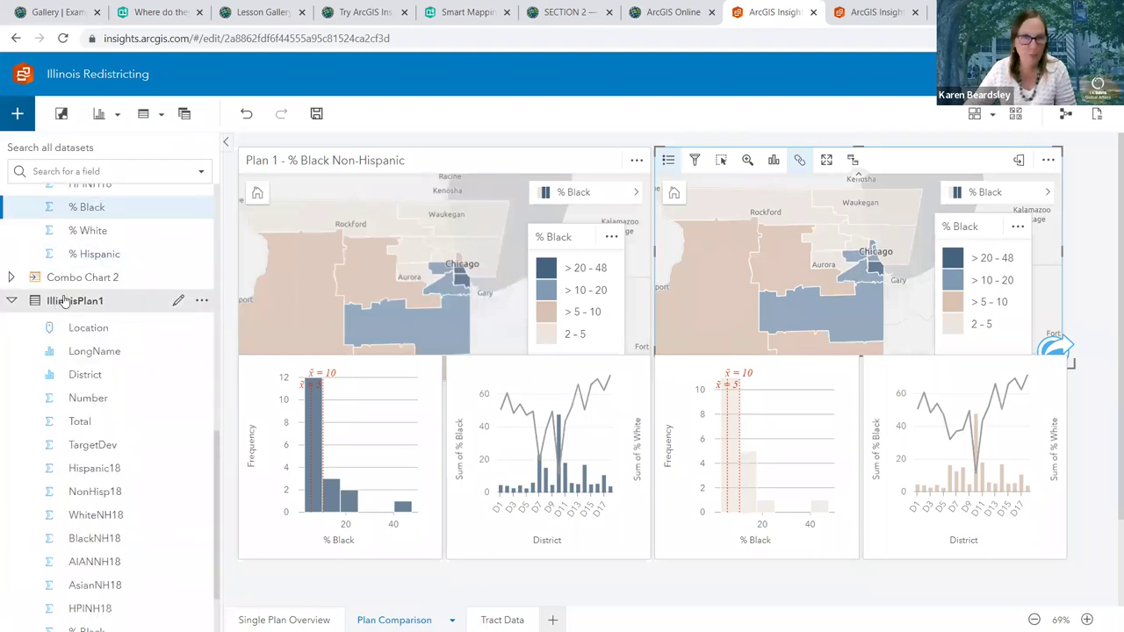
scroll(63, 301, up, 7)
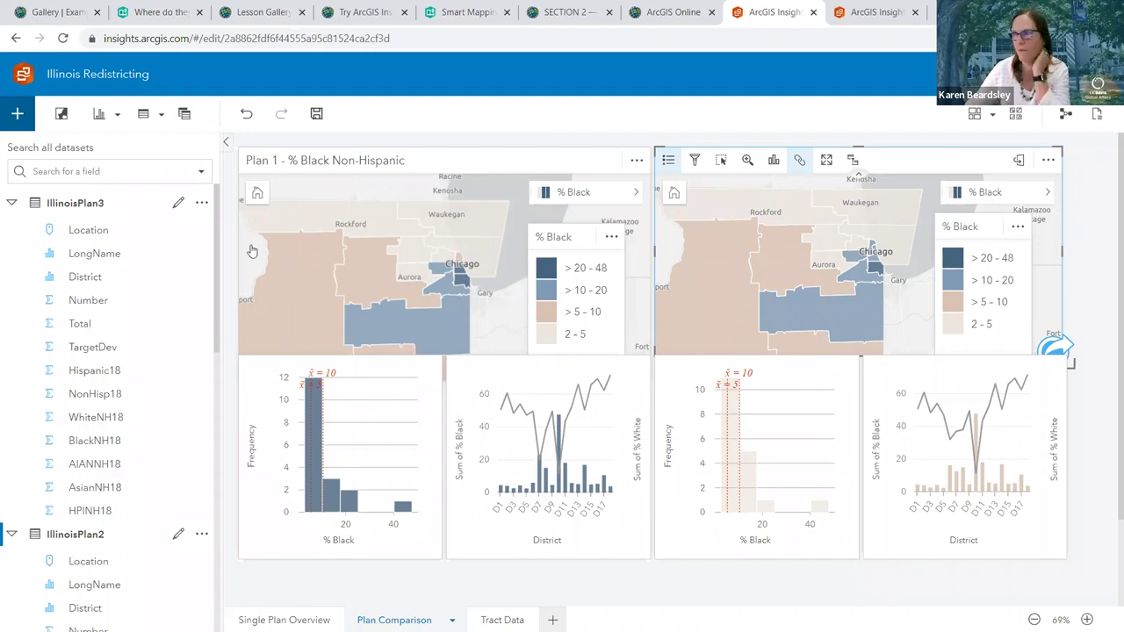
click(527, 370)
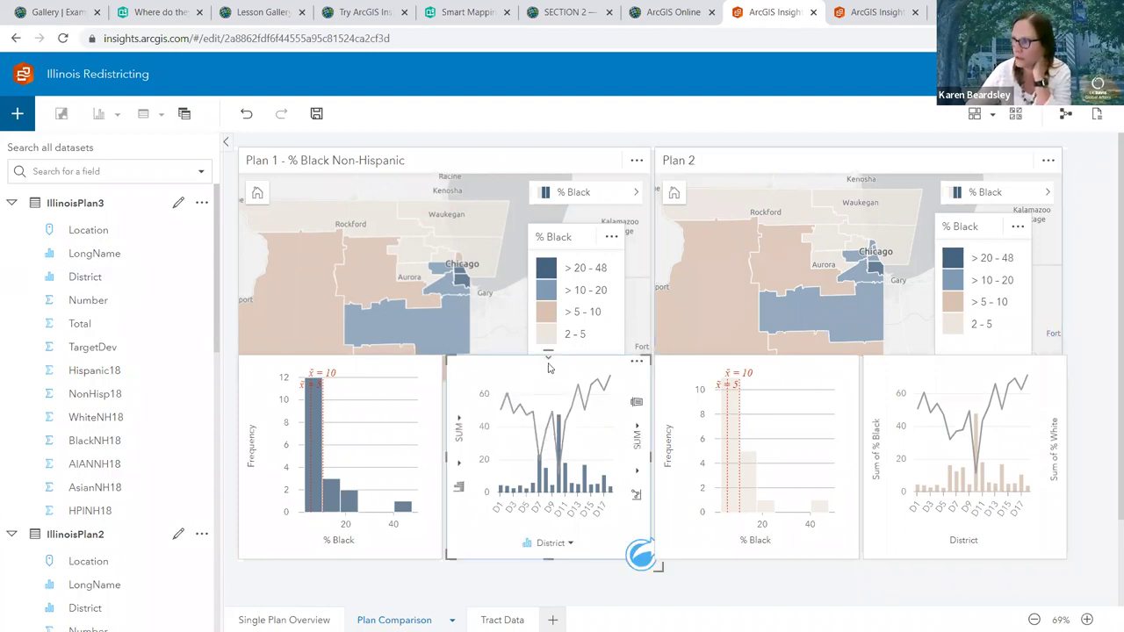
click(636, 363)
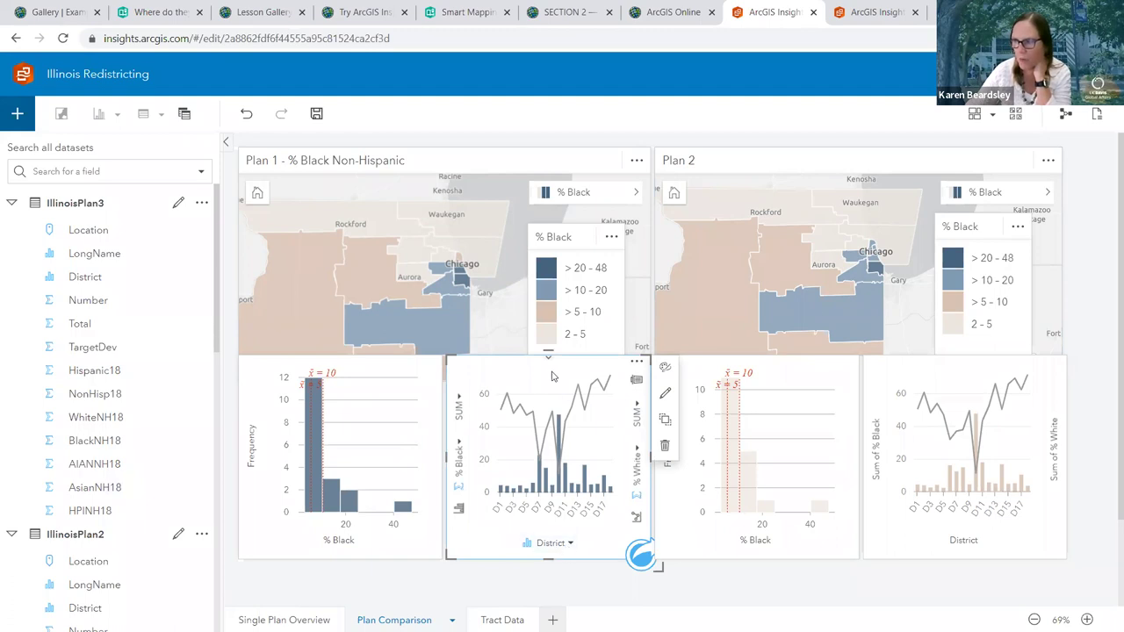
click(634, 363)
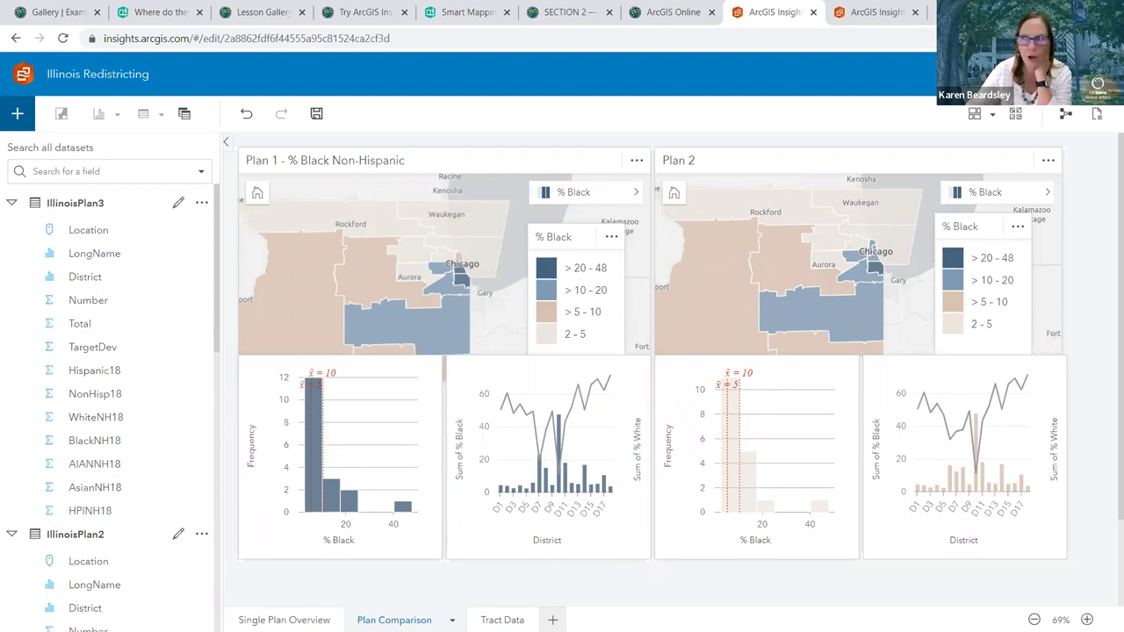
click(88, 300)
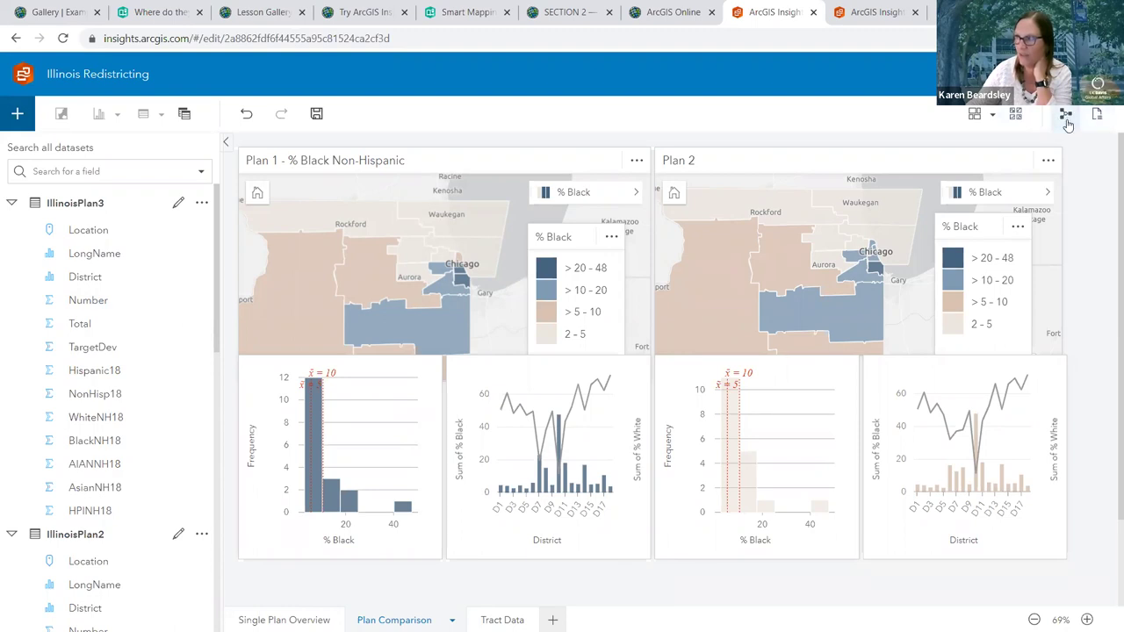
Switch the page to its analysis workflow and inspect the Aggregate and Histogram steps
click(1066, 118)
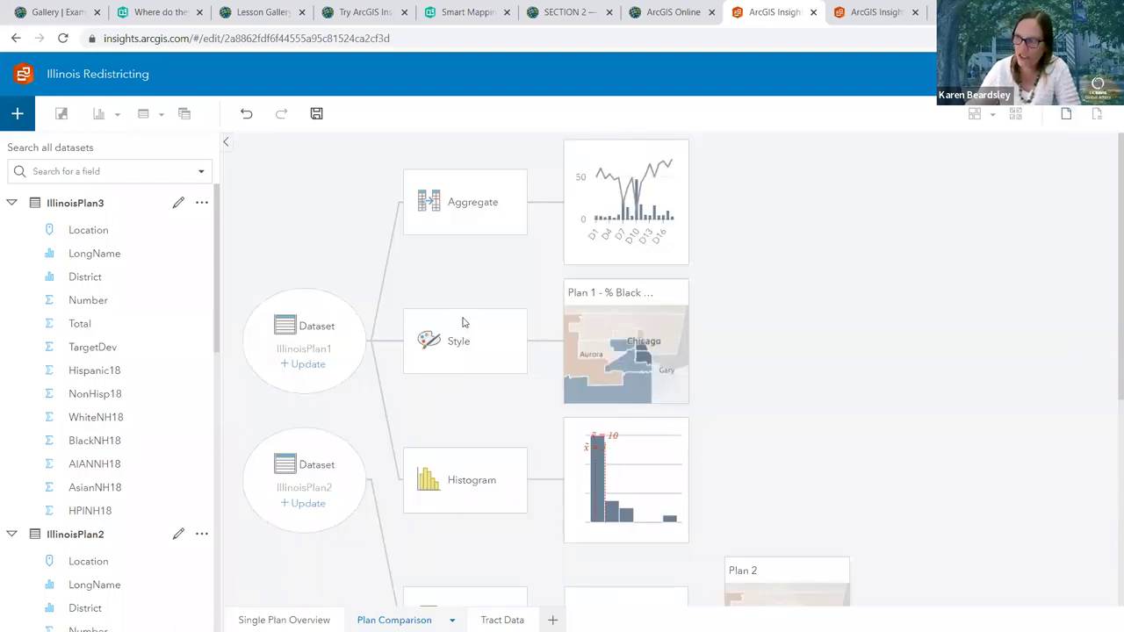
scroll(463, 323, down, 2)
scroll(464, 324, down, 1)
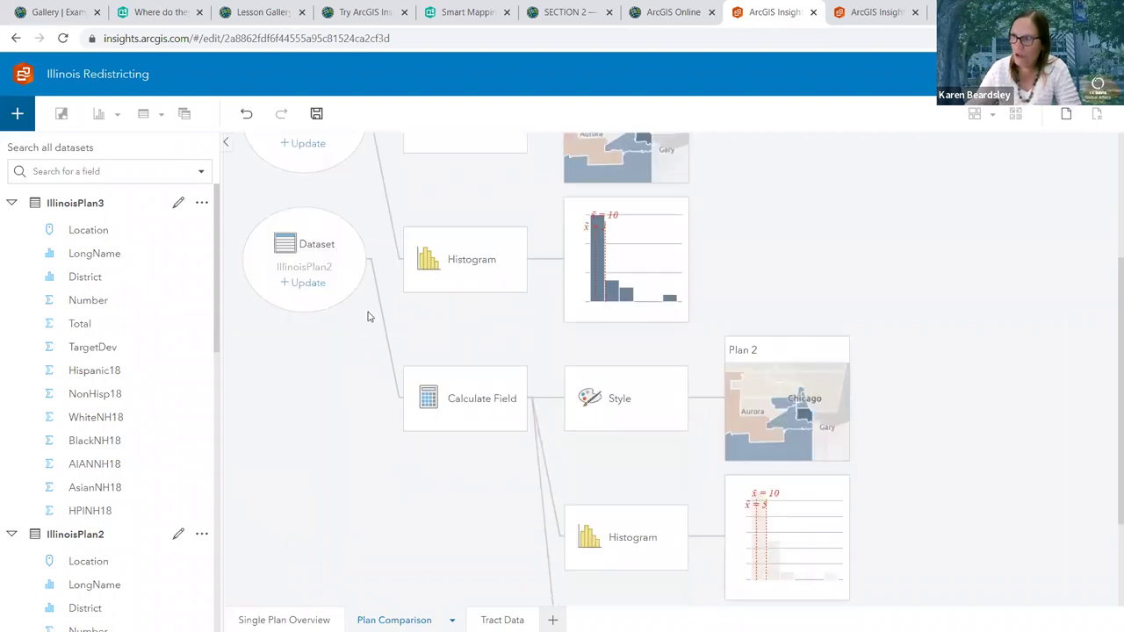
scroll(413, 233, up, 3)
click(492, 184)
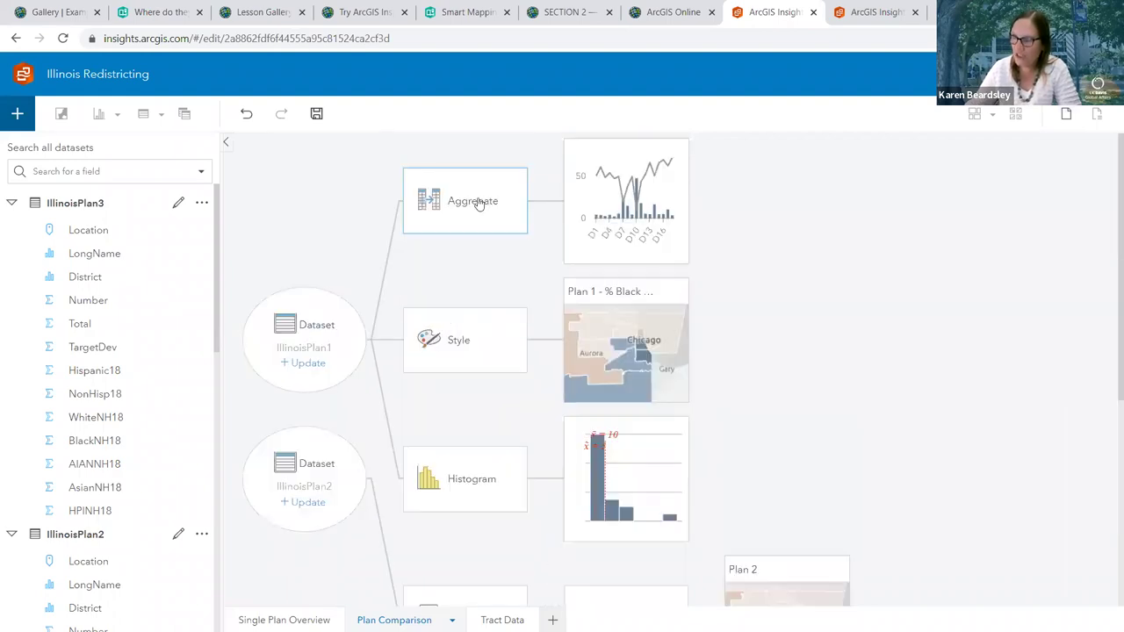
click(516, 461)
Trace the IllinoisPlan2 dataset node through Calculate Field to the Plan 2 histogram result
scroll(505, 450, down, 2)
click(295, 360)
scroll(434, 376, down, 1)
click(483, 413)
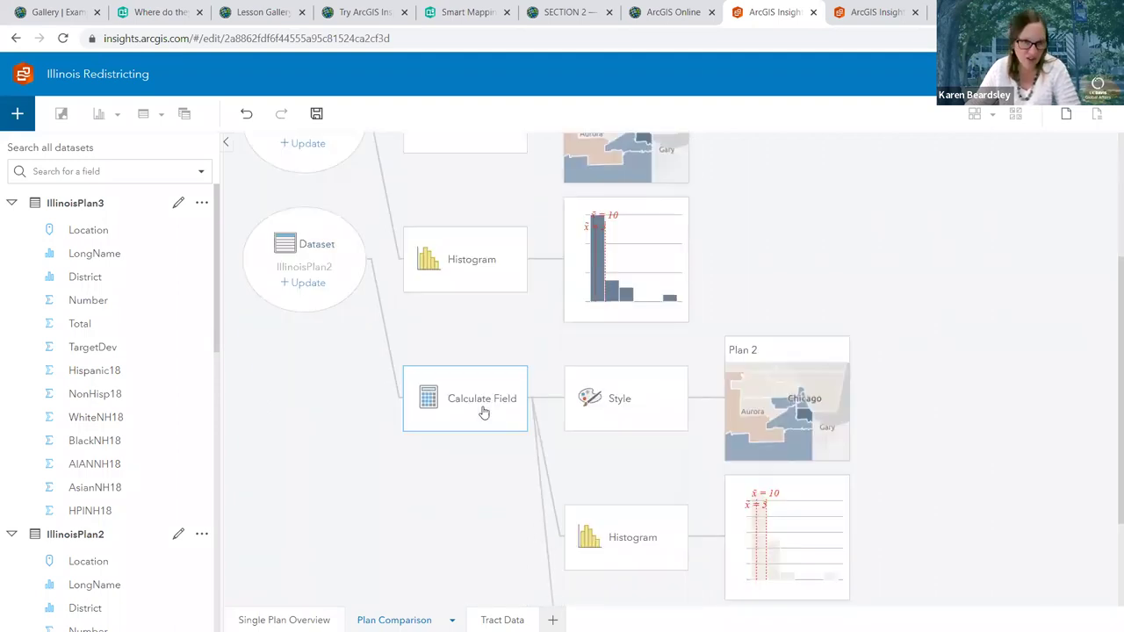
scroll(589, 290, down, 2)
click(775, 361)
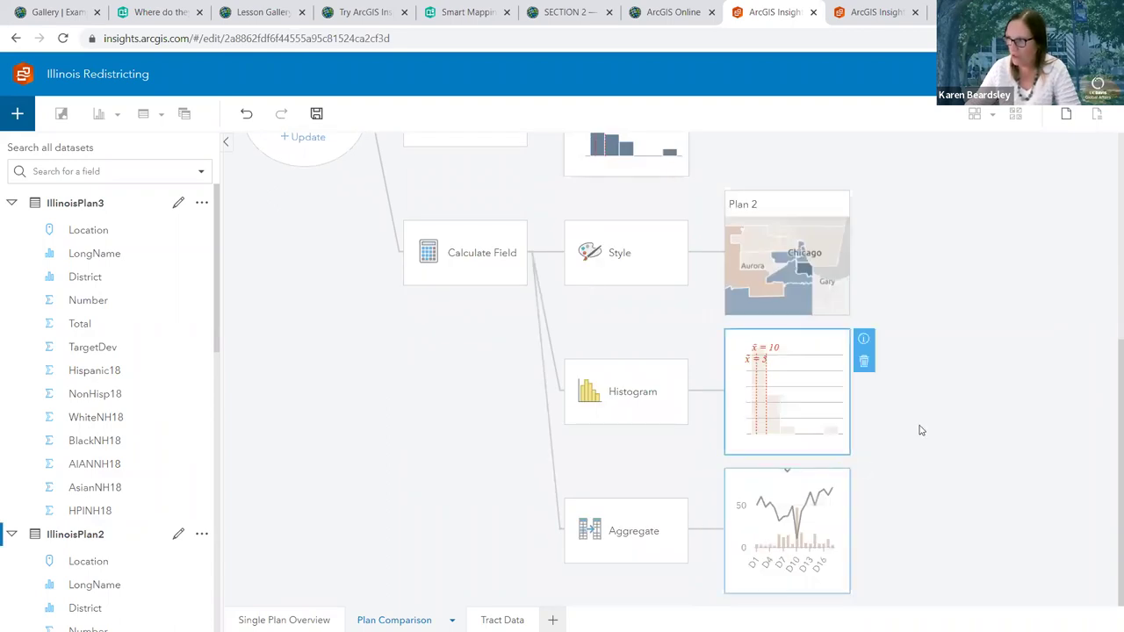
click(874, 411)
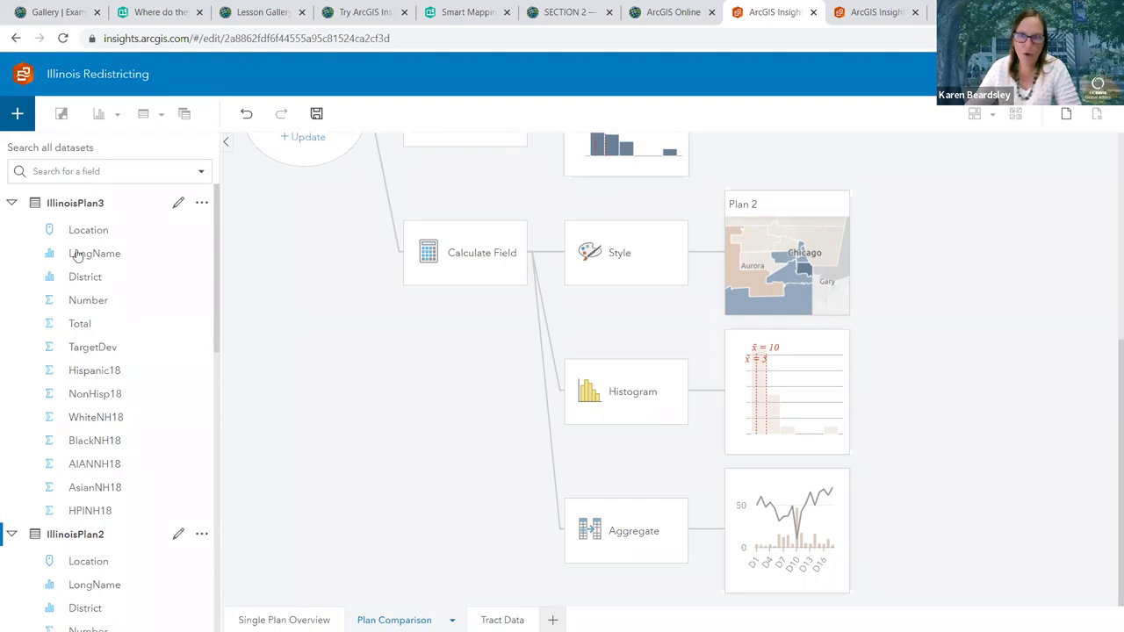
scroll(294, 289, up, 2)
click(296, 288)
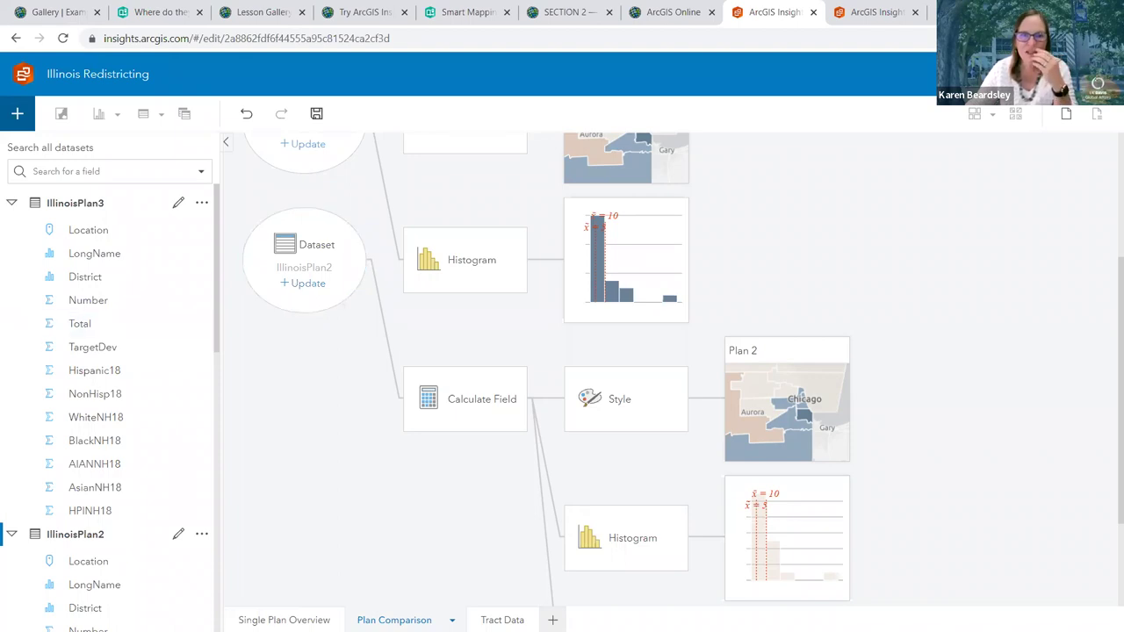
click(305, 288)
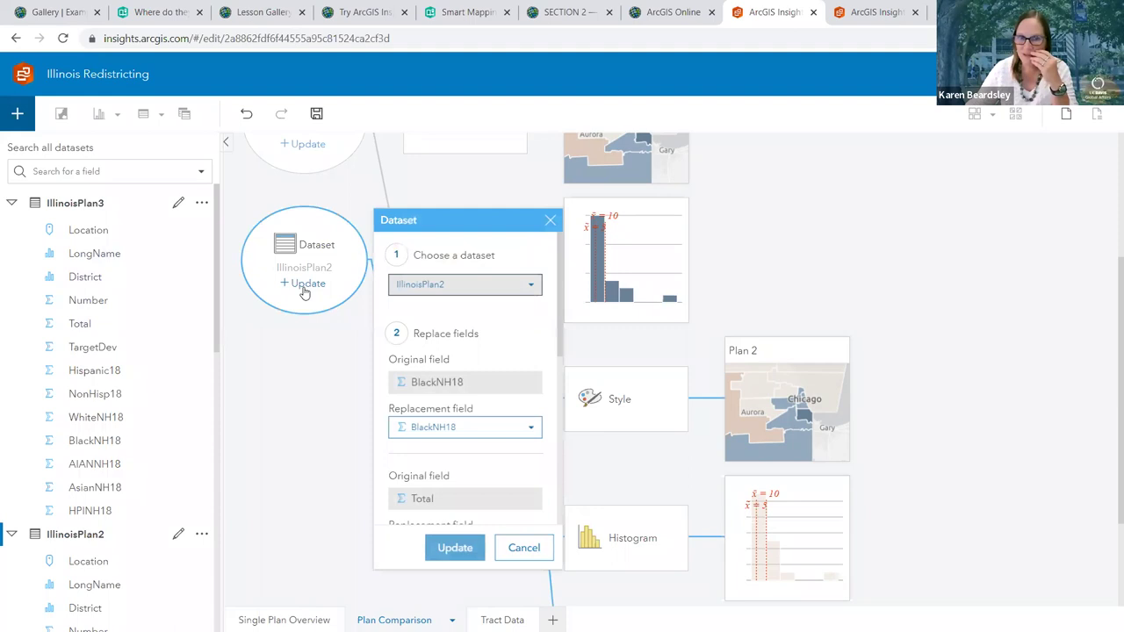
click(439, 289)
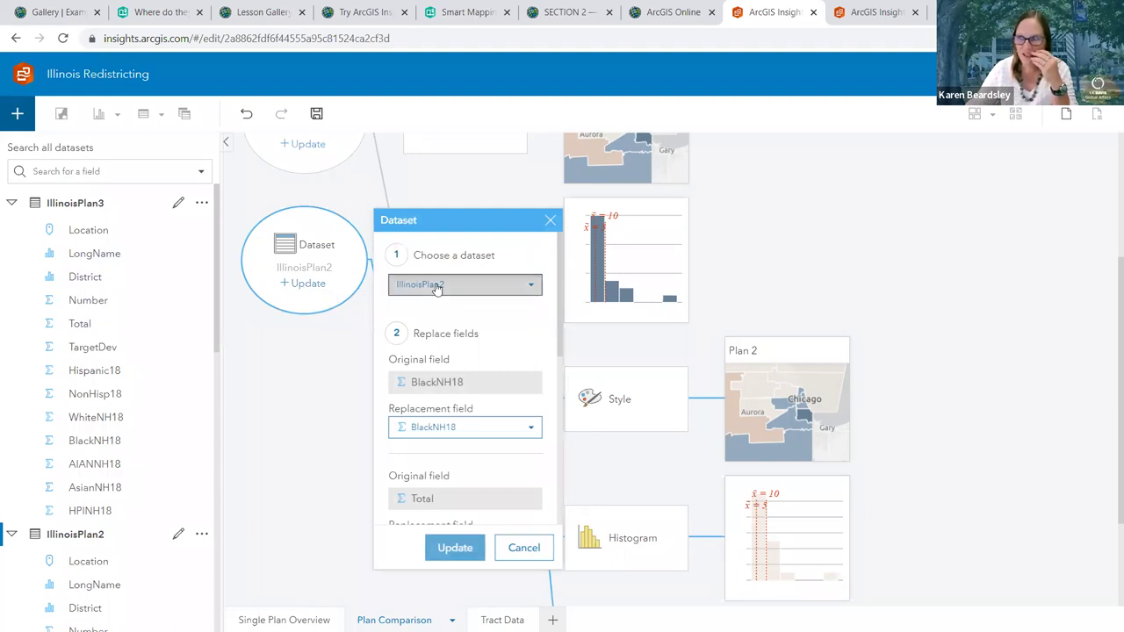
click(427, 326)
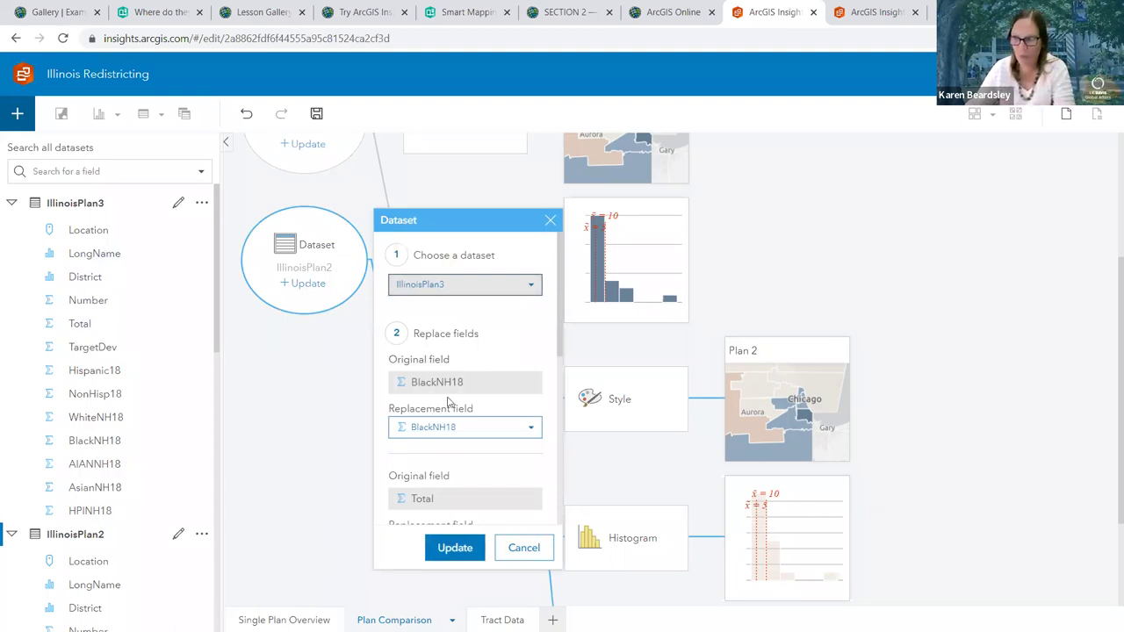
scroll(444, 402, down, 3)
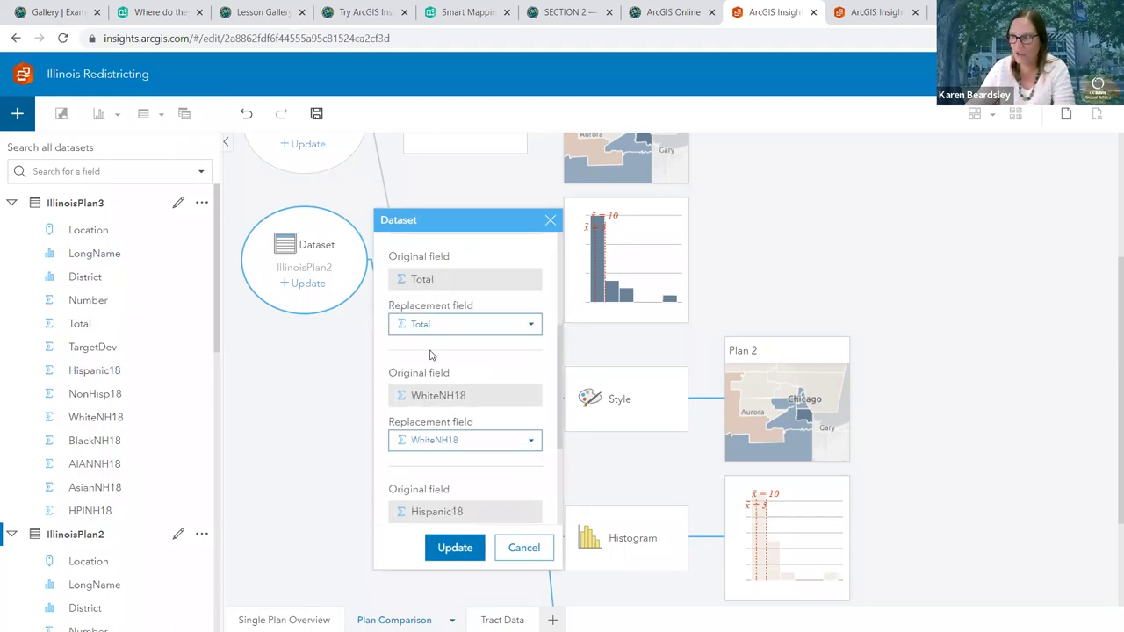
scroll(430, 344, down, 2)
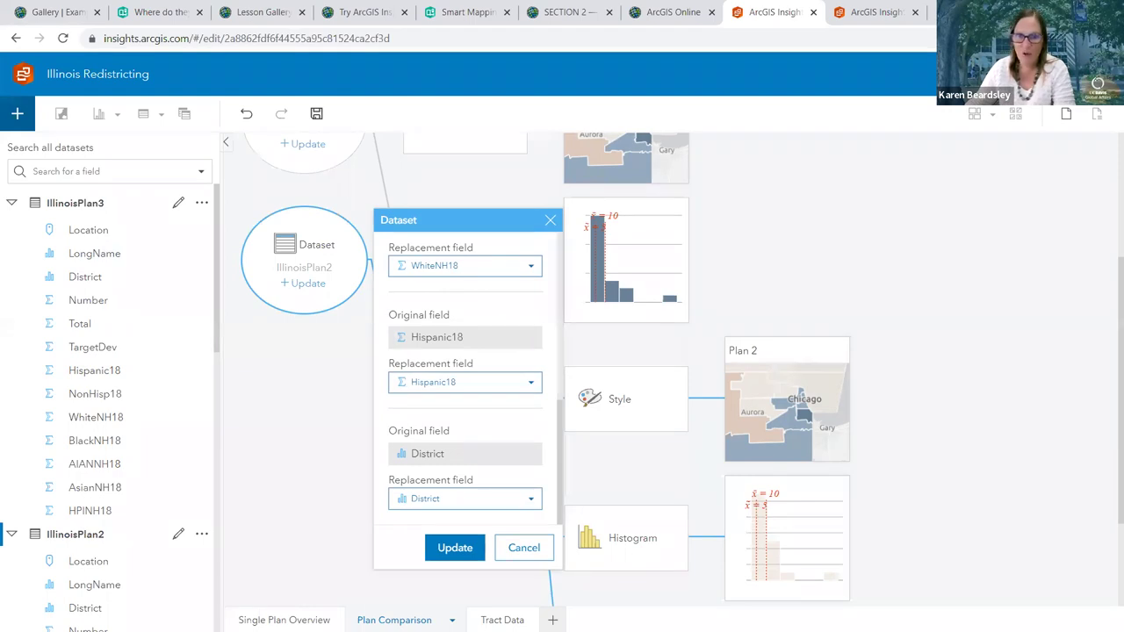
click(455, 550)
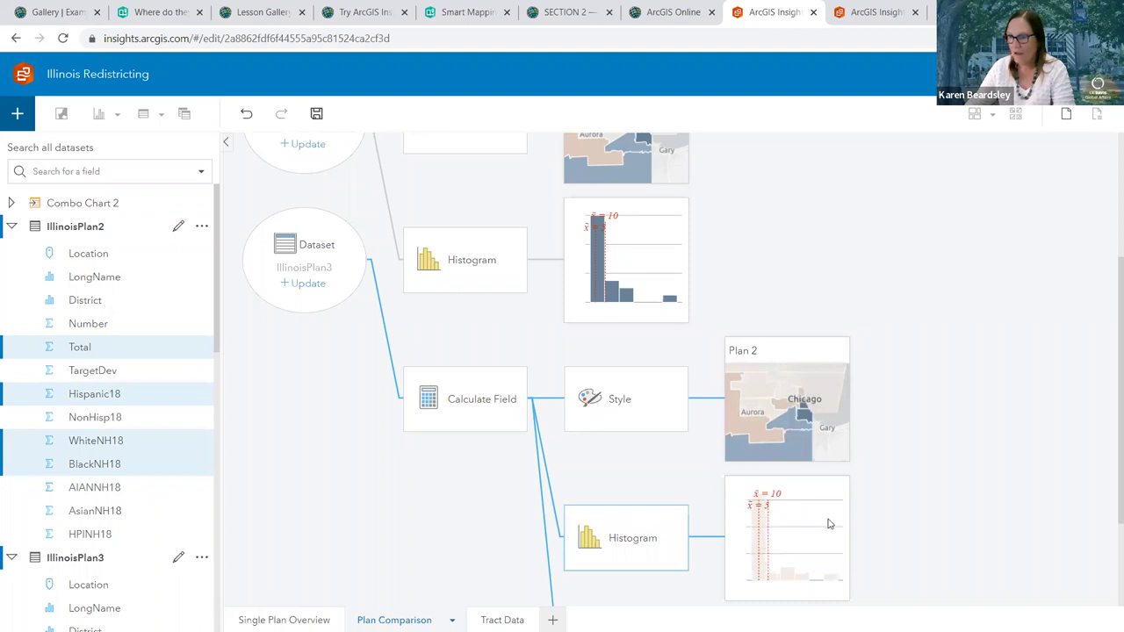
scroll(951, 456, down, 2)
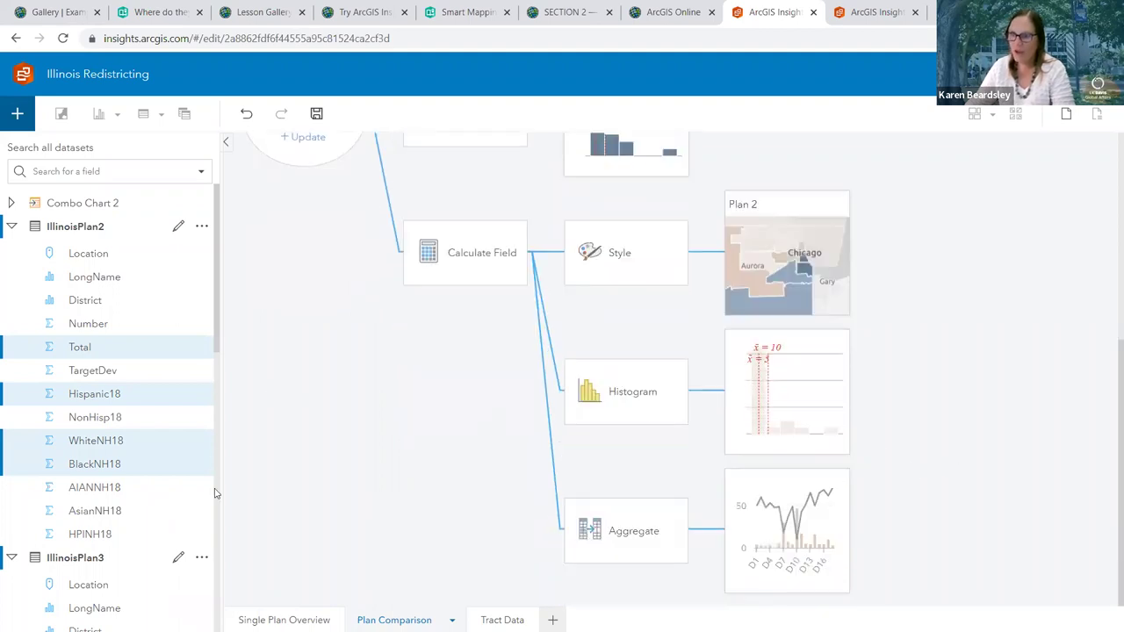
click(83, 456)
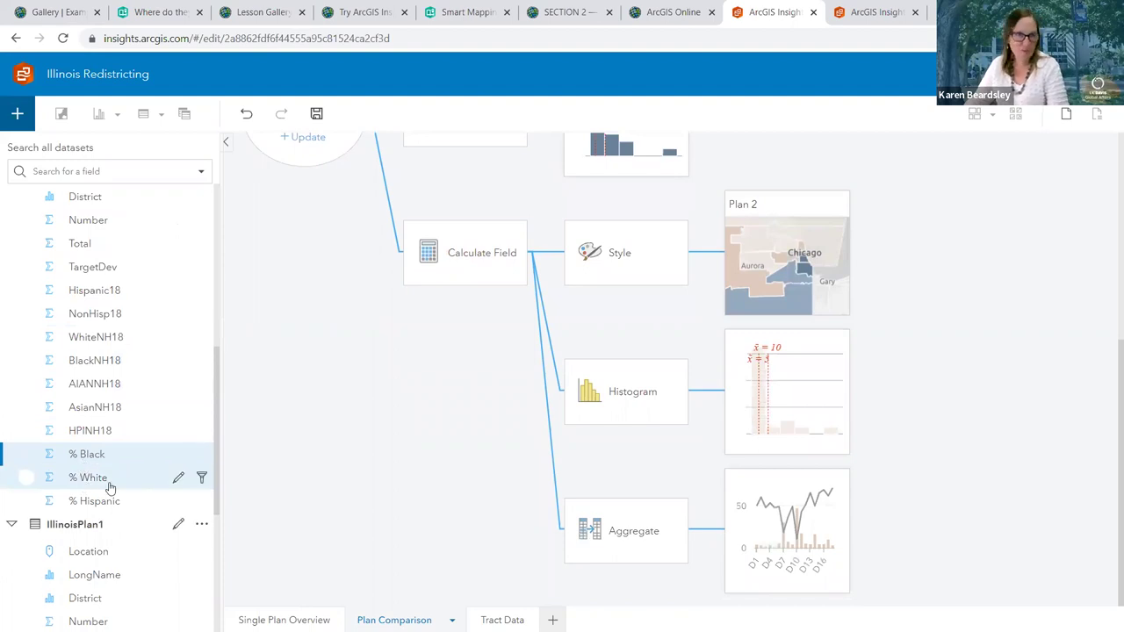
click(94, 483)
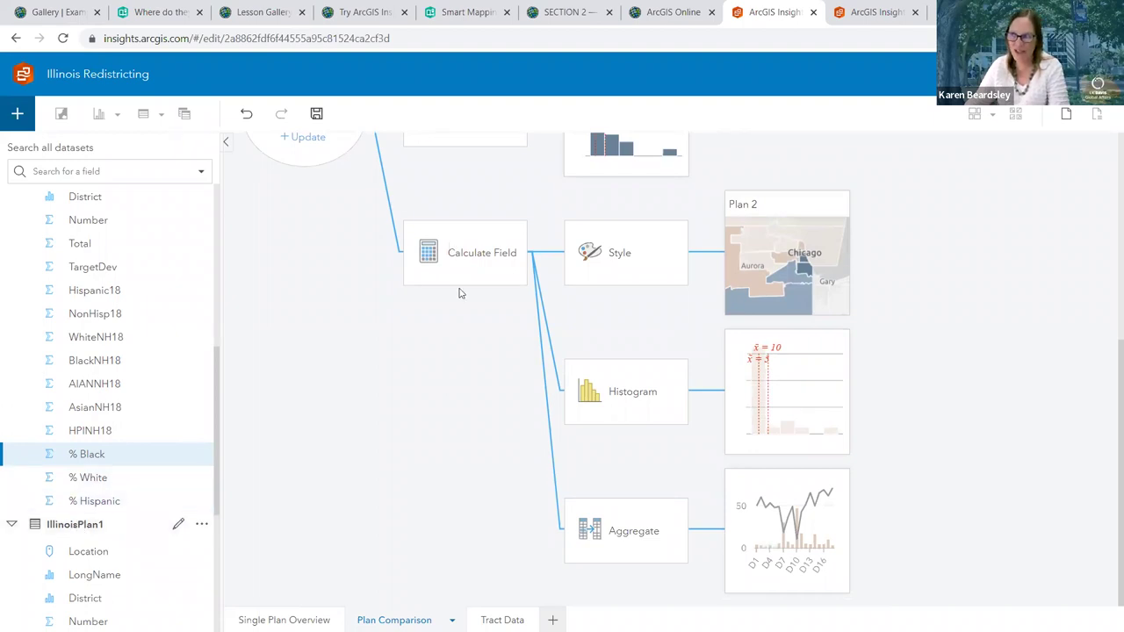
scroll(459, 294, up, 2)
scroll(334, 401, up, 2)
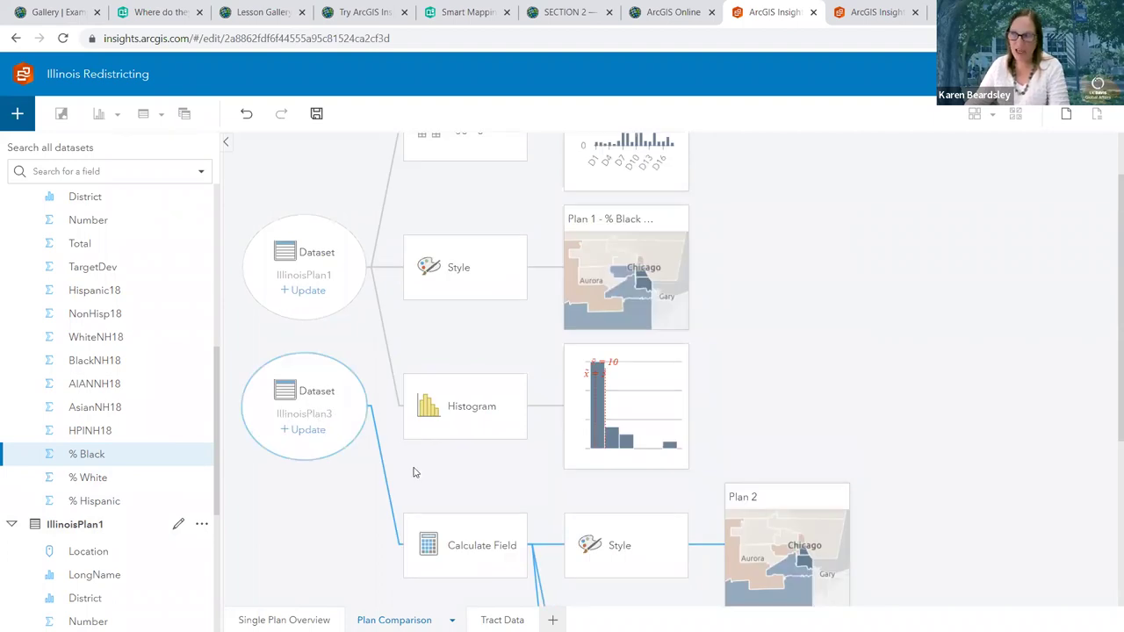
scroll(414, 469, down, 1)
scroll(483, 474, down, 2)
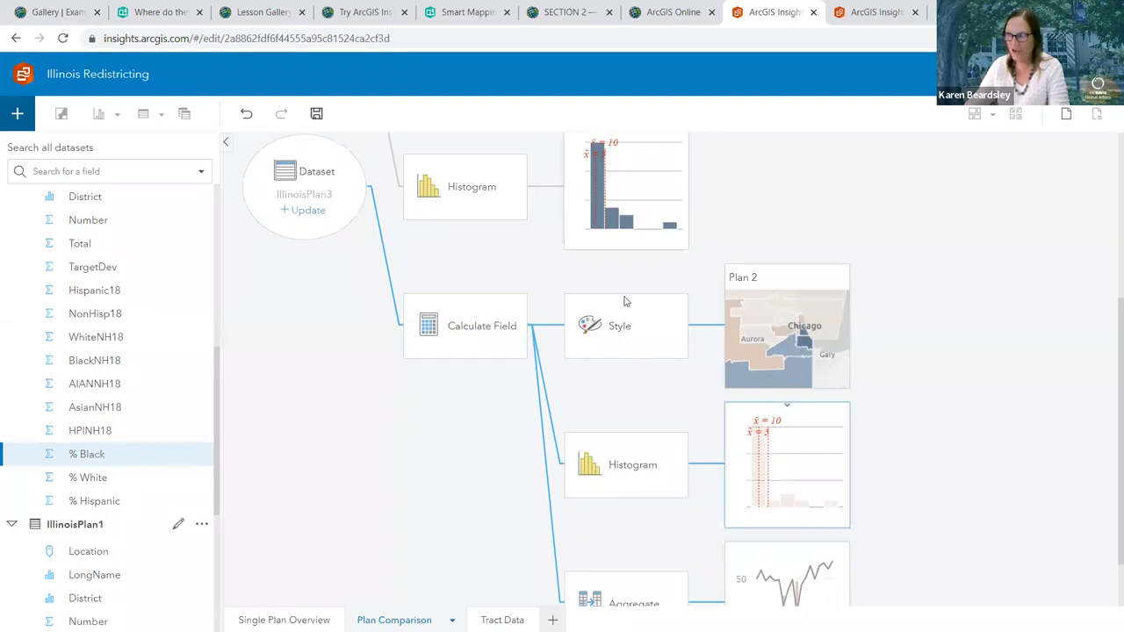
Back in card view, retitle the 'Plan 2' map card to 'Alternate Plan'
click(1066, 115)
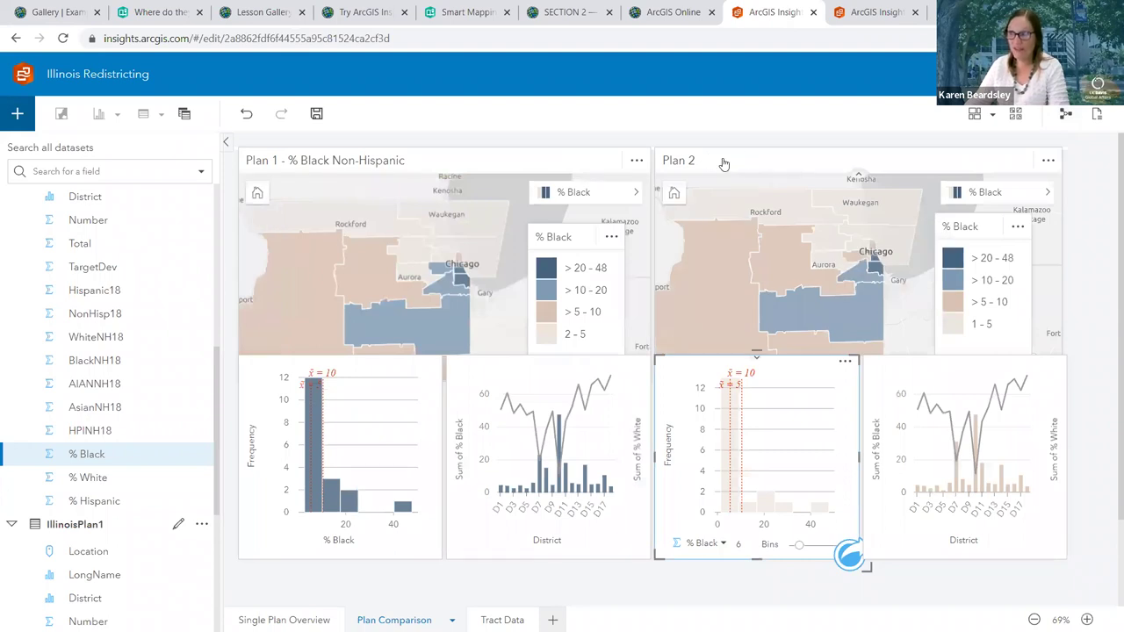
click(724, 164)
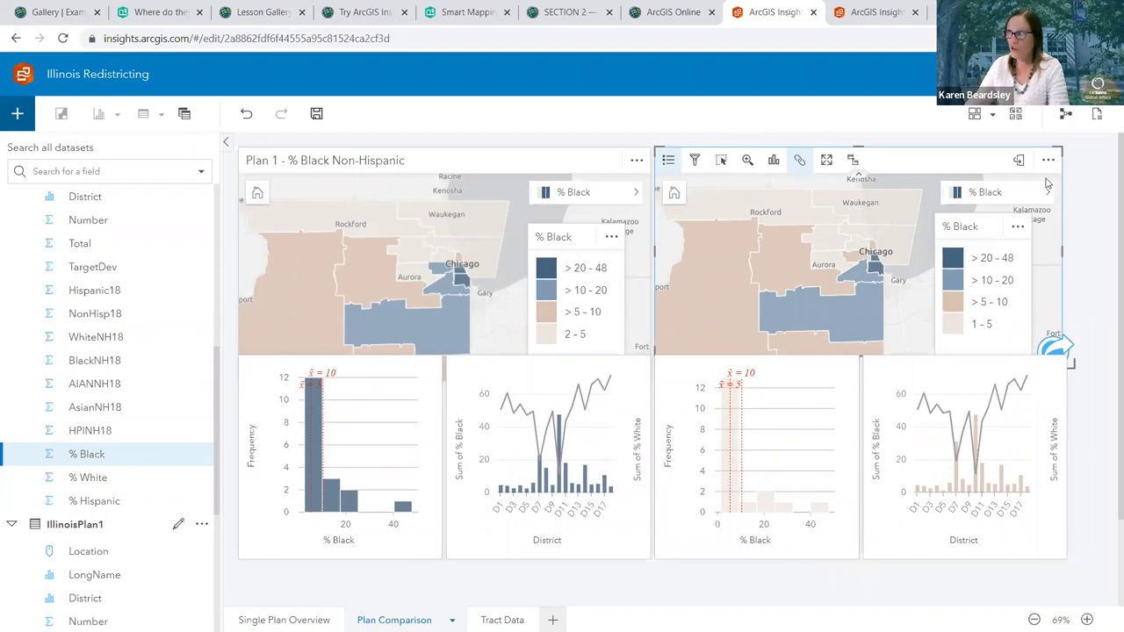
click(703, 160)
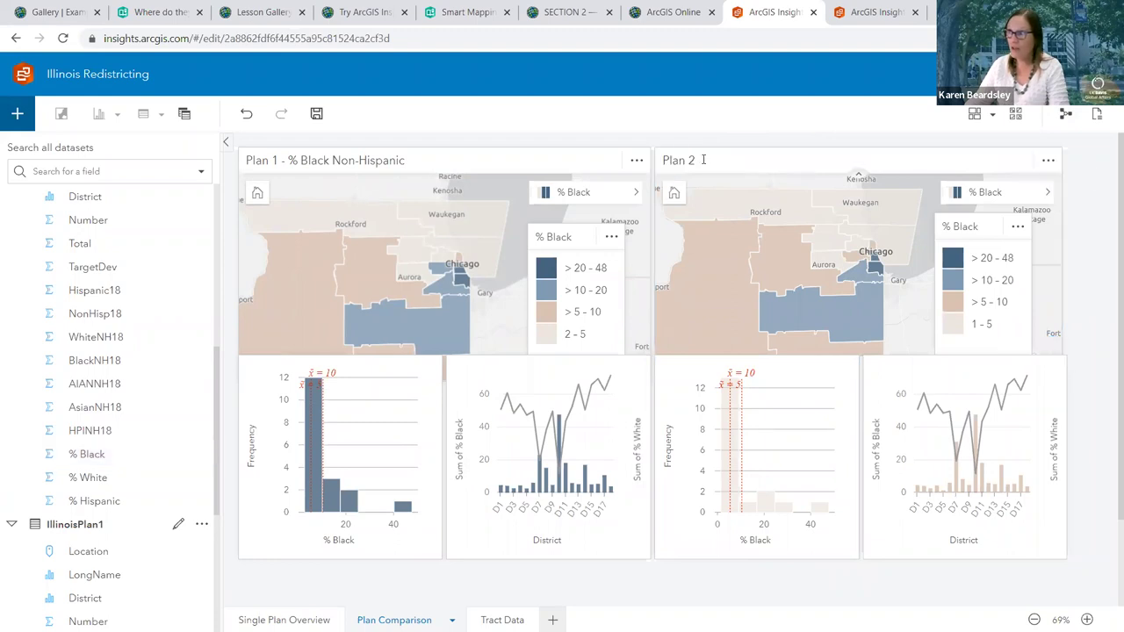
double_click(704, 160)
click(666, 160)
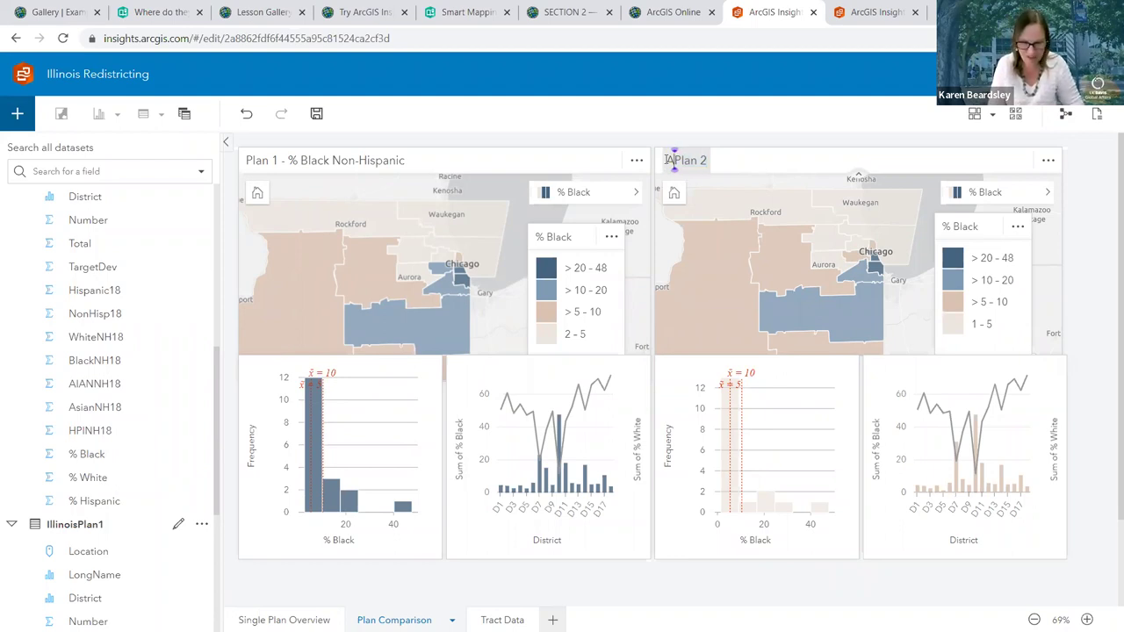
text(Alternate)
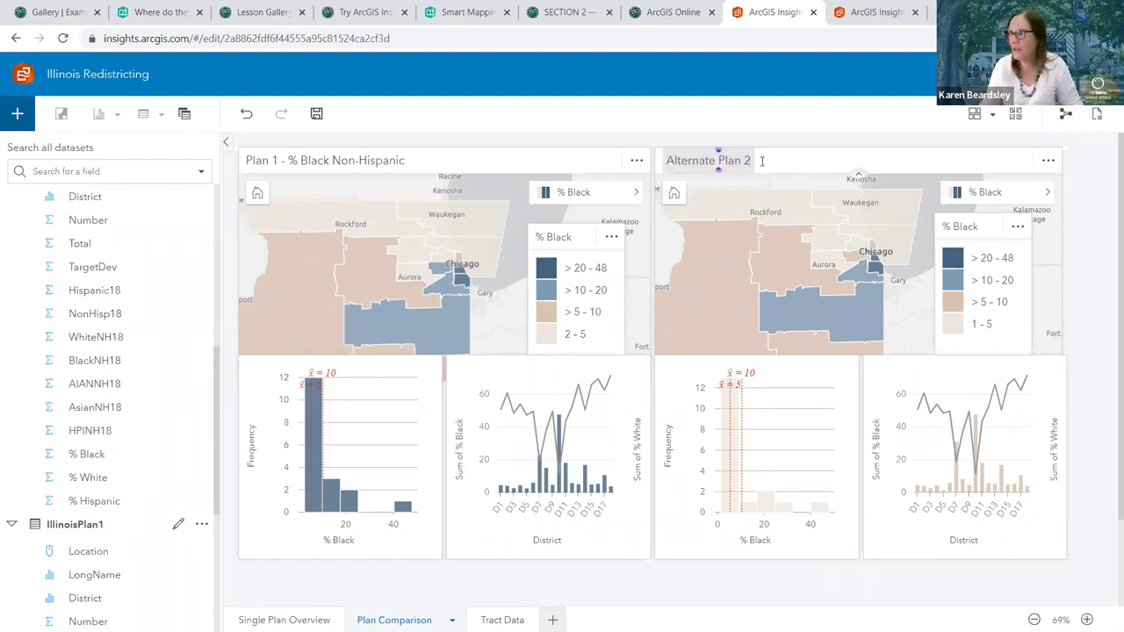
click(761, 161)
key(BackSpace)
key(BackSpace)
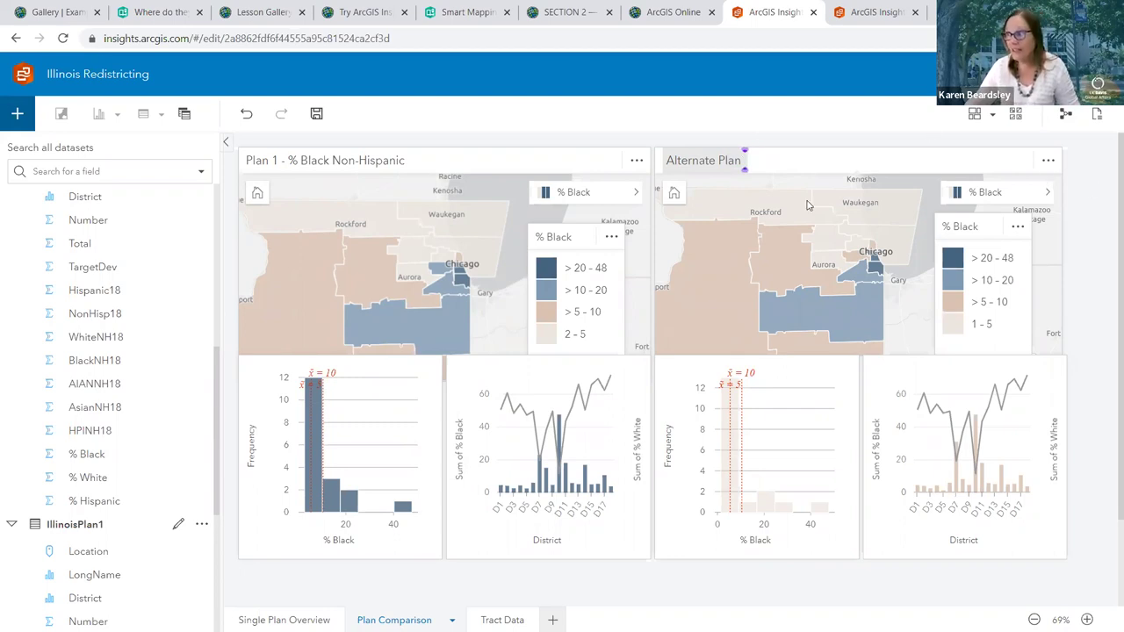
key(Return)
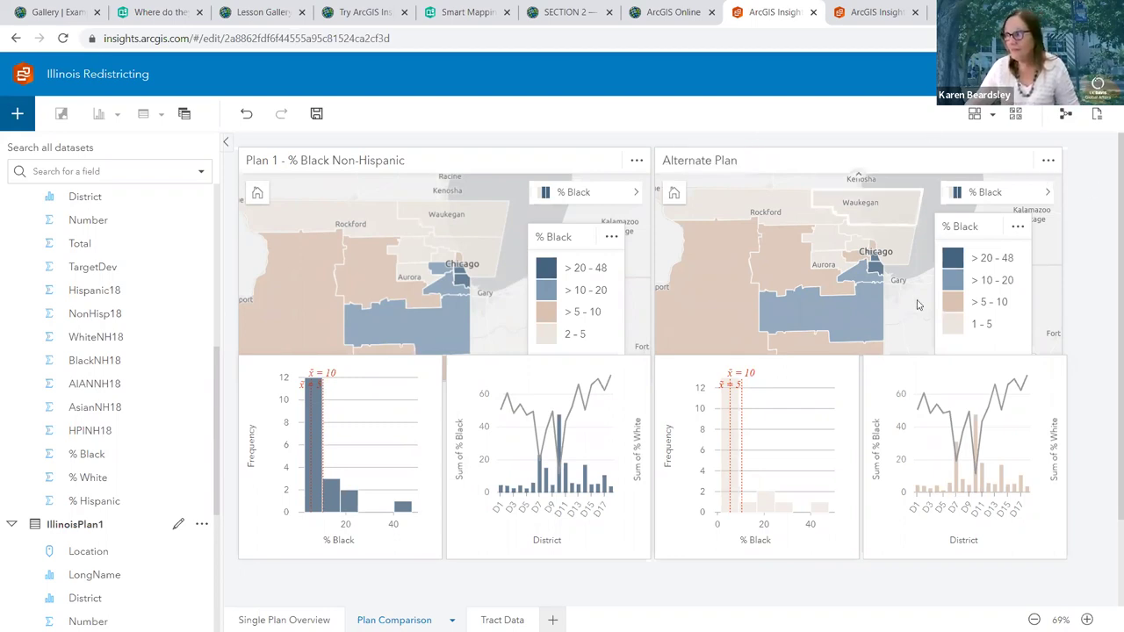
Review the Alternate Plan map and histogram cards on the page
click(918, 304)
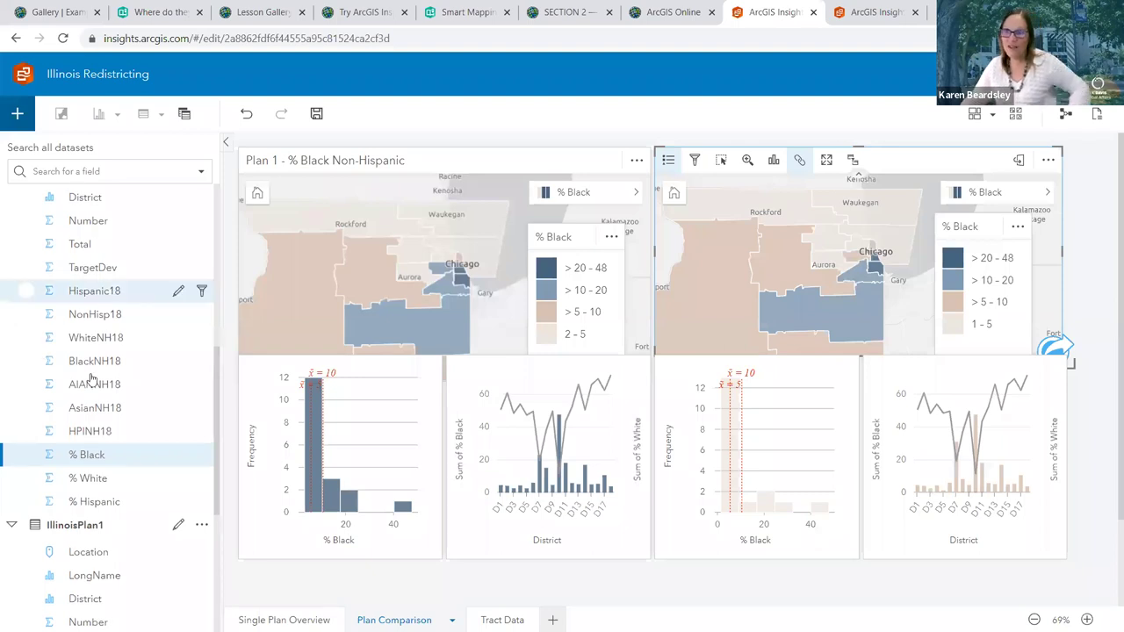
scroll(91, 377, down, 10)
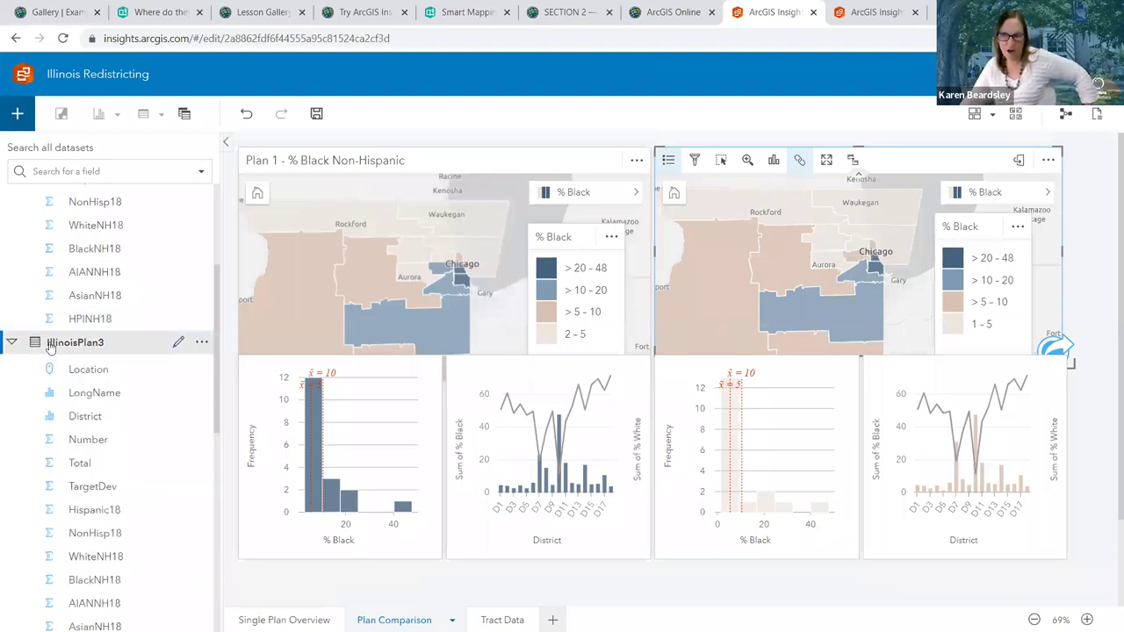
scroll(72, 352, down, 1)
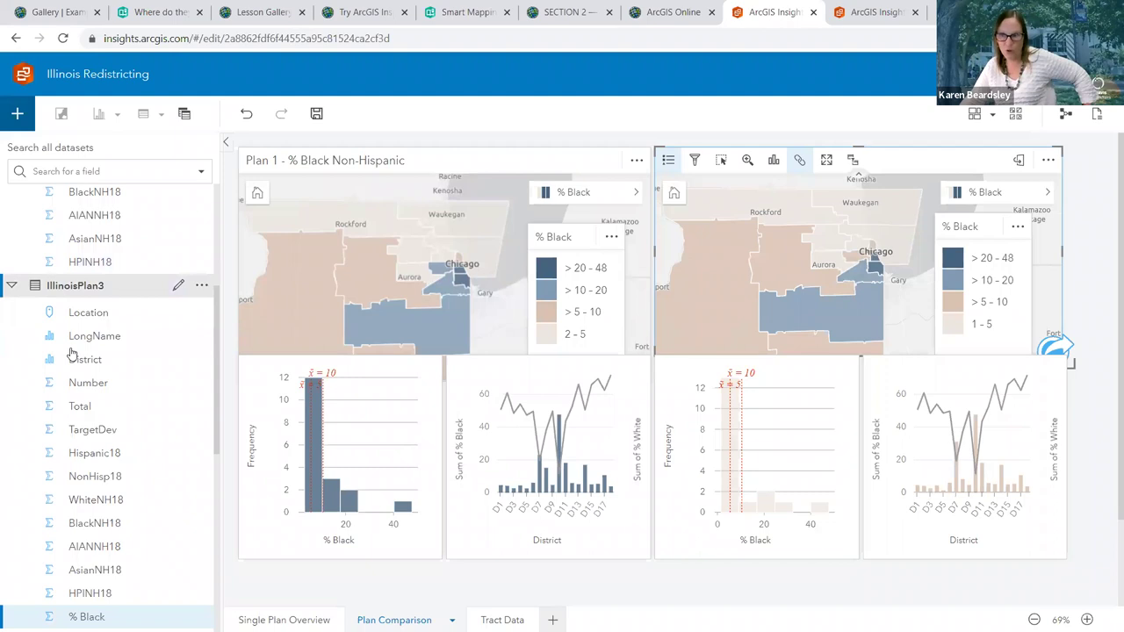
scroll(72, 352, down, 5)
scroll(76, 355, up, 3)
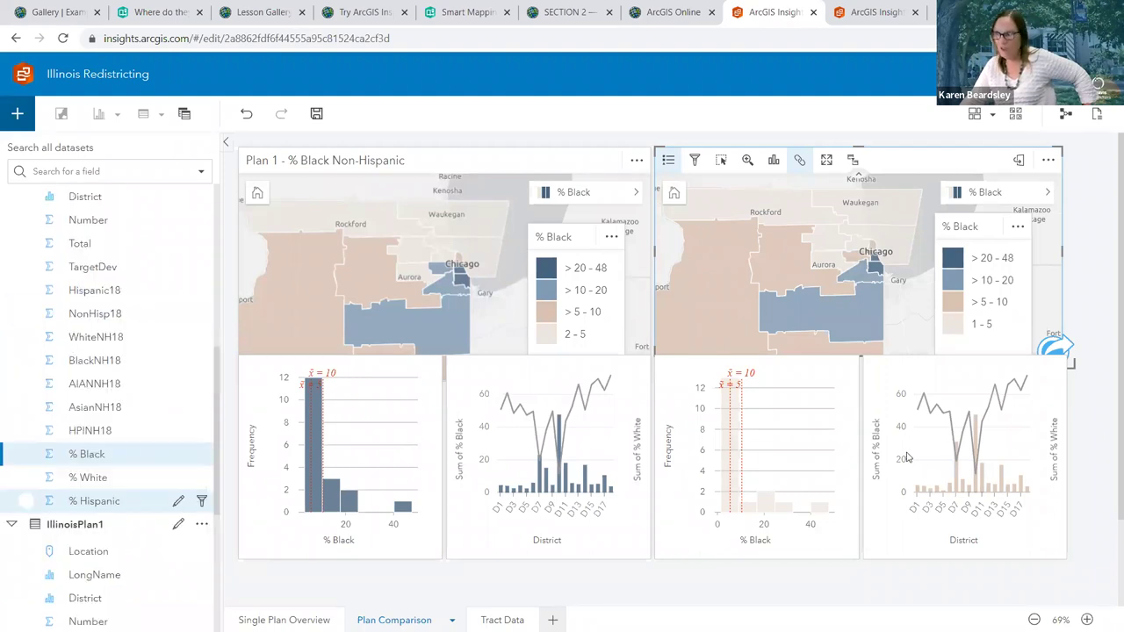
scroll(76, 355, up, 1)
click(779, 395)
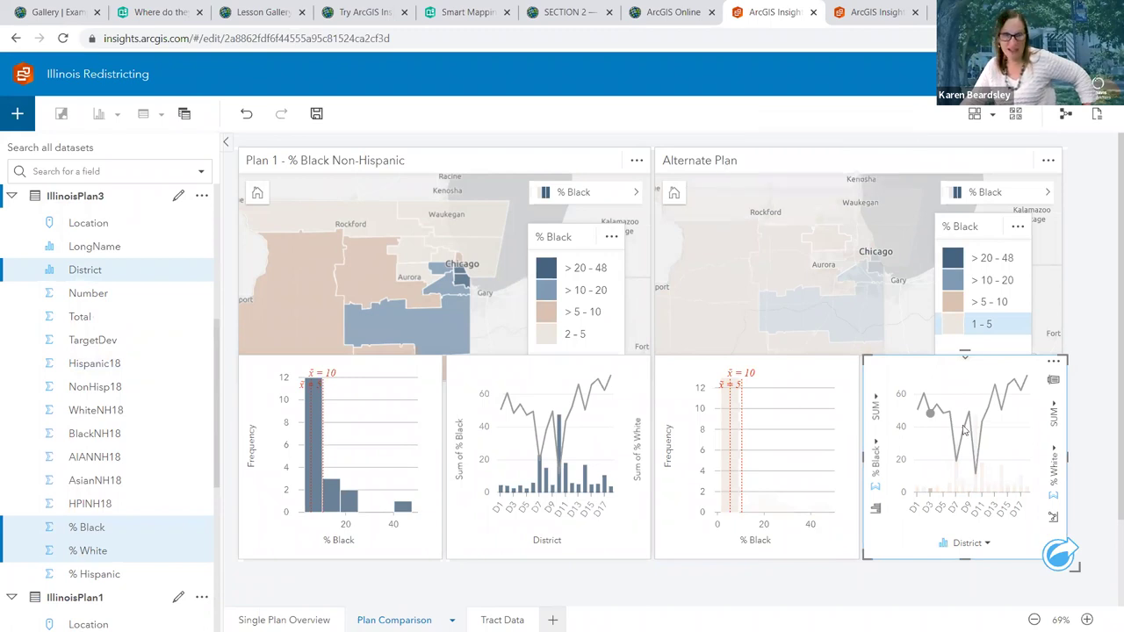
mouse_move(963, 429)
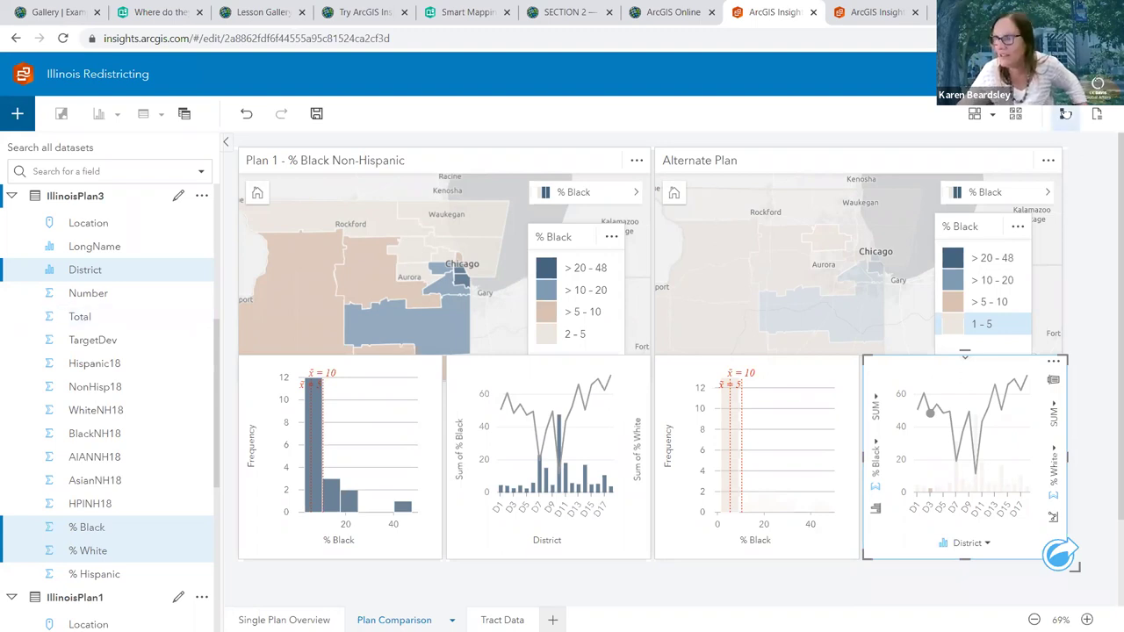
click(1065, 115)
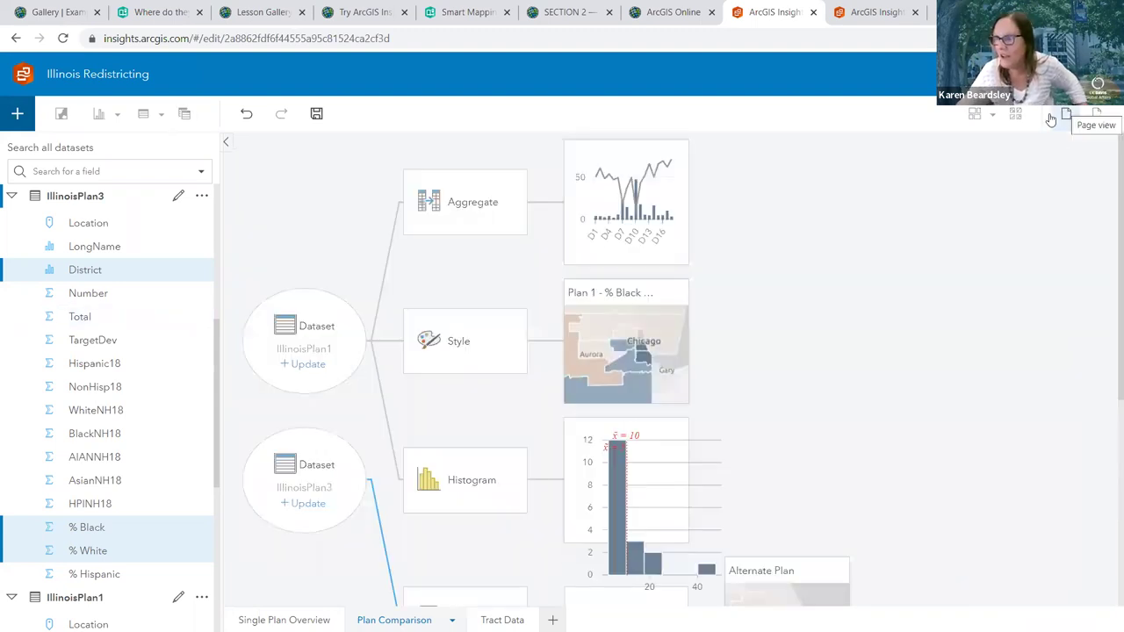
Replace the IllinoisPlan3 dataset node with IllinoisPlan2, then select the Alternate Plan map card
click(314, 503)
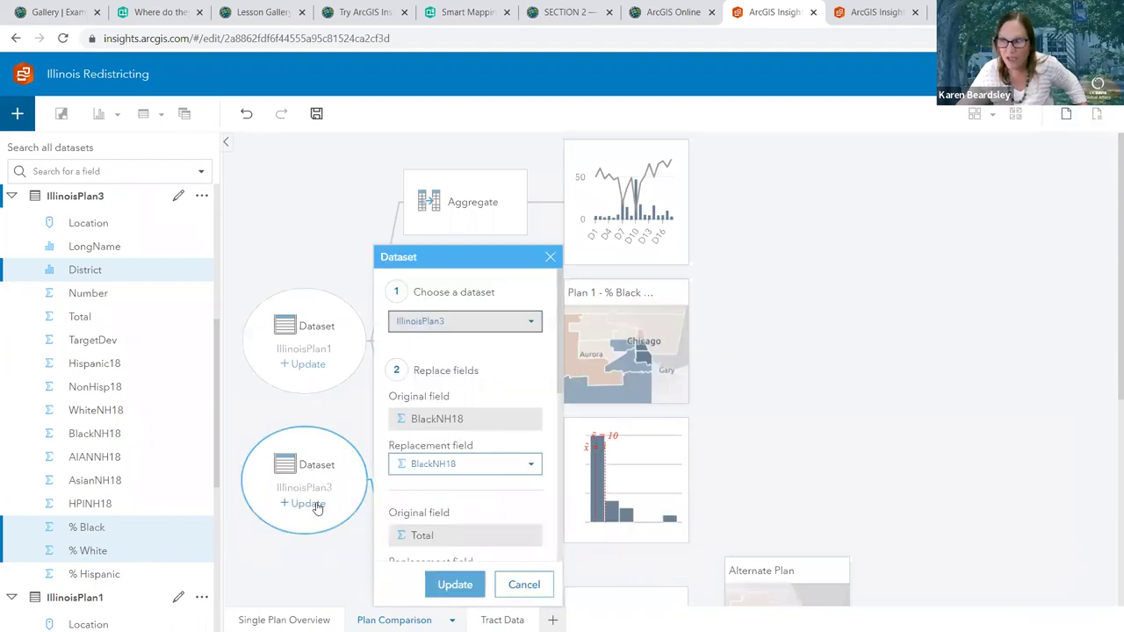
click(479, 332)
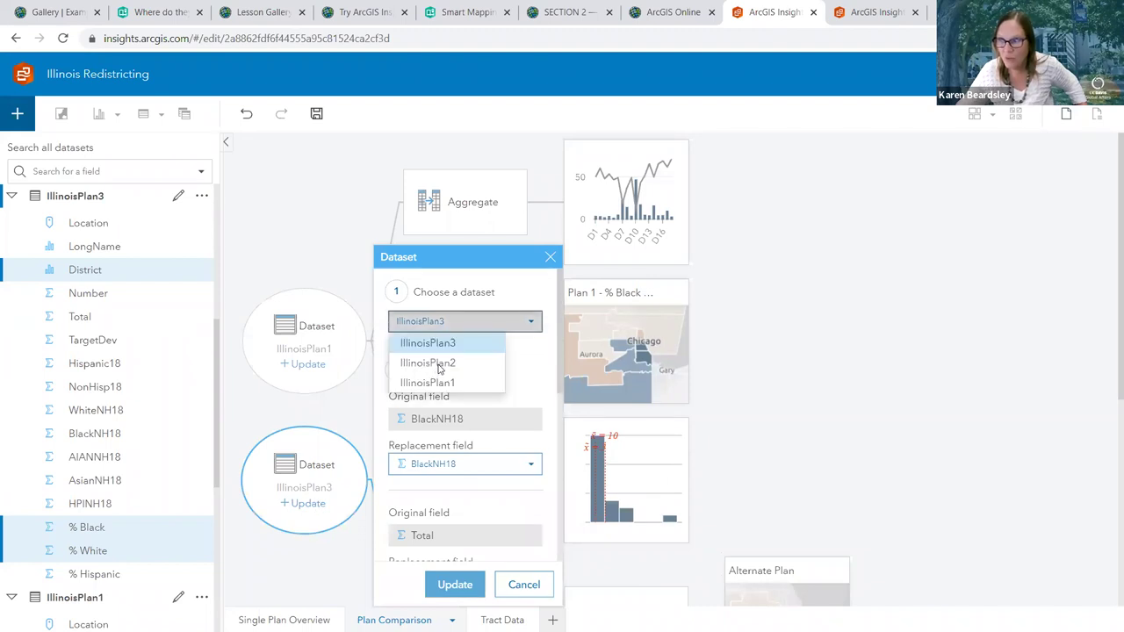
click(439, 364)
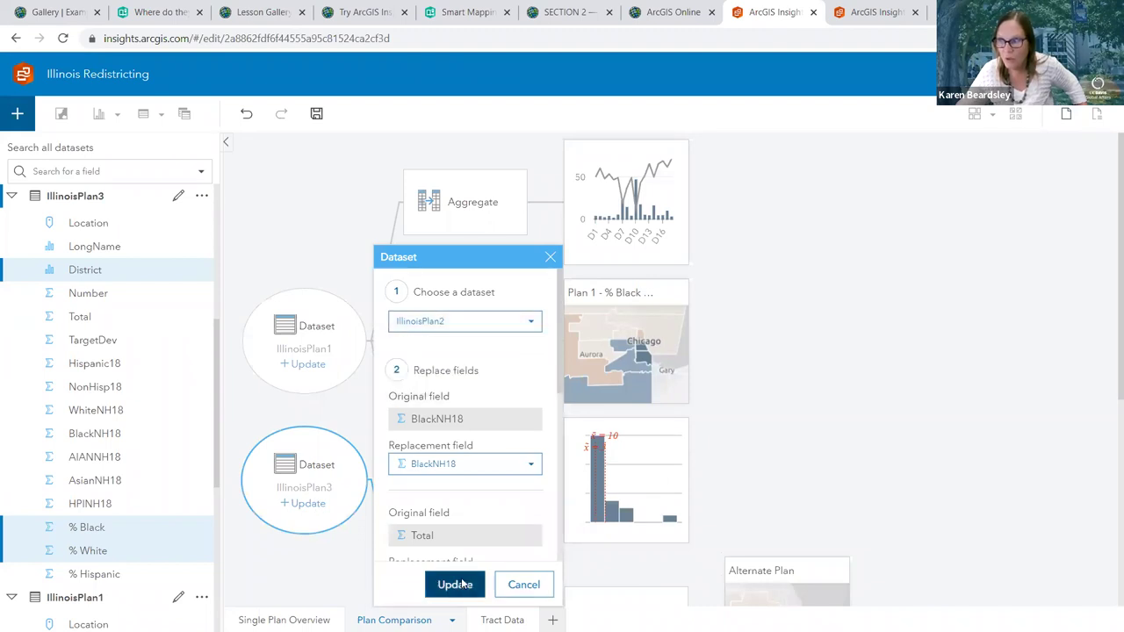
click(455, 585)
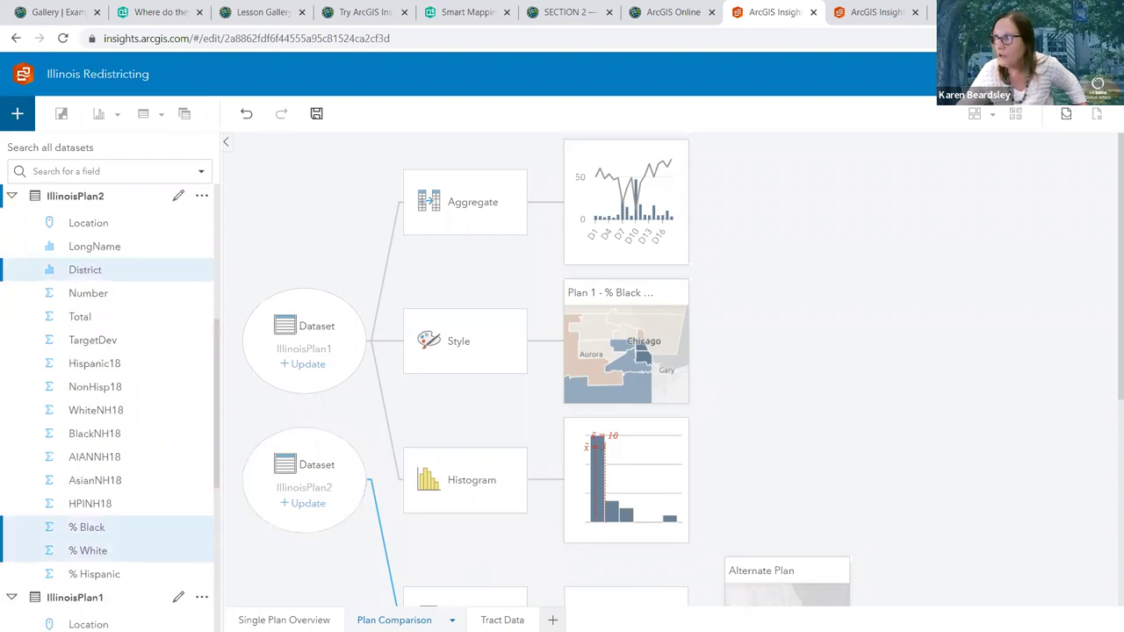
click(1065, 114)
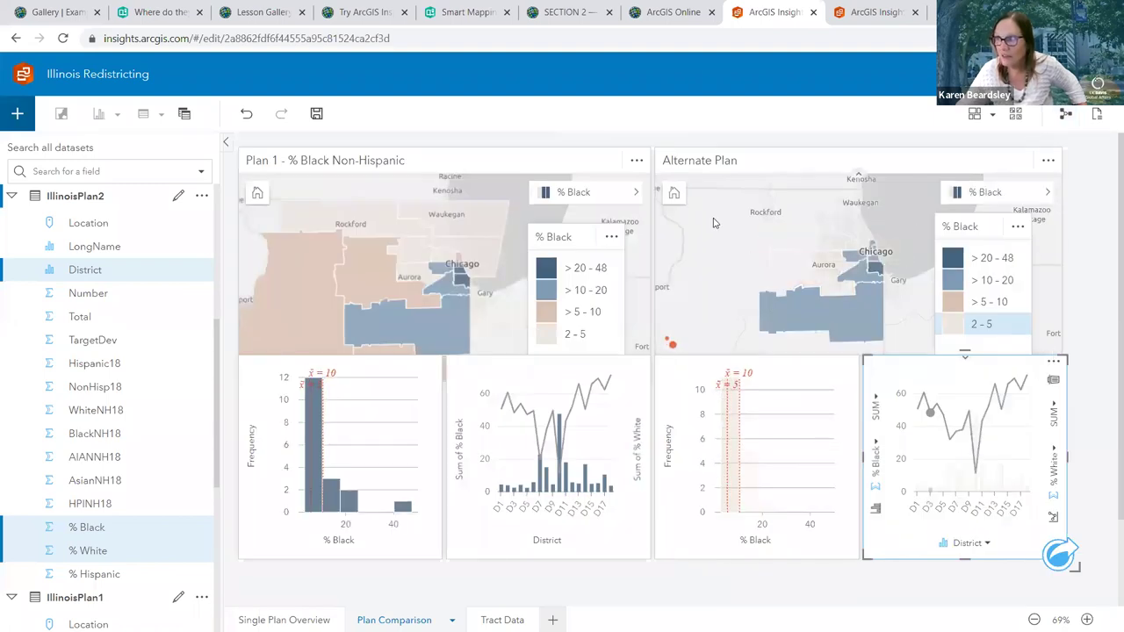
click(920, 315)
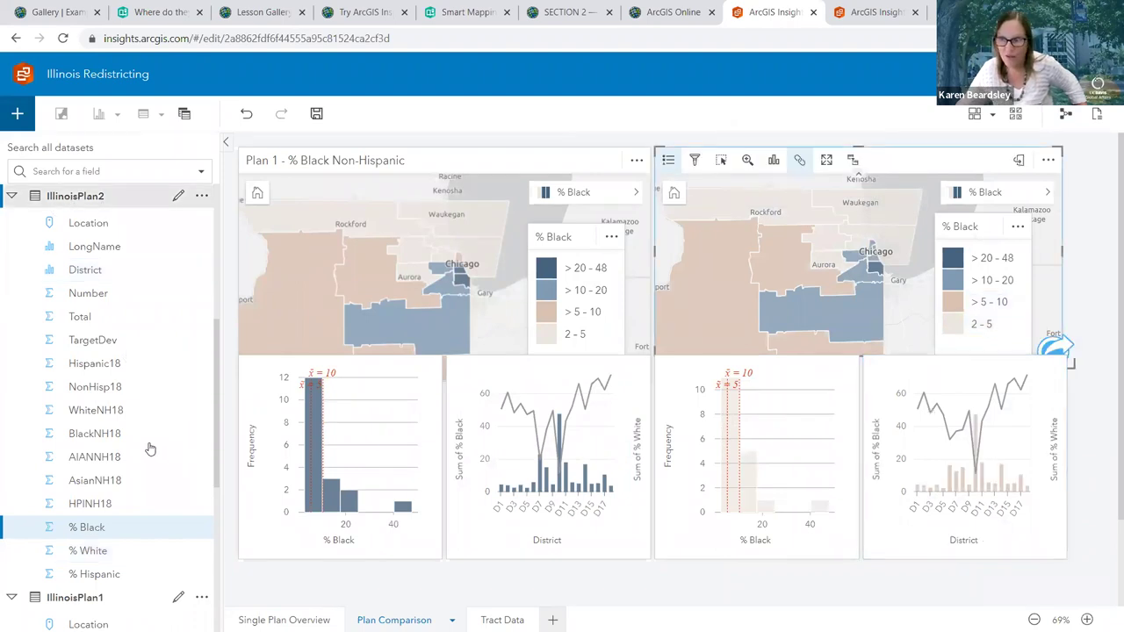
scroll(152, 450, down, 4)
scroll(154, 430, down, 5)
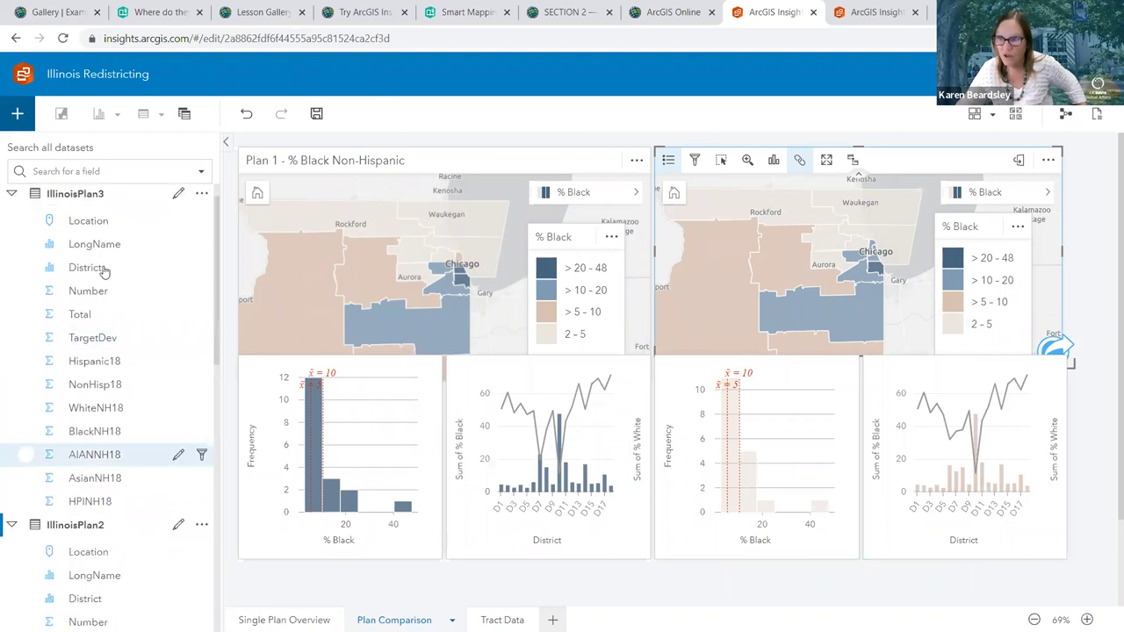
scroll(133, 553, up, 1)
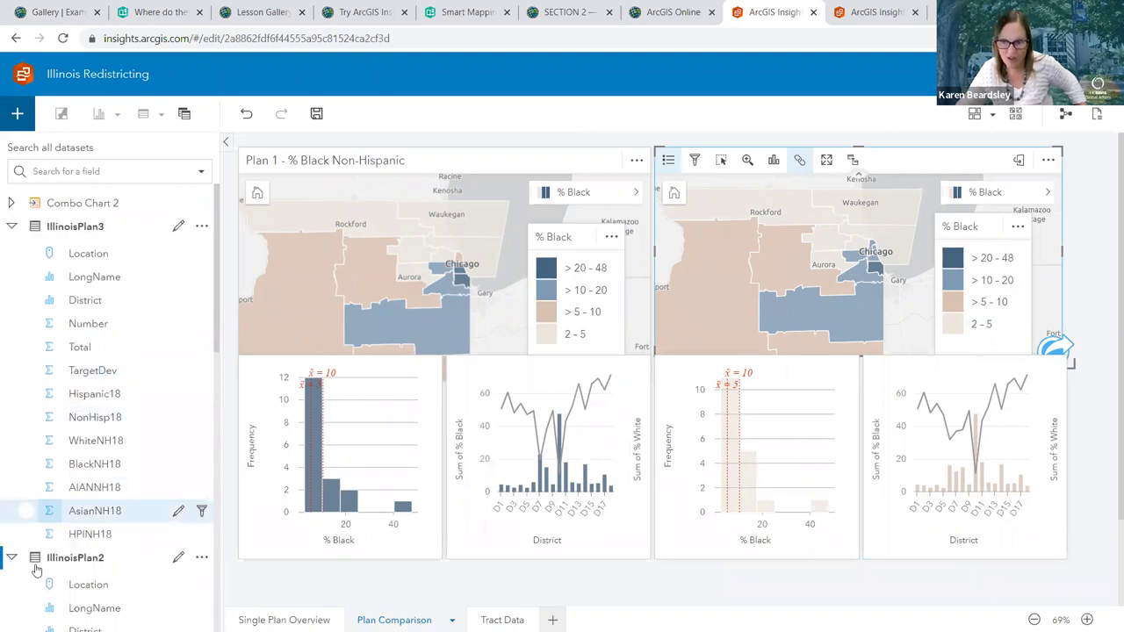
scroll(193, 556, down, 3)
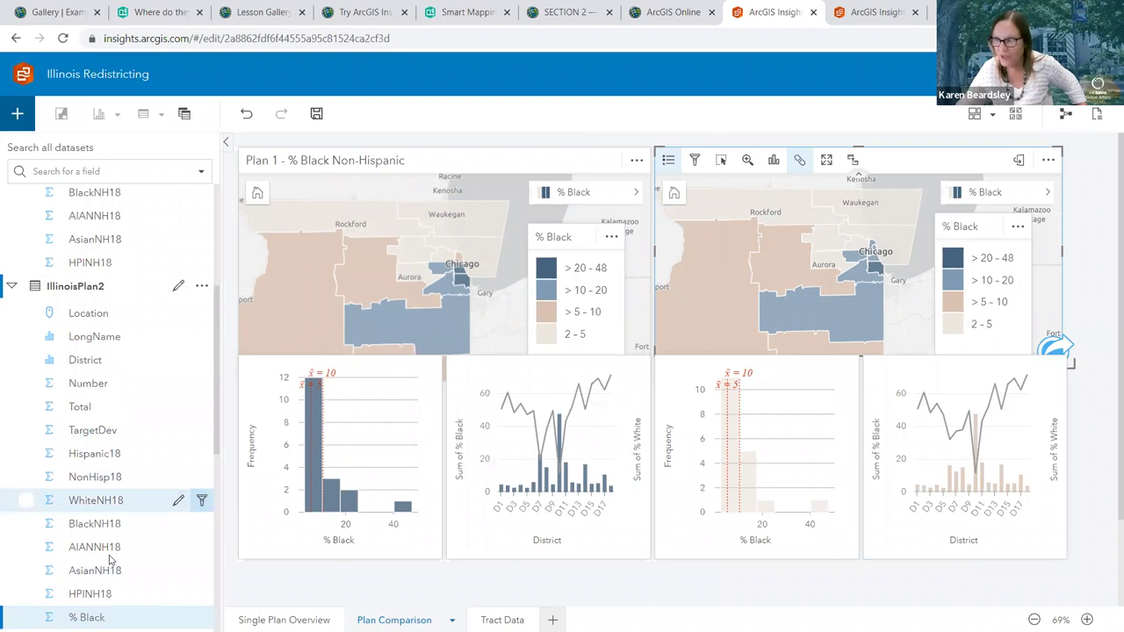
click(787, 432)
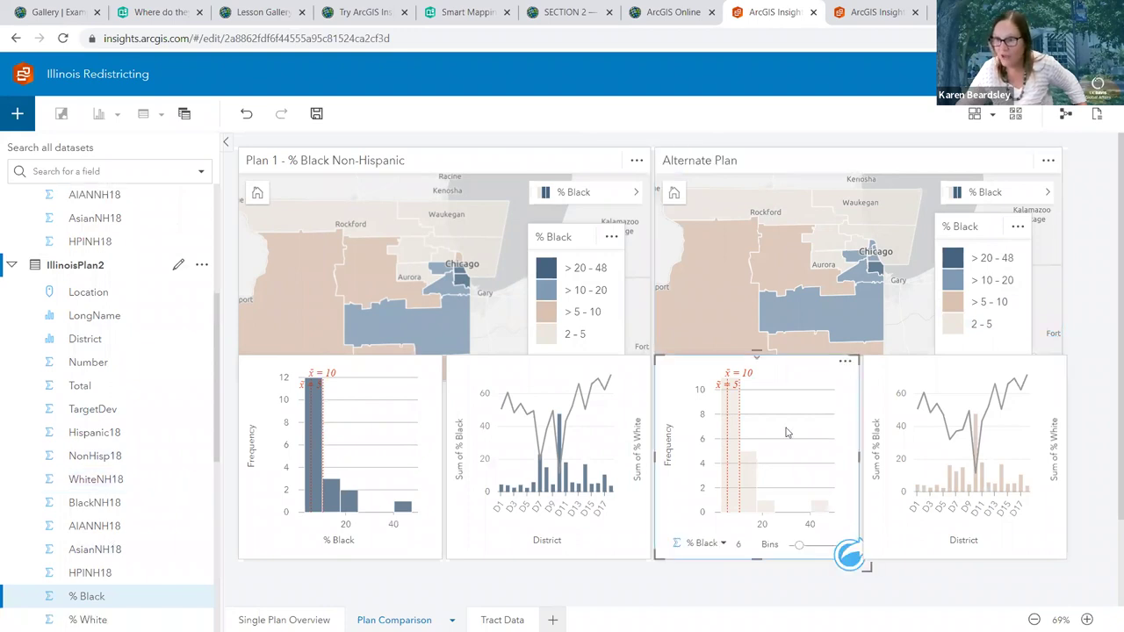
click(988, 430)
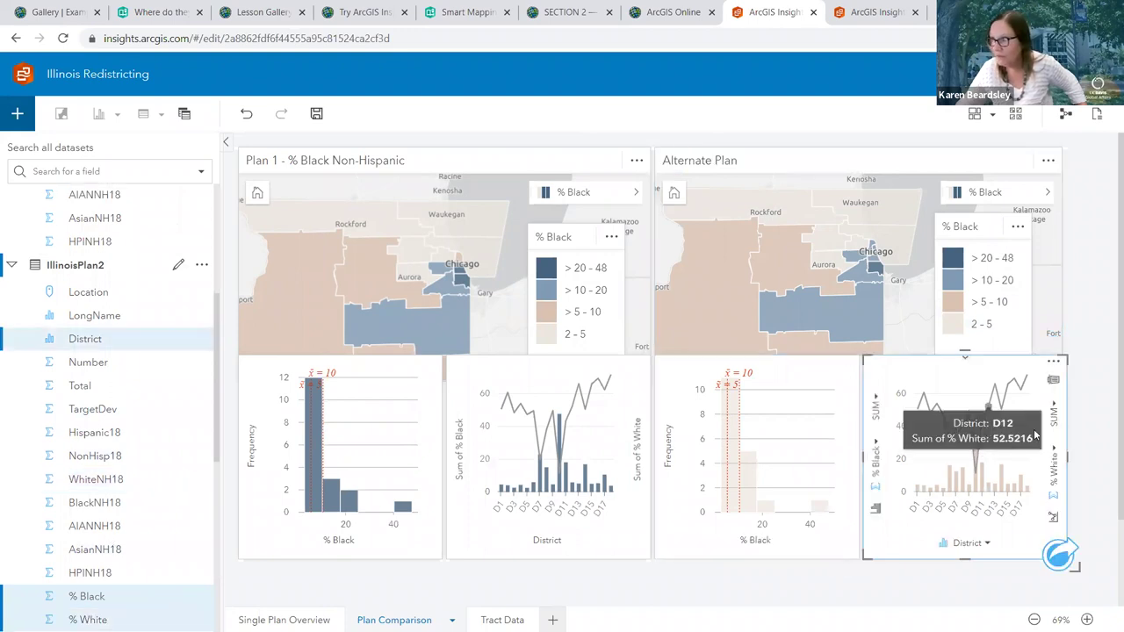
click(1092, 439)
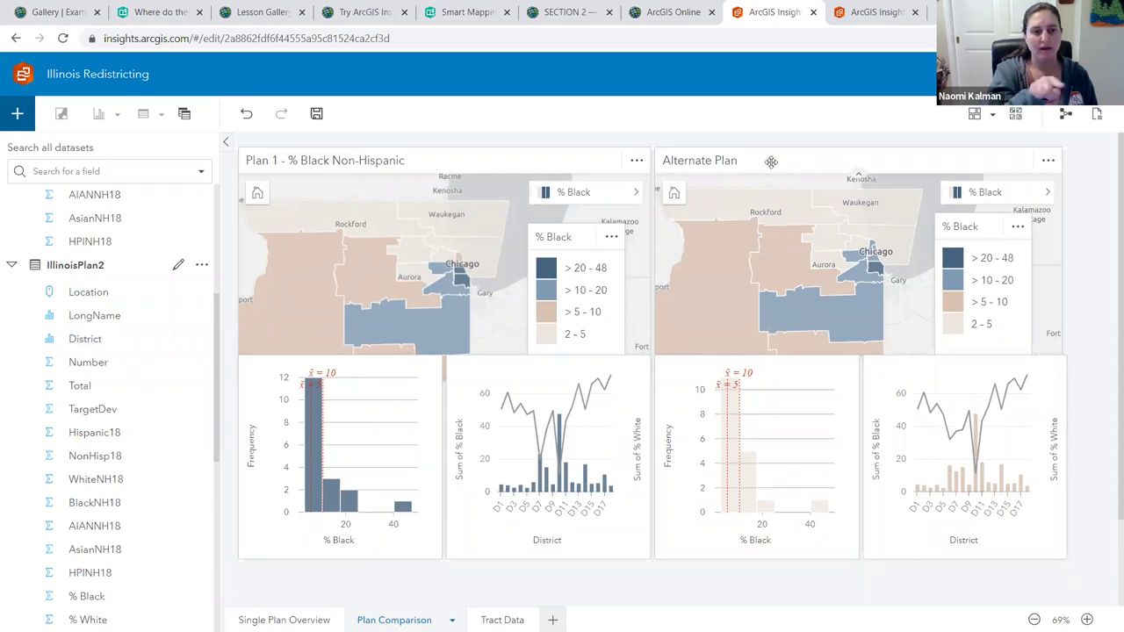
click(1067, 115)
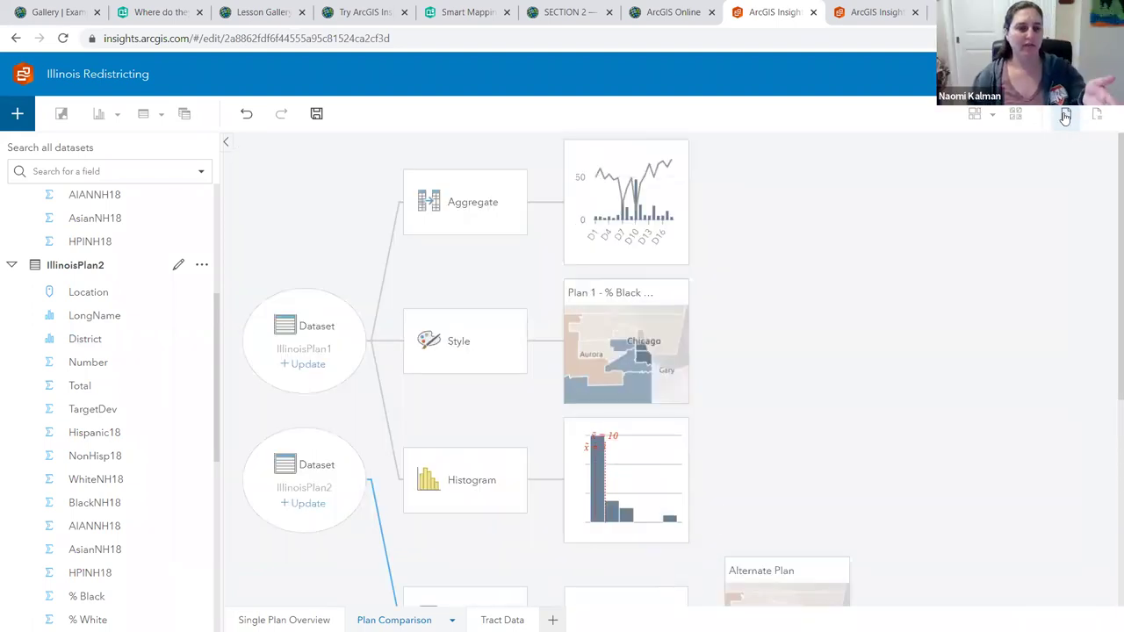
click(1065, 115)
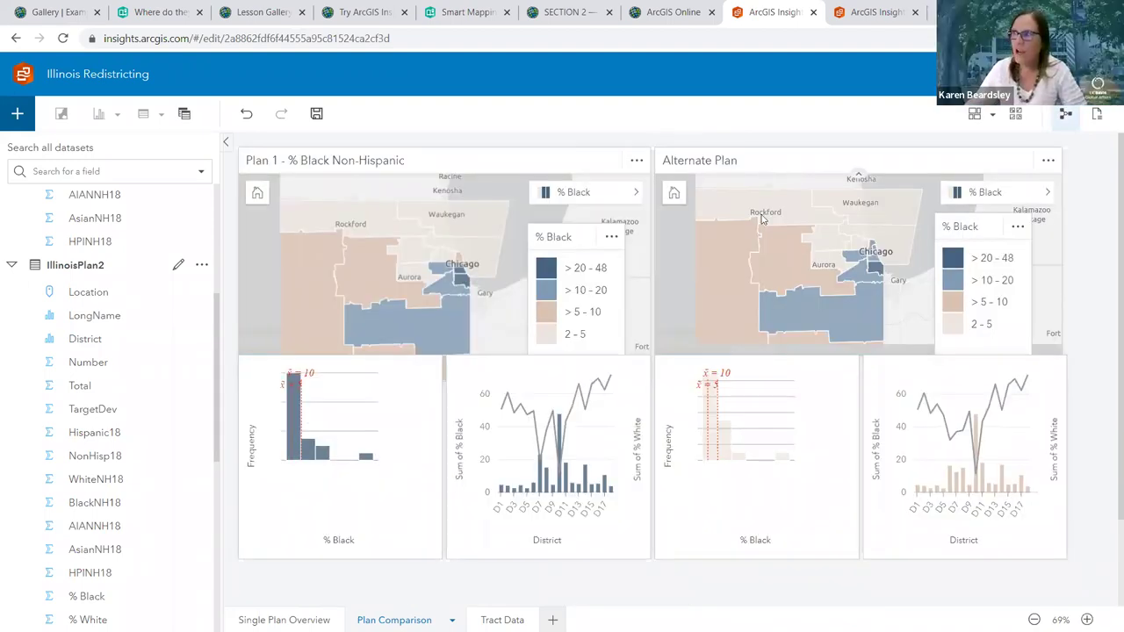
click(811, 164)
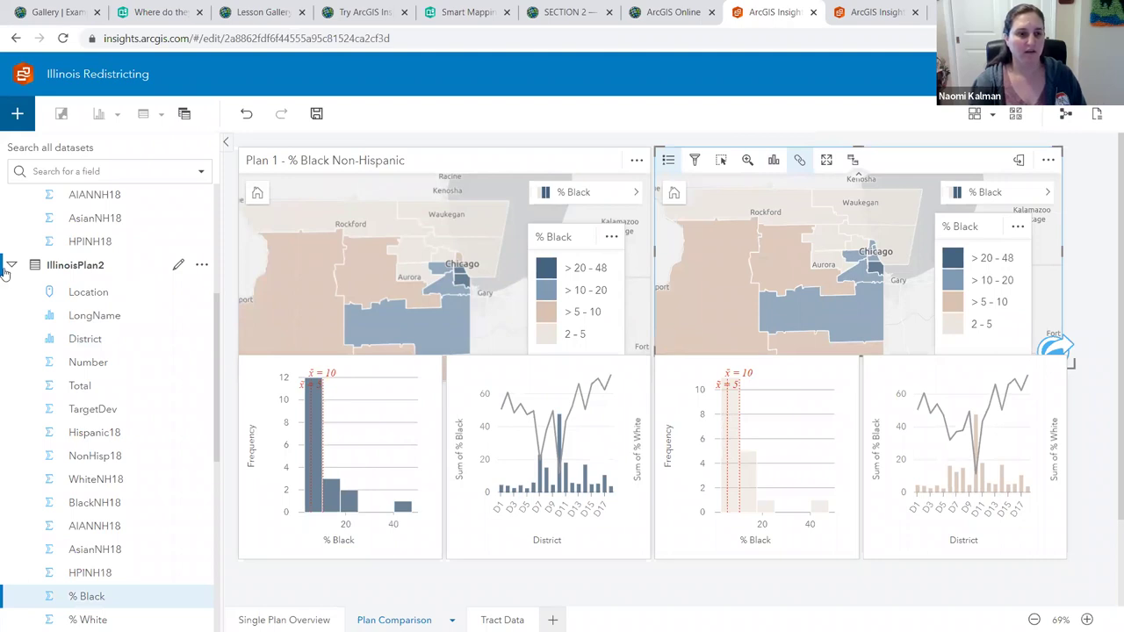
Browse IllinoisPlan2's District and Number fields, check the Alternate Plan histogram, and save the workbook
click(6, 270)
click(28, 347)
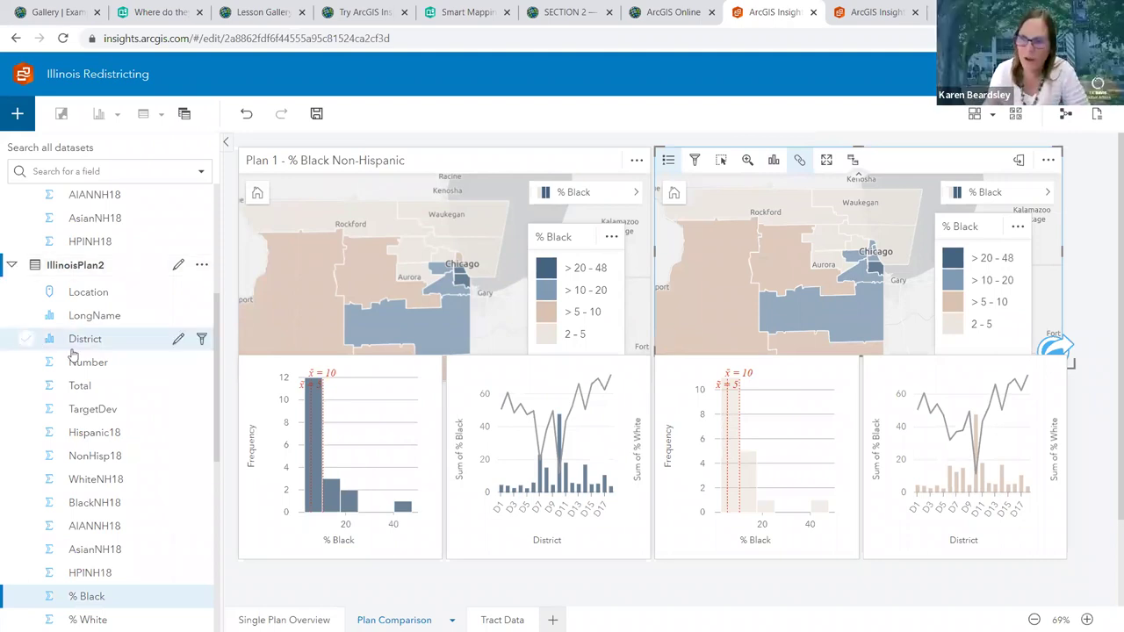
click(75, 358)
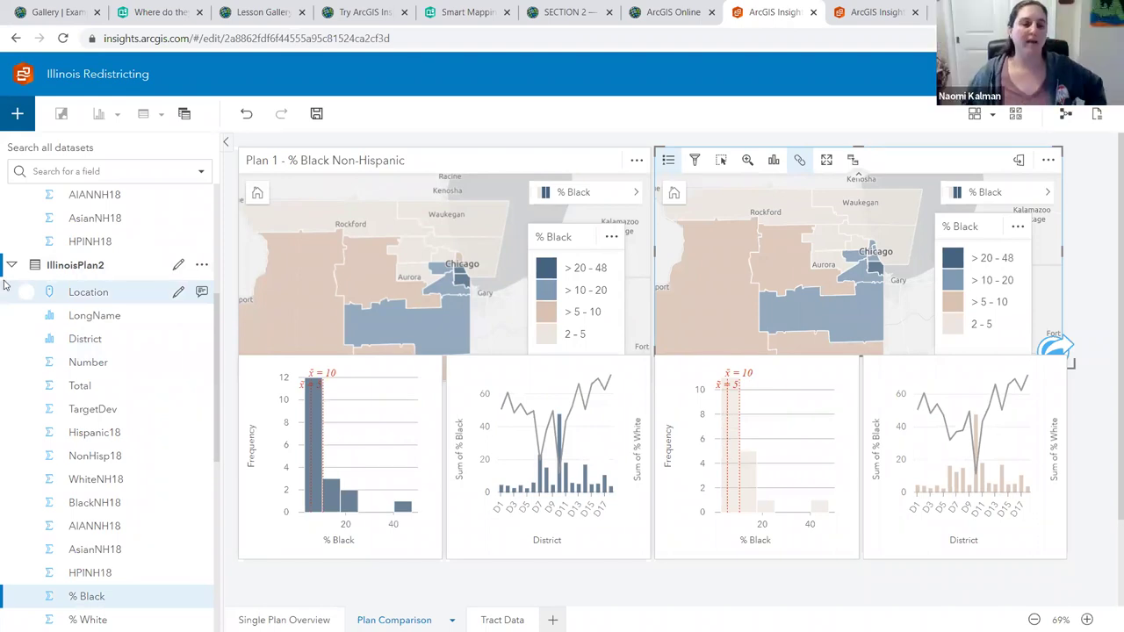
scroll(94, 526, down, 1)
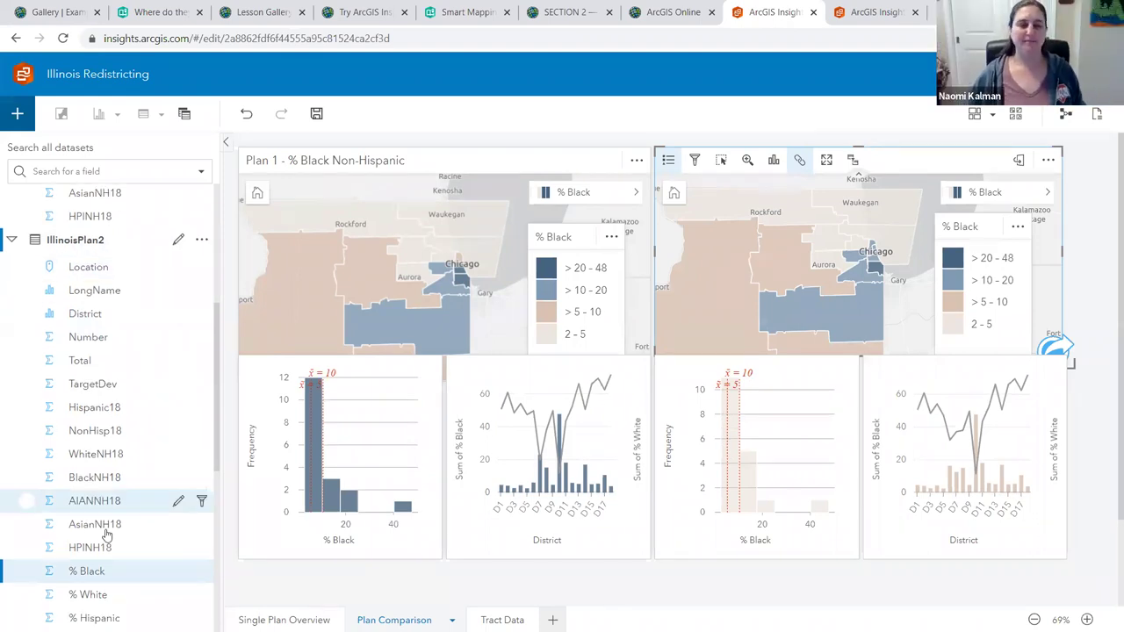
scroll(109, 533, down, 2)
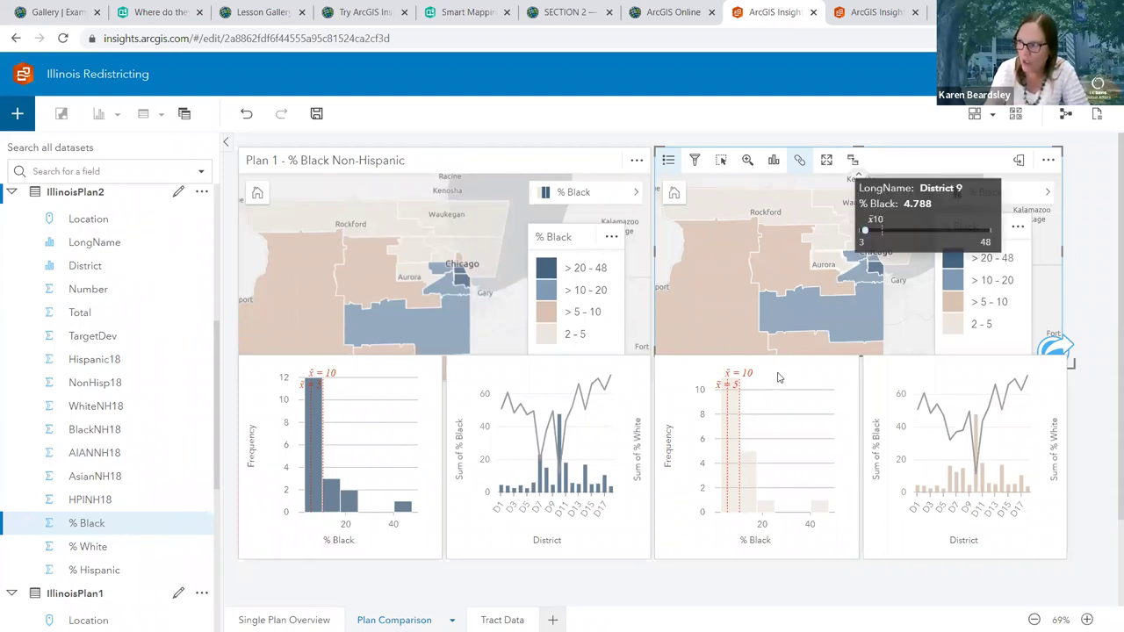
click(754, 391)
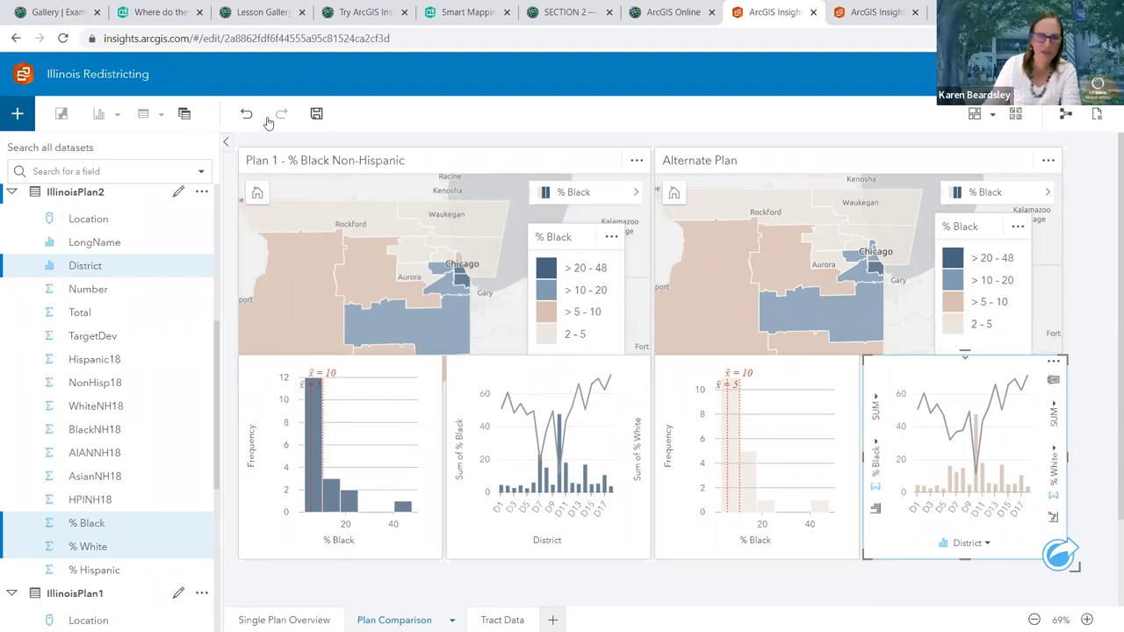
click(320, 117)
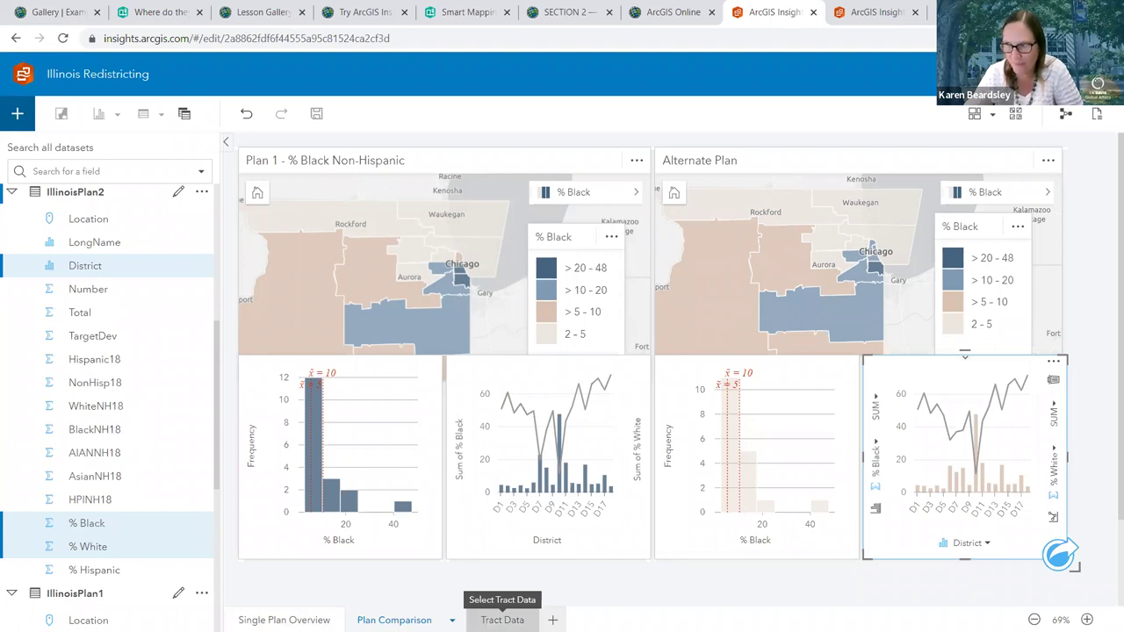
On Tract Data, add Living Atlas 'ACS Race and Hispanic Origin Variables - Boundaries', found by searching 'race'
click(501, 620)
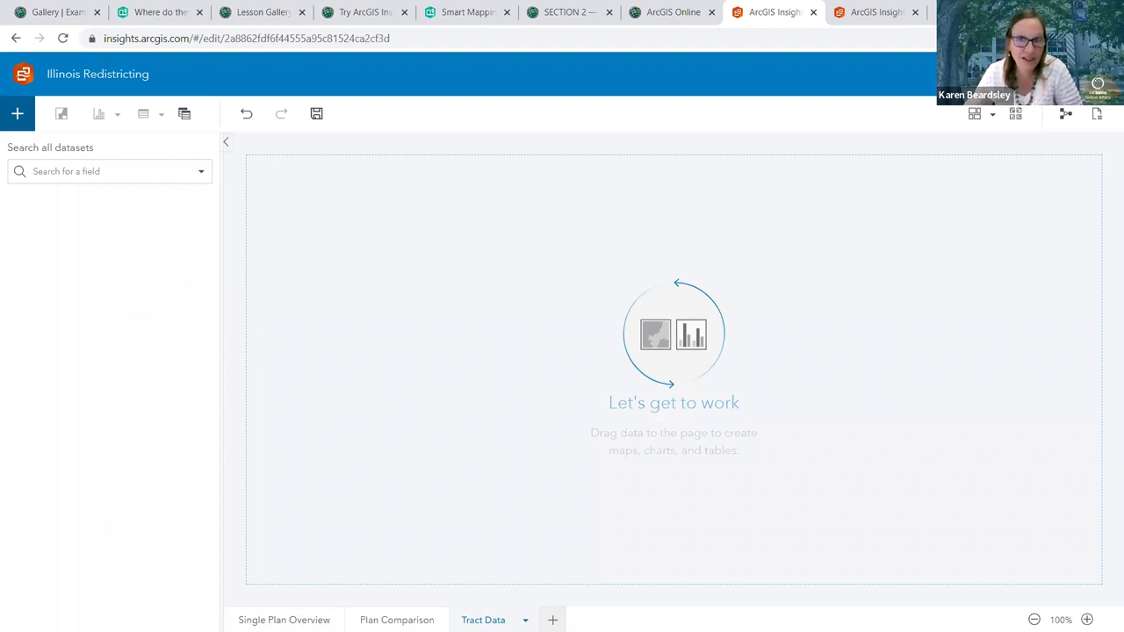
click(20, 119)
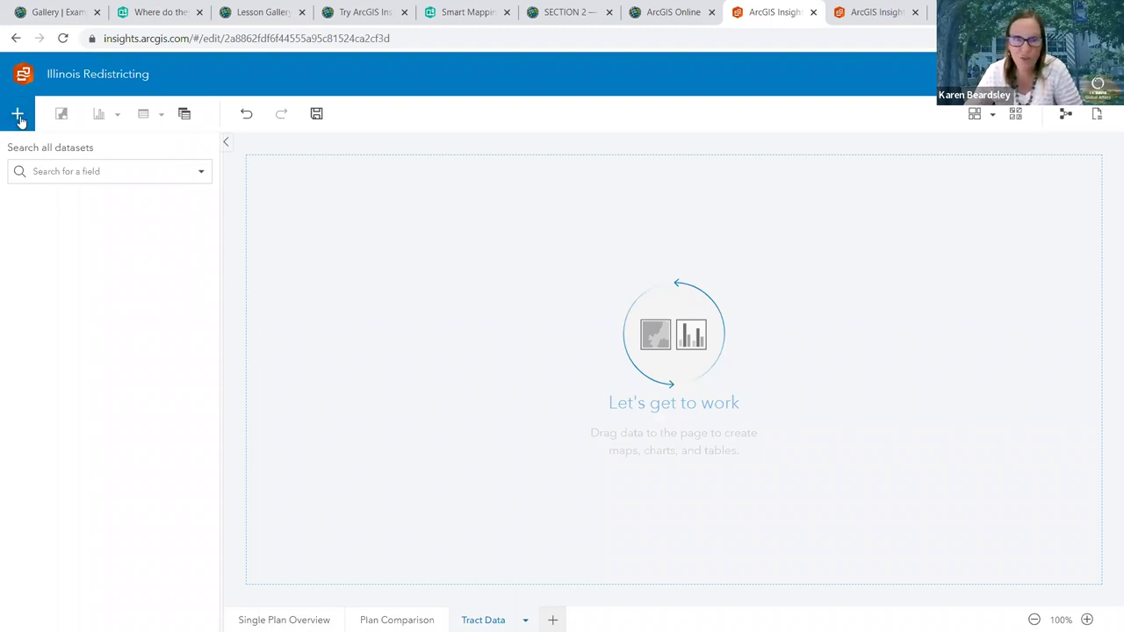
click(19, 119)
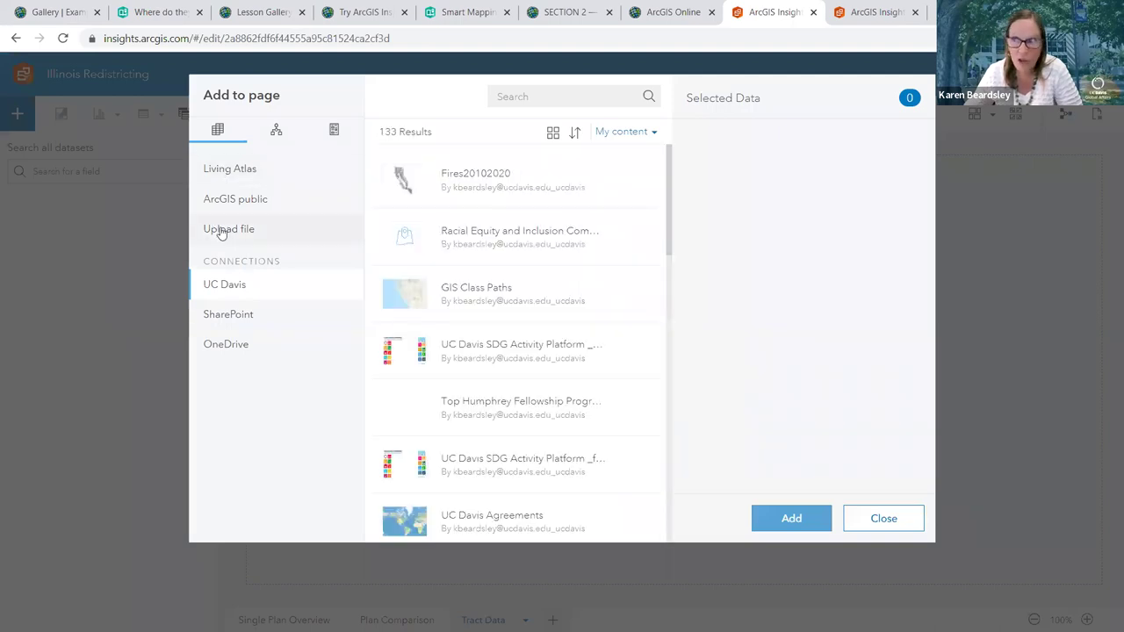
click(225, 175)
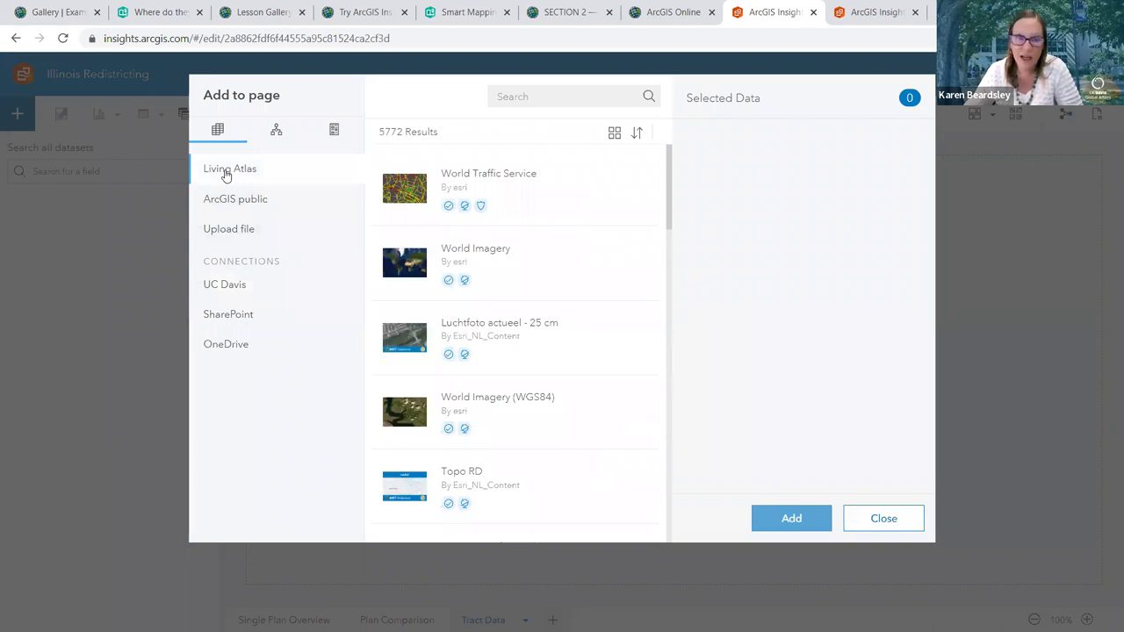
click(517, 107)
text(race)
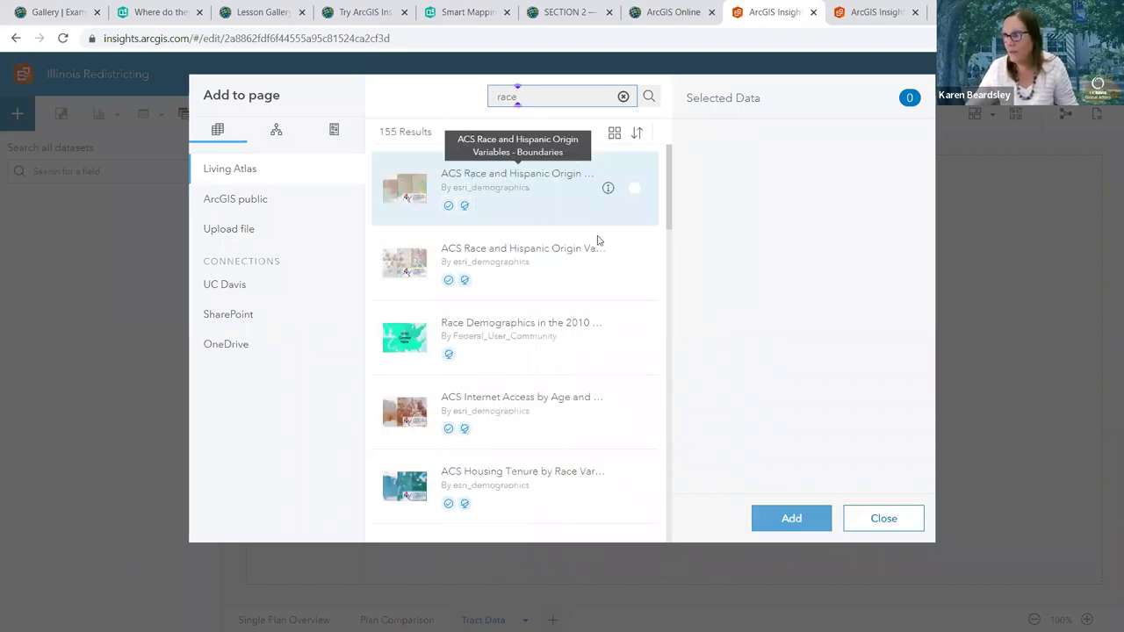
click(634, 188)
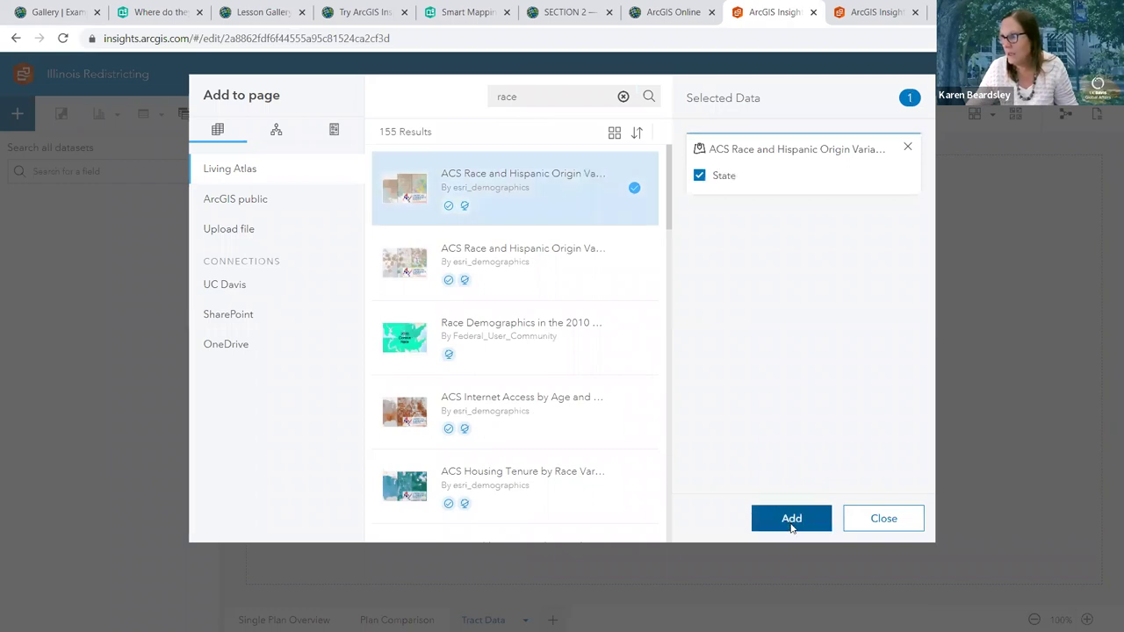
click(791, 520)
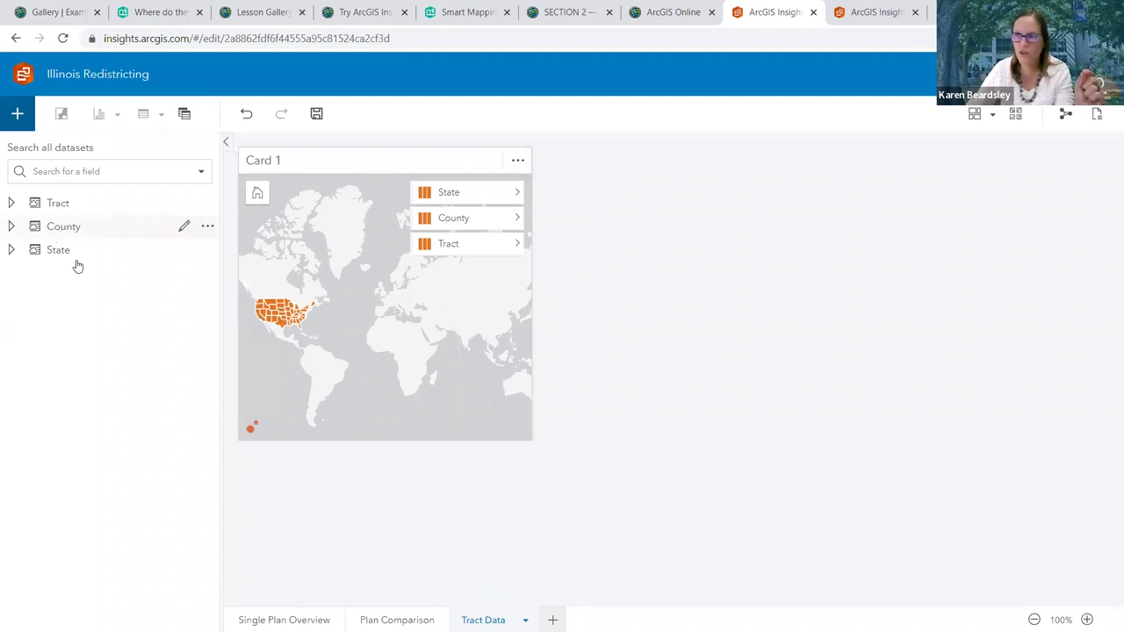
click(13, 227)
Collapse County and browse the State dataset's fields, including Location
click(12, 226)
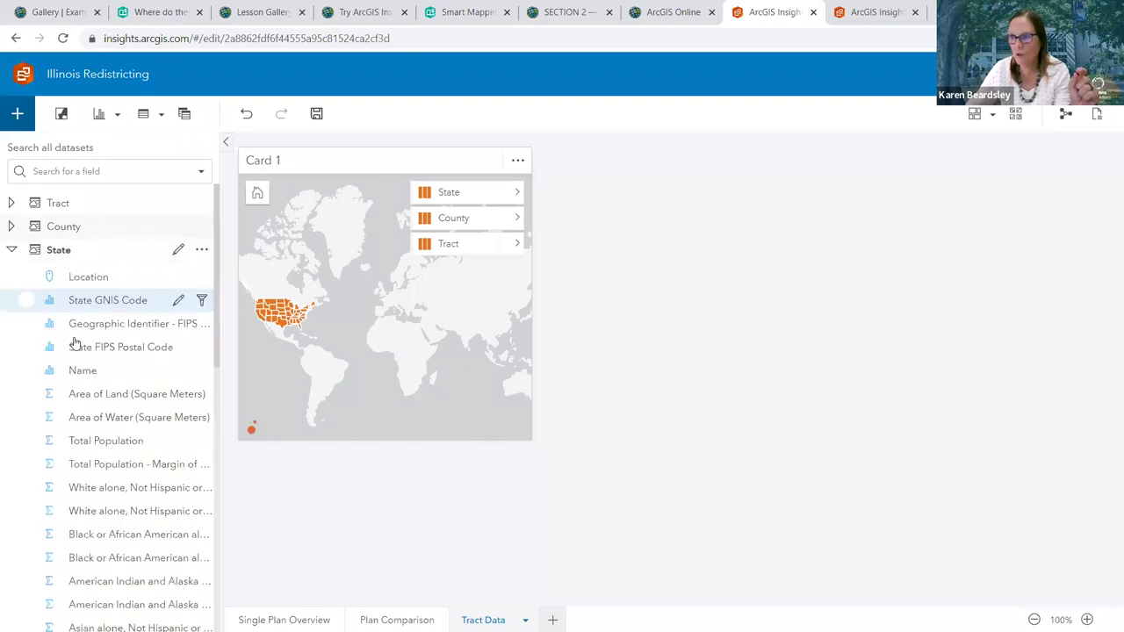
scroll(74, 342, down, 10)
scroll(74, 342, up, 3)
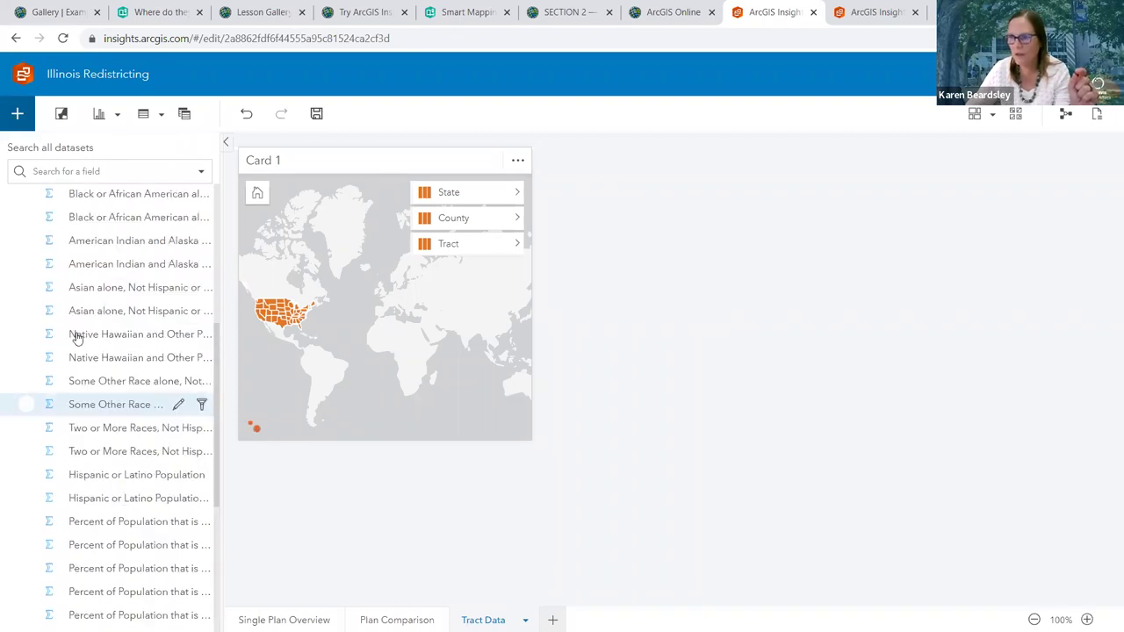
scroll(79, 325, up, 5)
click(82, 281)
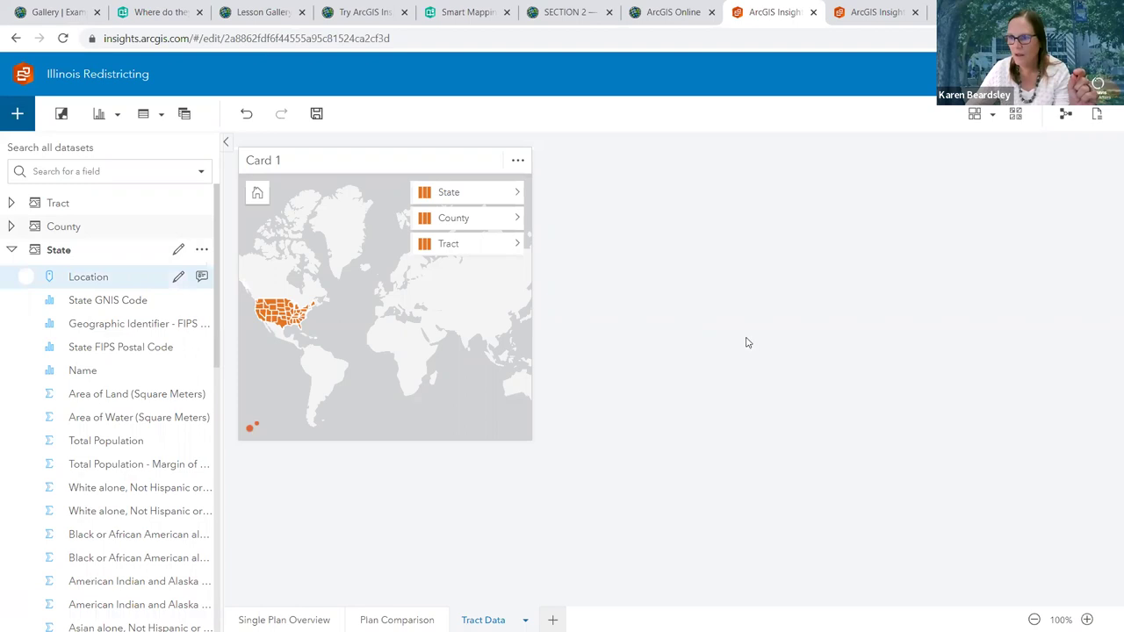
click(747, 342)
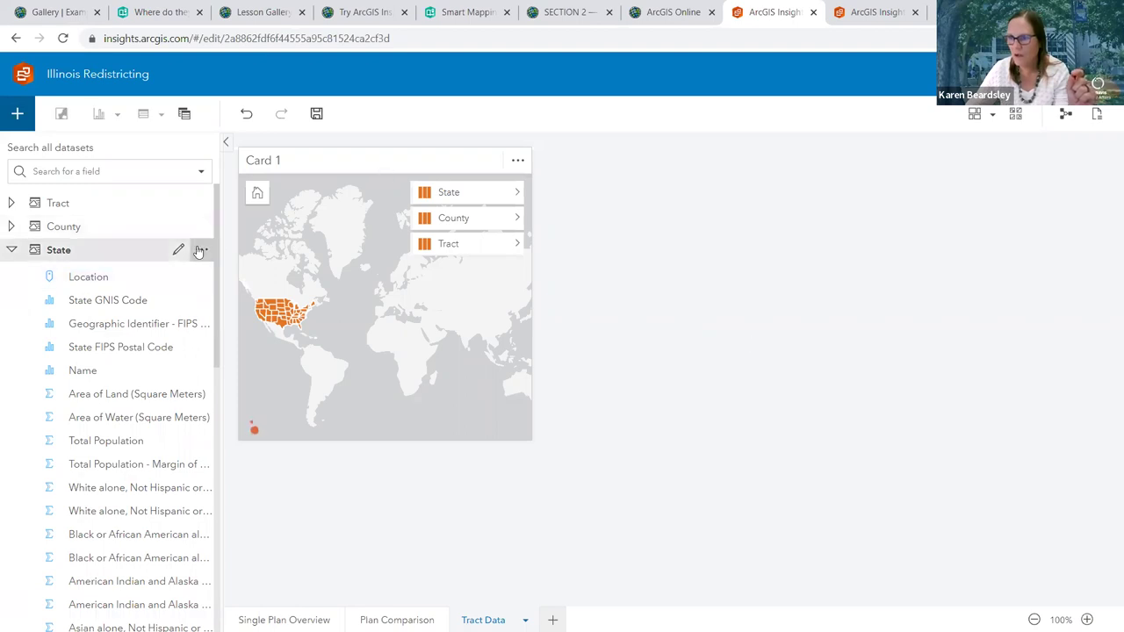
click(202, 251)
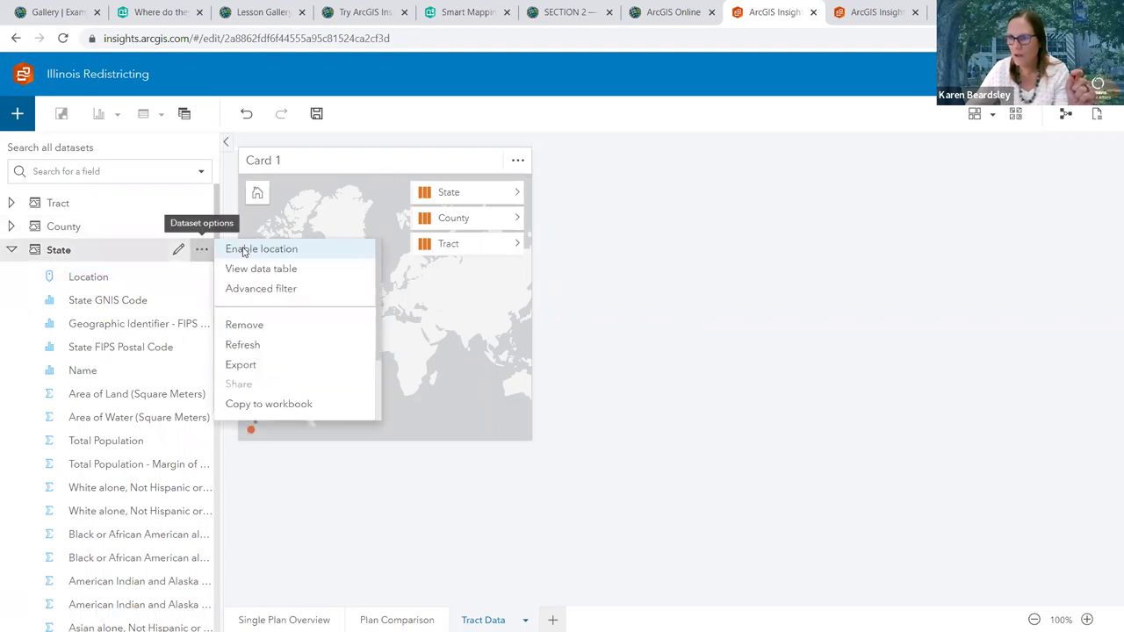
Hide the data panel, glance at the Workbooks tab, and restore the panel
click(229, 143)
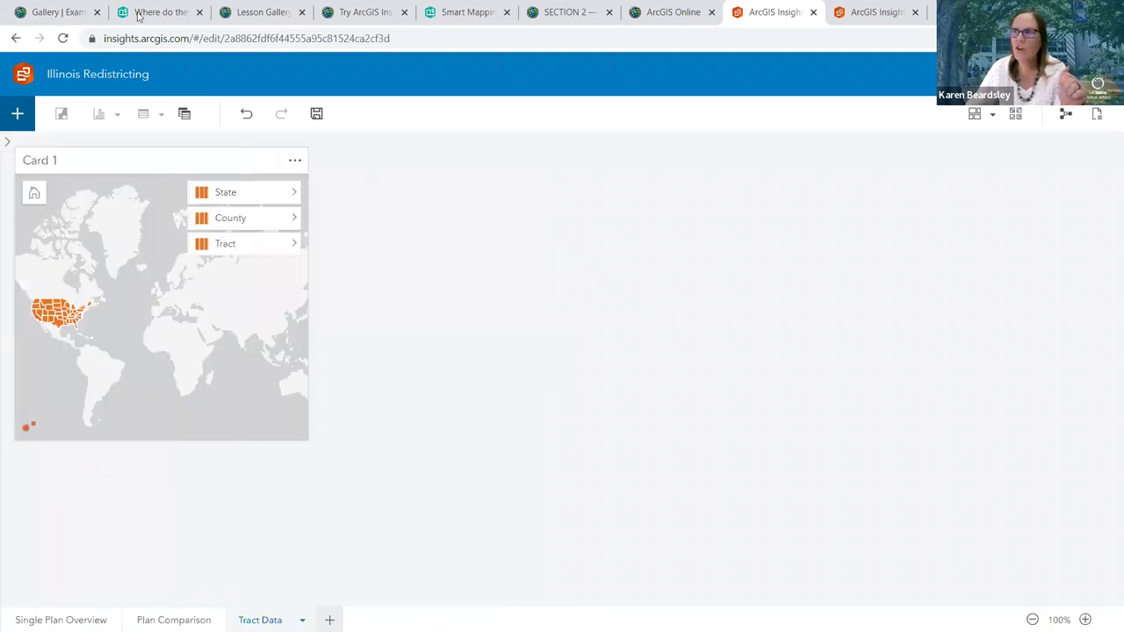
click(869, 13)
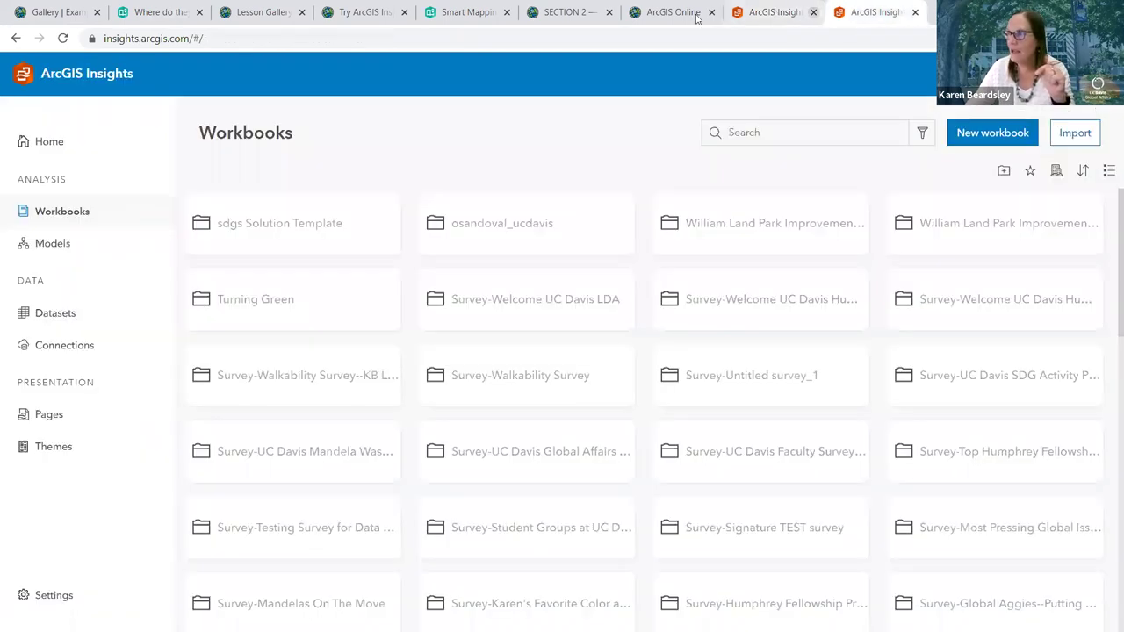
click(773, 12)
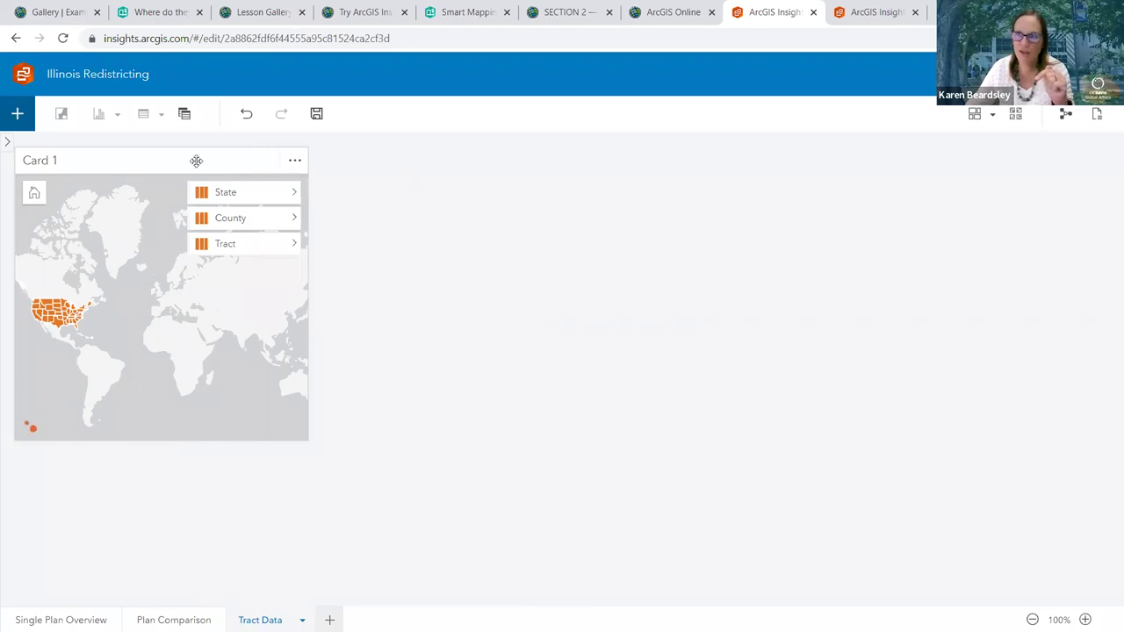
click(11, 144)
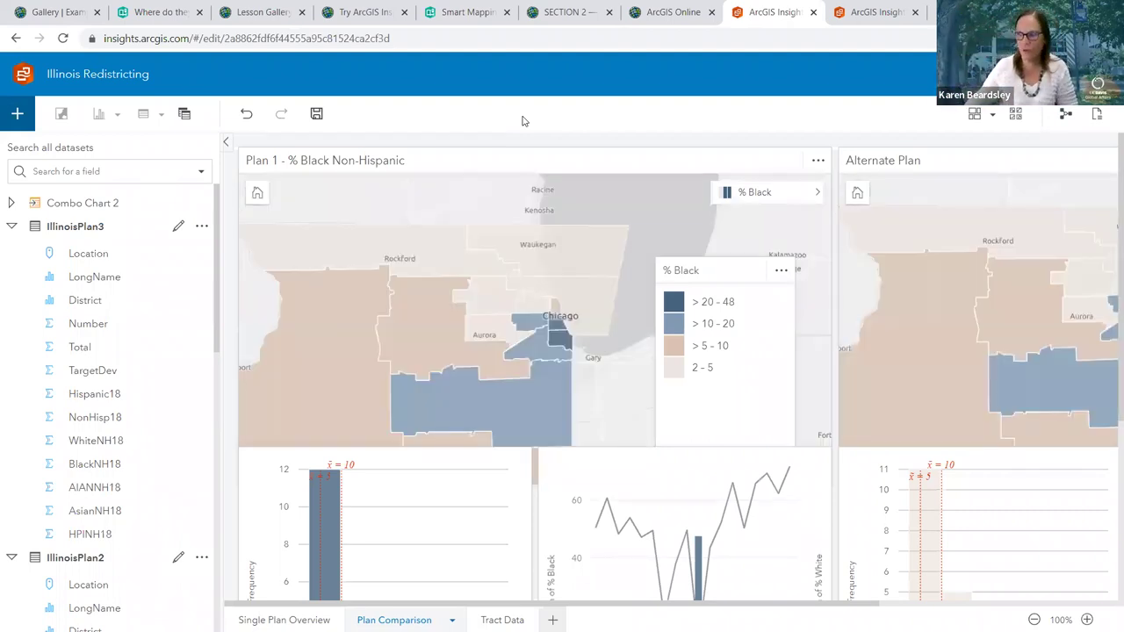
Save the workbook and choose Share from the Plan Comparison page tab's menu
click(316, 115)
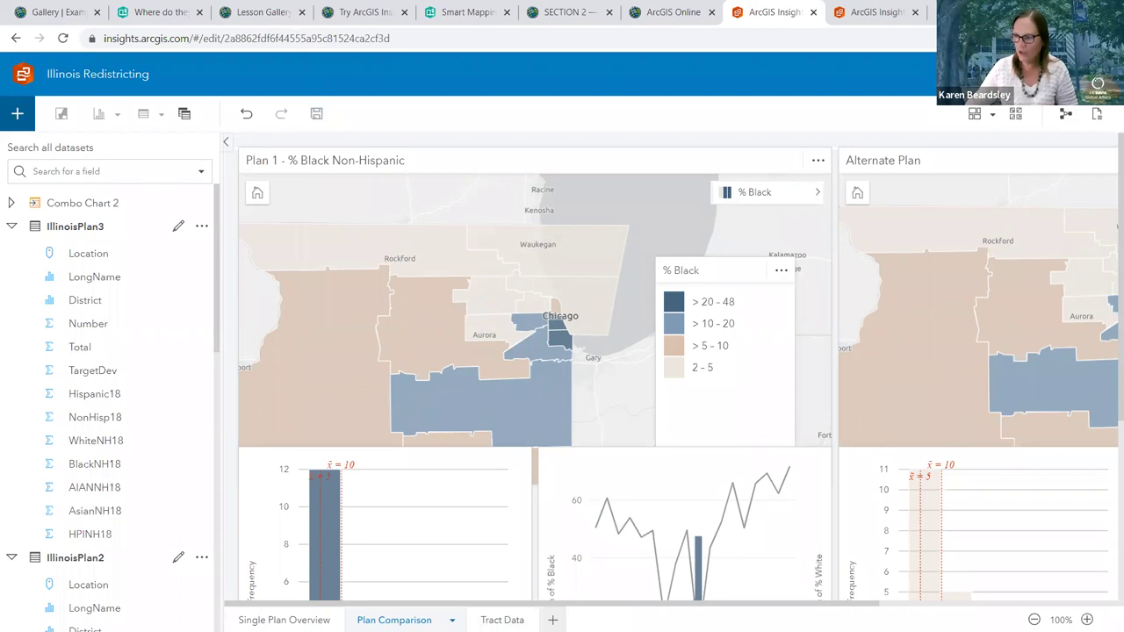
click(452, 620)
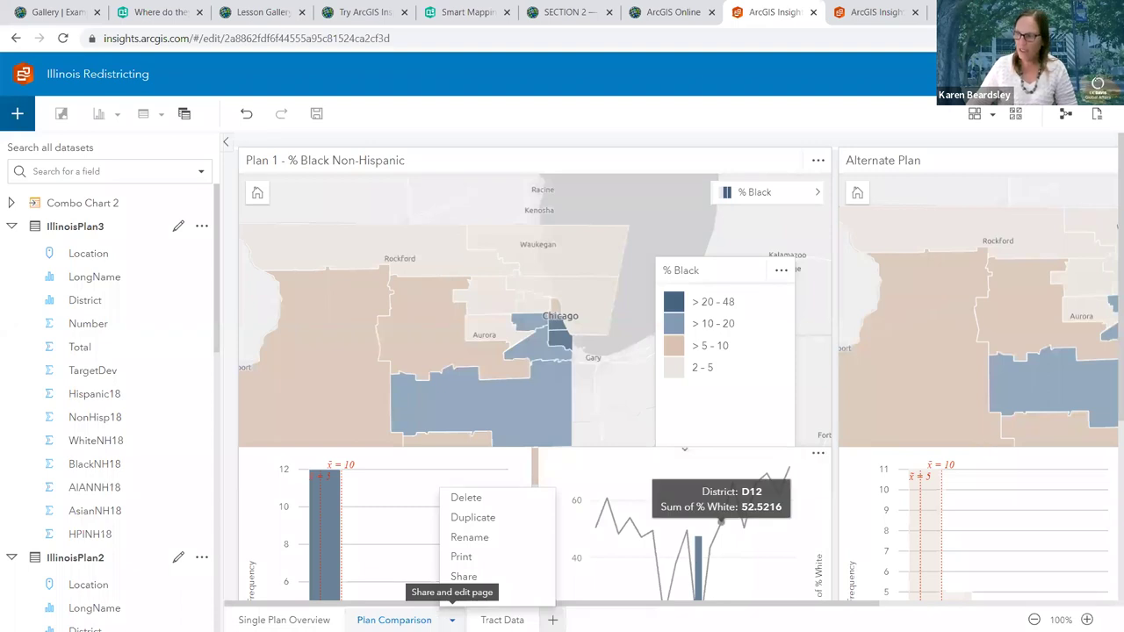
click(460, 580)
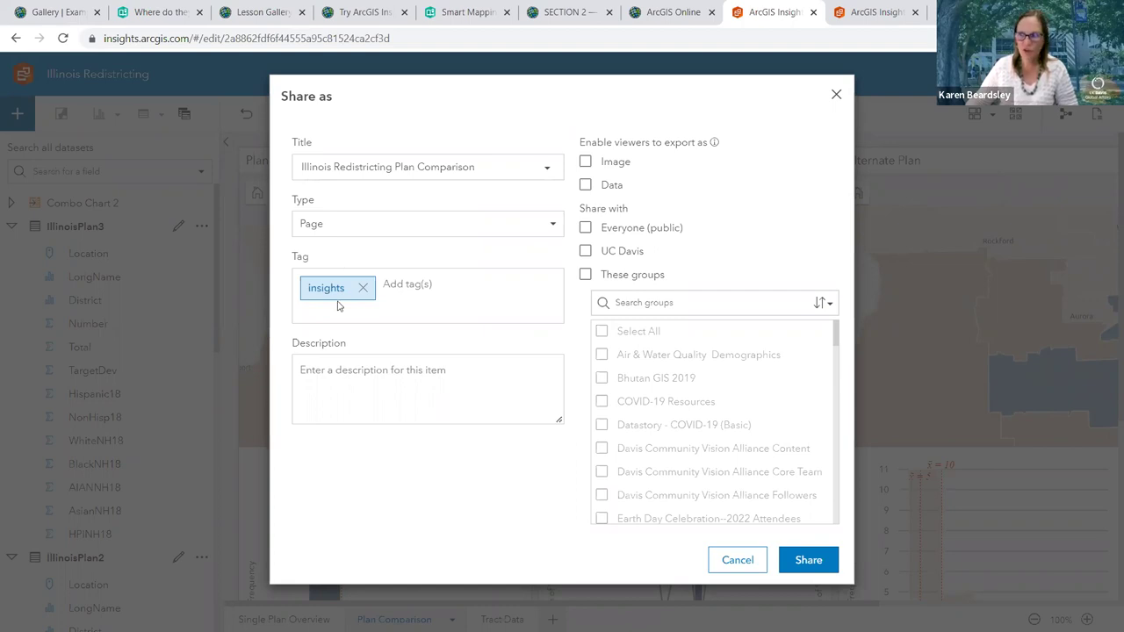
Add a short map description, append '--KB' to the page title, and share with UC Davis
click(367, 394)
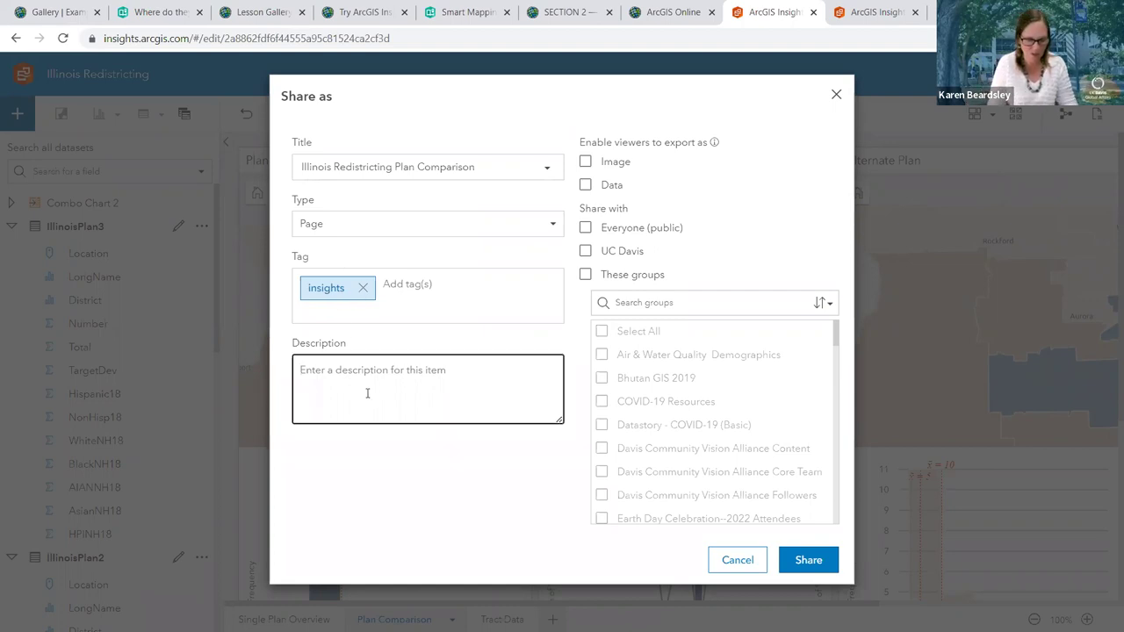
text(Karen)
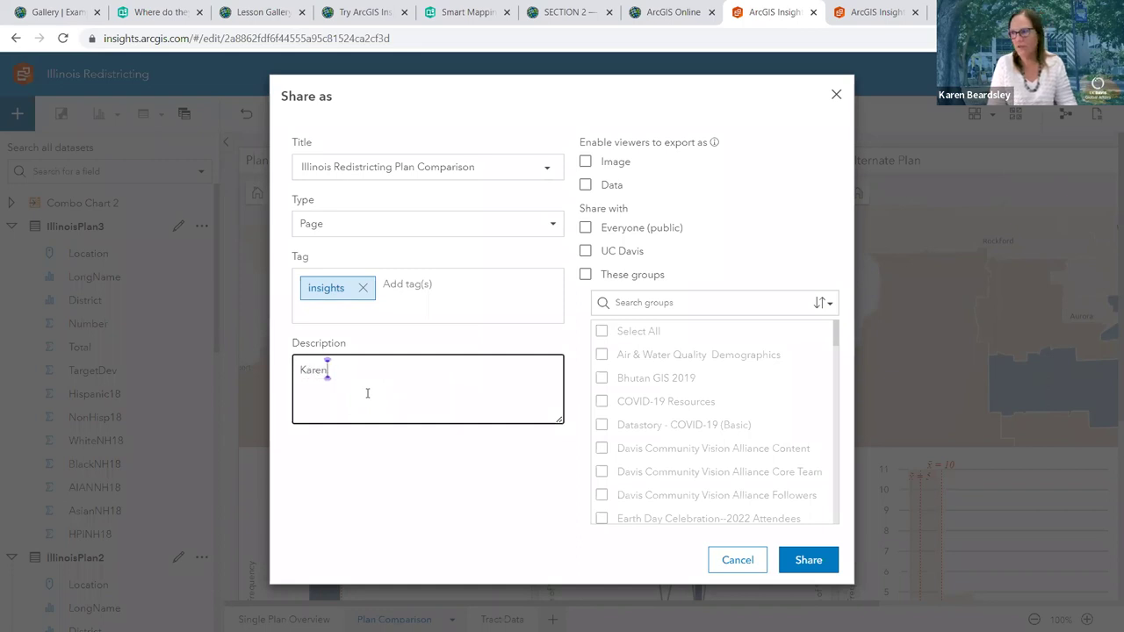
text('s Illinois map)
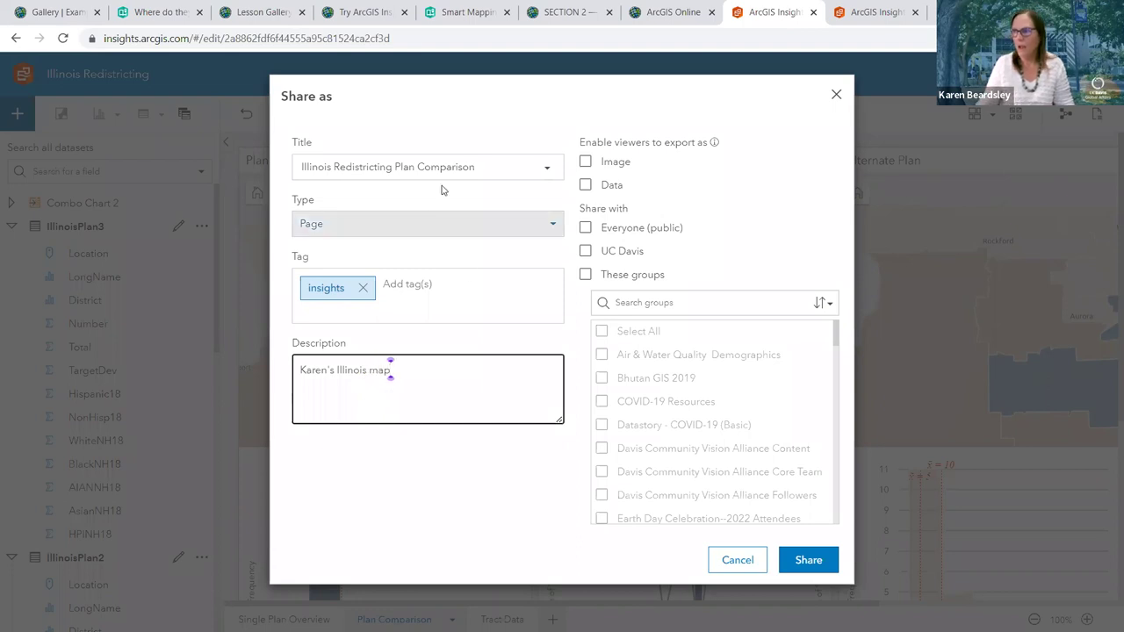
click(478, 168)
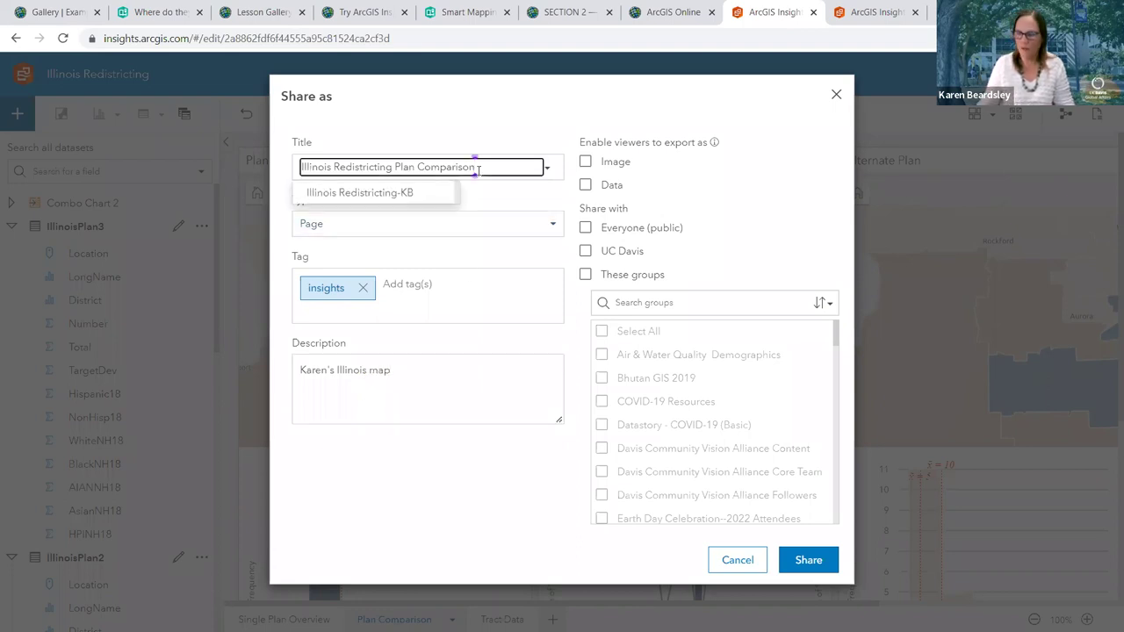
text(--KB)
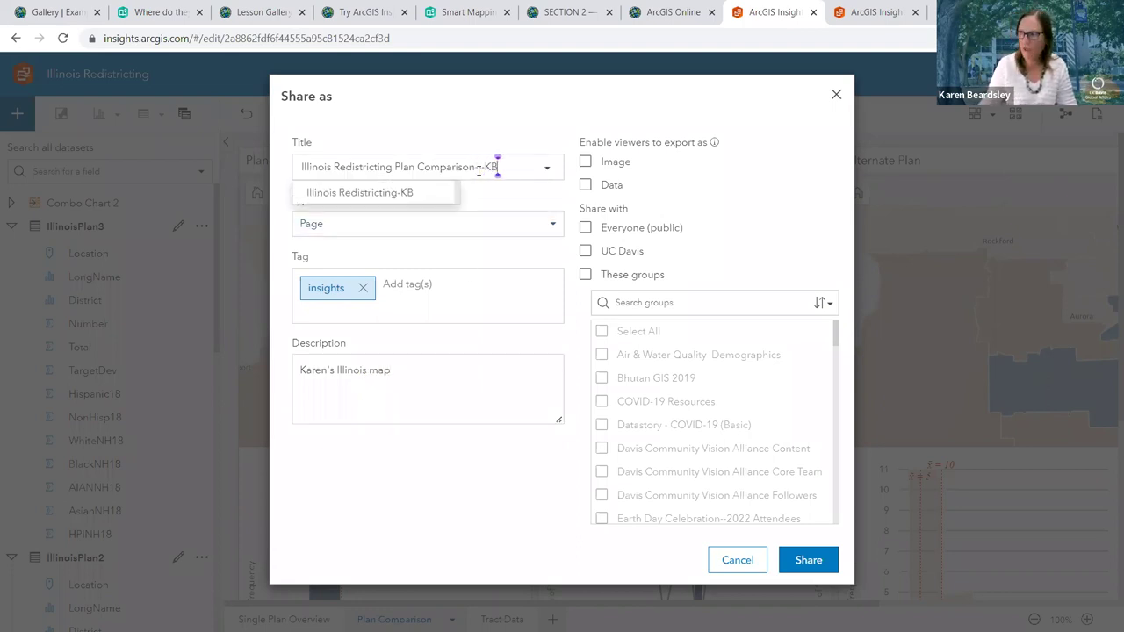
click(615, 162)
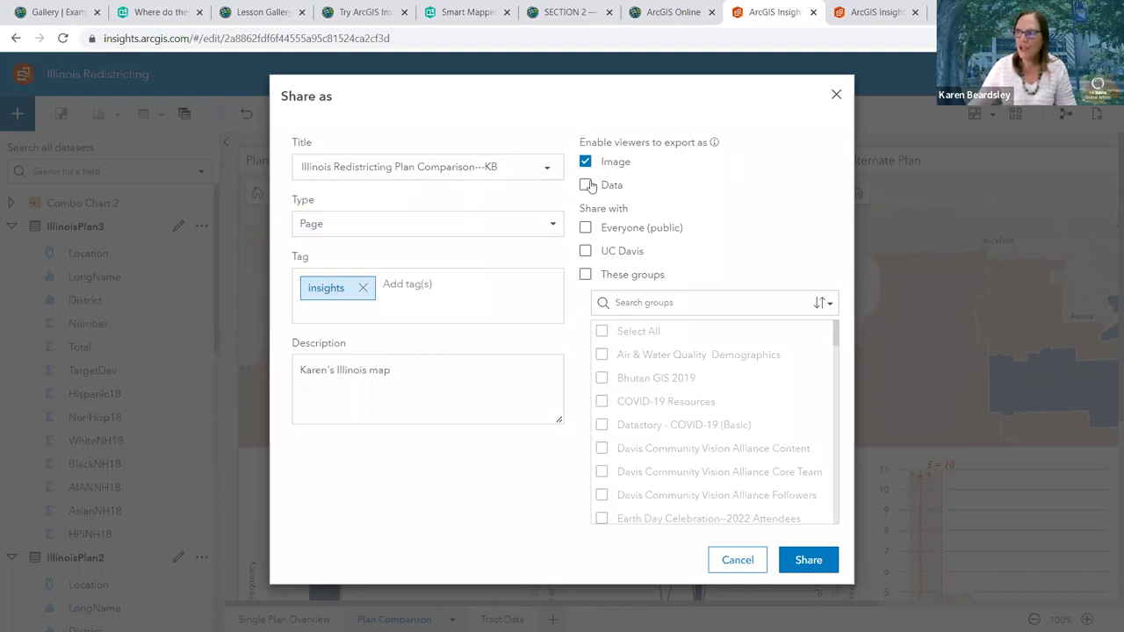
click(632, 166)
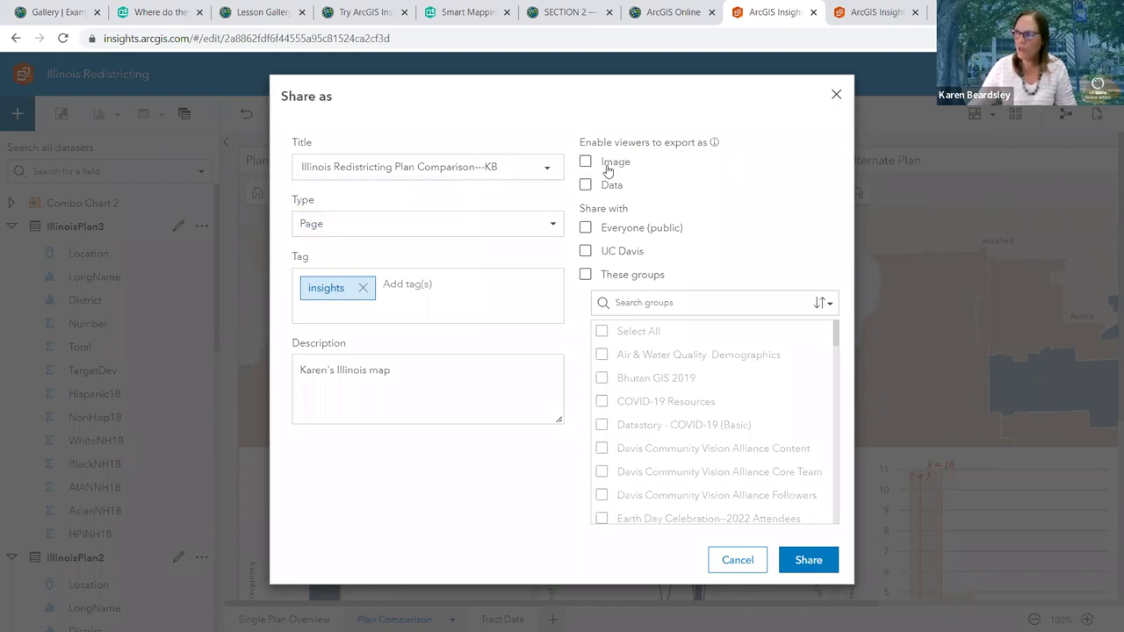
click(585, 252)
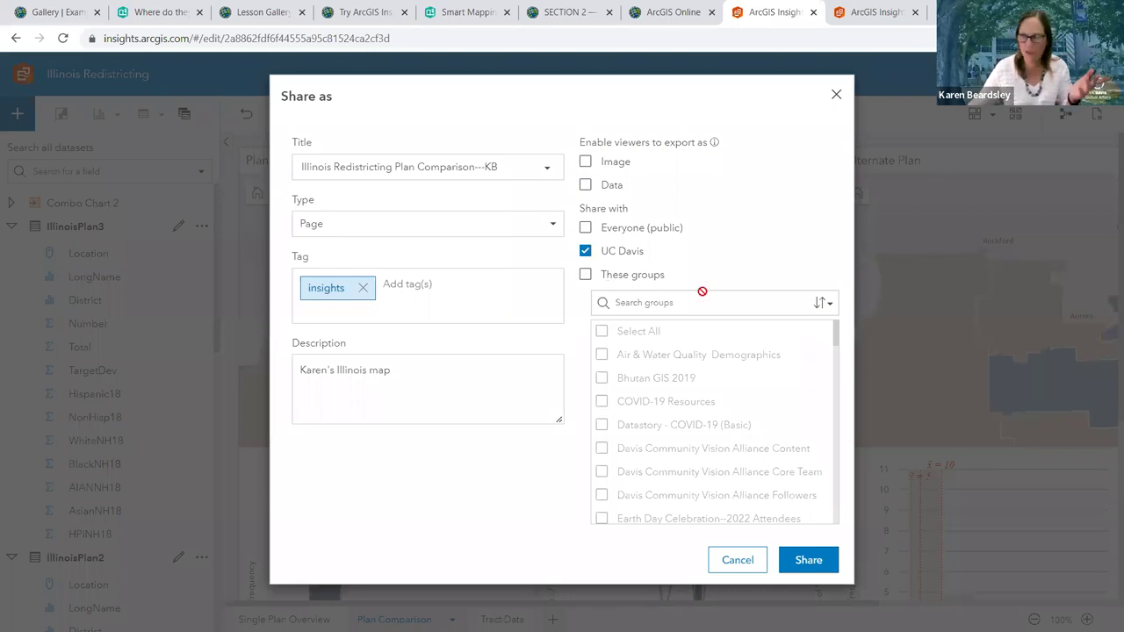
click(805, 560)
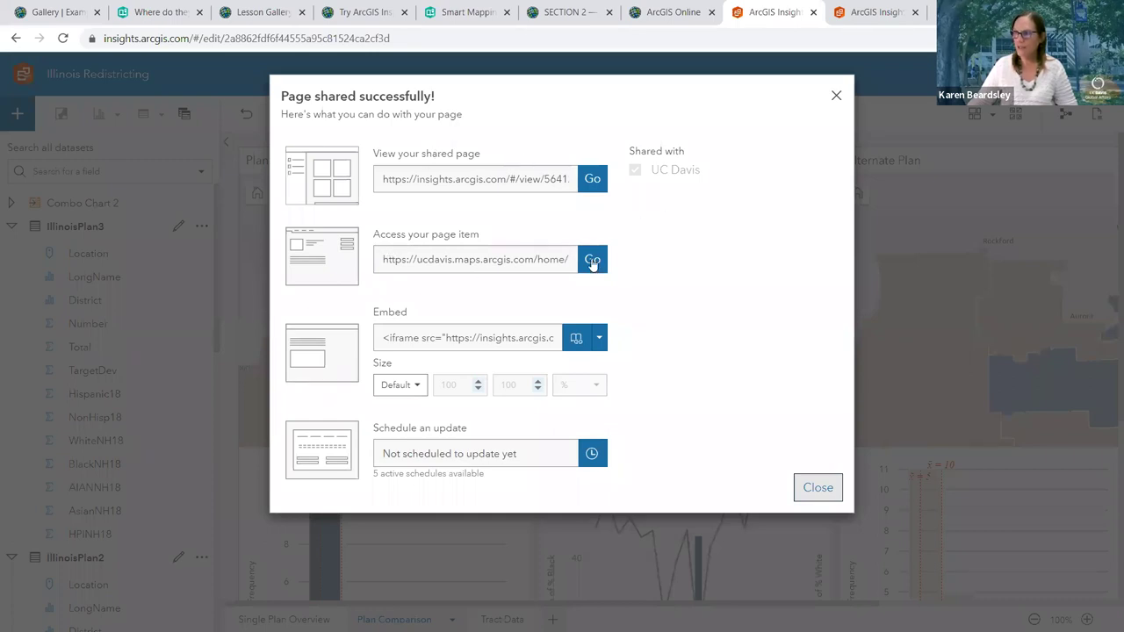
Open the shared page's view link in a new tab
click(588, 181)
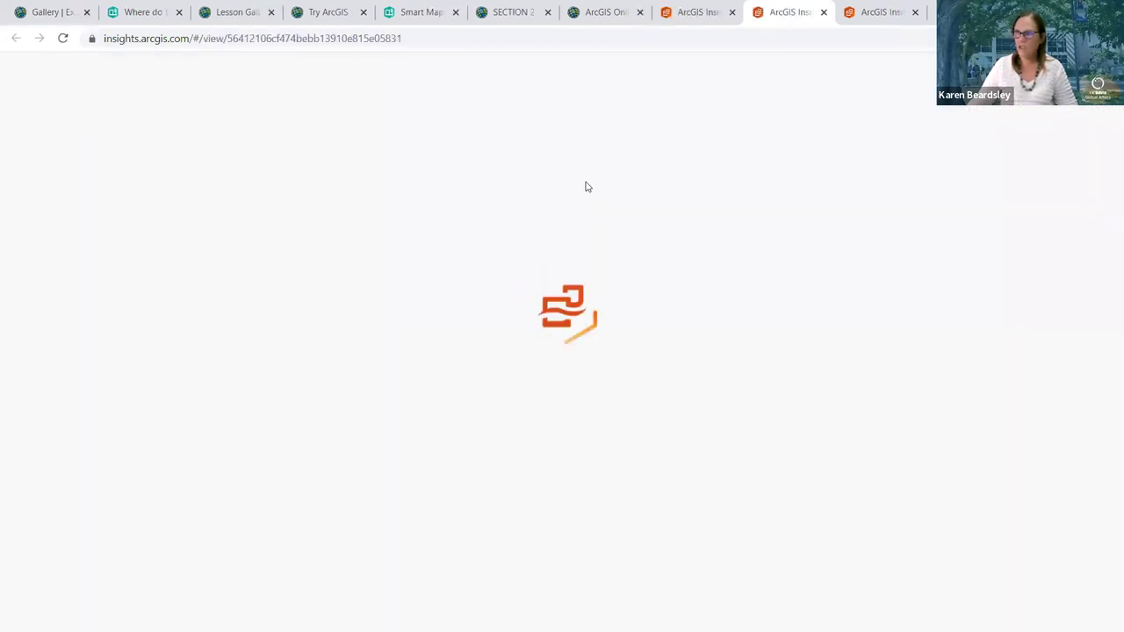
Copy the link of the shared Illinois Redistricting Plan Comparison--KB page from the address bar
click(384, 39)
right_click(381, 39)
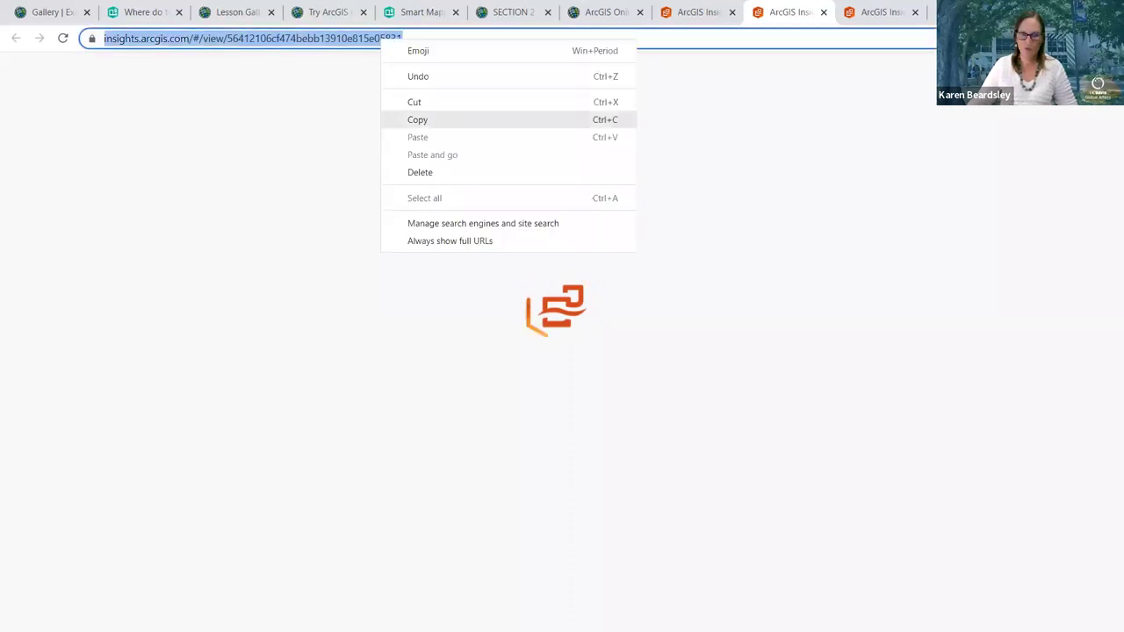
click(418, 119)
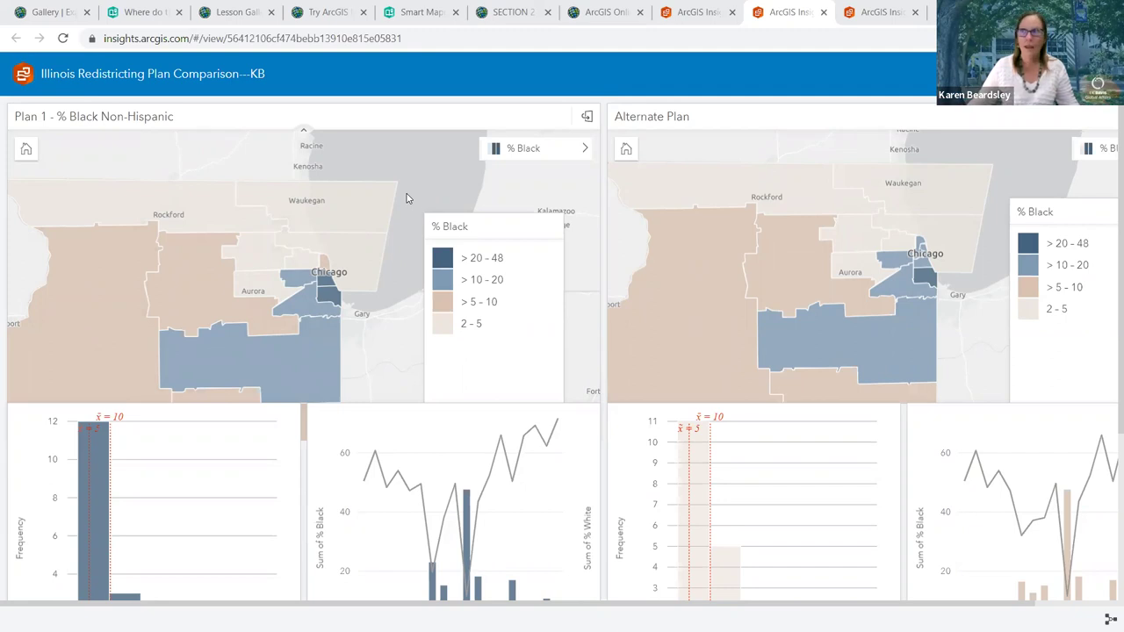
click(863, 10)
Launch ArcGIS Insights from the UC Davis ArcGIS Online app launcher in a maximized browser
click(700, 11)
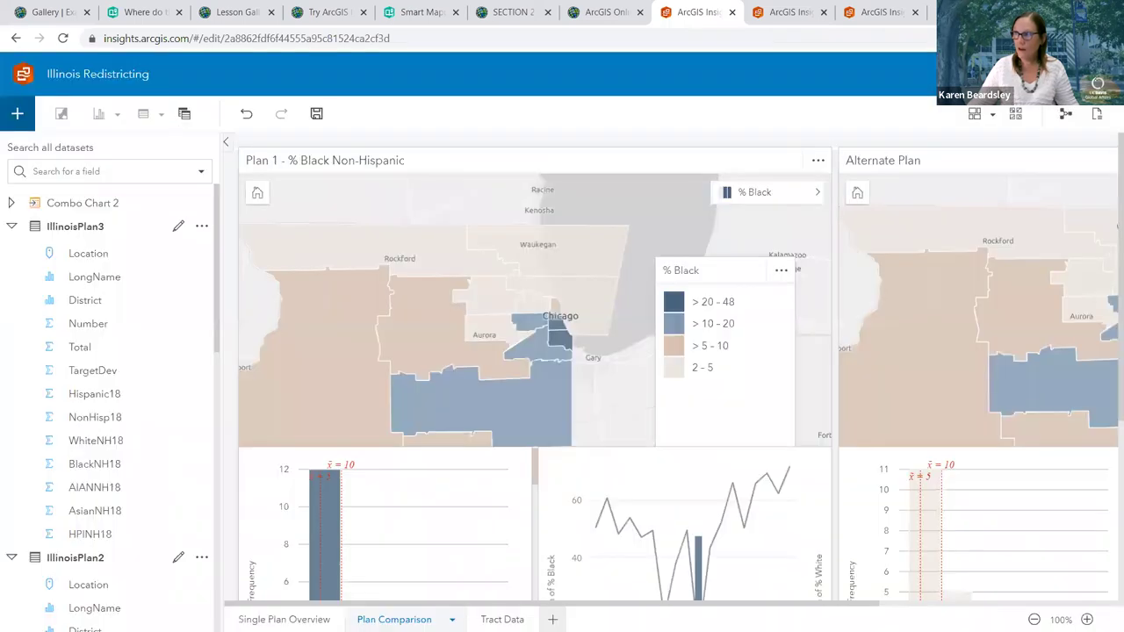
key(super+Down)
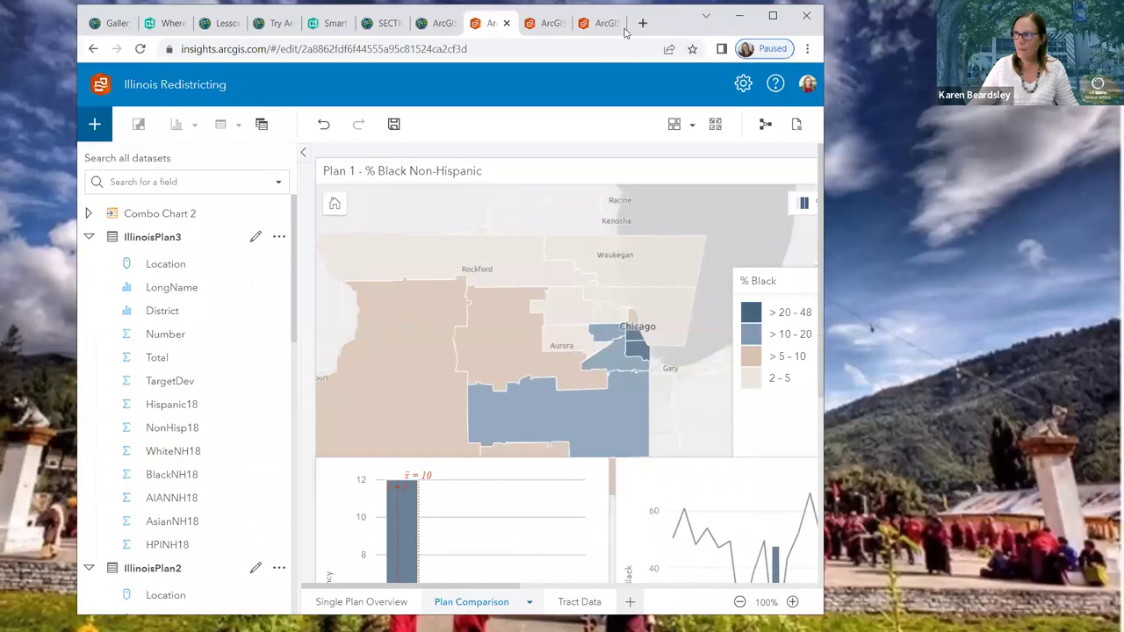
click(439, 22)
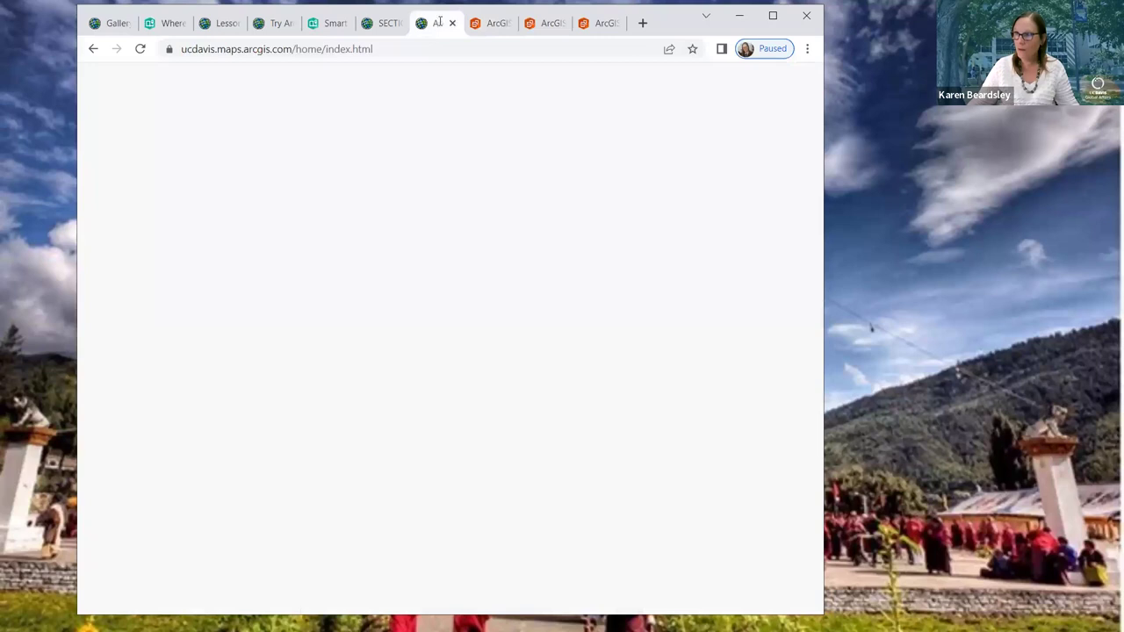
click(732, 86)
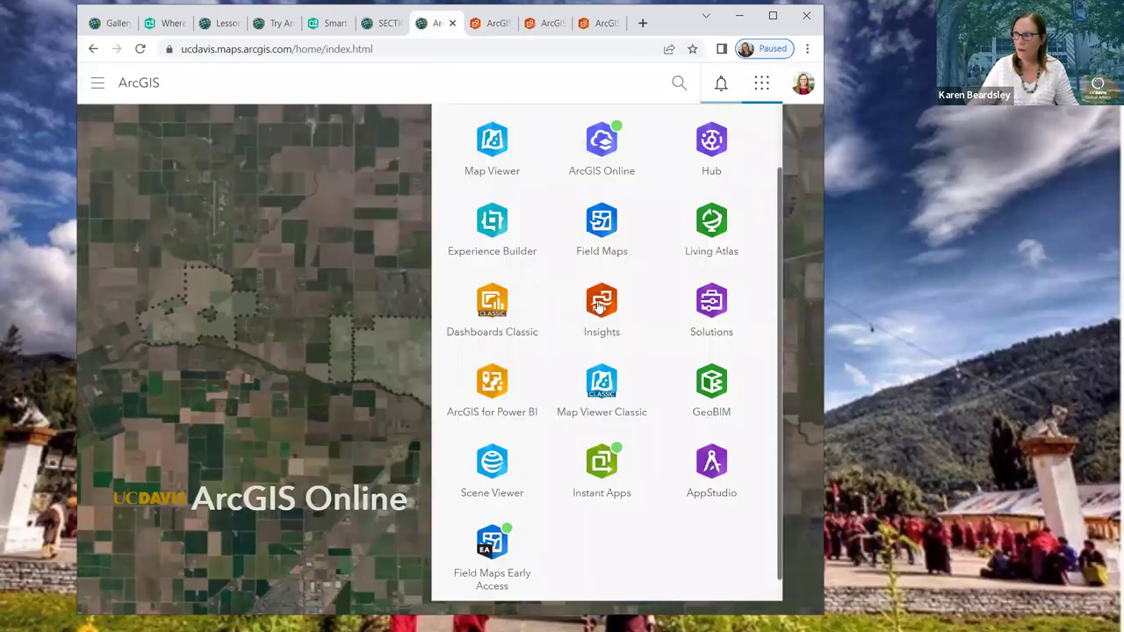
click(599, 305)
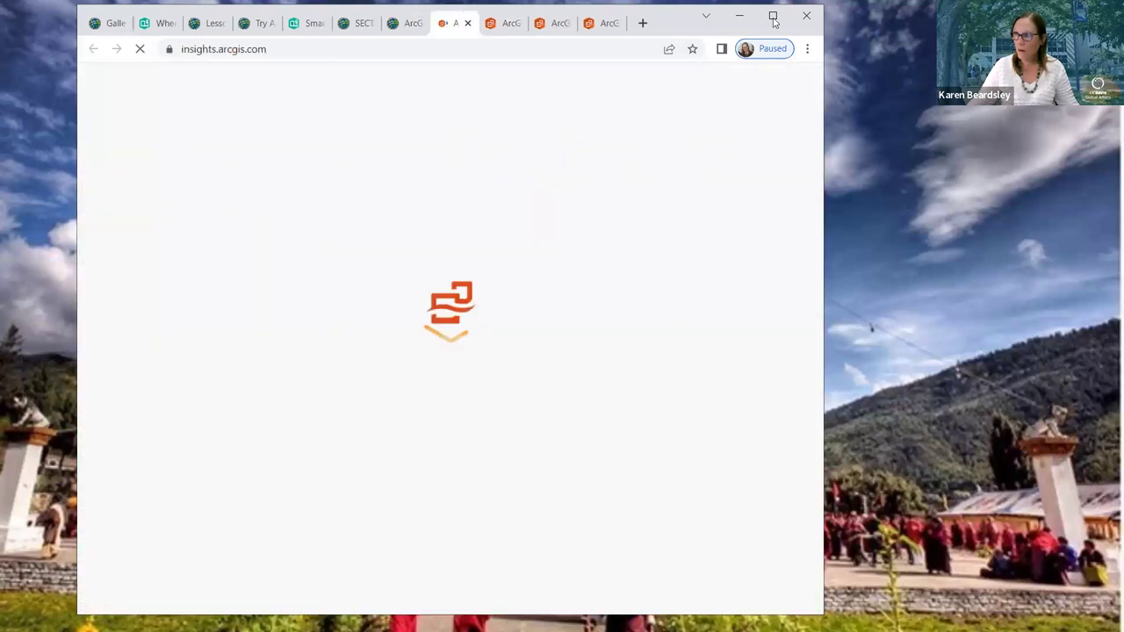
key(super+Up)
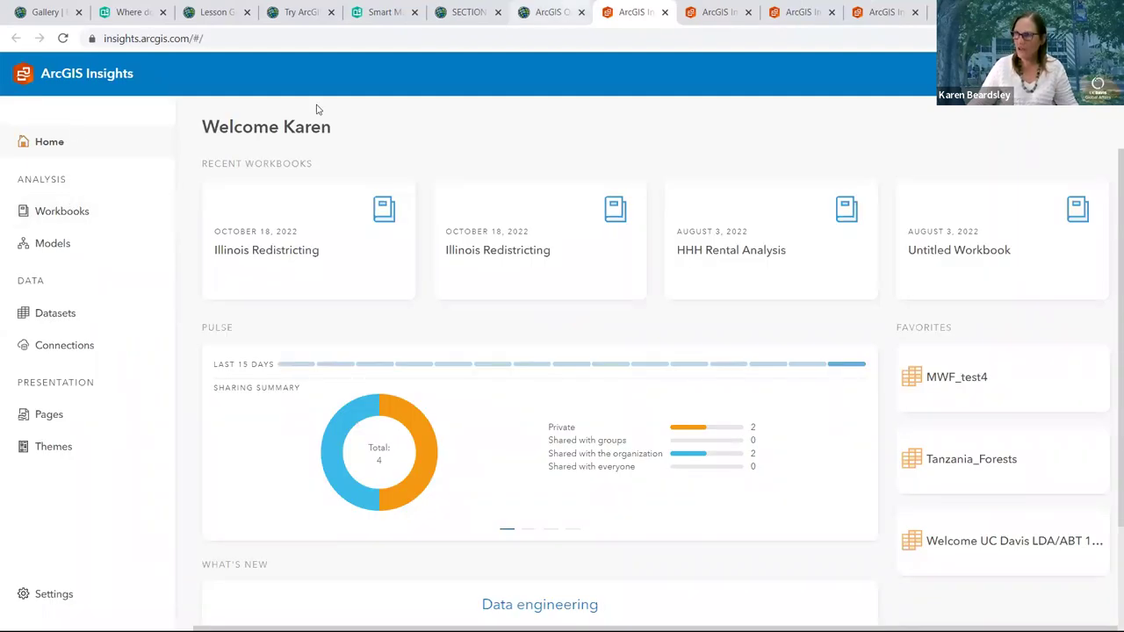
key(ctrl+shift+Tab)
Open the Illinois Redistricting-KB Insights Page item from My Content and check its sharing level
click(487, 72)
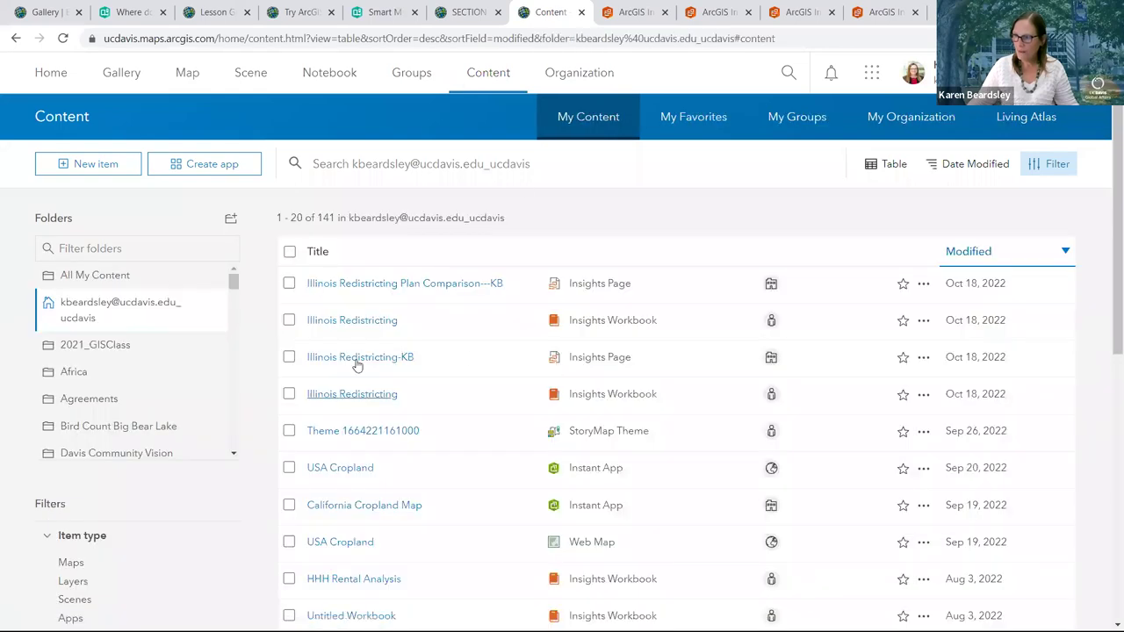
click(358, 358)
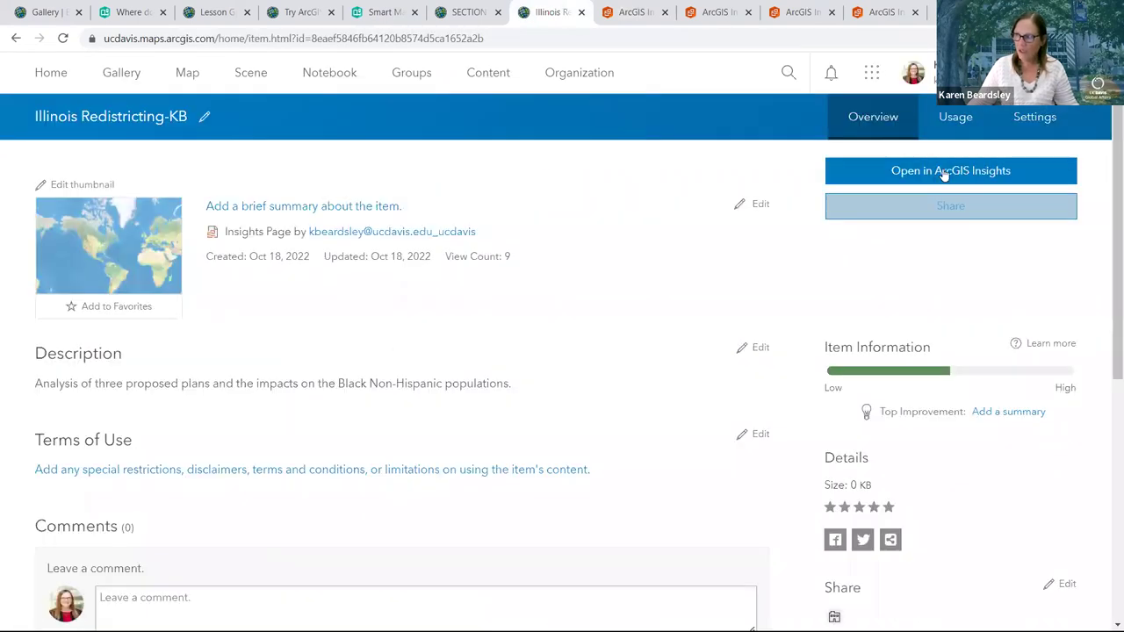
click(942, 205)
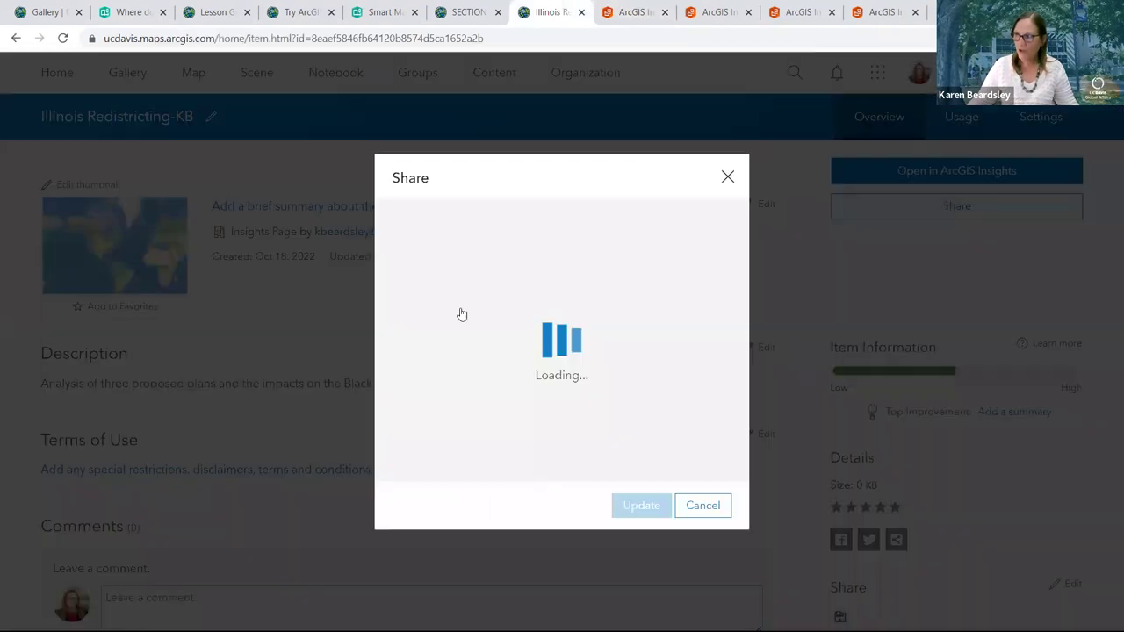
click(992, 363)
scroll(991, 363, down, 4)
scroll(993, 369, up, 3)
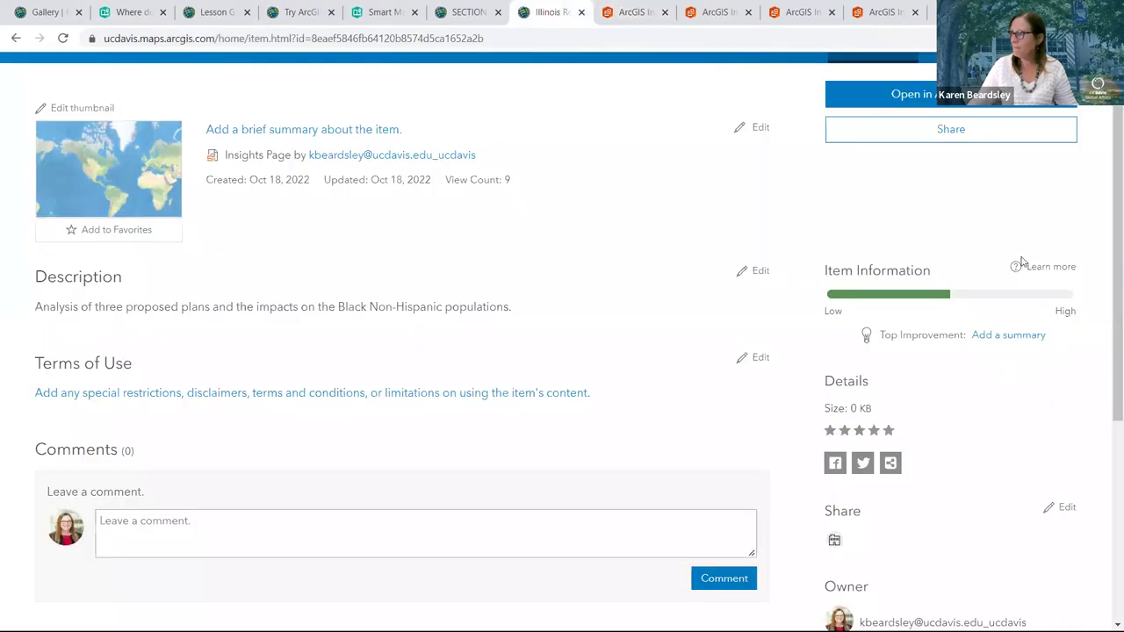
scroll(988, 147, up, 1)
Open Illinois Redistricting-KB in ArcGIS Insights and copy the page's URL
click(939, 171)
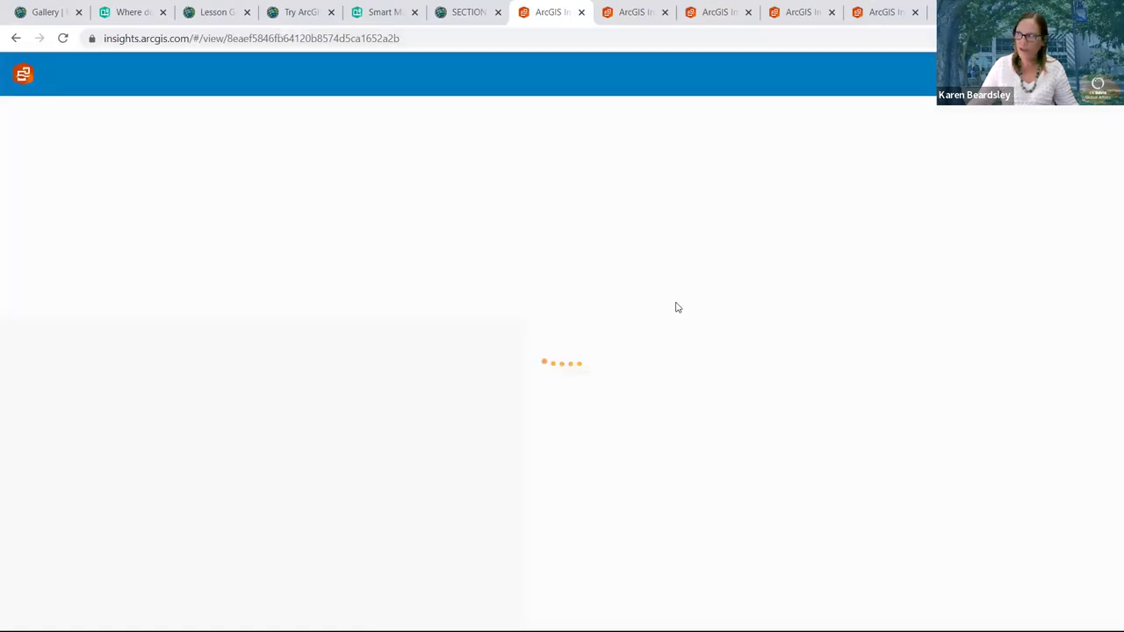
right_click(181, 46)
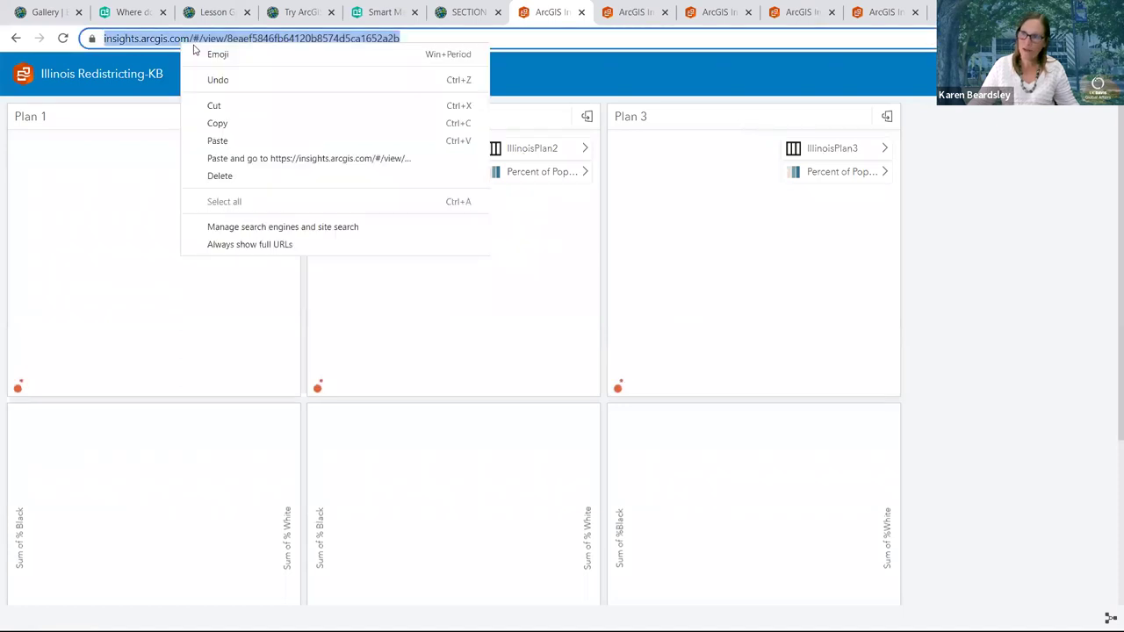
click(216, 123)
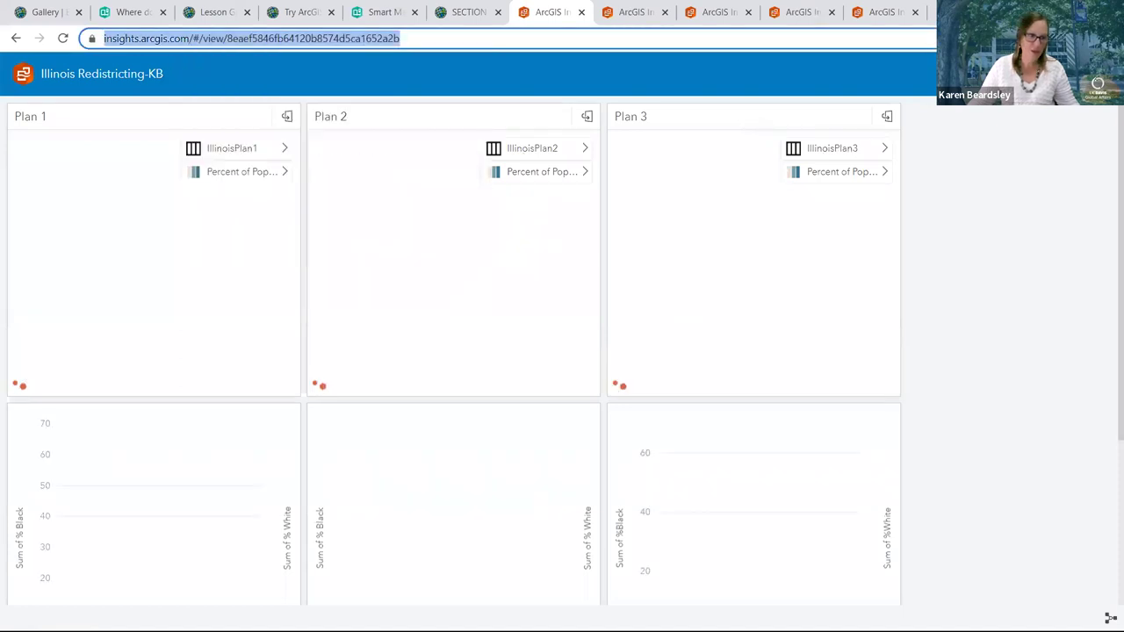
key(alt+Tab)
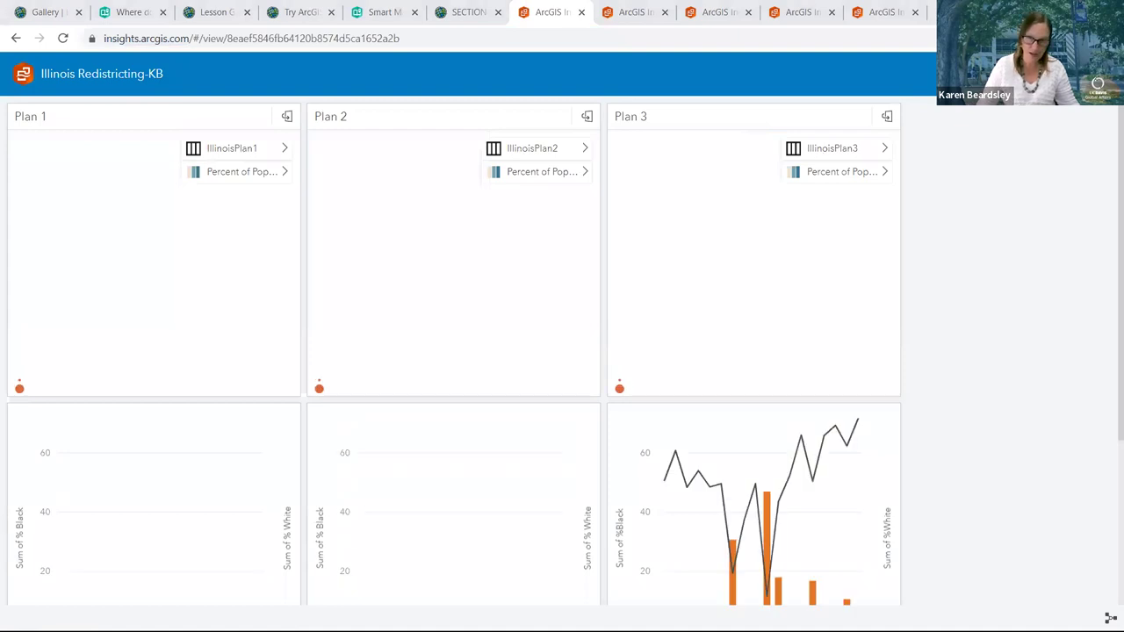